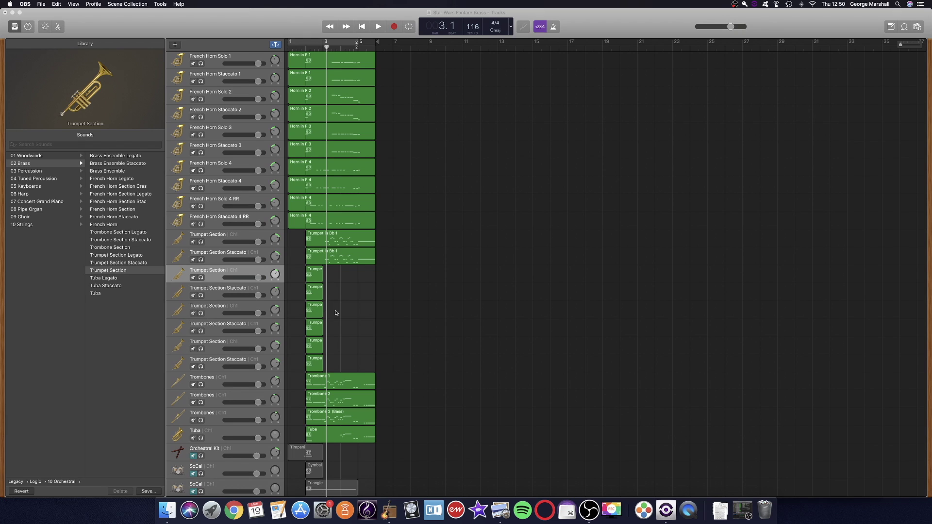
- Open the Trumpet in Bb 1 region of the first Trumpet Section track in a taller piano roll around bar 3
{"action": "scroll", "coordinate": [335, 313], "scroll_direction": "down", "scroll_amount": 1}
{"action": "scroll", "coordinate": [336, 313], "scroll_direction": "down", "scroll_amount": 3}
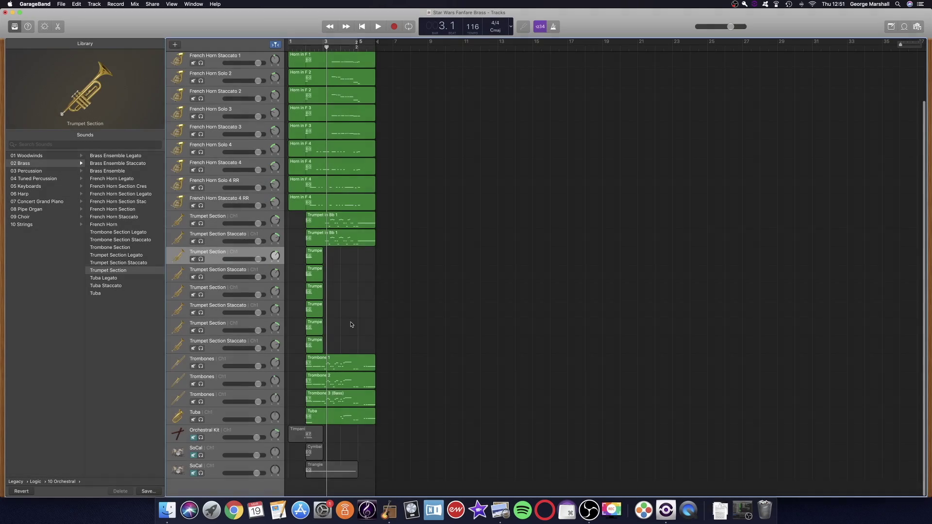
{"action": "scroll", "coordinate": [351, 324], "scroll_direction": "up", "scroll_amount": 5}
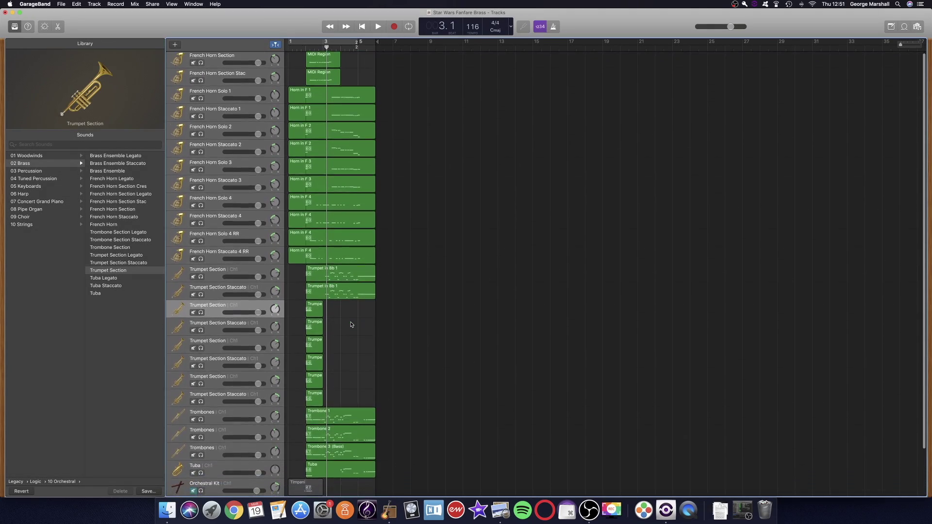
{"action": "scroll", "coordinate": [352, 325], "scroll_direction": "down", "scroll_amount": 1}
{"action": "left_click", "coordinate": [348, 270]}
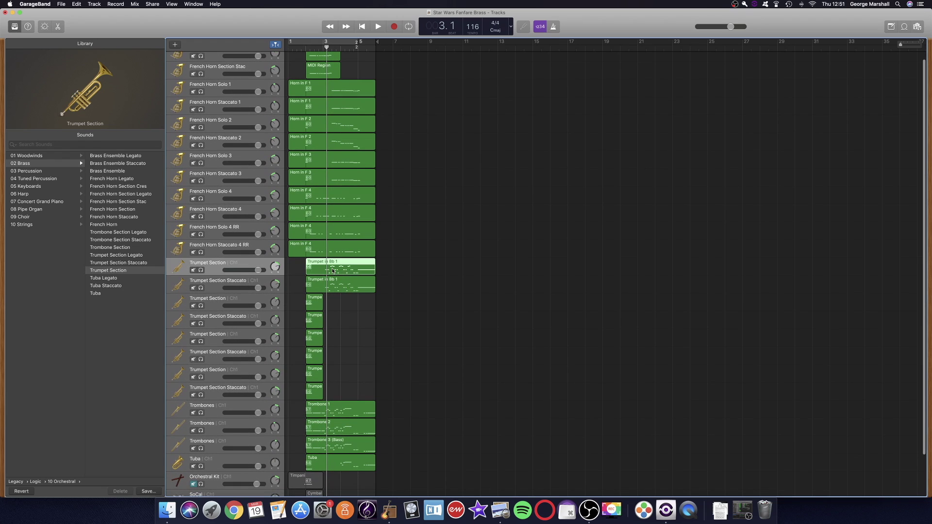
{"action": "double_click", "coordinate": [332, 271]}
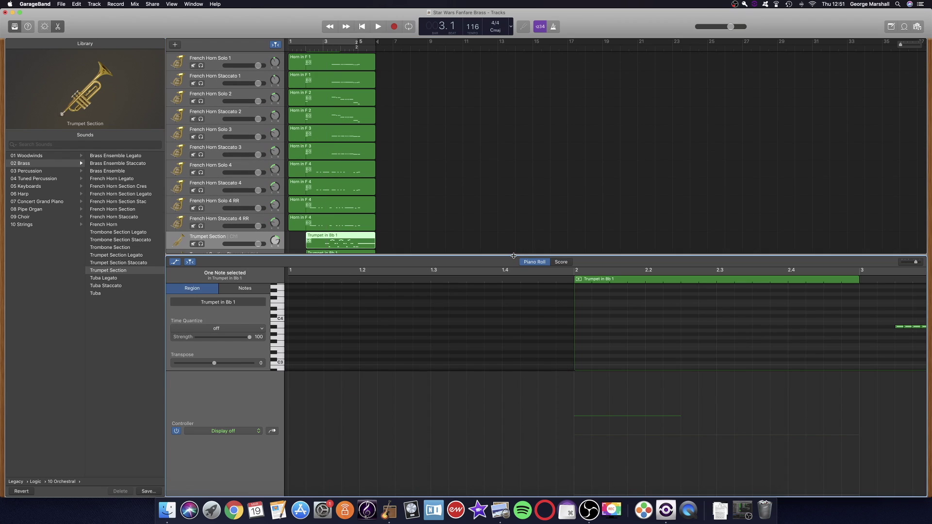
{"action": "left_click_drag", "start_coordinate": [516, 254], "coordinate": [518, 226]}
{"action": "scroll", "coordinate": [574, 307], "scroll_direction": "right", "scroll_amount": 5}
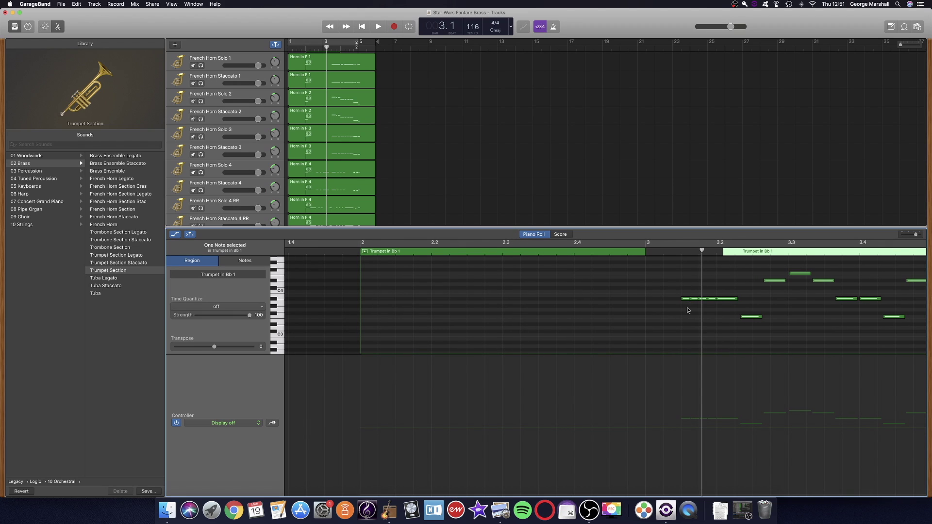
{"action": "left_click", "coordinate": [688, 308]}
- In the first Trumpet Section Staccato region, lower the fifth note's velocity to about the level of the four short notes before it
{"action": "scroll", "coordinate": [225, 174], "scroll_direction": "down", "scroll_amount": 8}
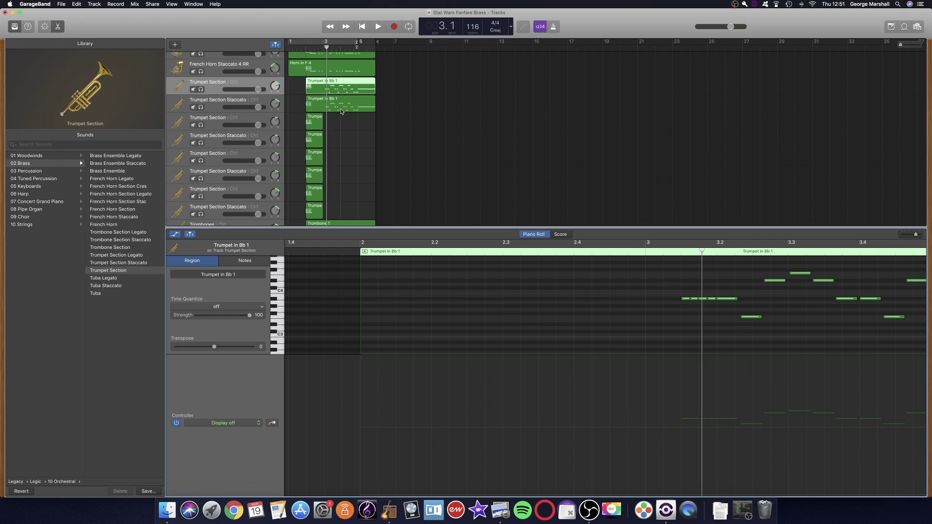
{"action": "left_click", "coordinate": [341, 110]}
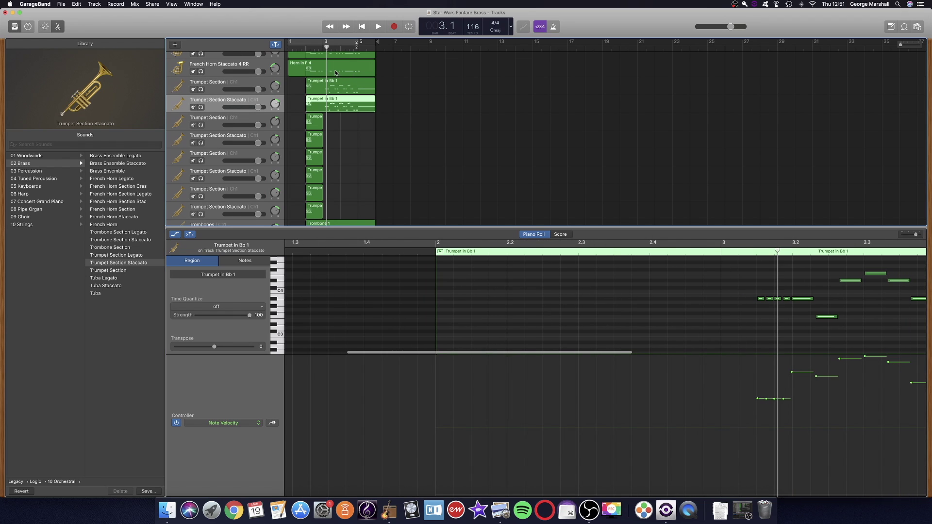
{"action": "left_click", "coordinate": [333, 86]}
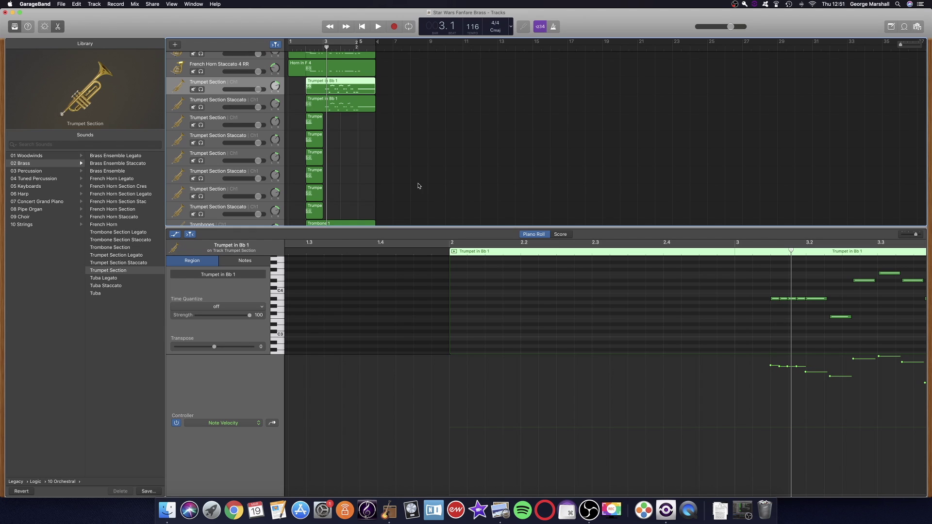
{"action": "left_click", "coordinate": [324, 103]}
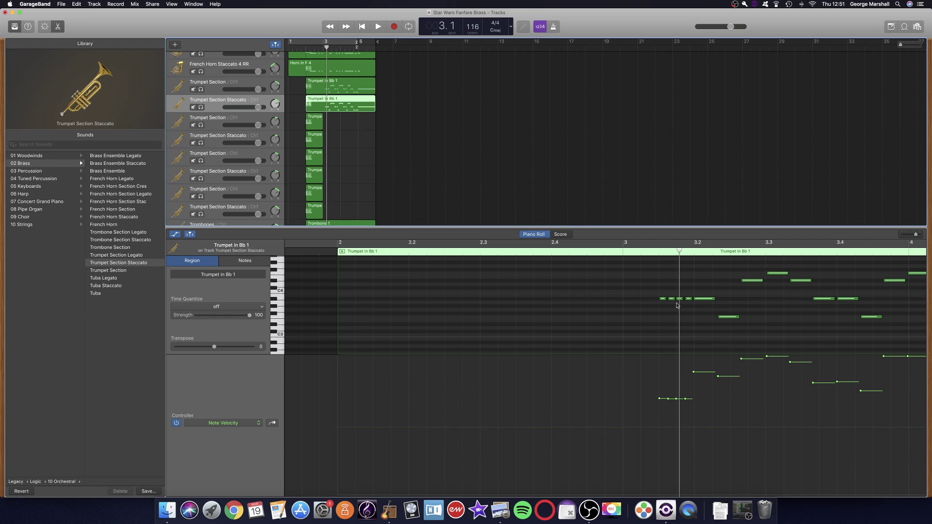
{"action": "left_click_drag", "start_coordinate": [694, 373], "coordinate": [693, 394]}
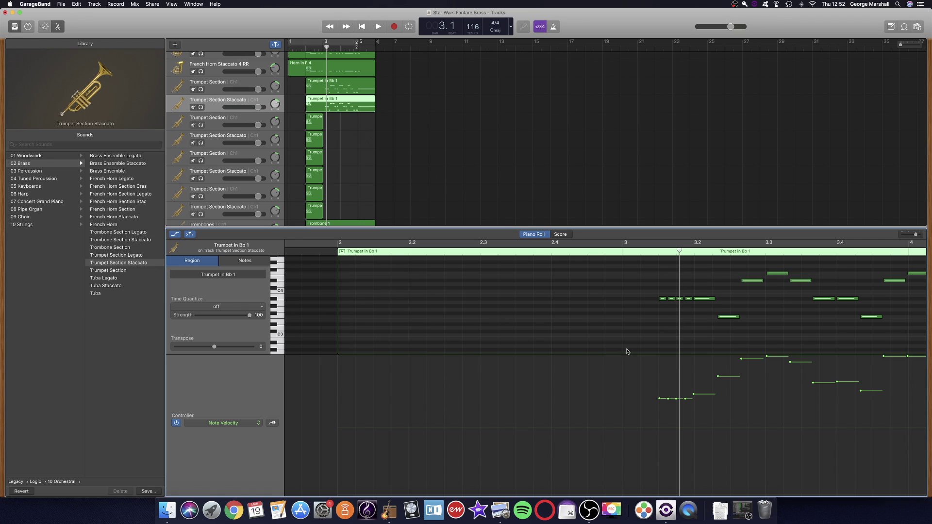
- Display the Trombone 1 region's notes from bar 2 in the piano roll
{"action": "scroll", "coordinate": [349, 162], "scroll_direction": "down", "scroll_amount": 3}
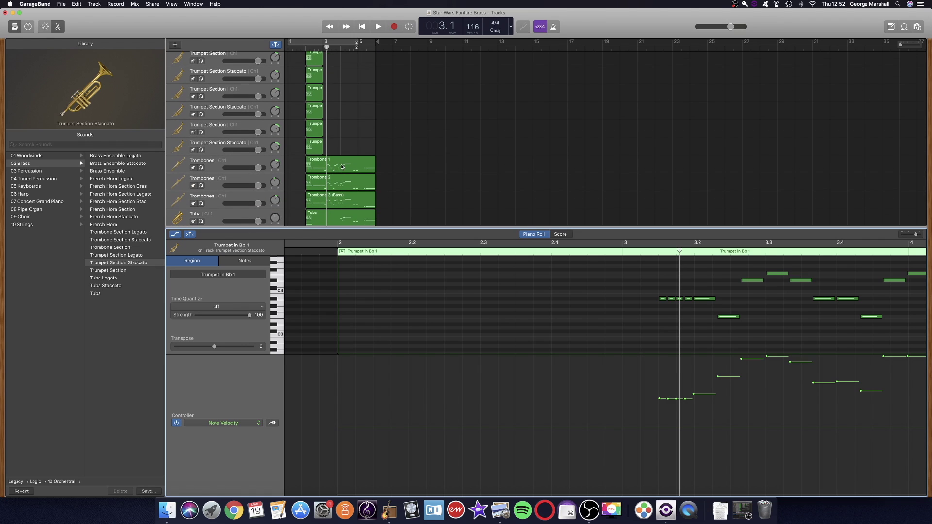
{"action": "left_click", "coordinate": [336, 166]}
{"action": "scroll", "coordinate": [453, 262], "scroll_direction": "right", "scroll_amount": 3}
{"action": "scroll", "coordinate": [578, 308], "scroll_direction": "down", "scroll_amount": 4}
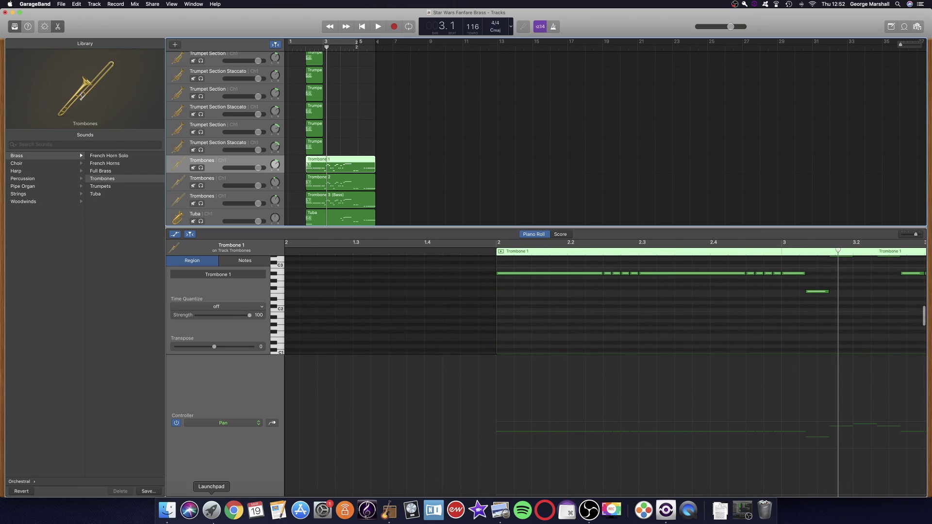
- Switch to Preview to examine the trombone parts in Star Wars MIDI Fanfare.pdf, and return to GarageBand
{"action": "left_click", "coordinate": [501, 510]}
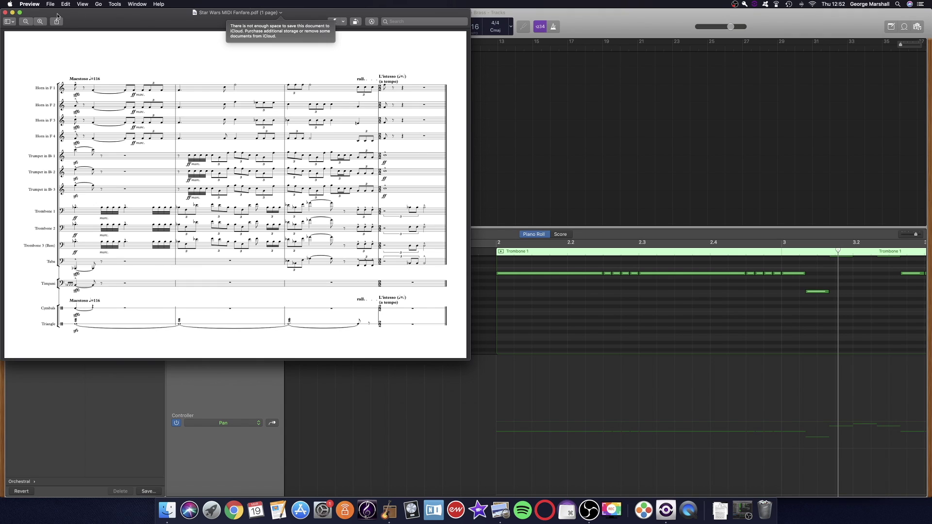
{"action": "left_click", "coordinate": [12, 12]}
{"action": "scroll", "coordinate": [606, 299], "scroll_direction": "right", "scroll_amount": 3}
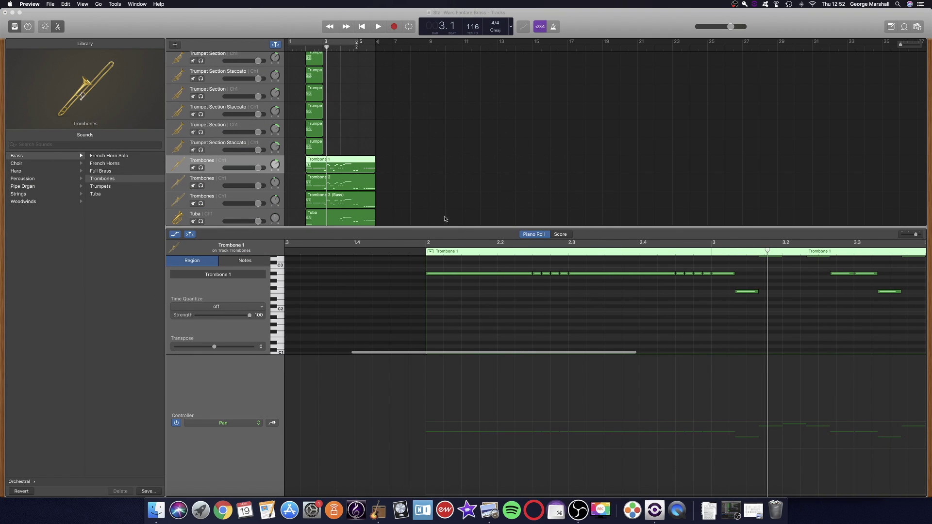
{"action": "left_click", "coordinate": [294, 170]}
{"action": "scroll", "coordinate": [294, 170], "scroll_direction": "down", "scroll_amount": 3}
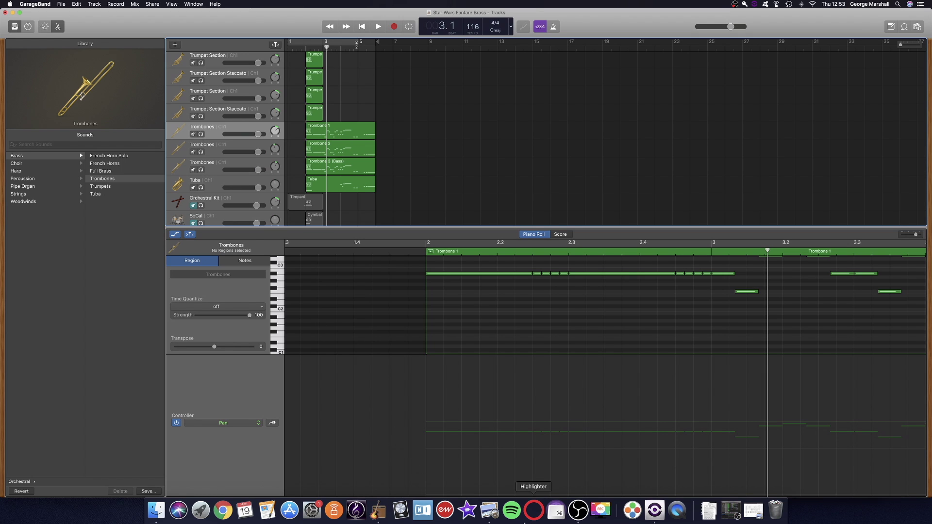
{"action": "left_click", "coordinate": [753, 509]}
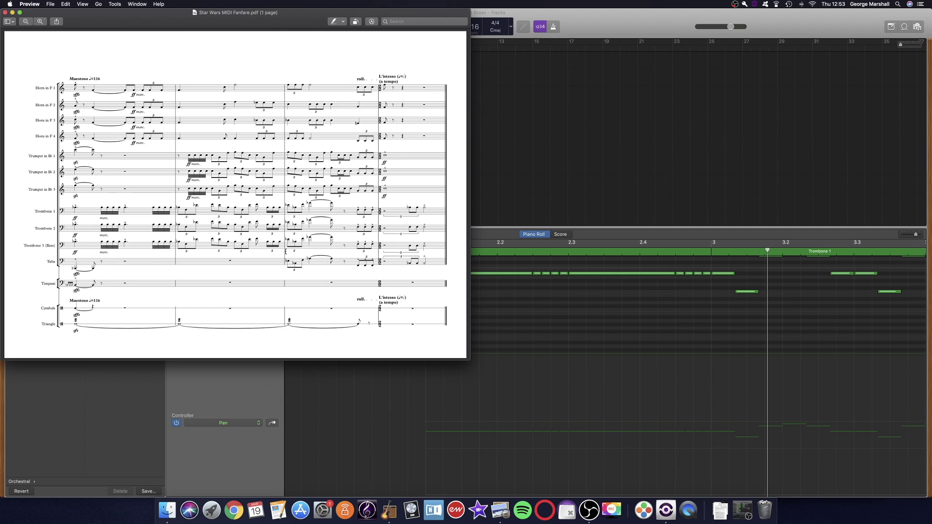
{"action": "left_click", "coordinate": [529, 175]}
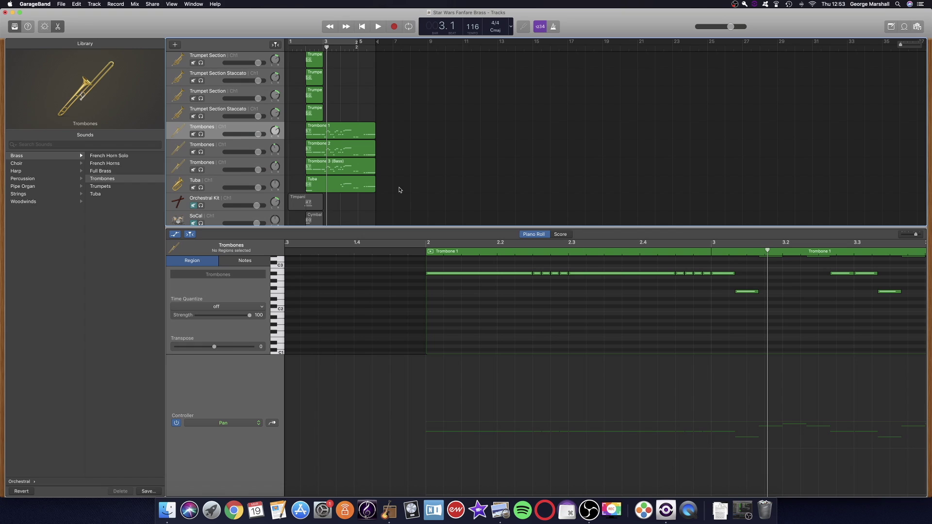
- Split the Trombone 1, Trombone 2 and Trombone 3 (Bass) regions at 5.1, just before their final notes
{"action": "scroll", "coordinate": [379, 175], "scroll_direction": "up", "scroll_amount": 1}
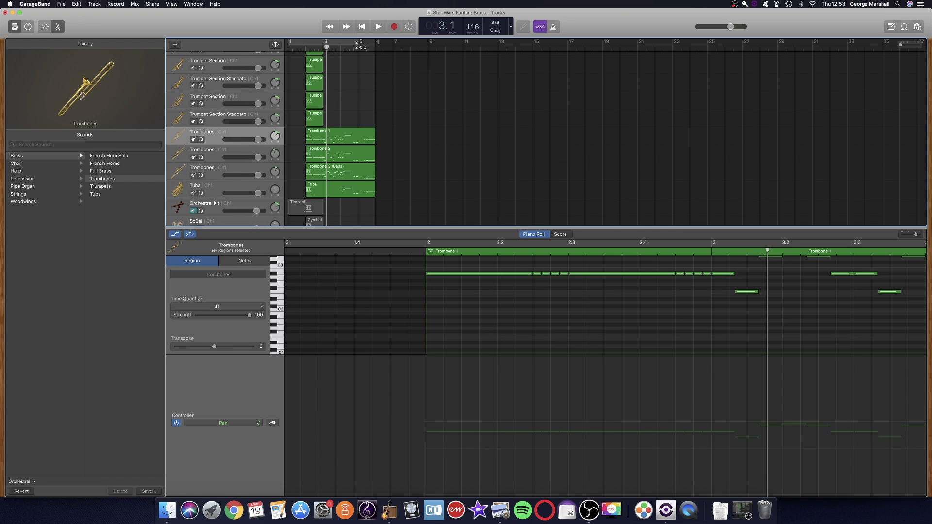
{"action": "left_click", "coordinate": [362, 47]}
{"action": "left_click", "coordinate": [359, 133]}
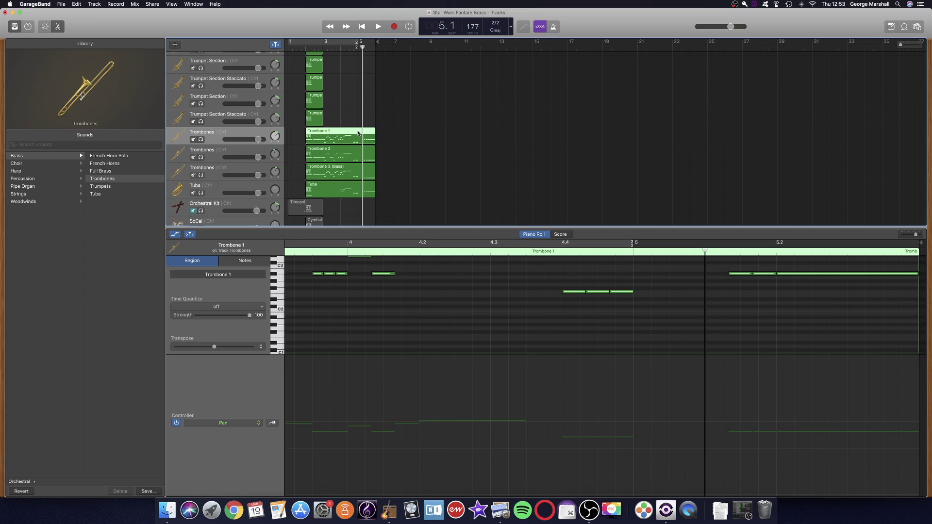
{"action": "left_click", "coordinate": [356, 158], "text": "shift"}
{"action": "left_click", "coordinate": [359, 174], "text": "shift"}
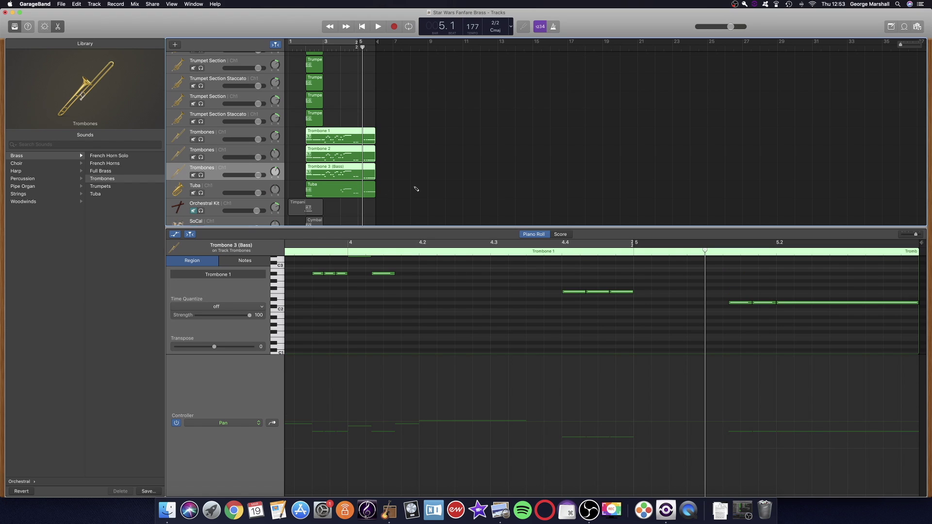
{"action": "key", "text": "super+shift+t"}
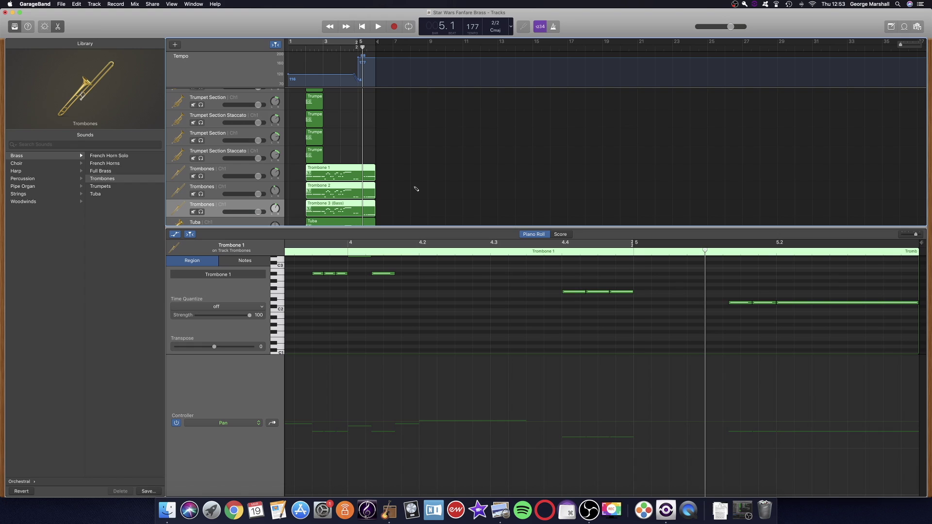
{"action": "key", "text": "super+shift+t"}
{"action": "key", "text": "super+t"}
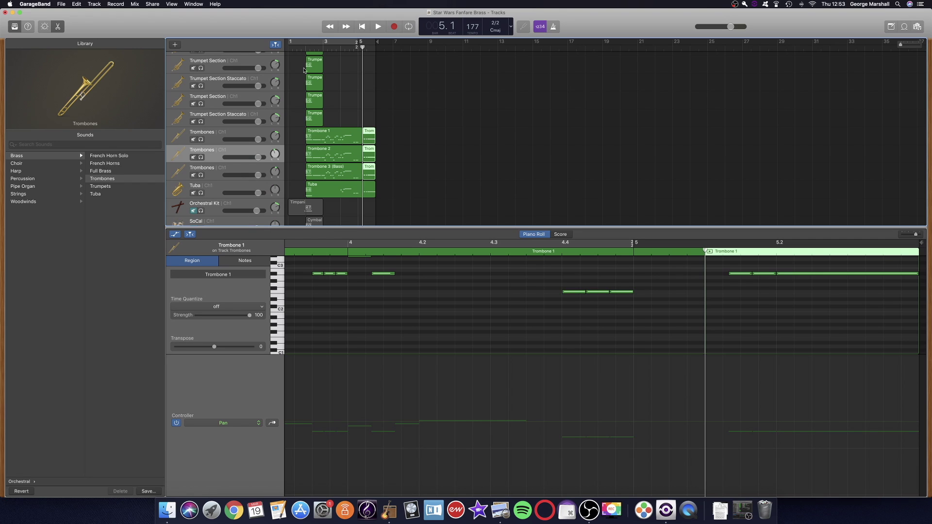
- Check the trombone parts in the PDF score and delete the long Trombone 3 (Bass) and Trombone 2 regions before the split
{"action": "left_click", "coordinate": [501, 510]}
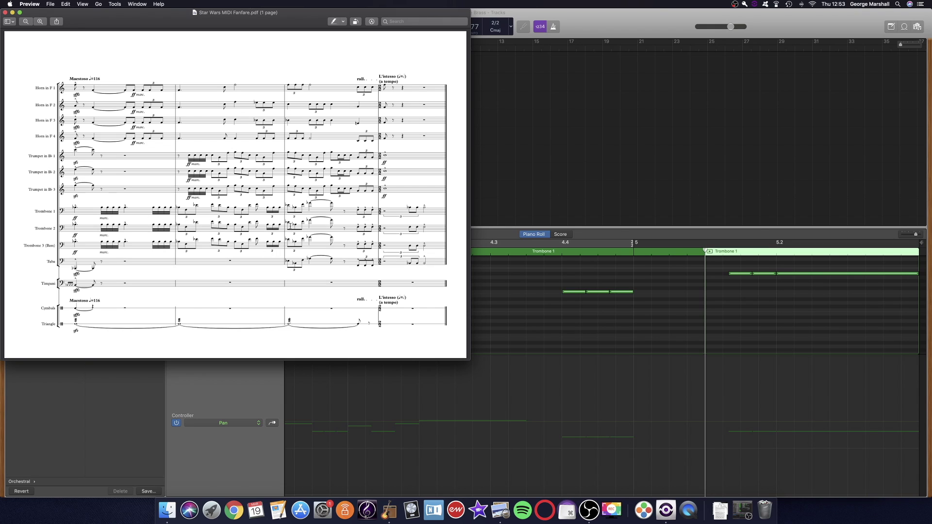
{"action": "left_click", "coordinate": [505, 215]}
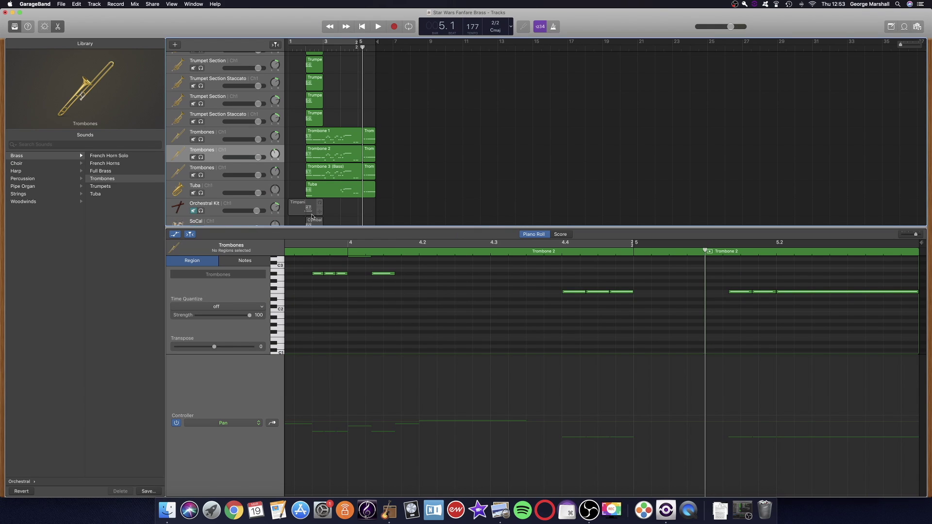
{"action": "left_click", "coordinate": [350, 172]}
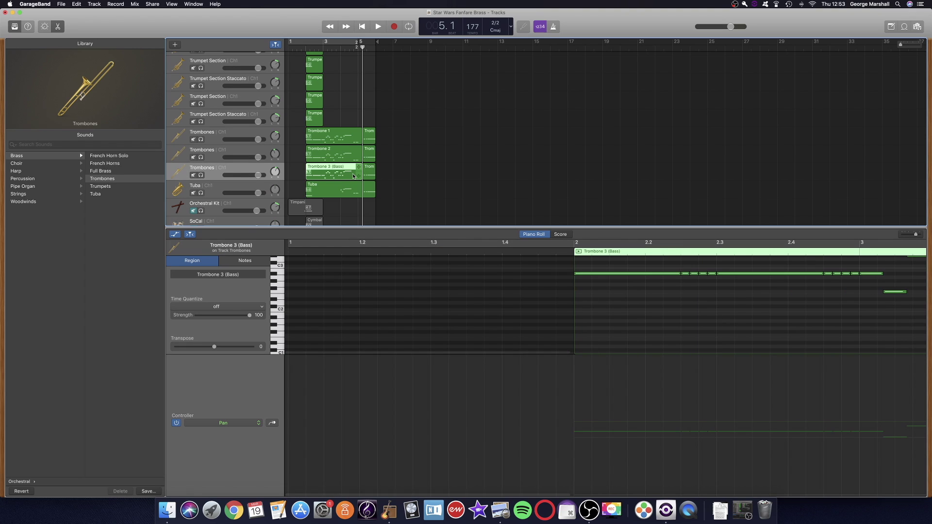
{"action": "key", "text": "Delete"}
{"action": "left_click", "coordinate": [338, 161]}
{"action": "key", "text": "Delete"}
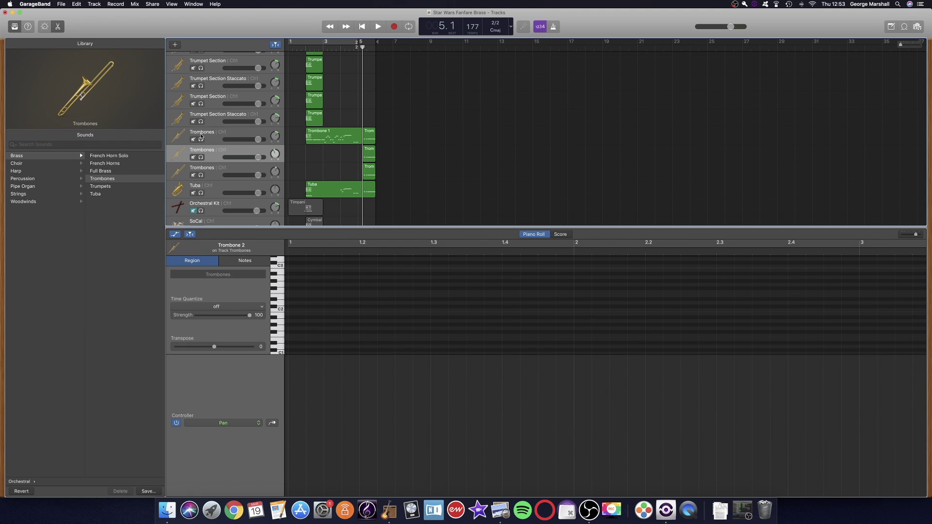
- Duplicate the first Trombones track and move the short Trombone 1 region after the split onto the new track
{"action": "left_click", "coordinate": [222, 129]}
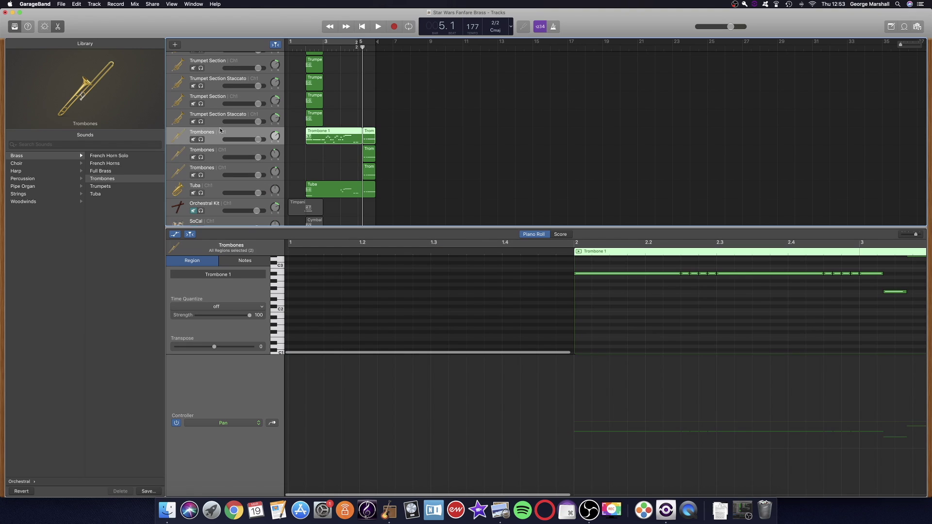
{"action": "key", "text": "super+d"}
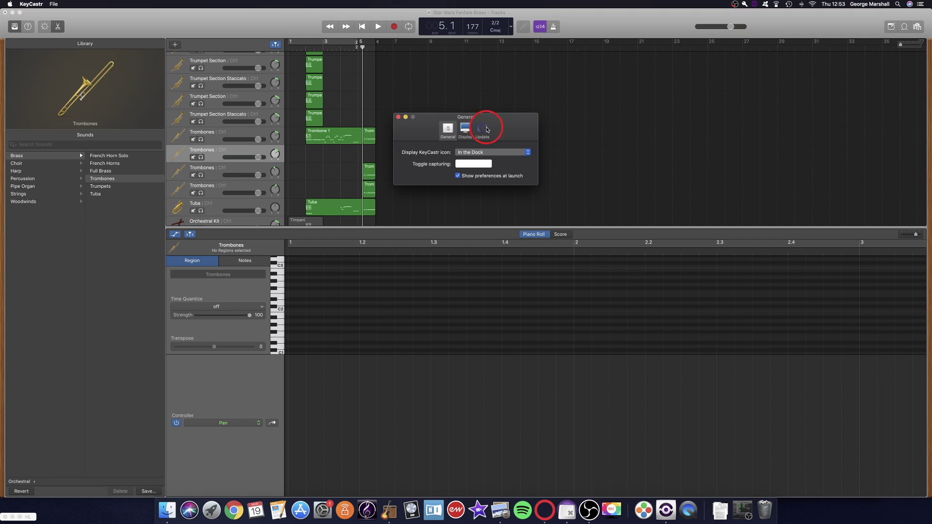
{"action": "left_click", "coordinate": [399, 119]}
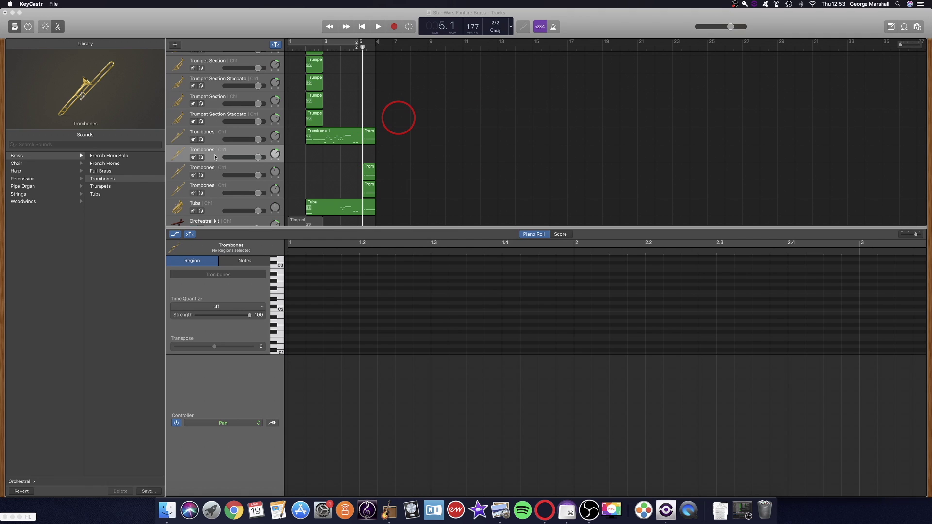
{"action": "left_click_drag", "start_coordinate": [370, 134], "coordinate": [370, 142]}
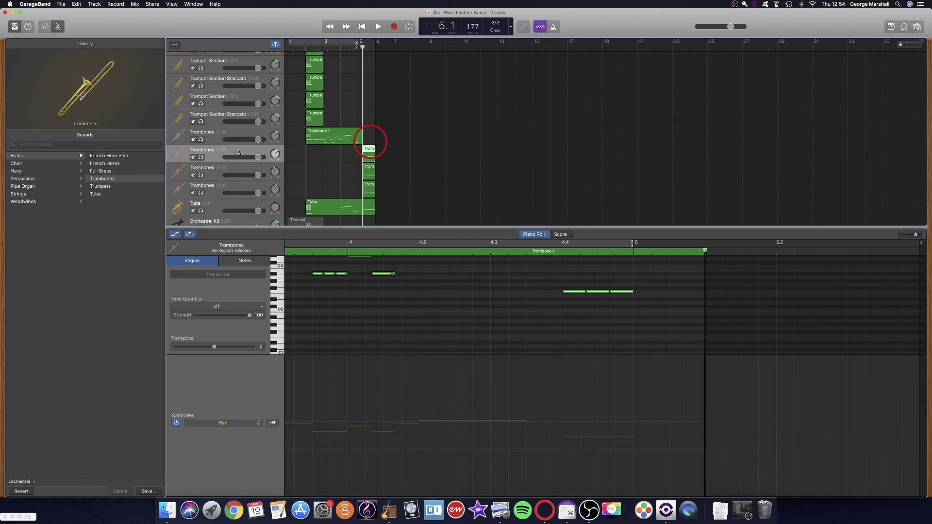
- Search the sound library for "Trombone" with the first Trombones track selected
{"action": "left_click", "coordinate": [214, 135]}
{"action": "left_click", "coordinate": [80, 145]}
{"action": "type", "text": "rombone"}
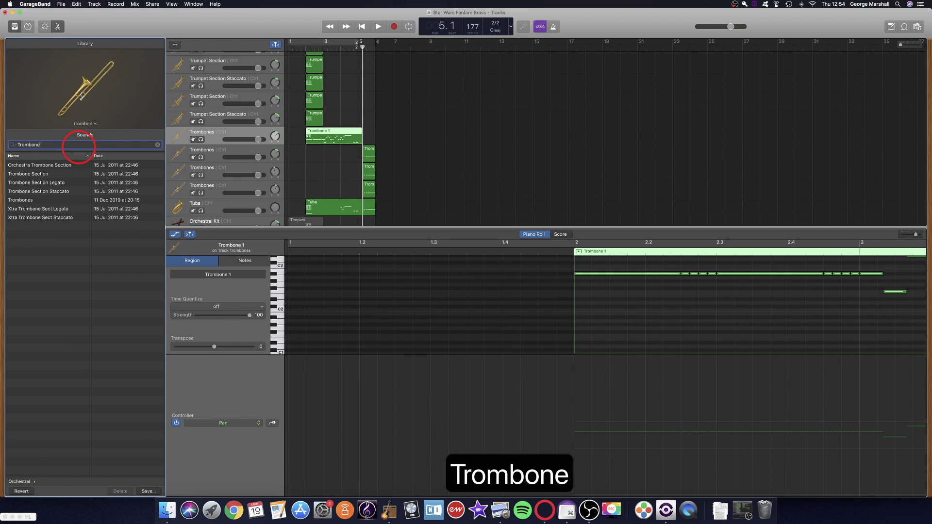
{"action": "key", "text": "Return"}
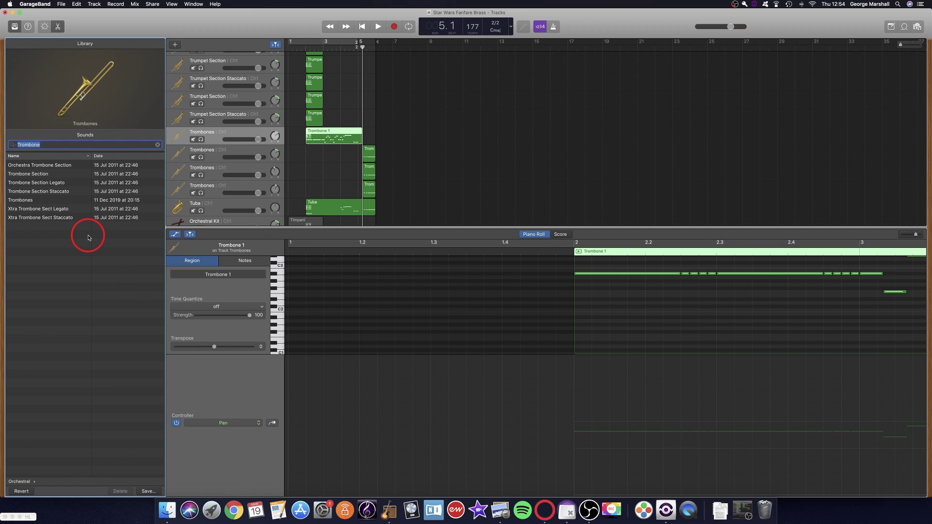
{"action": "double_click", "coordinate": [216, 132]}
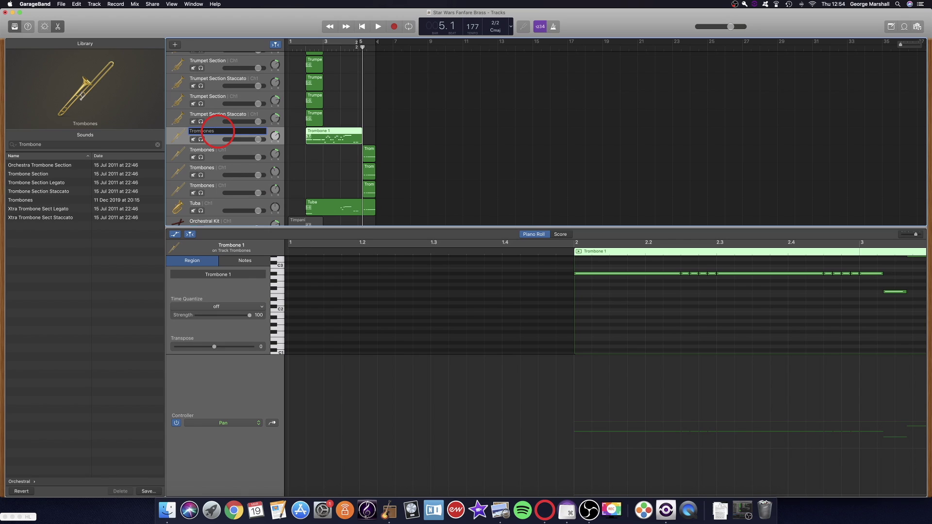
{"action": "type", "text": "S"}
{"action": "key", "text": "BackSpace"}
{"action": "key", "text": "BackSpace"}
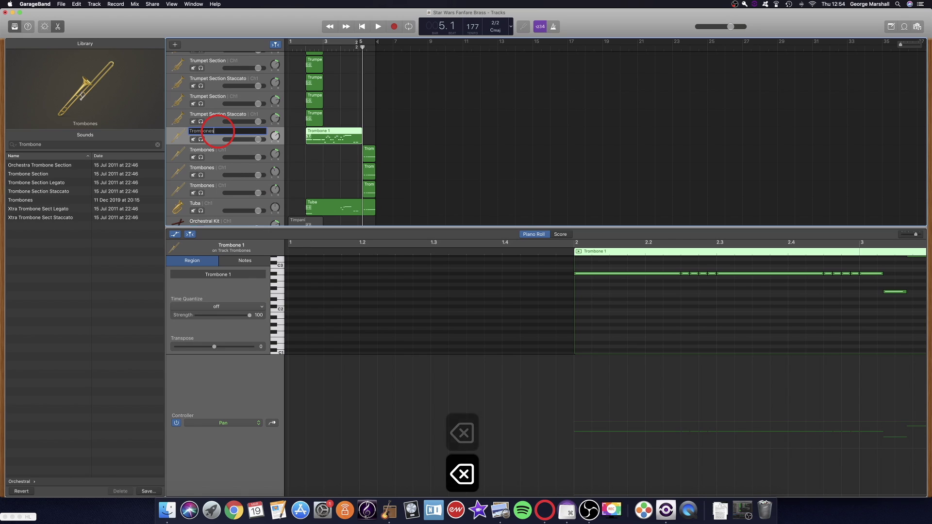
{"action": "key", "text": "Return"}
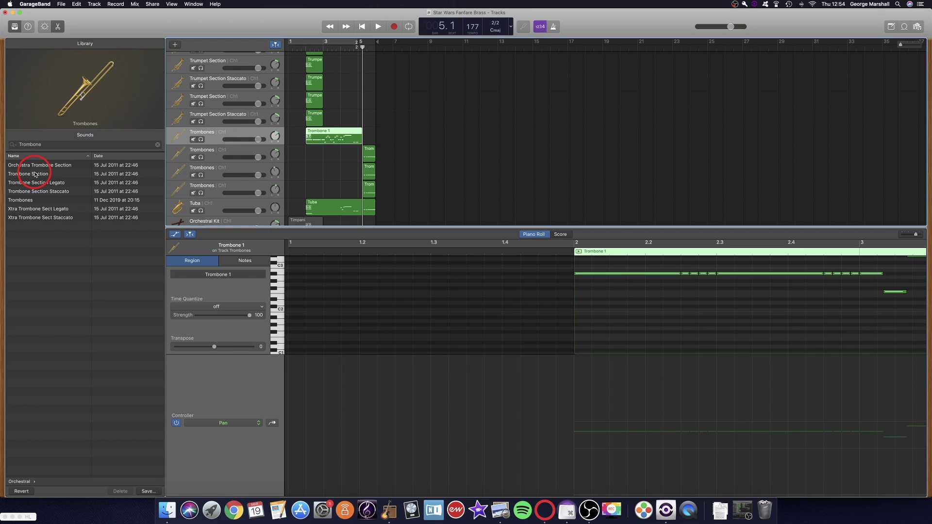
- Assign the Trombone Section sound to the first Trombones track and duplicate that track
{"action": "left_click", "coordinate": [36, 176]}
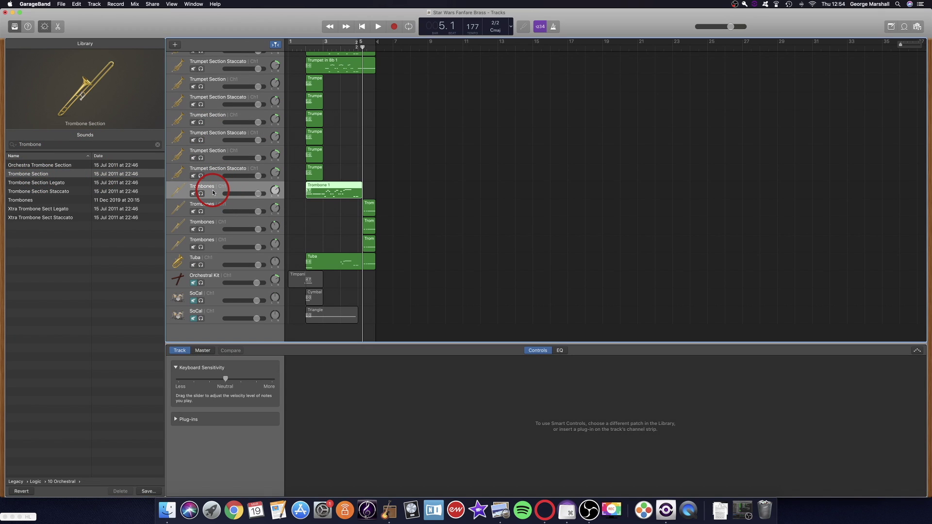
{"action": "key", "text": "super+d"}
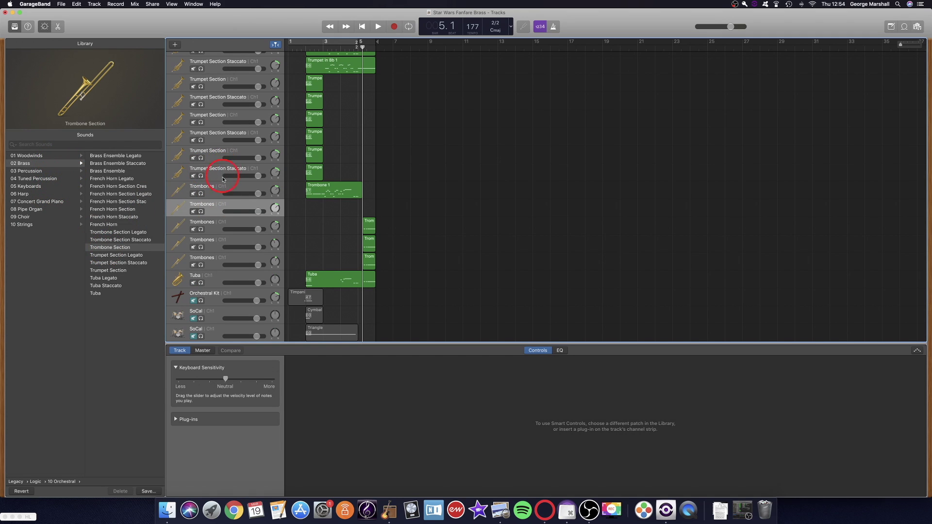
- Solo the original Trombones track and play its Trombone 1 region from bar 2
{"action": "left_click", "coordinate": [212, 190]}
{"action": "left_click", "coordinate": [202, 193]}
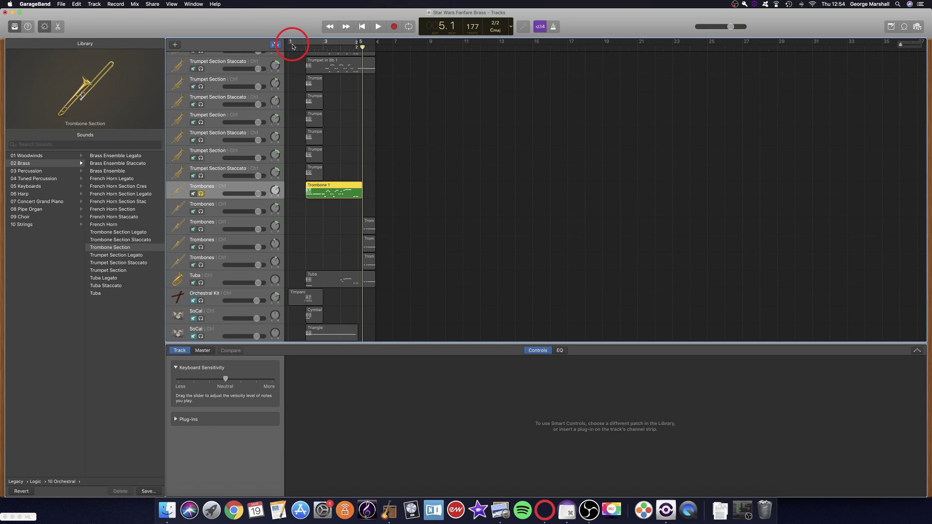
{"action": "left_click", "coordinate": [302, 49]}
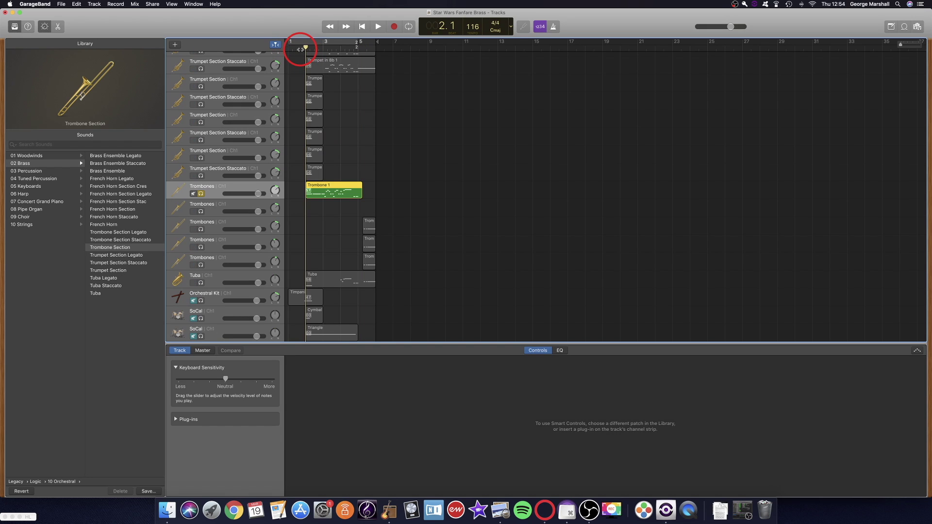
{"action": "key", "text": "space"}
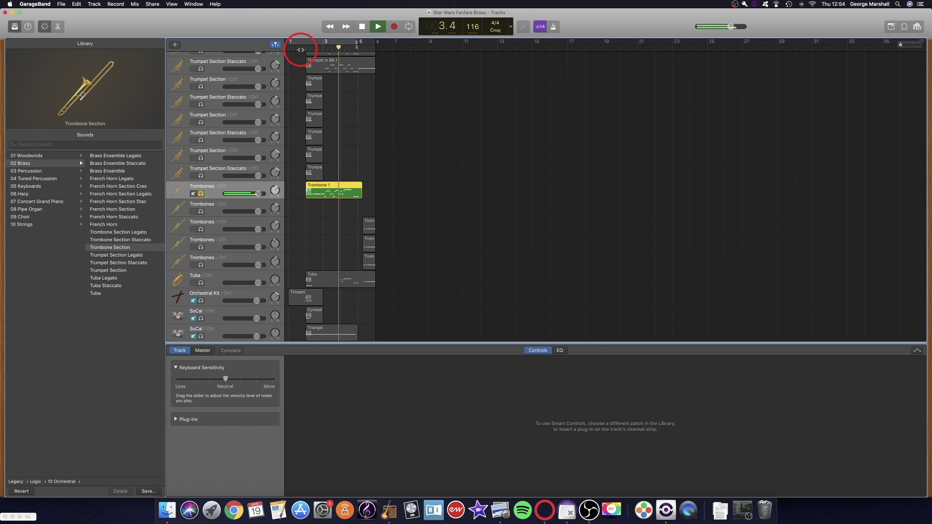
{"action": "key", "text": "space"}
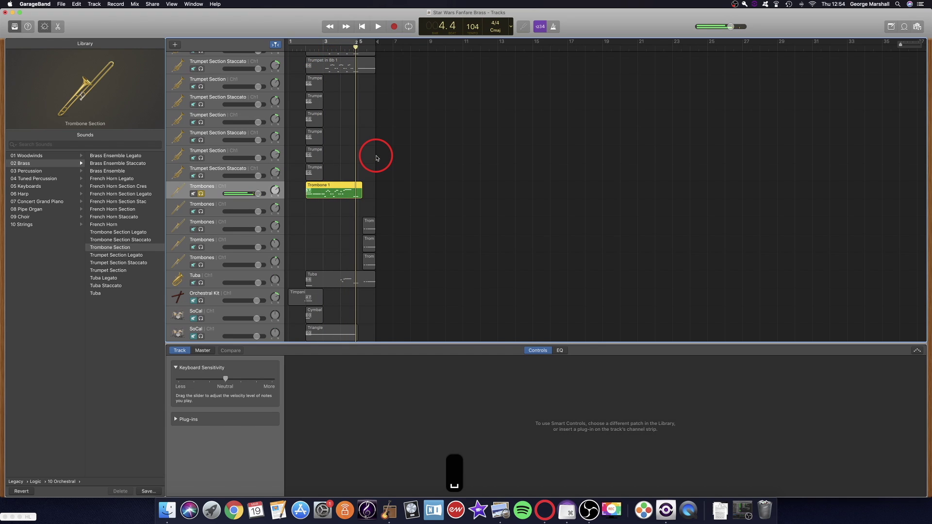
- Search the sound library for "trombone" and assign the Trombones sound to the soloed track
{"action": "left_click", "coordinate": [61, 145]}
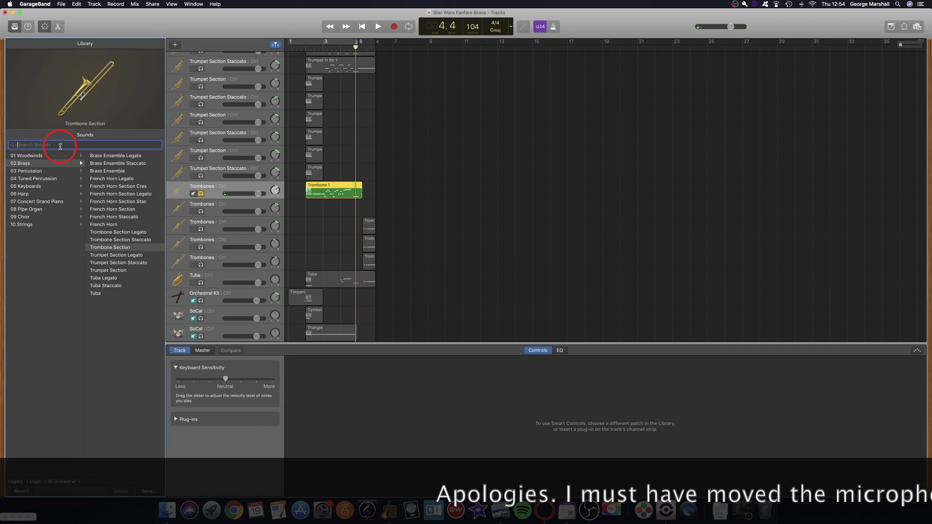
{"action": "type", "text": "trom"}
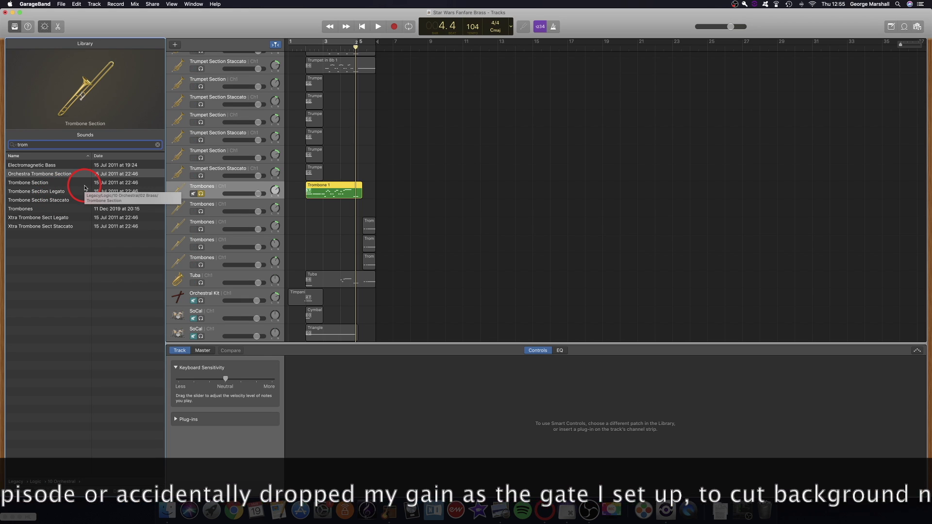
{"action": "type", "text": "bone"}
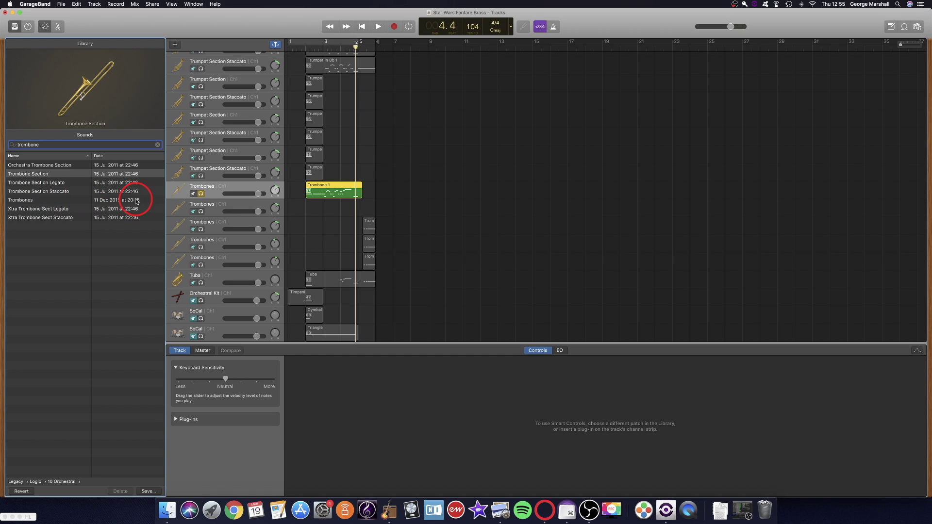
{"action": "left_click", "coordinate": [68, 200]}
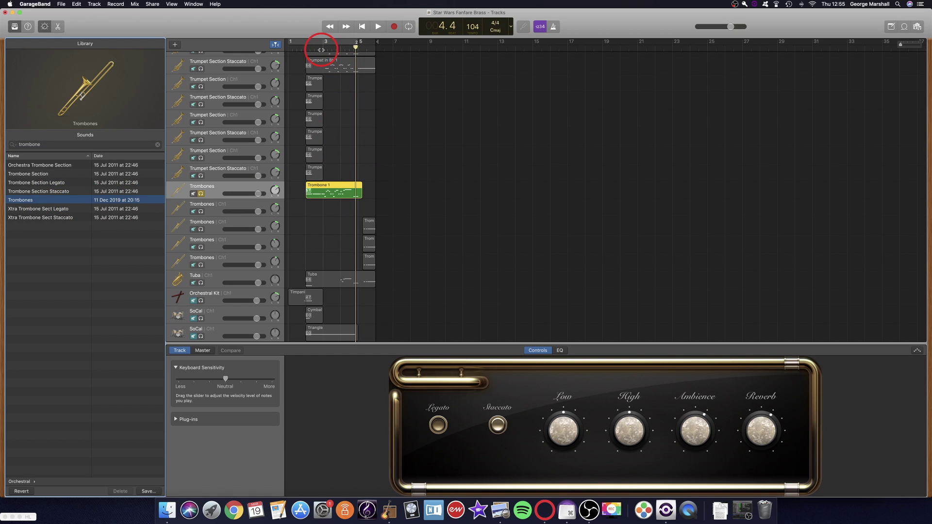
- Play the soloed Trombone 1 region from bar 2 and look over the neighbouring brass tracks
{"action": "left_click", "coordinate": [306, 49]}
{"action": "key", "text": "space"}
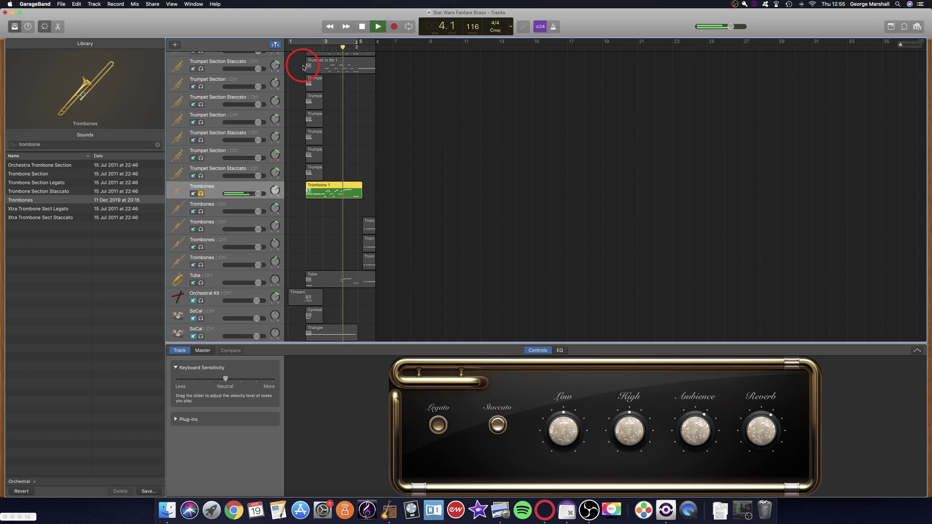
{"action": "key", "text": "space"}
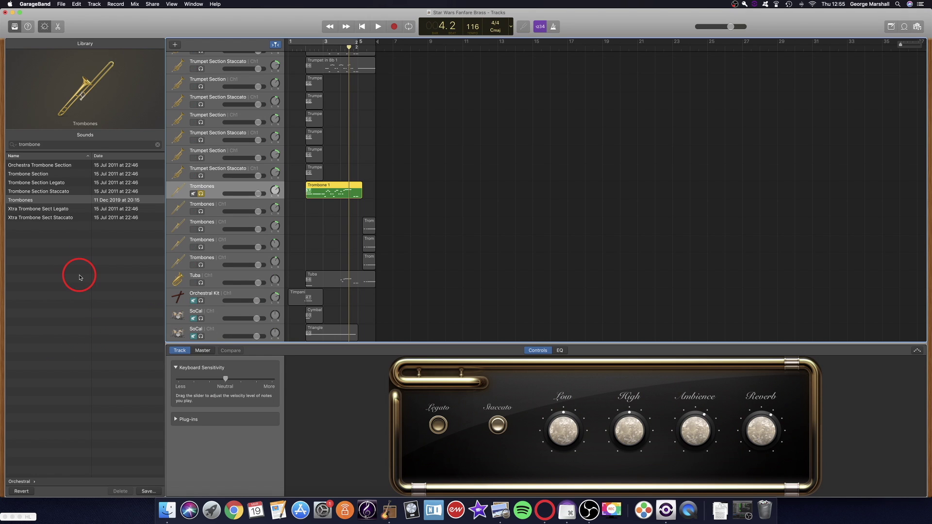
{"action": "scroll", "coordinate": [313, 232], "scroll_direction": "up", "scroll_amount": 5}
{"action": "scroll", "coordinate": [314, 235], "scroll_direction": "down", "scroll_amount": 4}
{"action": "scroll", "coordinate": [315, 236], "scroll_direction": "up", "scroll_amount": 7}
{"action": "scroll", "coordinate": [314, 236], "scroll_direction": "down", "scroll_amount": 4}
{"action": "scroll", "coordinate": [315, 236], "scroll_direction": "down", "scroll_amount": 6}
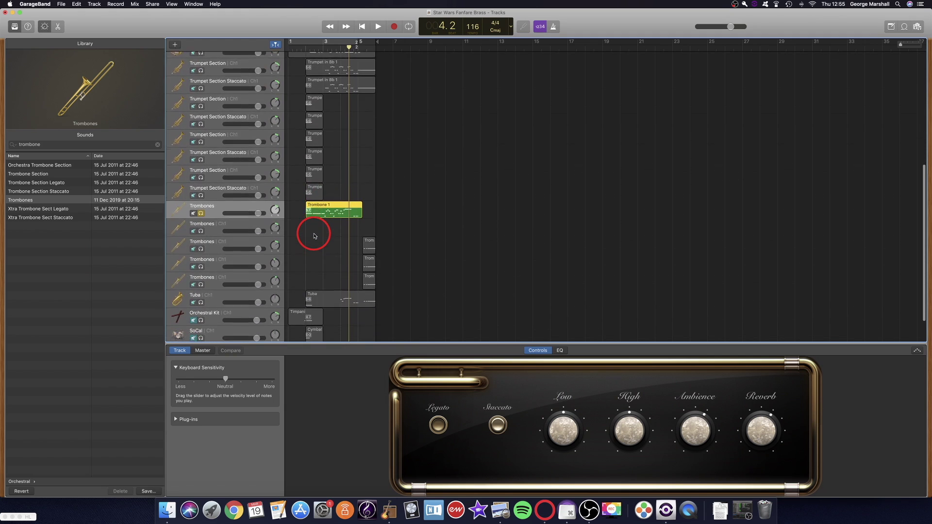
{"action": "scroll", "coordinate": [314, 236], "scroll_direction": "up", "scroll_amount": 3}
{"action": "scroll", "coordinate": [314, 236], "scroll_direction": "down", "scroll_amount": 4}
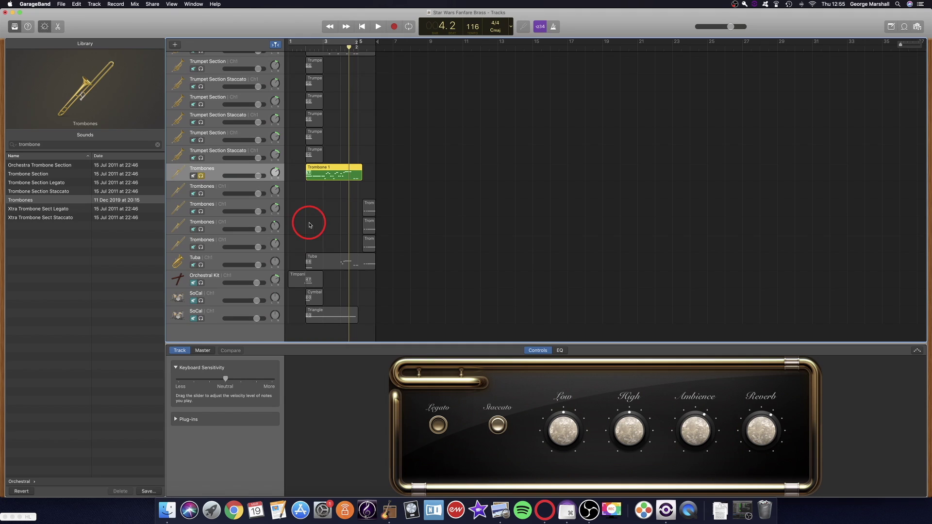
- Duplicate the soloed Trombones track twice
{"action": "left_click", "coordinate": [317, 190]}
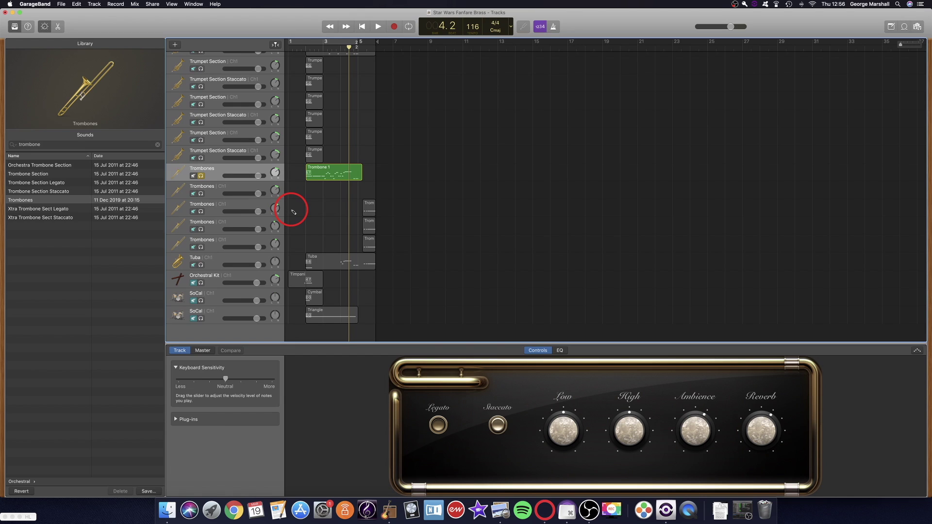
{"action": "key", "text": "super+d"}
{"action": "key", "text": "super+d"}
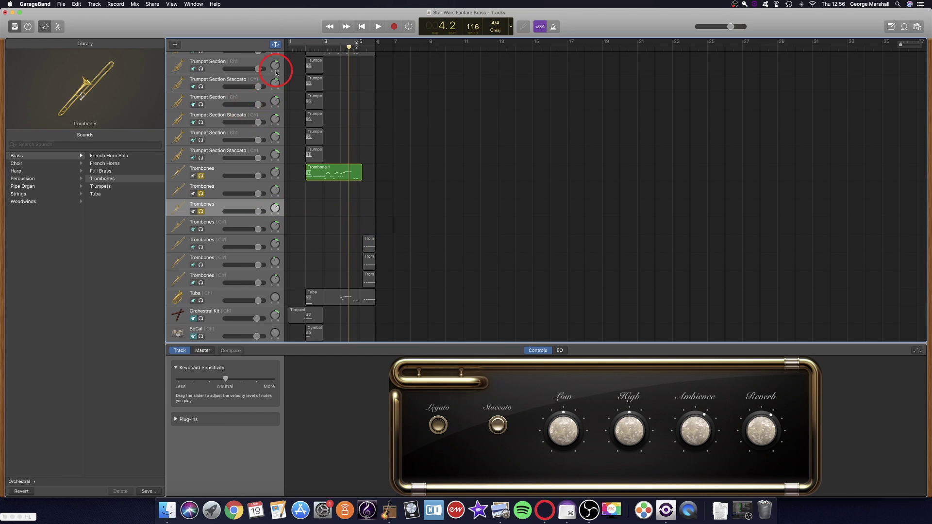
- Move the three short final trombone regions onto the first Trombones track and its two new duplicates, one region per track
{"action": "left_click", "coordinate": [368, 246]}
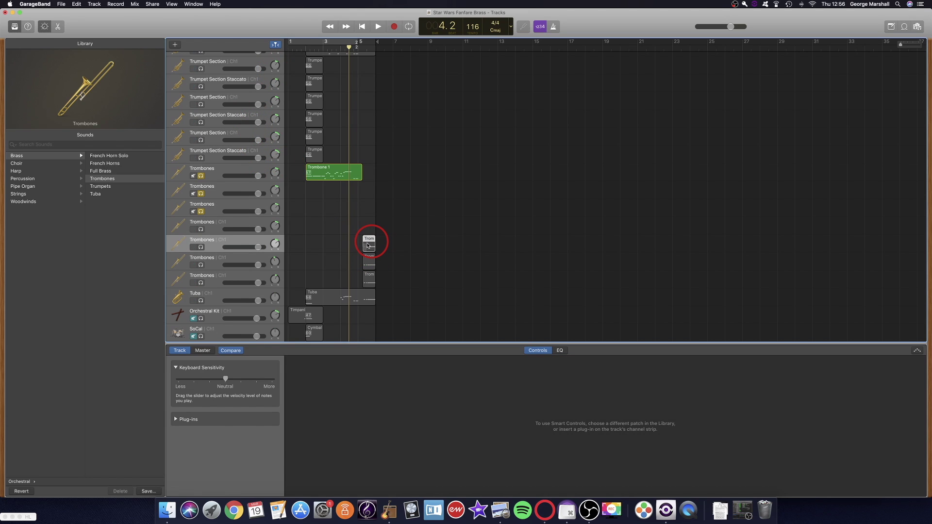
{"action": "left_click_drag", "start_coordinate": [369, 246], "coordinate": [369, 175]}
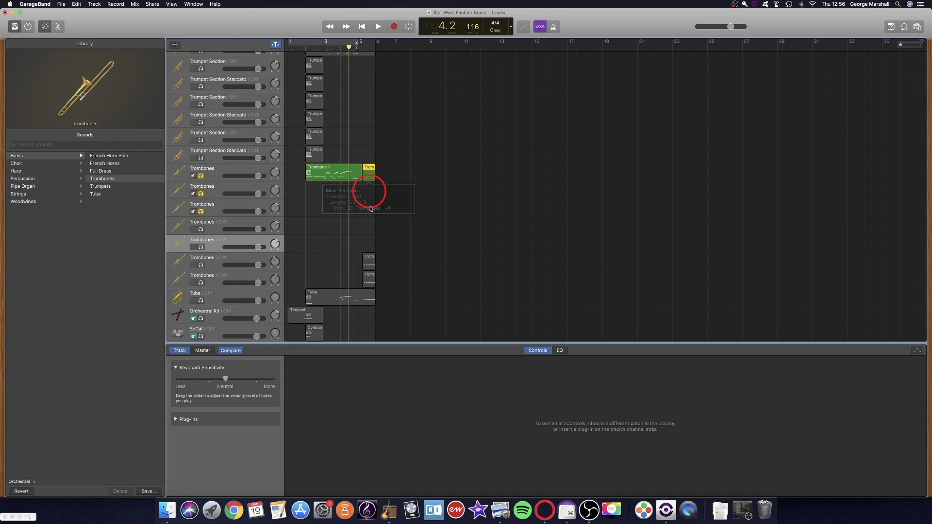
{"action": "left_click_drag", "start_coordinate": [368, 264], "coordinate": [369, 187]}
{"action": "key", "text": "super+z"}
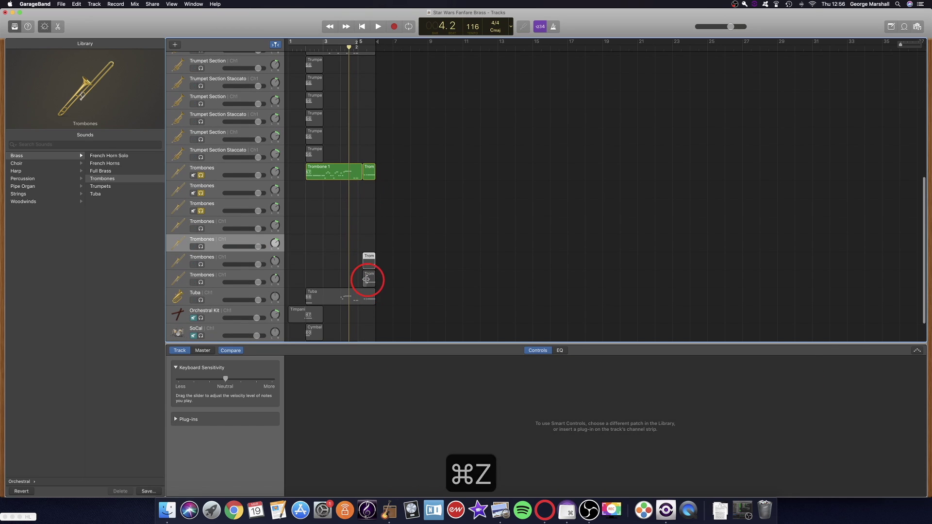
{"action": "left_click", "coordinate": [367, 281]}
{"action": "left_click_drag", "start_coordinate": [369, 253], "coordinate": [371, 194]}
- Duplicate the first Trombones track and search the sound library for "trombone" with the new track selected
{"action": "left_click", "coordinate": [218, 179]}
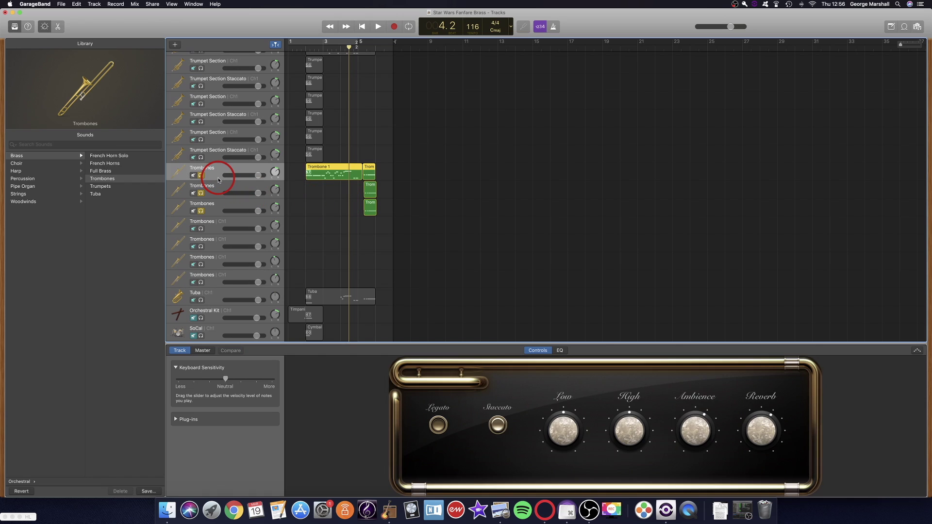
{"action": "key", "text": "super+d"}
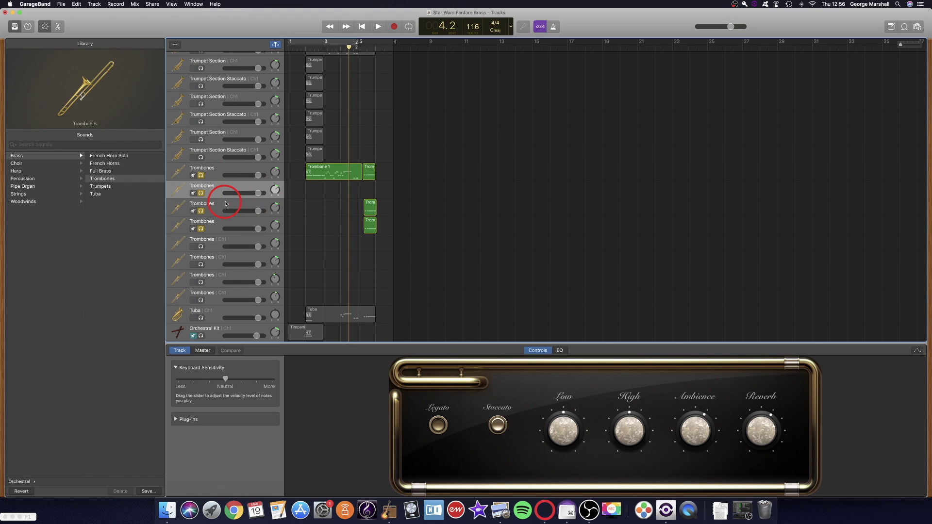
{"action": "left_click", "coordinate": [42, 145]}
{"action": "type", "text": "s"}
{"action": "key", "text": "BackSpace"}
{"action": "key", "text": "BackSpace"}
{"action": "type", "text": "trombone"}
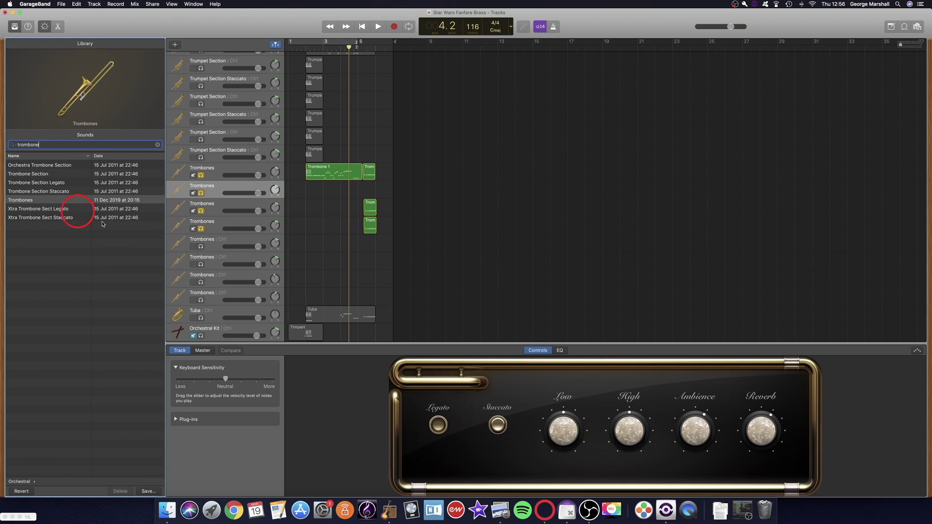
- Toggle the Staccato articulation on the new Trombones track and copy the long Trombone 1 region onto it
{"action": "left_click", "coordinate": [496, 425]}
{"action": "left_click", "coordinate": [327, 193]}
{"action": "left_click_drag", "start_coordinate": [319, 173], "coordinate": [327, 187]}
- Solo only the track with the copied Trombone 1 region and play it from the start of the region
{"action": "left_click", "coordinate": [200, 193]}
{"action": "left_click", "coordinate": [202, 230]}
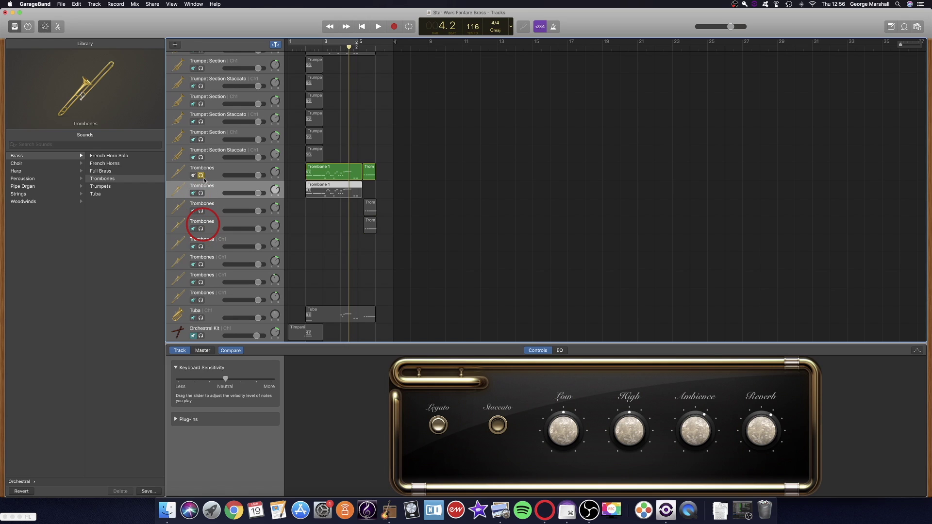
{"action": "left_click", "coordinate": [202, 175]}
{"action": "left_click", "coordinate": [202, 192]}
{"action": "left_click", "coordinate": [298, 45]}
{"action": "key", "text": "space"}
{"action": "left_click", "coordinate": [326, 204]}
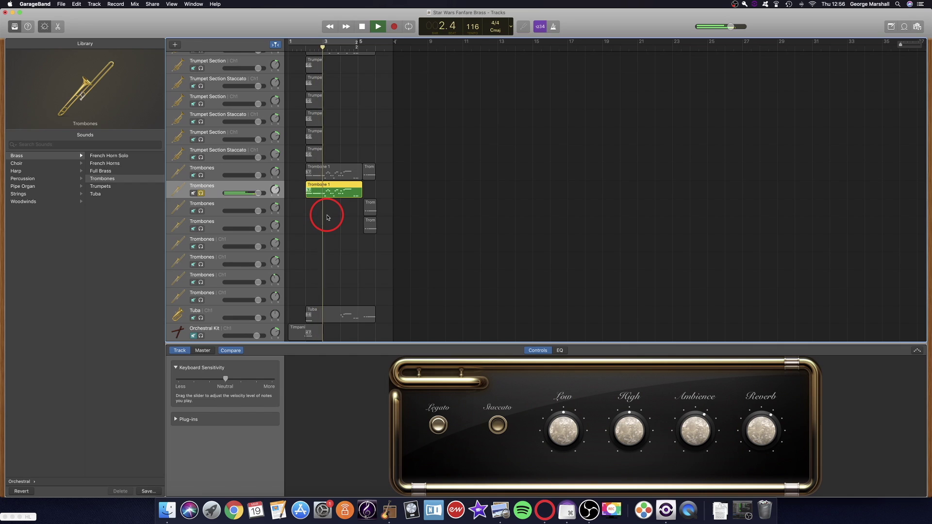
{"action": "key", "text": "space"}
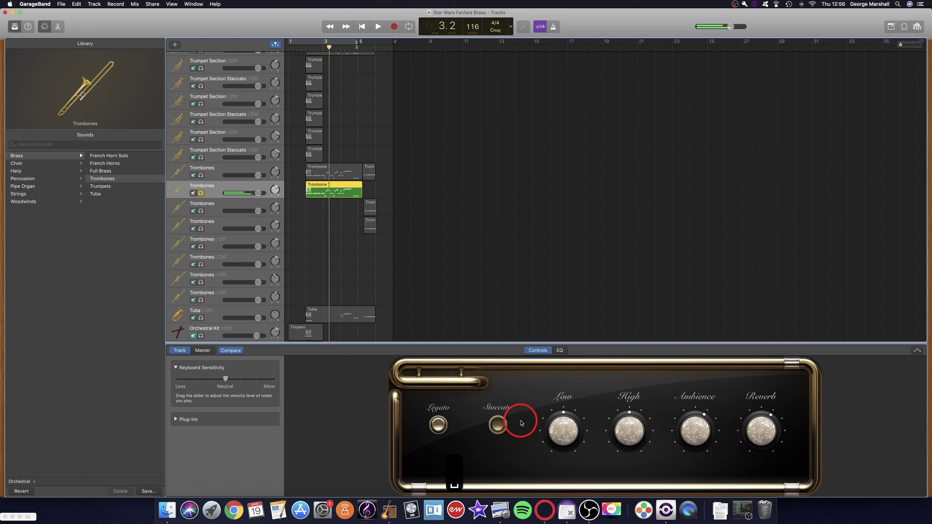
- Try switching the soloed track from Legato to Staccato articulation and play it from bar 2
{"action": "left_click", "coordinate": [72, 144]}
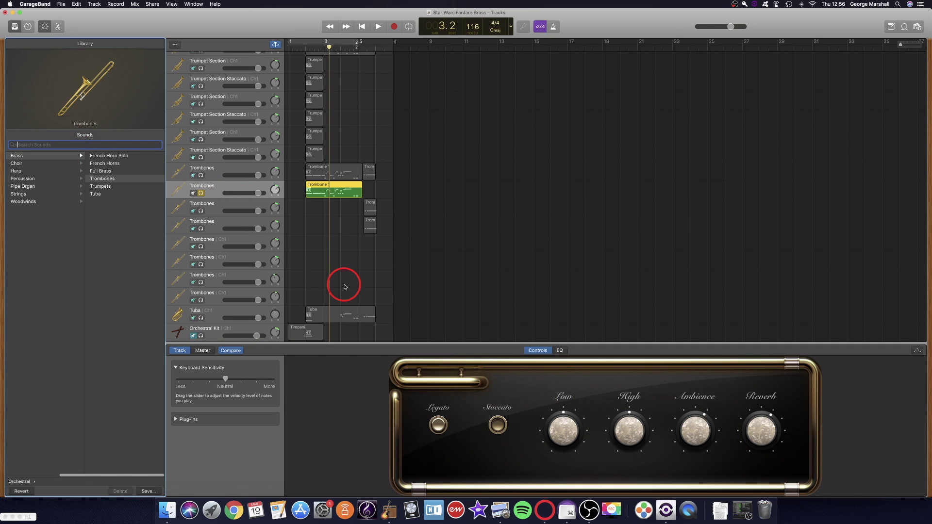
{"action": "left_click", "coordinate": [437, 427]}
{"action": "left_click", "coordinate": [495, 427]}
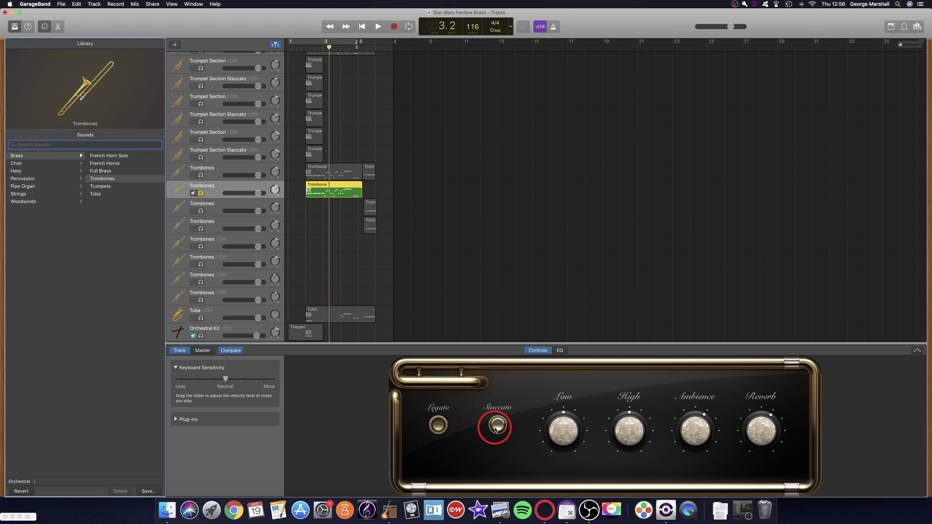
{"action": "left_click", "coordinate": [304, 48]}
{"action": "key", "text": "space"}
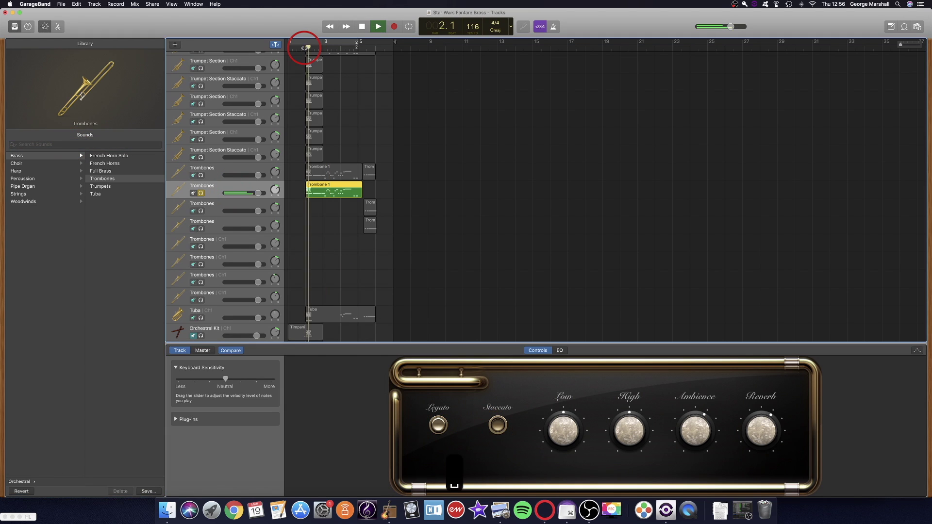
{"action": "left_click", "coordinate": [497, 426]}
{"action": "key", "text": "space"}
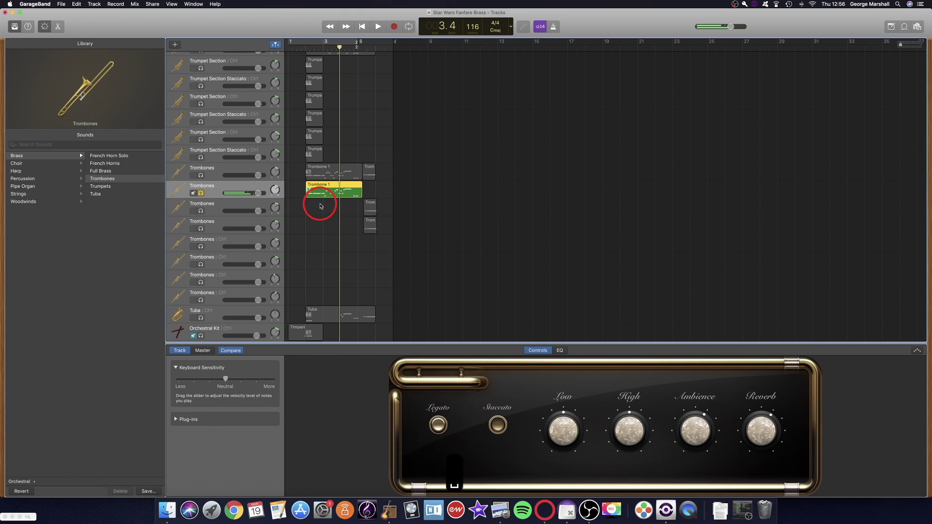
- Search the sound library for "trombone" and assign Xtra Trombone Sect Staccato to the soloed track
{"action": "left_click", "coordinate": [72, 146]}
{"action": "type", "text": "trombone"}
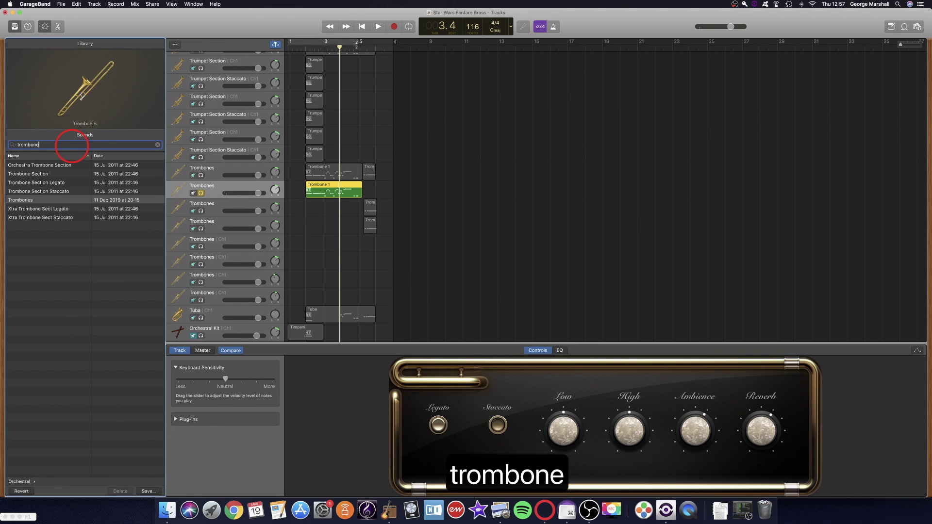
{"action": "left_click", "coordinate": [57, 217]}
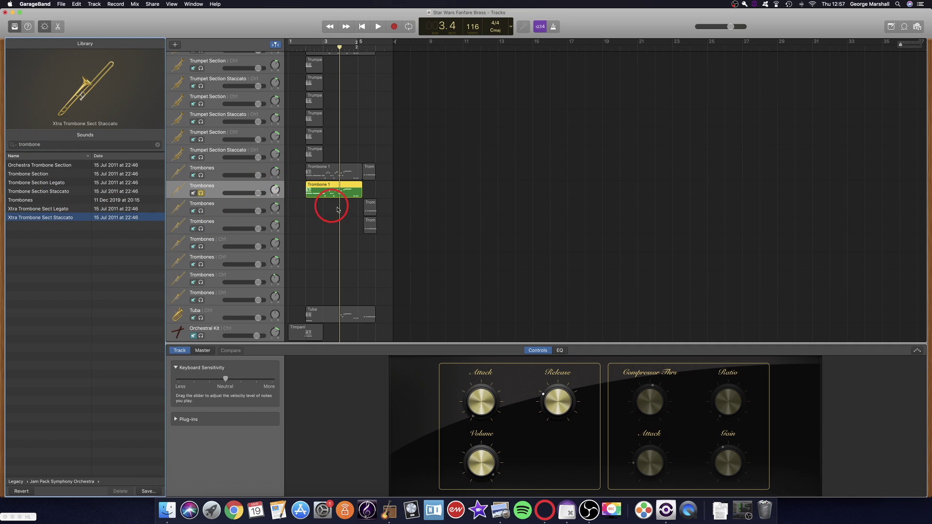
- Play the copied Trombone 1 region with its staccato sound from just before bar 2
{"action": "left_click", "coordinate": [298, 49]}
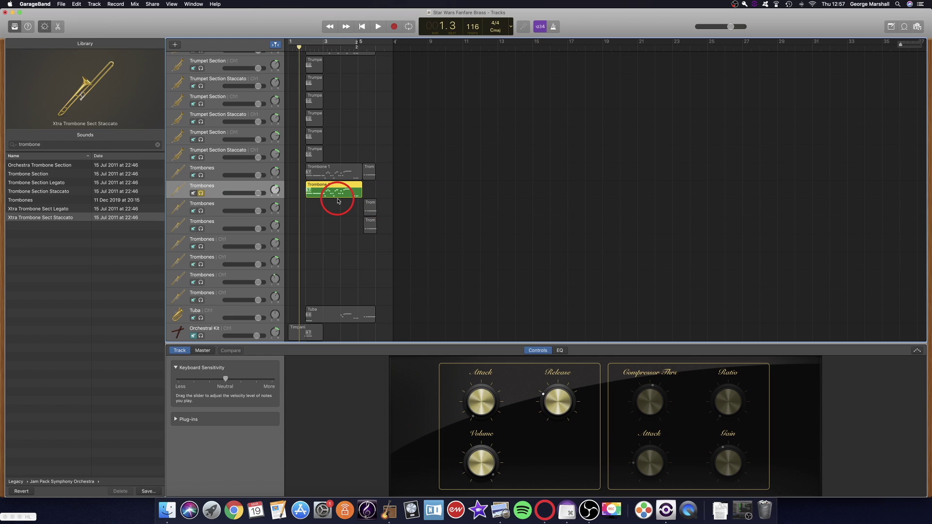
{"action": "left_click", "coordinate": [300, 48]}
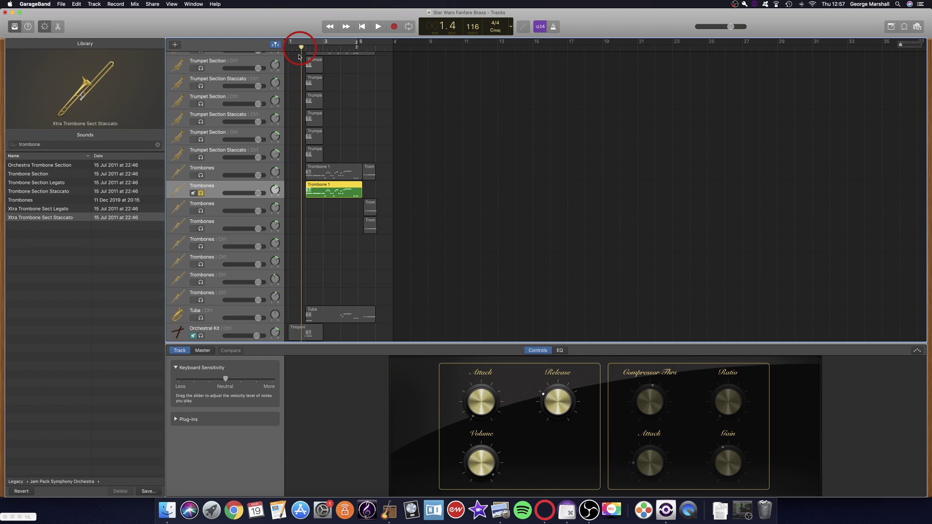
{"action": "scroll", "coordinate": [333, 246], "scroll_direction": "up", "scroll_amount": 3}
{"action": "scroll", "coordinate": [334, 251], "scroll_direction": "down", "scroll_amount": 2}
{"action": "key", "text": "space"}
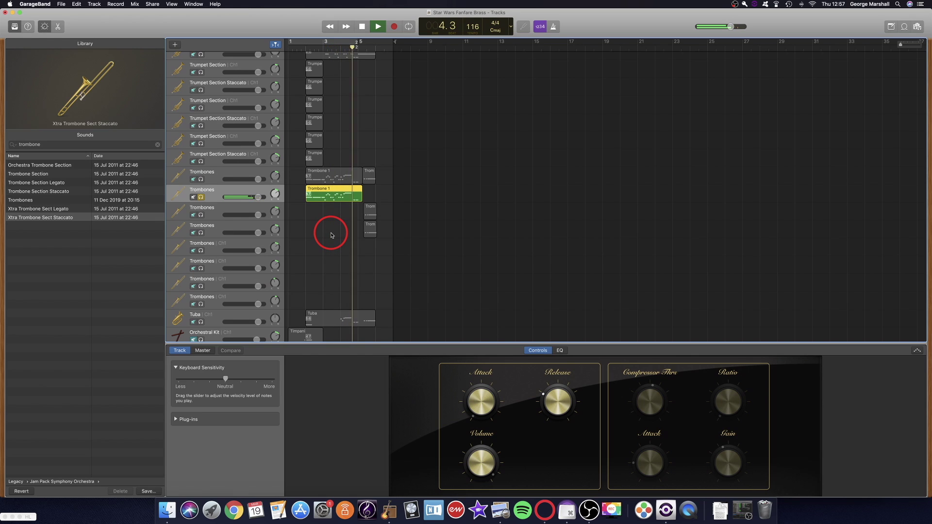
{"action": "key", "text": "space"}
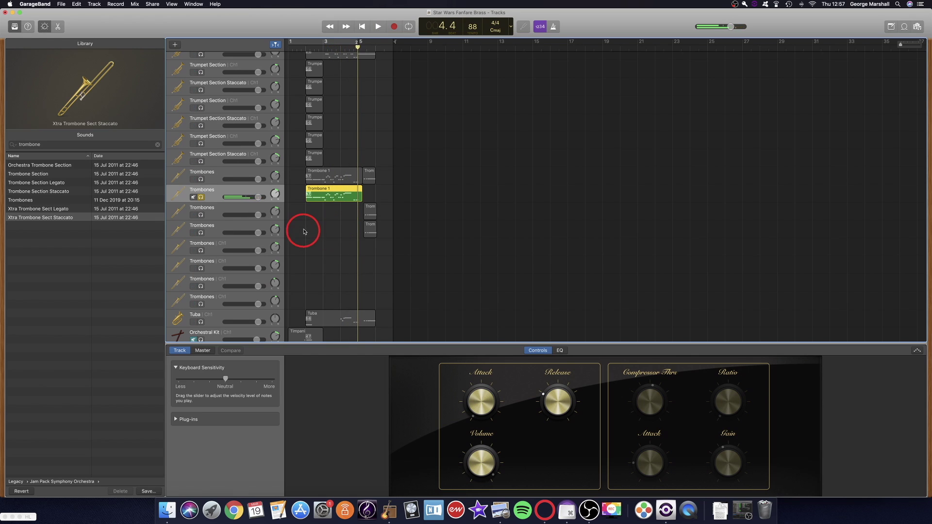
- Solo the original Trombones track together with its staccato copy and play both from bar 2
{"action": "left_click", "coordinate": [201, 180]}
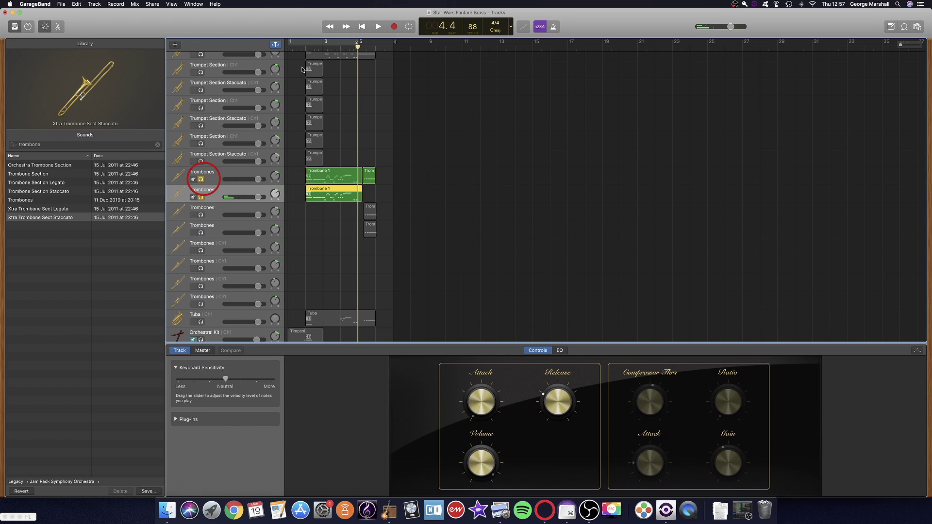
{"action": "left_click", "coordinate": [297, 47]}
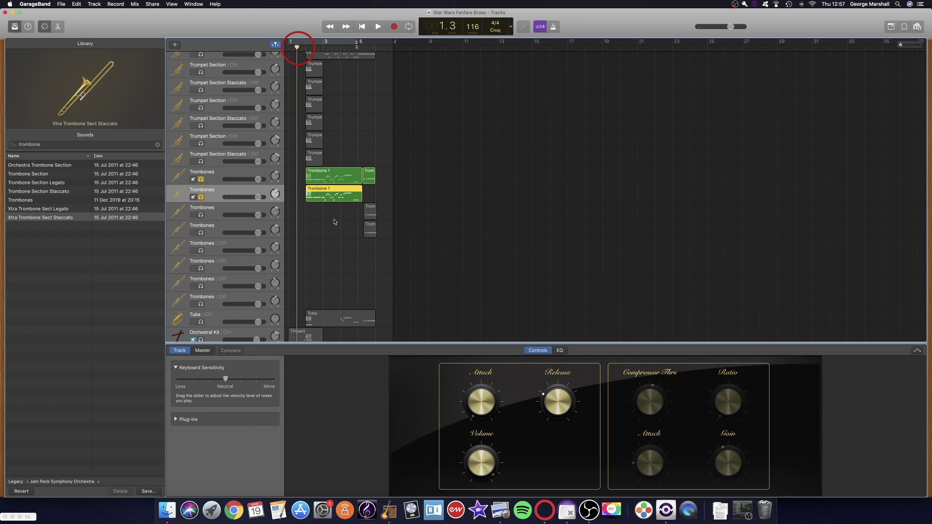
{"action": "scroll", "coordinate": [339, 141], "scroll_direction": "up", "scroll_amount": 6}
{"action": "scroll", "coordinate": [332, 225], "scroll_direction": "down", "scroll_amount": 6}
{"action": "left_click_drag", "start_coordinate": [297, 47], "coordinate": [302, 48]}
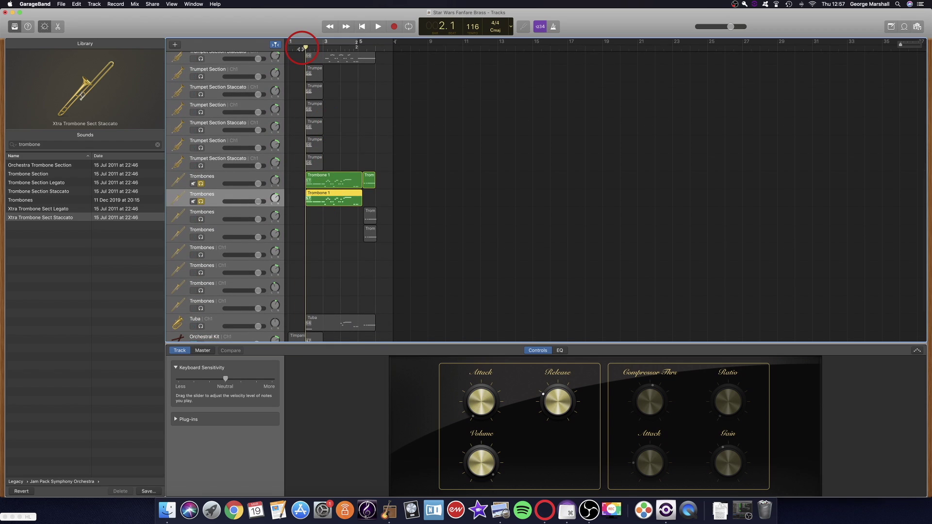
{"action": "key", "text": "space"}
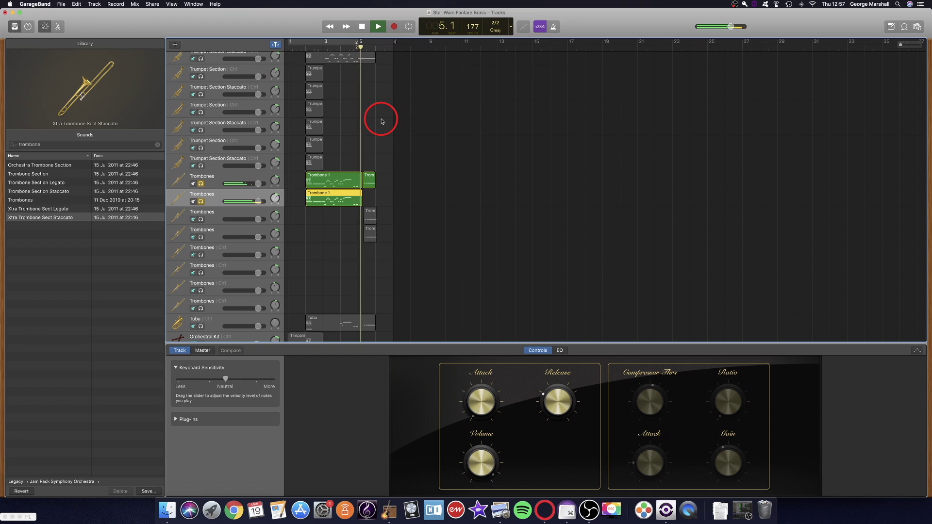
{"action": "key", "text": "space"}
- Copy the short Trombone 1 region at bar 5 onto the staccato track and rename that track "Trombones stac"
{"action": "left_click_drag", "start_coordinate": [370, 187], "coordinate": [370, 199]}
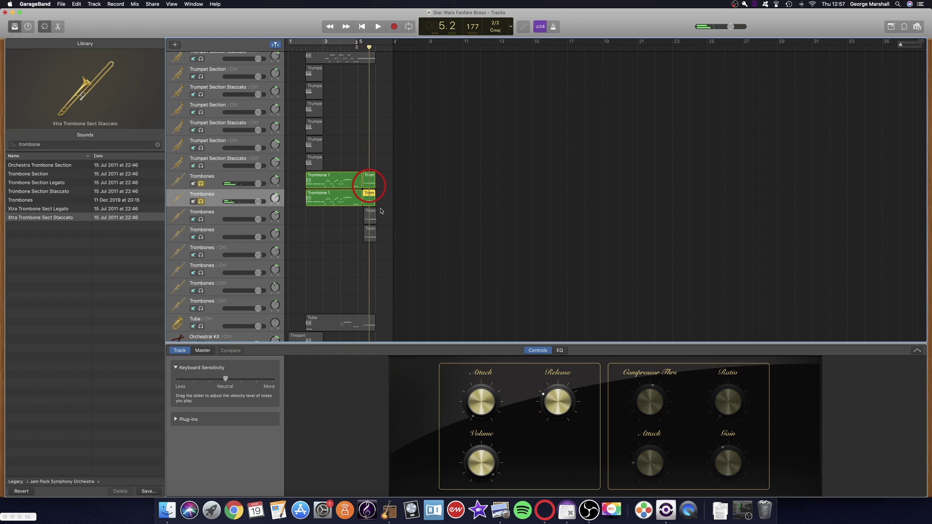
{"action": "double_click", "coordinate": [214, 194]}
{"action": "type", "text": "stac"}
{"action": "key", "text": "Return"}
- Duplicate the Trombones stac track twice and move the copies so each sits directly below the second and third trombone tracks
{"action": "key", "text": "cmd+d"}
{"action": "key", "text": "cmd+d"}
{"action": "left_click_drag", "start_coordinate": [215, 215], "coordinate": [215, 258]}
{"action": "left_click_drag", "start_coordinate": [214, 216], "coordinate": [216, 278]}
- Rename the lower sustained trombone tracks "Trombones 2" and "Trombones 3", and both new staccato tracks "Trombones stac 2"
{"action": "double_click", "coordinate": [216, 248]}
{"action": "type", "text": "3"}
{"action": "double_click", "coordinate": [219, 212]}
{"action": "type", "text": "2"}
{"action": "double_click", "coordinate": [223, 230]}
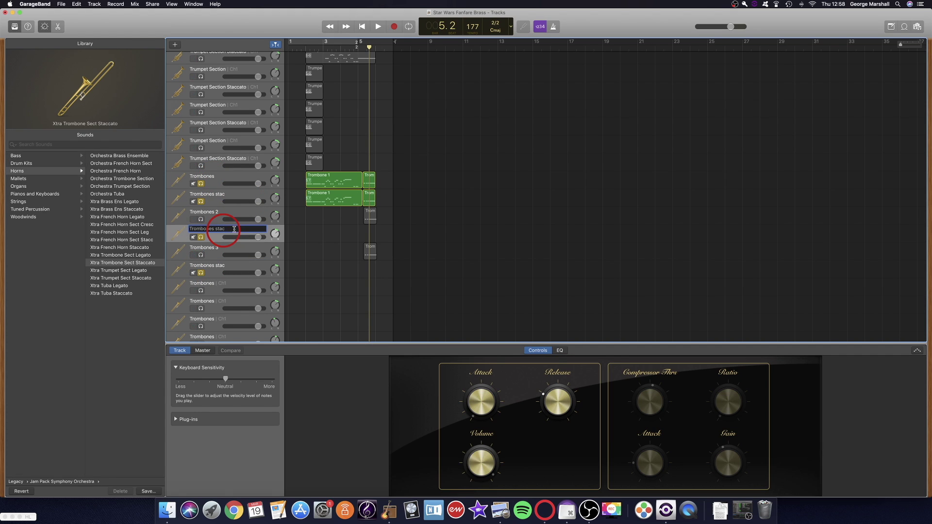
{"action": "type", "text": "2"}
{"action": "double_click", "coordinate": [216, 265]}
{"action": "type", "text": "2"}
- Solo the Trombones 2 and Trombones 3 tracks as well and play the trombones from bar 5
{"action": "left_click", "coordinate": [359, 228]}
{"action": "left_click", "coordinate": [200, 220]}
{"action": "left_click", "coordinate": [201, 256]}
{"action": "key", "text": "space"}
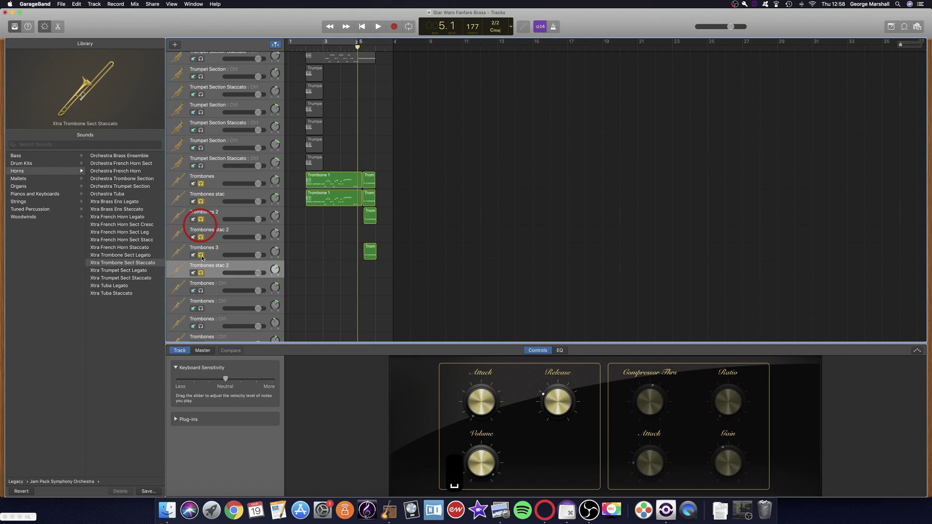
{"action": "key", "text": "space"}
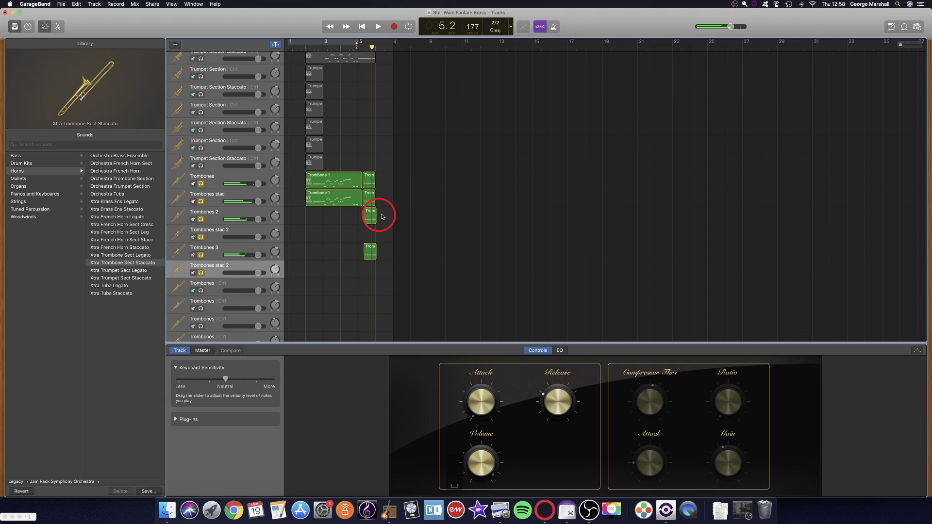
- Open the short Trombone 1 regions in the Piano Roll and select the three closing notes to check their timing
{"action": "left_click", "coordinate": [367, 198]}
{"action": "left_click", "coordinate": [367, 184], "text": "shift"}
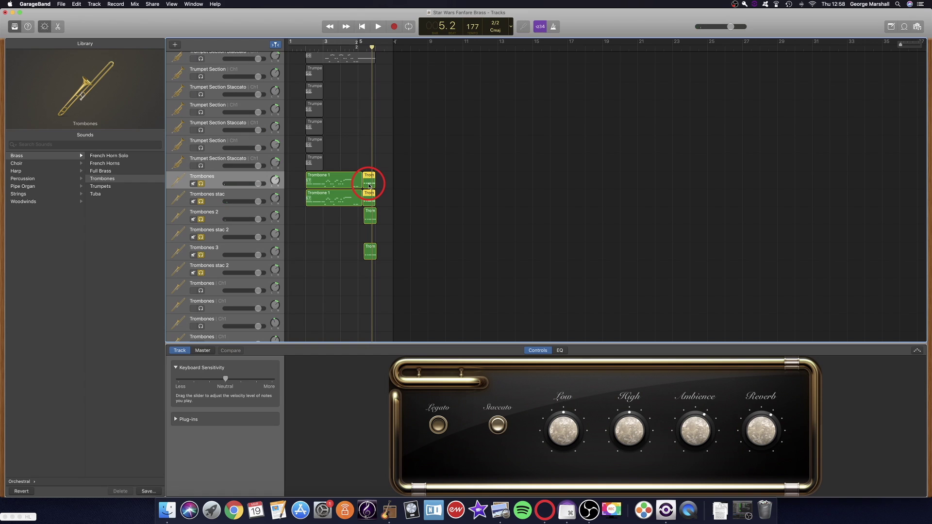
{"action": "double_click", "coordinate": [369, 186]}
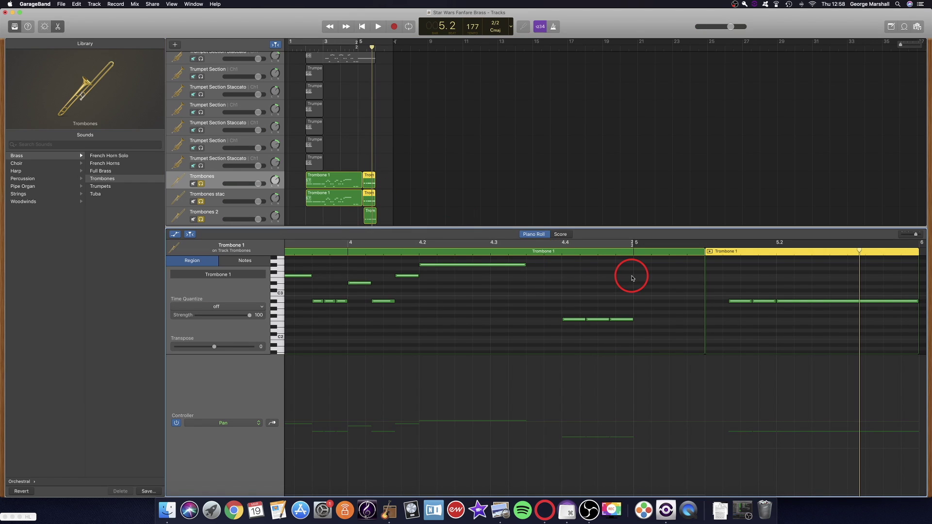
{"action": "scroll", "coordinate": [632, 277], "scroll_direction": "right", "scroll_amount": 5}
{"action": "left_click_drag", "start_coordinate": [569, 286], "coordinate": [611, 311]}
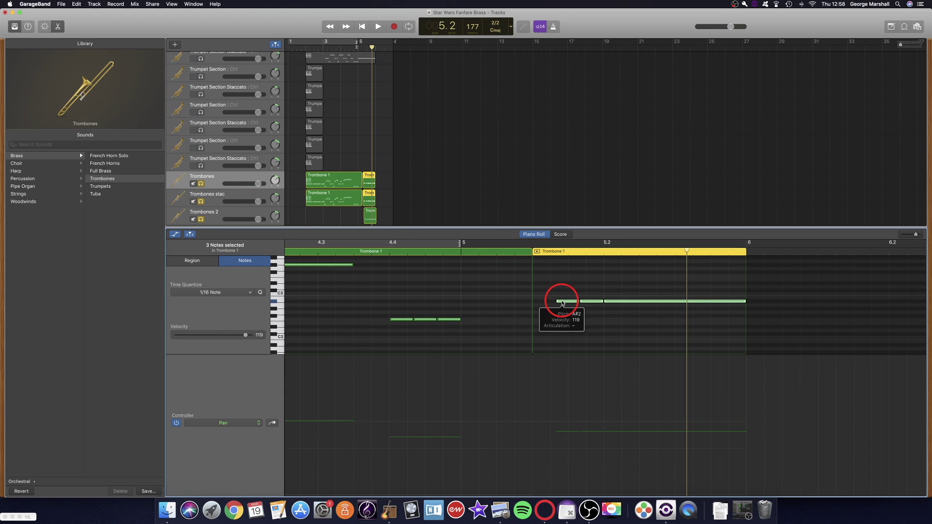
- Move the short Trombone 2 and 3 regions slightly earlier to line up with Trombone 1, and play the passage
{"action": "left_click", "coordinate": [369, 219]}
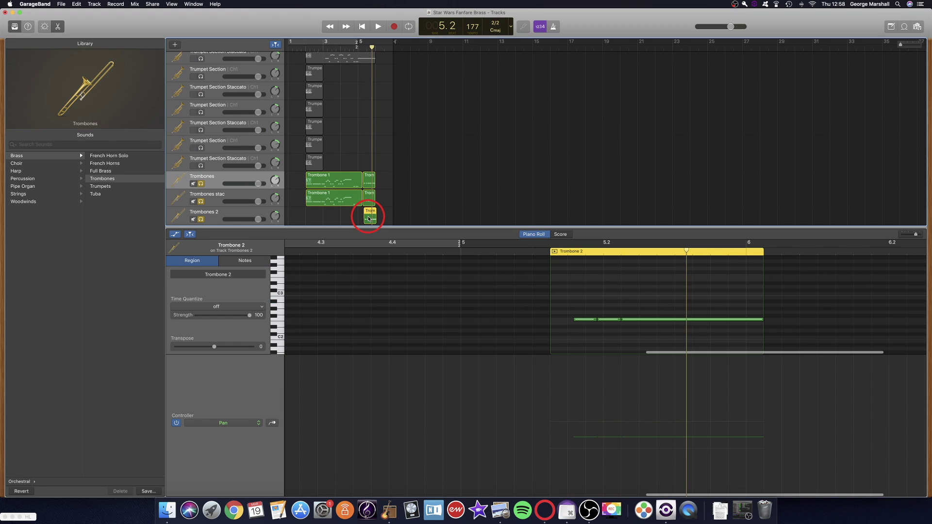
{"action": "scroll", "coordinate": [369, 219], "scroll_direction": "down", "scroll_amount": 4}
{"action": "left_click", "coordinate": [369, 192]}
{"action": "left_click_drag", "start_coordinate": [371, 156], "coordinate": [368, 155]}
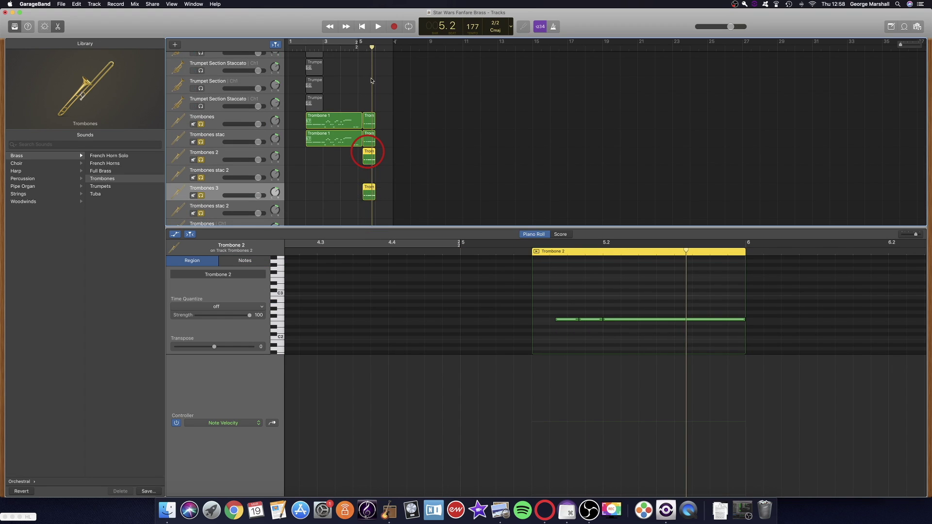
{"action": "key", "text": "space"}
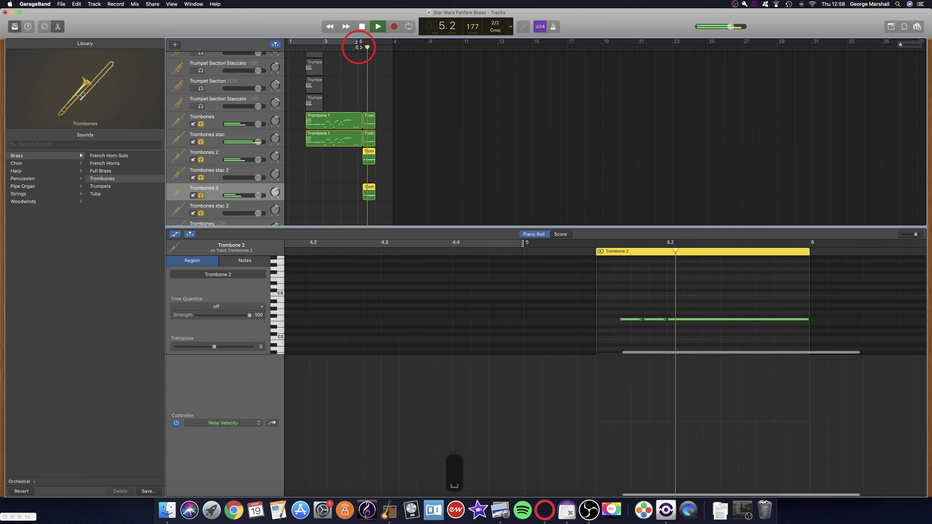
{"action": "key", "text": "space"}
- Copy the short Trombone 2 and 3 regions onto the staccato tracks beneath them and play from bar 5
{"action": "left_click", "coordinate": [357, 165]}
{"action": "left_click_drag", "start_coordinate": [369, 158], "coordinate": [366, 208]}
{"action": "left_click", "coordinate": [354, 48]}
{"action": "key", "text": "space"}
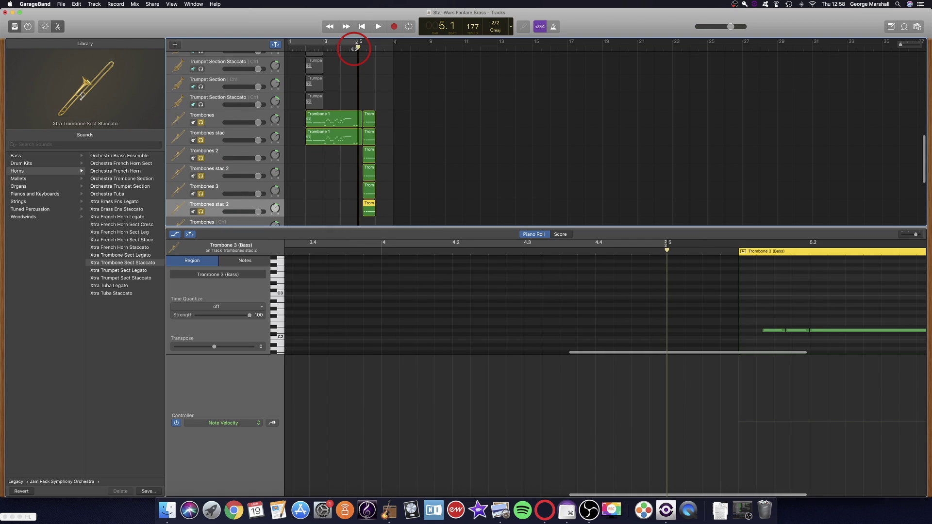
{"action": "key", "text": "space"}
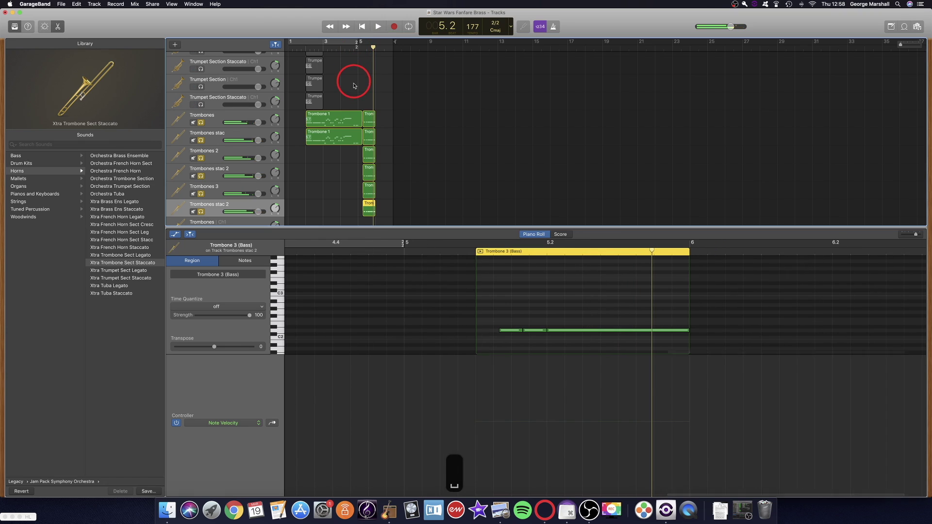
- Look over the brass tracks from the French horns down to the tuba in the arrangement
{"action": "scroll", "coordinate": [349, 93], "scroll_direction": "down", "scroll_amount": 3}
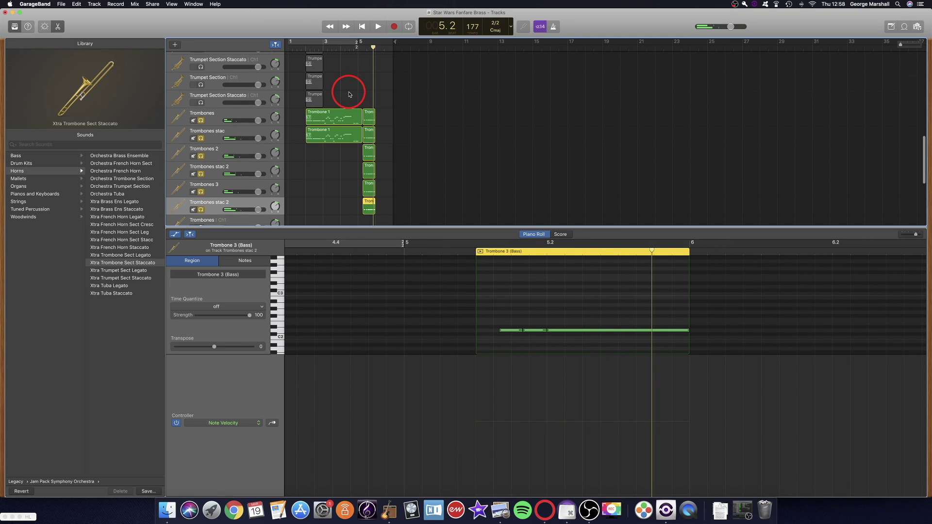
{"action": "scroll", "coordinate": [339, 106], "scroll_direction": "up", "scroll_amount": 5}
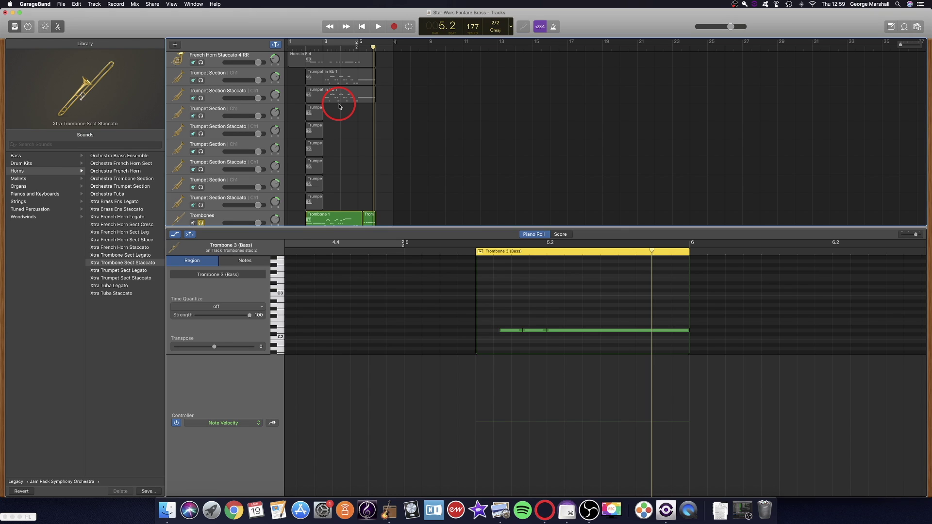
{"action": "scroll", "coordinate": [369, 127], "scroll_direction": "down", "scroll_amount": 5}
{"action": "scroll", "coordinate": [293, 177], "scroll_direction": "down", "scroll_amount": 4}
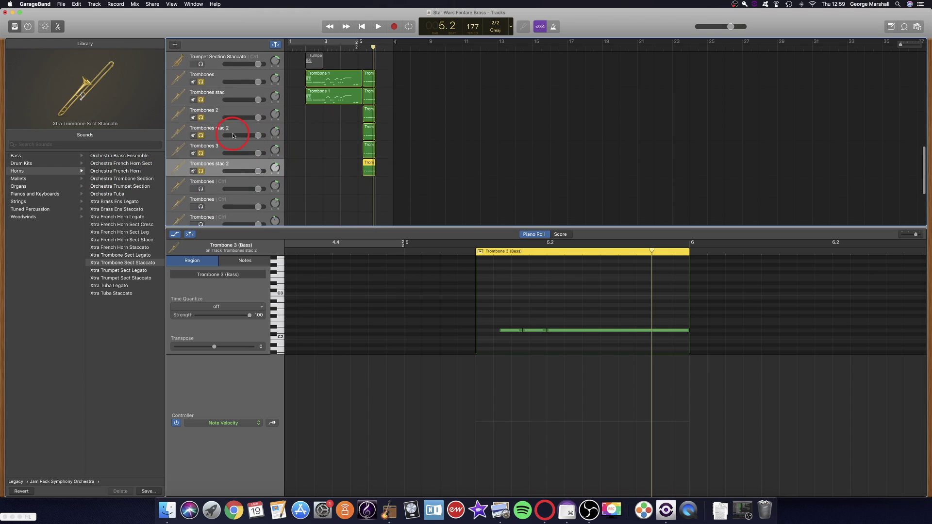
{"action": "left_click", "coordinate": [300, 46]}
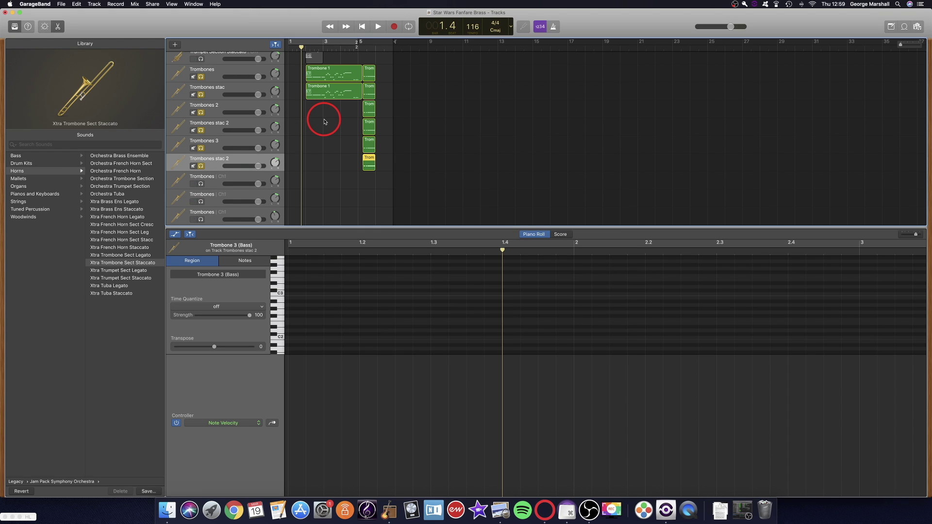
{"action": "scroll", "coordinate": [325, 122], "scroll_direction": "up", "scroll_amount": 6}
{"action": "scroll", "coordinate": [329, 123], "scroll_direction": "down", "scroll_amount": 7}
{"action": "scroll", "coordinate": [329, 123], "scroll_direction": "up", "scroll_amount": 1}
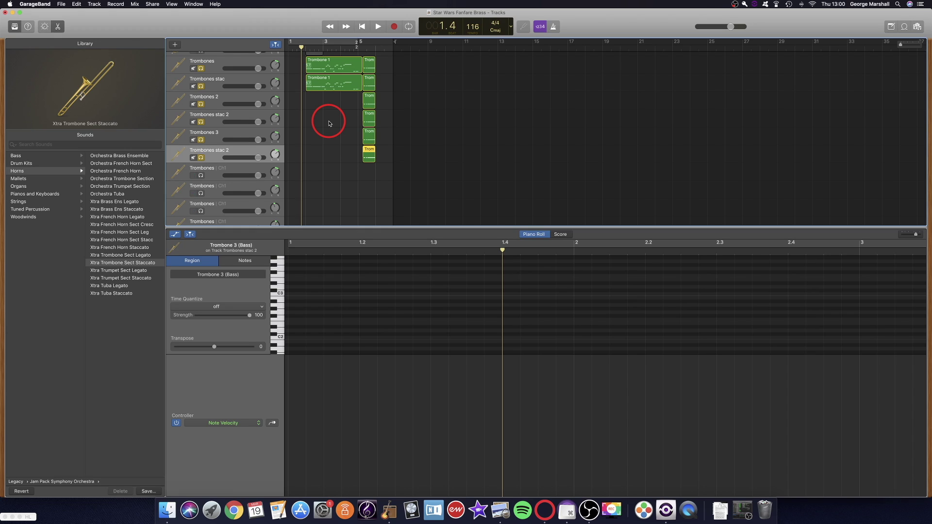
{"action": "scroll", "coordinate": [318, 143], "scroll_direction": "up", "scroll_amount": 2}
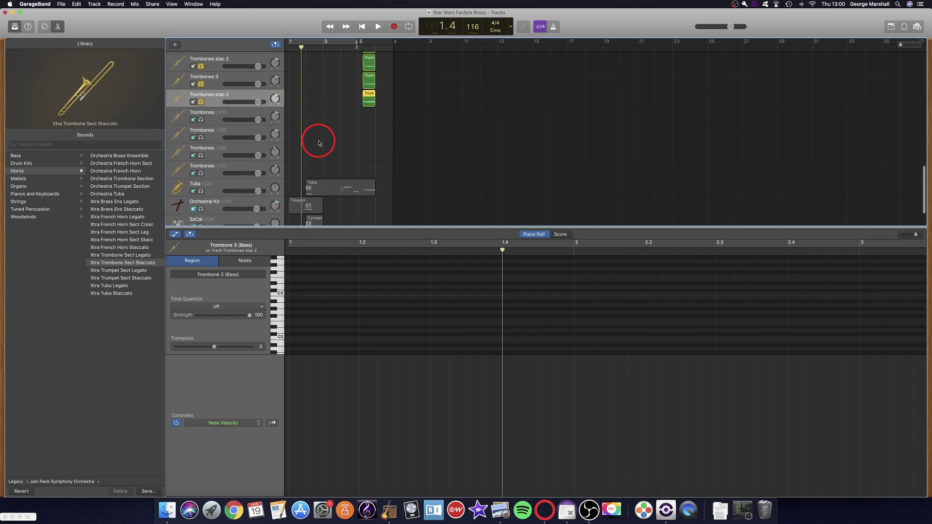
{"action": "left_click", "coordinate": [319, 143]}
{"action": "scroll", "coordinate": [326, 165], "scroll_direction": "down", "scroll_amount": 4}
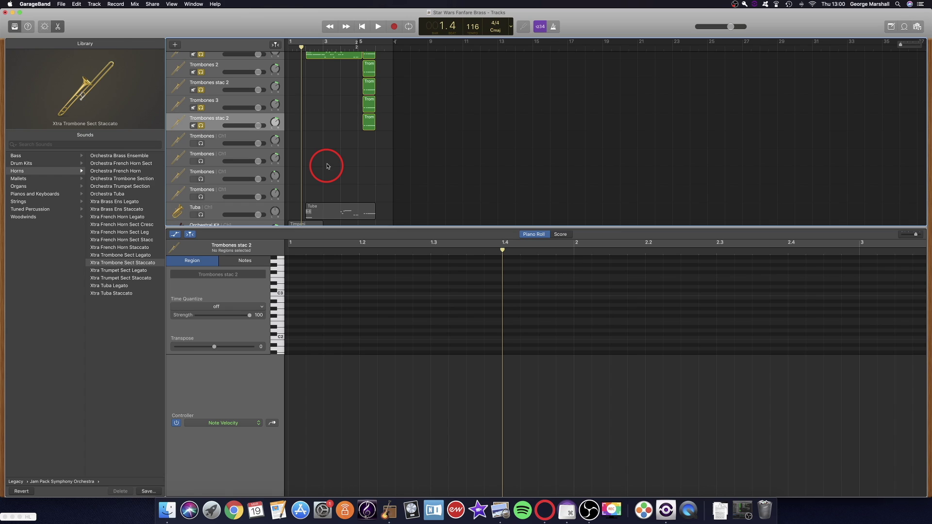
{"action": "scroll", "coordinate": [327, 166], "scroll_direction": "up", "scroll_amount": 3}
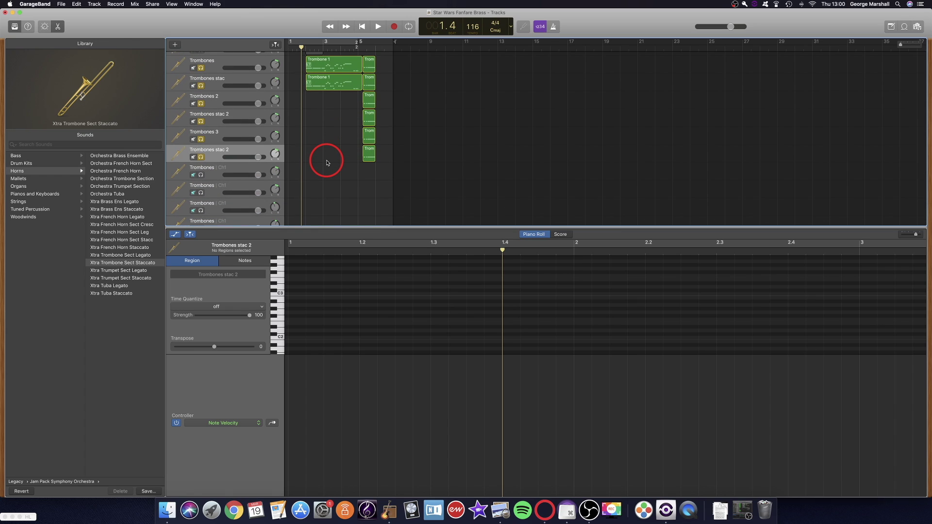
- Delete the long Trombone 1 region from the Trombones stac track
{"action": "left_click", "coordinate": [324, 87]}
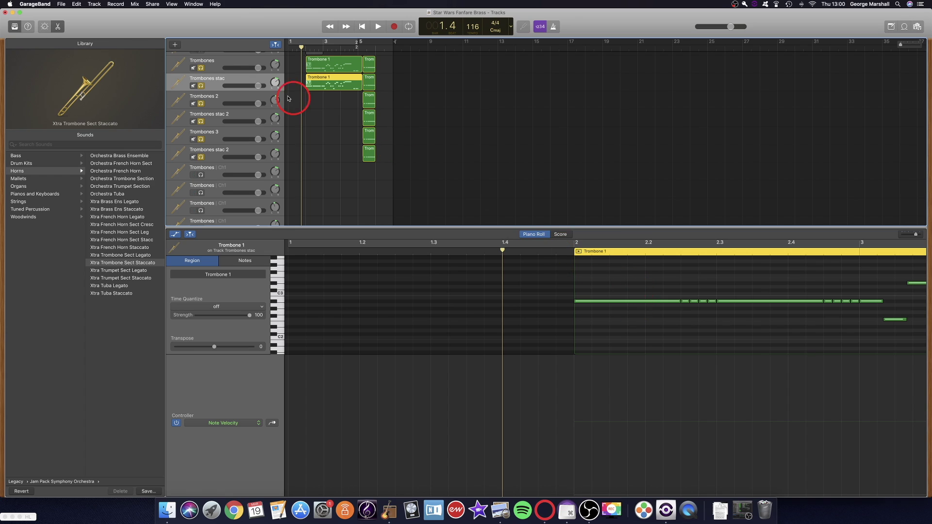
{"action": "left_click", "coordinate": [343, 115]}
{"action": "left_click", "coordinate": [336, 85]}
{"action": "key", "text": "BackSpace"}
{"action": "left_click", "coordinate": [330, 67]}
{"action": "left_click", "coordinate": [378, 213]}
{"action": "left_click", "coordinate": [476, 318]}
- Delete the four empty Trombones tracks above the Tuba track
{"action": "left_click", "coordinate": [214, 168]}
{"action": "key", "text": "BackSpace"}
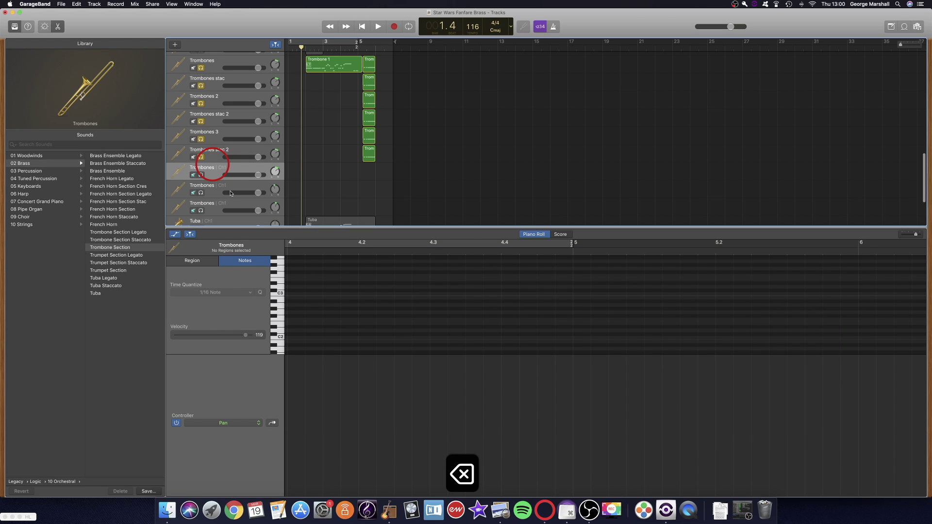
{"action": "left_click", "coordinate": [230, 190]}
{"action": "key", "text": "BackSpace"}
{"action": "left_click", "coordinate": [230, 190]}
{"action": "key", "text": "BackSpace"}
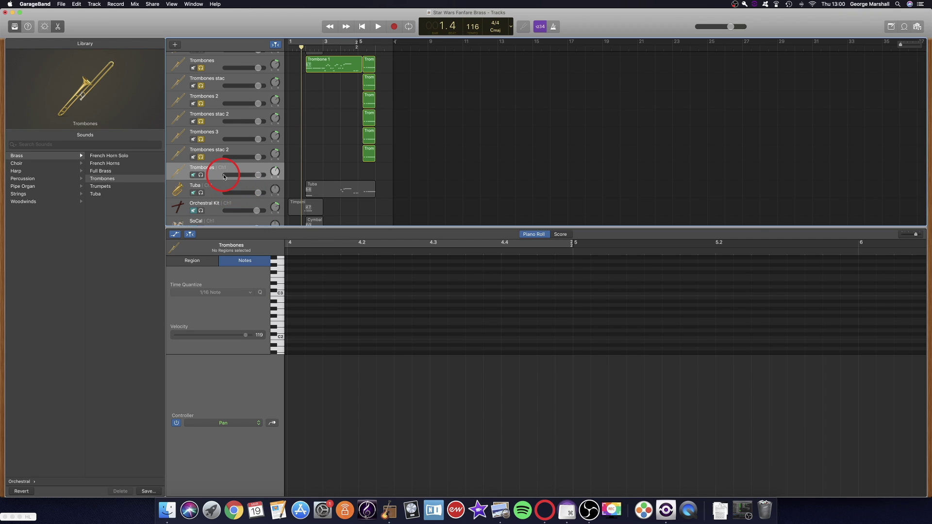
{"action": "key", "text": "BackSpace"}
- Show the long Trombone 1 region's notes from bar 2 in the Piano Roll and audition its first note
{"action": "left_click", "coordinate": [328, 64]}
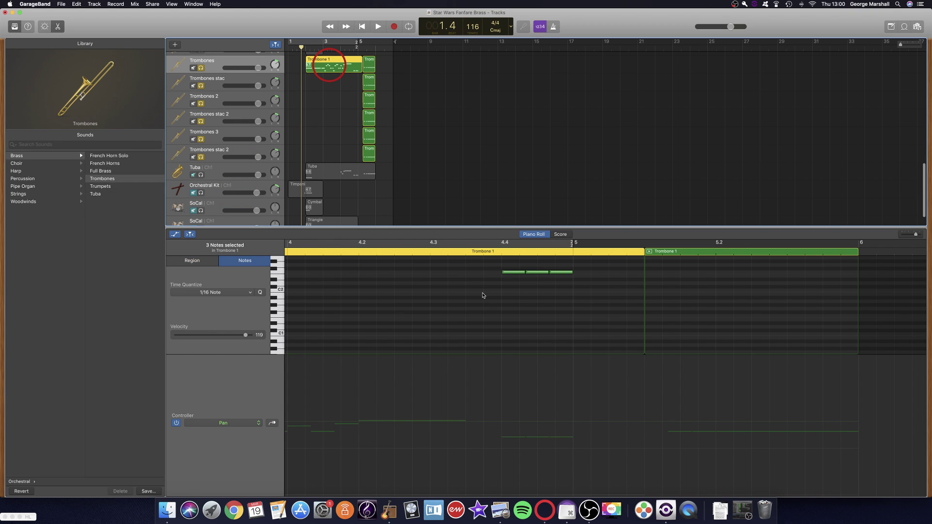
{"action": "left_click", "coordinate": [505, 291]}
{"action": "left_click", "coordinate": [519, 304]}
{"action": "scroll", "coordinate": [468, 304], "scroll_direction": "left", "scroll_amount": 3}
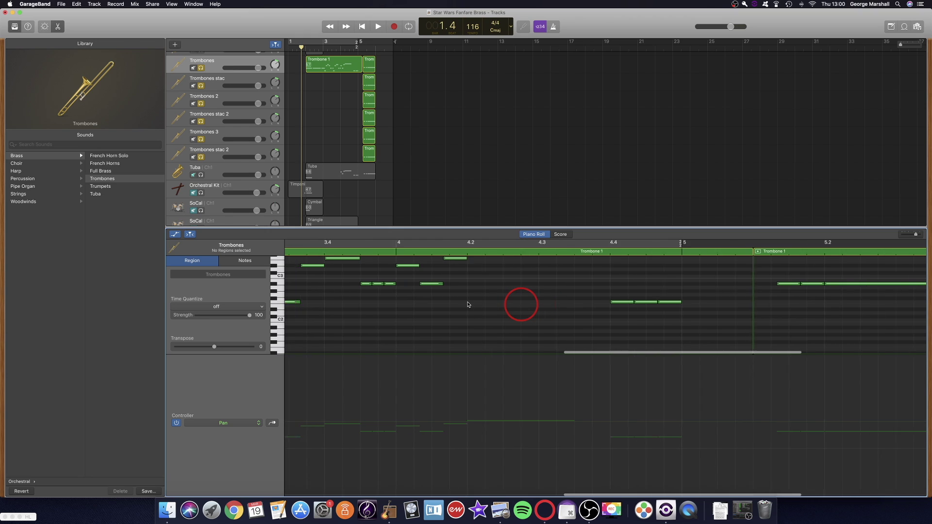
{"action": "scroll", "coordinate": [468, 304], "scroll_direction": "left", "scroll_amount": 5}
{"action": "scroll", "coordinate": [467, 304], "scroll_direction": "up", "scroll_amount": 3}
{"action": "scroll", "coordinate": [468, 304], "scroll_direction": "left", "scroll_amount": 10}
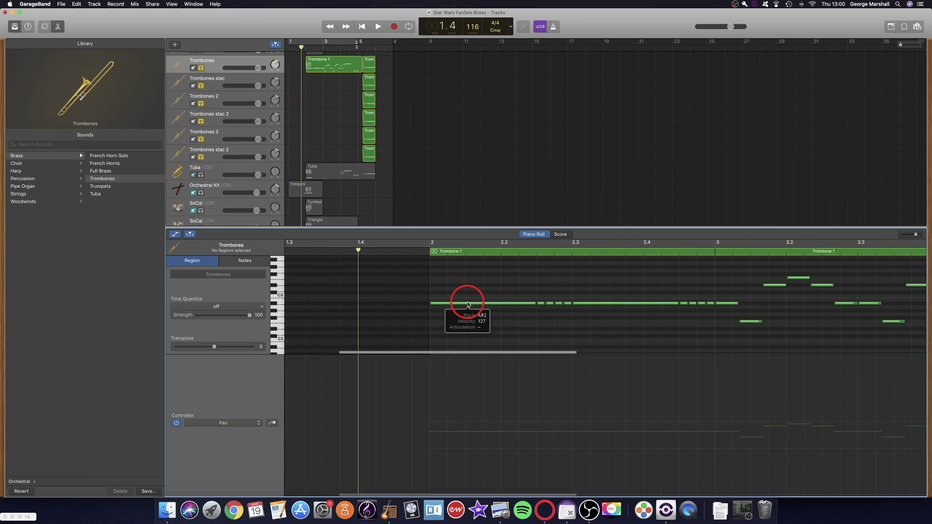
{"action": "left_click", "coordinate": [467, 304]}
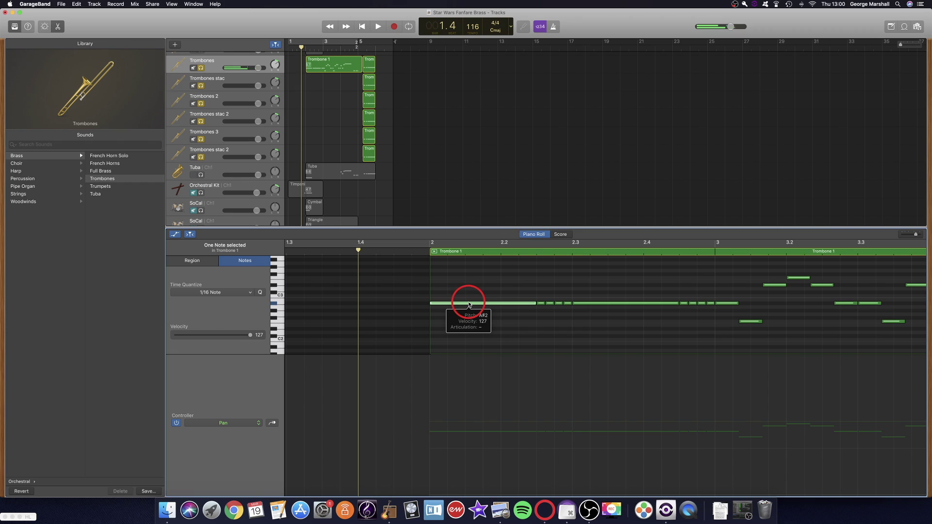
- Select all notes in the Trombone 1 regions and shorten their ends slightly to leave small gaps between repeated notes
{"action": "left_click", "coordinate": [529, 318]}
{"action": "key", "text": "cmd+a"}
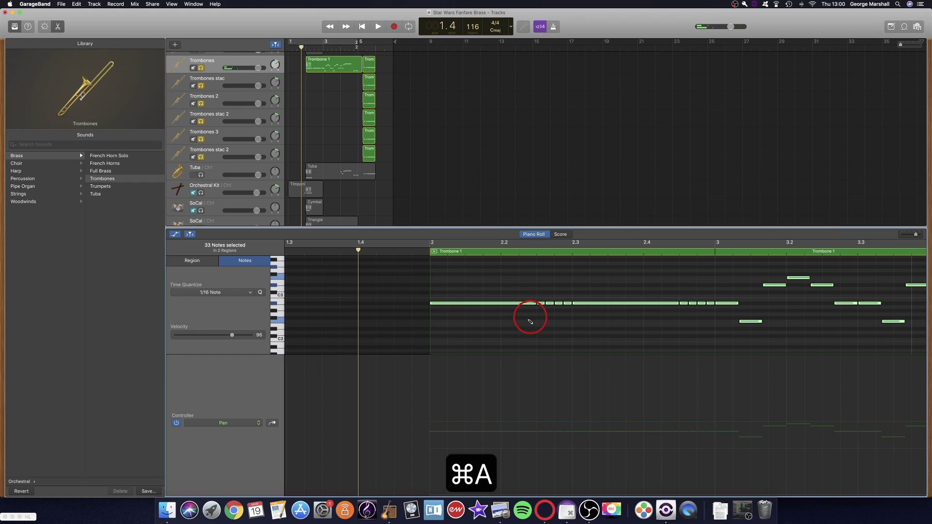
{"action": "left_click_drag", "start_coordinate": [533, 307], "coordinate": [534, 309]}
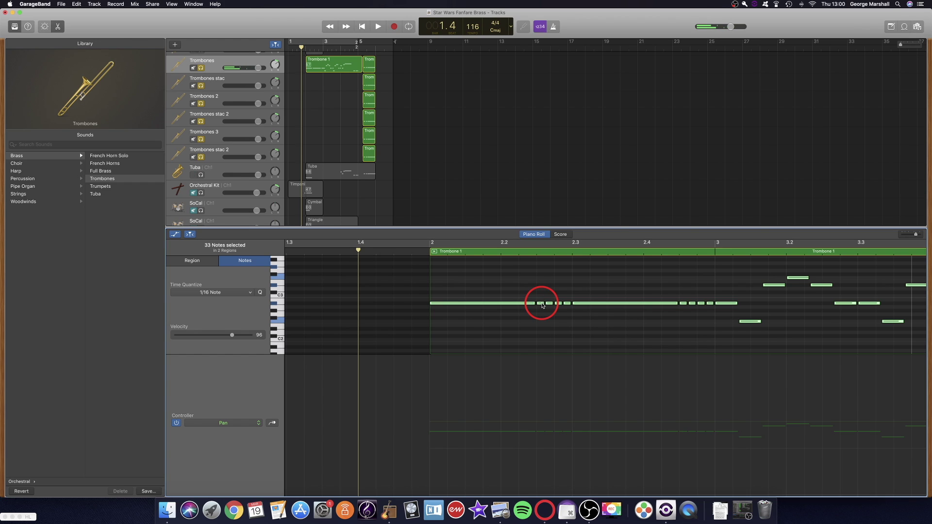
{"action": "key", "text": "super+z"}
{"action": "left_click_drag", "start_coordinate": [533, 306], "coordinate": [534, 309]}
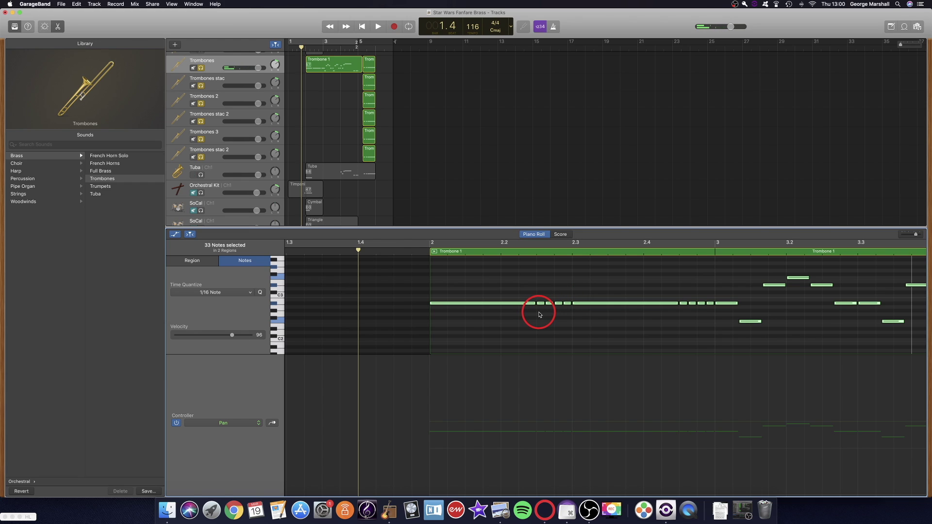
{"action": "left_click", "coordinate": [514, 315]}
{"action": "key", "text": "super+a"}
{"action": "left_click_drag", "start_coordinate": [534, 306], "coordinate": [532, 306]}
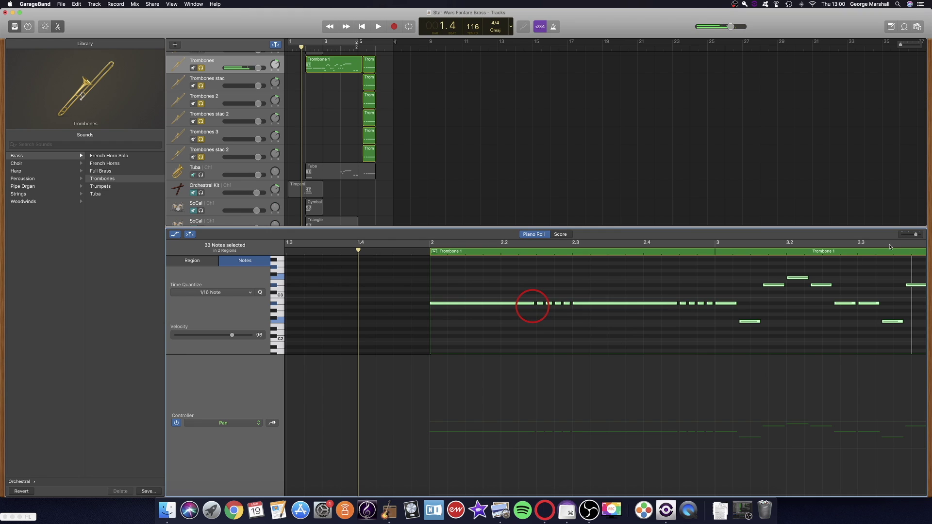
- Examine the gaps between the repeated Trombone 1 notes in bar 2 and the surrounding trombone tracks
{"action": "left_click_drag", "start_coordinate": [921, 236], "coordinate": [917, 235]}
{"action": "scroll", "coordinate": [707, 301], "scroll_direction": "right", "scroll_amount": 5}
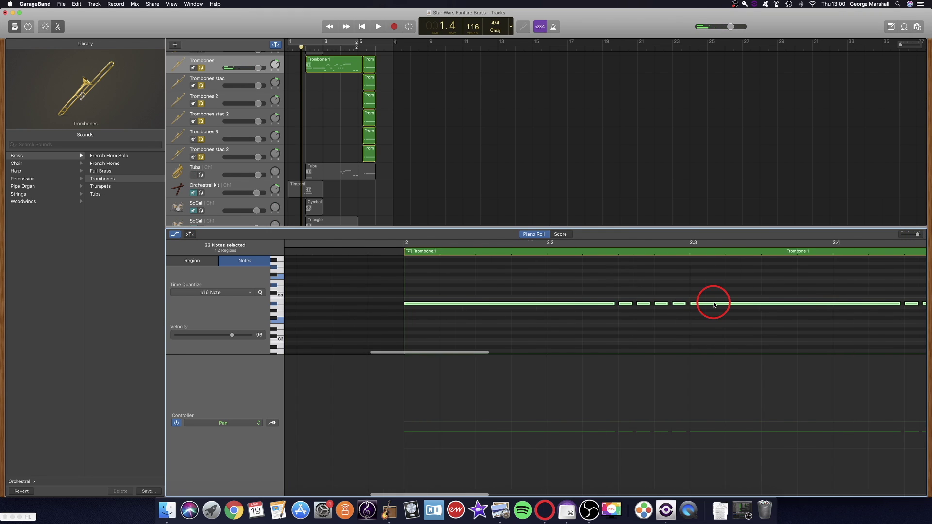
{"action": "left_click", "coordinate": [553, 316]}
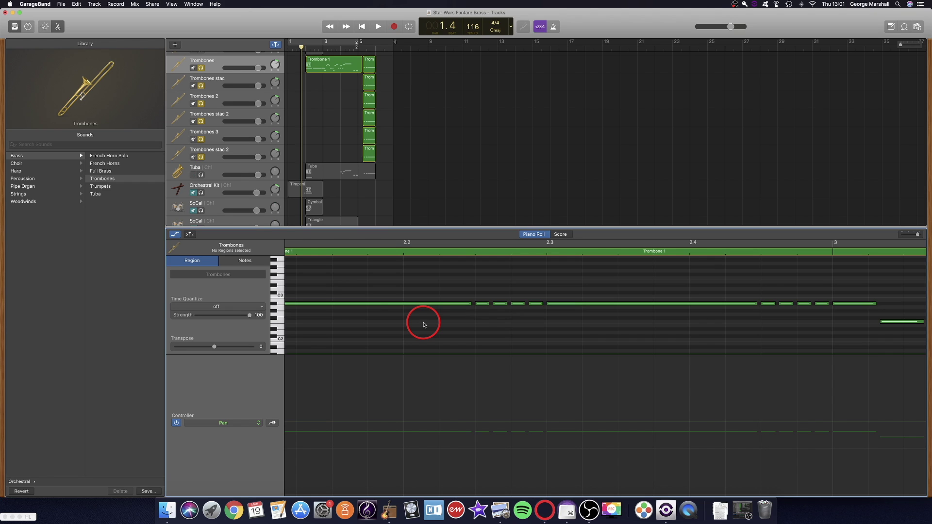
{"action": "scroll", "coordinate": [351, 179], "scroll_direction": "up", "scroll_amount": 4}
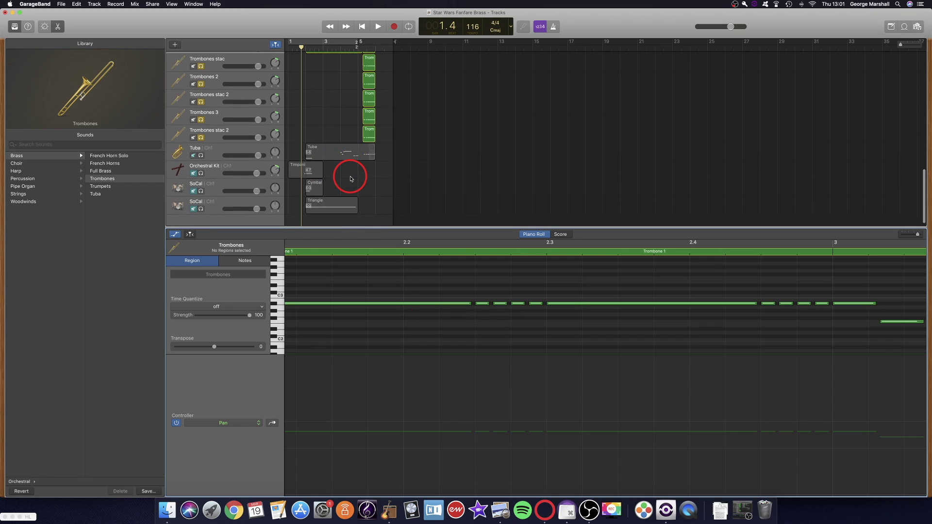
{"action": "scroll", "coordinate": [350, 179], "scroll_direction": "down", "scroll_amount": 5}
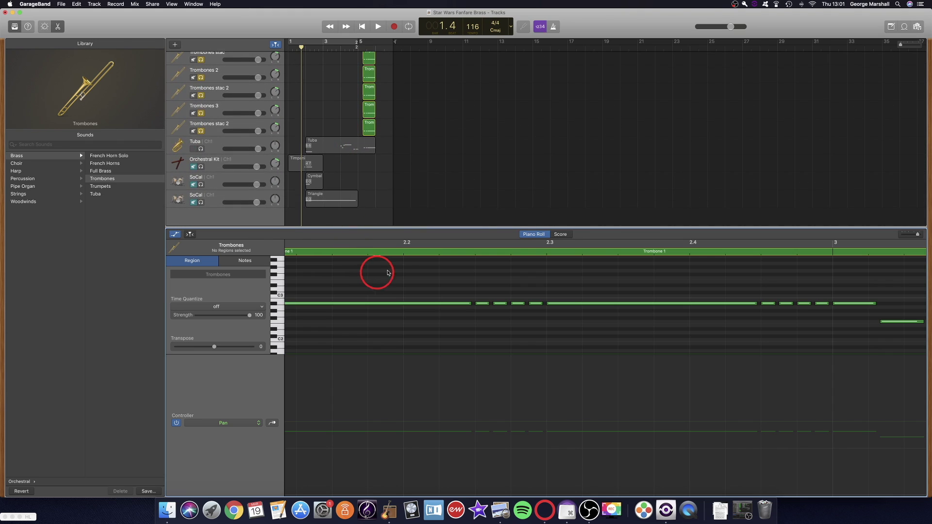
{"action": "scroll", "coordinate": [393, 281], "scroll_direction": "up", "scroll_amount": 2}
{"action": "scroll", "coordinate": [393, 281], "scroll_direction": "down", "scroll_amount": 3}
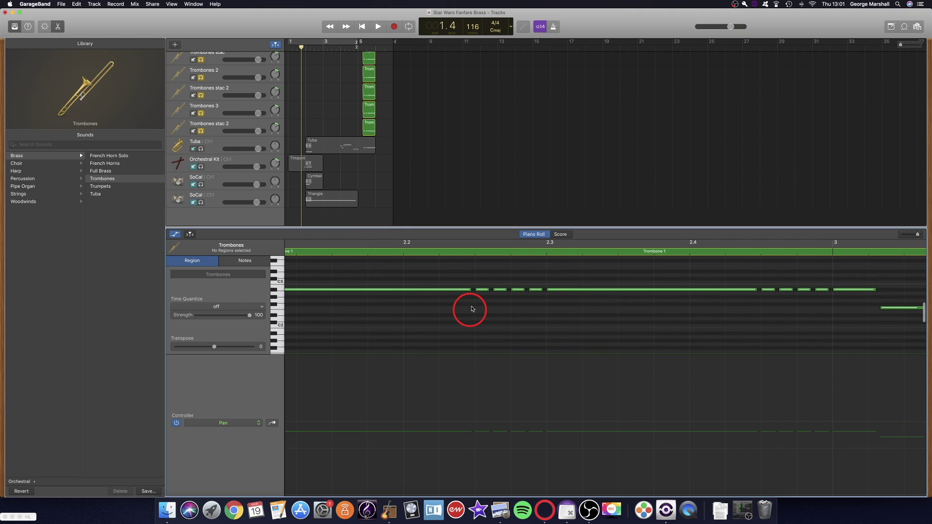
- Hide the Piano Roll's automation area to enlarge the note grid, and look over Trombone 1's repeated notes from bar 2 to bar 3
{"action": "left_click", "coordinate": [175, 235]}
{"action": "scroll", "coordinate": [508, 337], "scroll_direction": "left", "scroll_amount": 5}
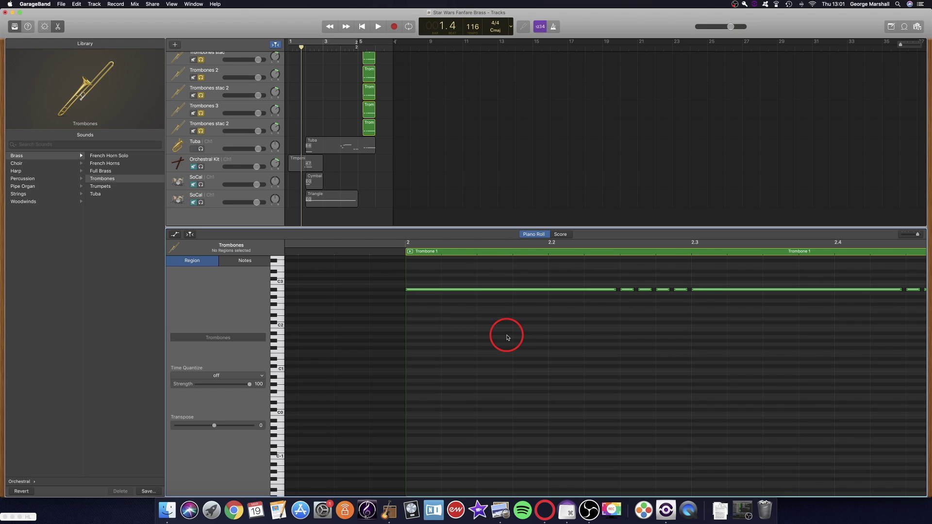
{"action": "scroll", "coordinate": [507, 337], "scroll_direction": "right", "scroll_amount": 3}
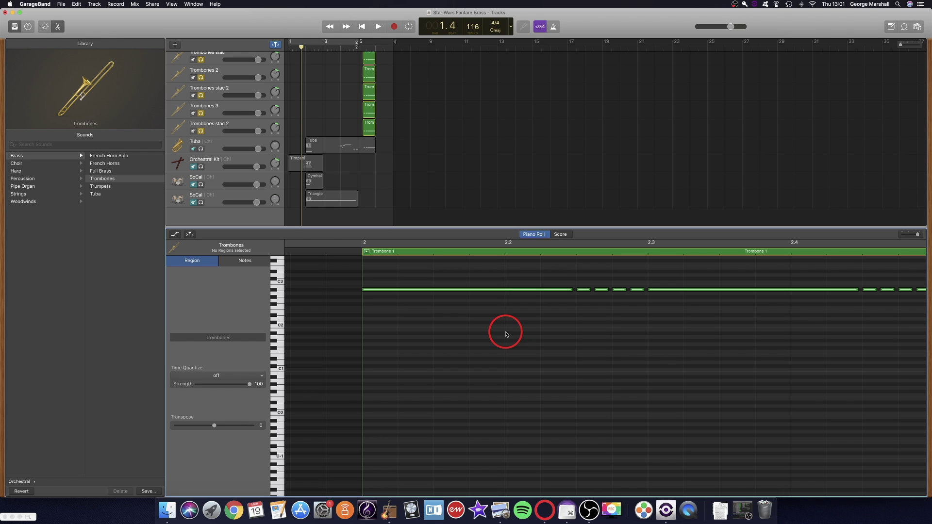
{"action": "scroll", "coordinate": [559, 289], "scroll_direction": "right", "scroll_amount": 4}
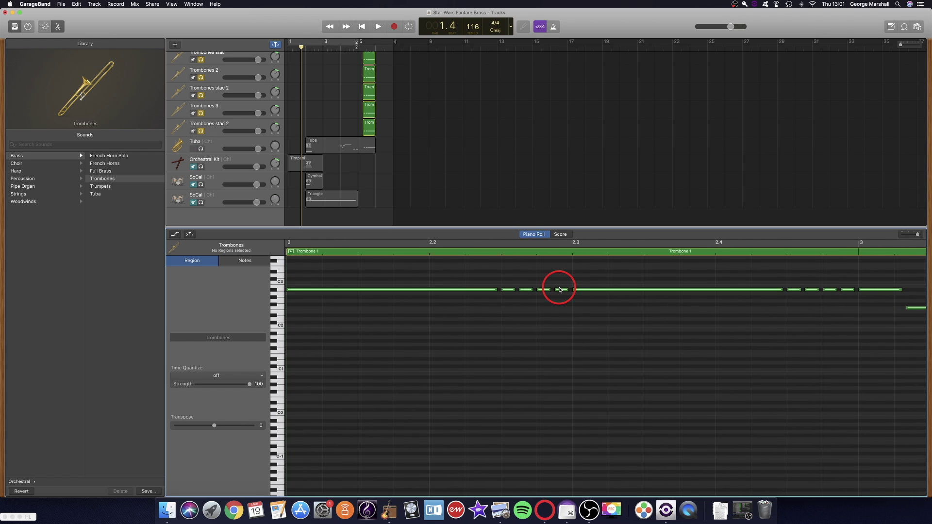
{"action": "scroll", "coordinate": [560, 290], "scroll_direction": "left", "scroll_amount": 2}
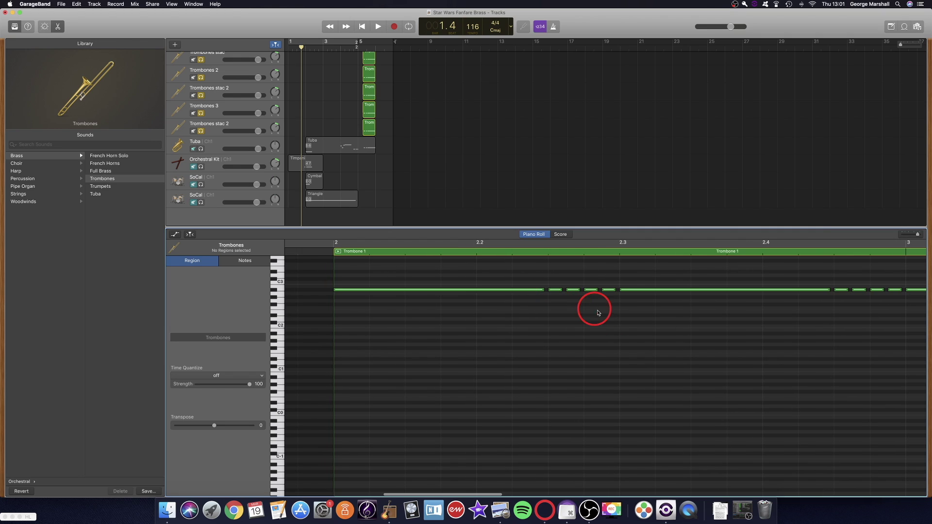
{"action": "scroll", "coordinate": [601, 323], "scroll_direction": "right", "scroll_amount": 2}
{"action": "scroll", "coordinate": [604, 326], "scroll_direction": "right", "scroll_amount": 2}
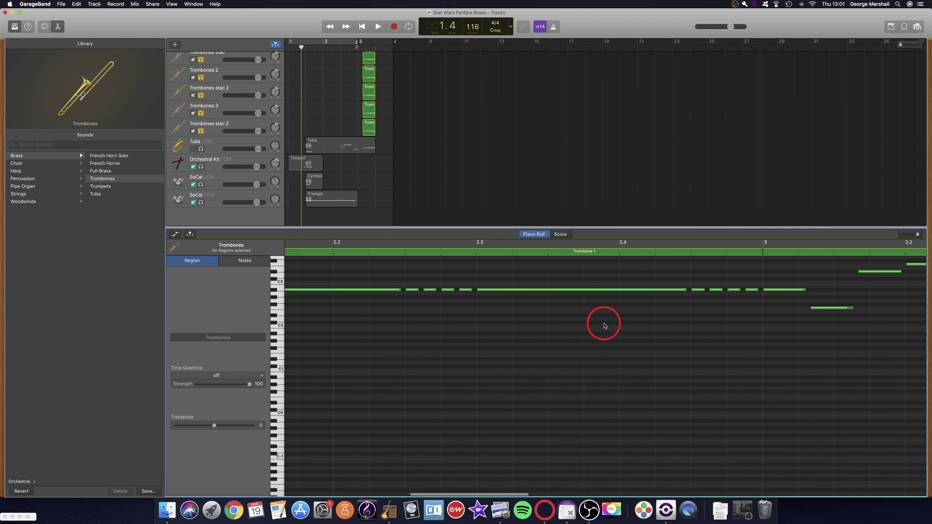
{"action": "scroll", "coordinate": [410, 309], "scroll_direction": "left", "scroll_amount": 1}
{"action": "scroll", "coordinate": [335, 294], "scroll_direction": "left", "scroll_amount": 2}
- Humanise the opening of Trombone 1 by moving the long first note and the short repeated notes of bar 2 slightly out of time
{"action": "left_click", "coordinate": [348, 292]}
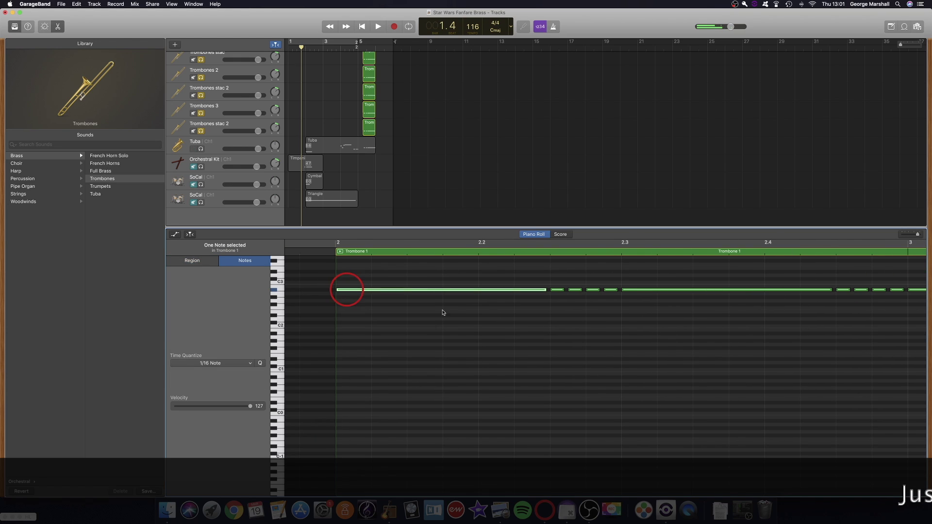
{"action": "left_click", "coordinate": [557, 290]}
{"action": "left_click_drag", "start_coordinate": [917, 234], "coordinate": [918, 235]}
{"action": "left_click", "coordinate": [543, 291]}
{"action": "left_click", "coordinate": [574, 291]}
{"action": "left_click", "coordinate": [603, 290]}
{"action": "scroll", "coordinate": [603, 290], "scroll_direction": "right", "scroll_amount": 1}
{"action": "left_click", "coordinate": [566, 289]}
- Shift the last short repeated notes of bar 2 and the first note of bar 3 slightly off the grid
{"action": "scroll", "coordinate": [567, 289], "scroll_direction": "right", "scroll_amount": 10}
{"action": "left_click", "coordinate": [420, 286]}
{"action": "left_click", "coordinate": [451, 287]}
{"action": "left_click_drag", "start_coordinate": [480, 289], "coordinate": [527, 288]}
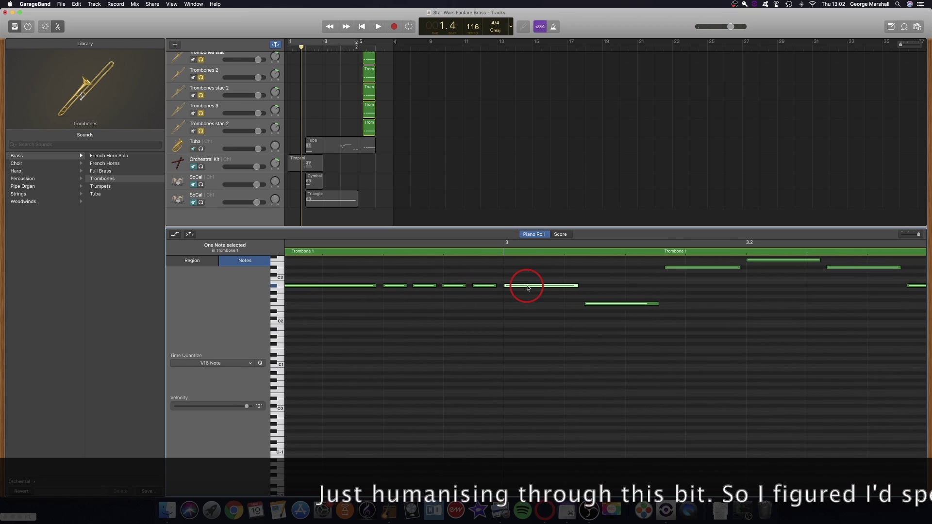
- Move the Trombone 1 notes in bar 3, up to beat 3.3, slightly out of time one by one
{"action": "scroll", "coordinate": [551, 308], "scroll_direction": "right", "scroll_amount": 5}
{"action": "left_click_drag", "start_coordinate": [467, 318], "coordinate": [468, 318]}
{"action": "left_click_drag", "start_coordinate": [544, 282], "coordinate": [542, 283]}
{"action": "scroll", "coordinate": [542, 283], "scroll_direction": "right", "scroll_amount": 5}
{"action": "left_click_drag", "start_coordinate": [512, 274], "coordinate": [467, 282]}
{"action": "scroll", "coordinate": [521, 279], "scroll_direction": "right", "scroll_amount": 5}
{"action": "left_click_drag", "start_coordinate": [620, 300], "coordinate": [620, 300]}
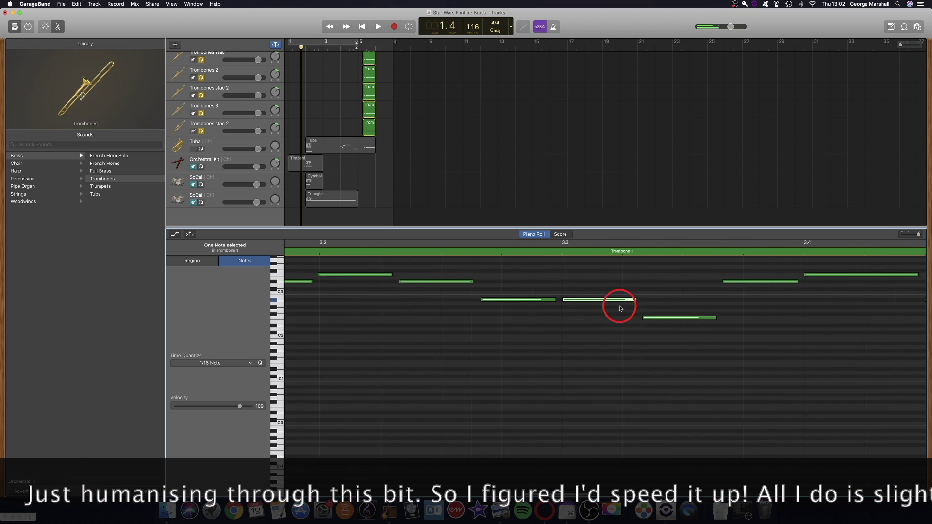
- Nudge the remaining Trombone 1 notes of bar 3 and the first note of bar 4 slightly off the beat
{"action": "scroll", "coordinate": [626, 306], "scroll_direction": "right", "scroll_amount": 3}
{"action": "left_click_drag", "start_coordinate": [696, 280], "coordinate": [694, 280]}
{"action": "scroll", "coordinate": [695, 281], "scroll_direction": "right", "scroll_amount": 8}
{"action": "left_click_drag", "start_coordinate": [633, 273], "coordinate": [701, 299]}
{"action": "scroll", "coordinate": [691, 280], "scroll_direction": "right", "scroll_amount": 6}
{"action": "left_click_drag", "start_coordinate": [602, 299], "coordinate": [630, 280]}
- Nudge the following Trombone 1 notes of bar 4, including the long high note at 4.2, slightly out of time
{"action": "scroll", "coordinate": [630, 286], "scroll_direction": "right", "scroll_amount": 4}
{"action": "left_click_drag", "start_coordinate": [622, 299], "coordinate": [622, 299]}
{"action": "scroll", "coordinate": [679, 287], "scroll_direction": "left", "scroll_amount": 1}
{"action": "left_click_drag", "start_coordinate": [711, 276], "coordinate": [710, 276]}
{"action": "scroll", "coordinate": [699, 277], "scroll_direction": "right", "scroll_amount": 4}
{"action": "left_click_drag", "start_coordinate": [586, 265], "coordinate": [584, 265]}
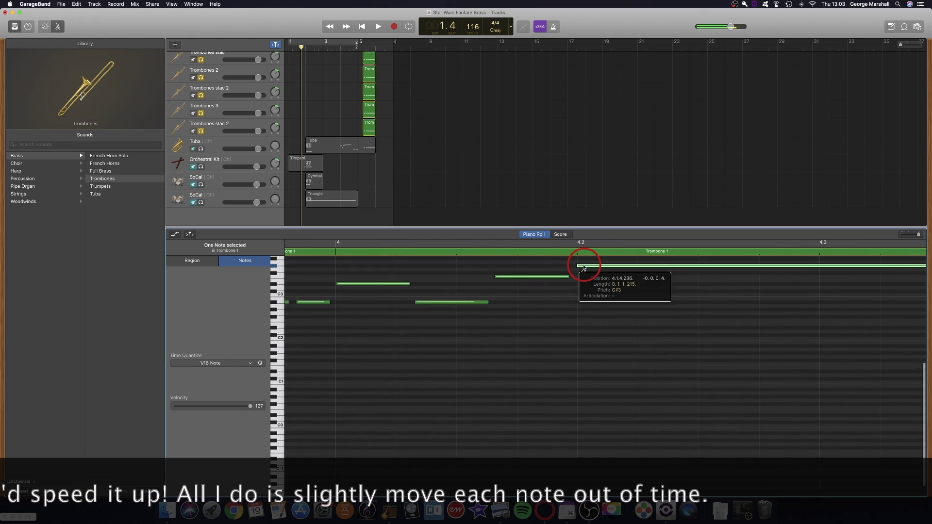
- Offset the three low Trombone 1 notes at the end of bar 4 slightly in time
{"action": "scroll", "coordinate": [590, 281], "scroll_direction": "right", "scroll_amount": 9}
{"action": "left_click_drag", "start_coordinate": [600, 319], "coordinate": [602, 319]}
{"action": "left_click_drag", "start_coordinate": [692, 321], "coordinate": [692, 320]}
{"action": "scroll", "coordinate": [727, 329], "scroll_direction": "up", "scroll_amount": 1}
{"action": "scroll", "coordinate": [728, 330], "scroll_direction": "left", "scroll_amount": 1}
{"action": "left_click_drag", "start_coordinate": [769, 342], "coordinate": [768, 341]}
{"action": "scroll", "coordinate": [778, 361], "scroll_direction": "right", "scroll_amount": 12}
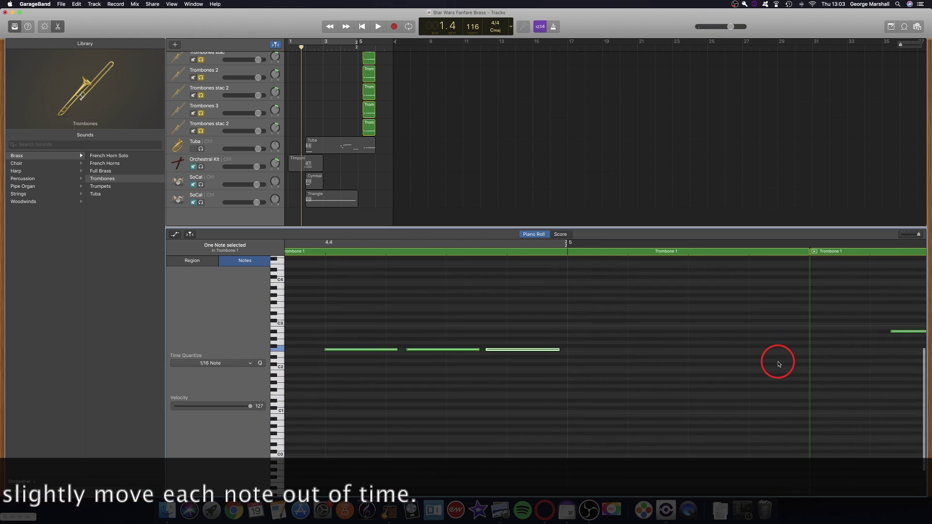
- Offset the three notes of the short final Trombone 1 region in bar 5 slightly in time
{"action": "left_click_drag", "start_coordinate": [548, 330], "coordinate": [547, 330]}
{"action": "left_click_drag", "start_coordinate": [624, 330], "coordinate": [624, 331]}
{"action": "left_click_drag", "start_coordinate": [706, 330], "coordinate": [705, 330]}
- Delete the old bar 5 regions from the three staccato trombone tracks
{"action": "scroll", "coordinate": [375, 200], "scroll_direction": "up", "scroll_amount": 5}
{"action": "scroll", "coordinate": [376, 199], "scroll_direction": "down", "scroll_amount": 4}
{"action": "left_click", "coordinate": [369, 123]}
{"action": "key", "text": "BackSpace"}
- Move the bar 5 notes in the Trombones 2 and Trombones 3 regions slightly out of time
{"action": "left_click", "coordinate": [370, 137]}
{"action": "left_click", "coordinate": [676, 348]}
{"action": "left_click", "coordinate": [727, 349]}
{"action": "left_click", "coordinate": [370, 174]}
{"action": "left_click", "coordinate": [779, 359]}
{"action": "left_click_drag", "start_coordinate": [657, 359], "coordinate": [655, 359]}
{"action": "left_click", "coordinate": [728, 359]}
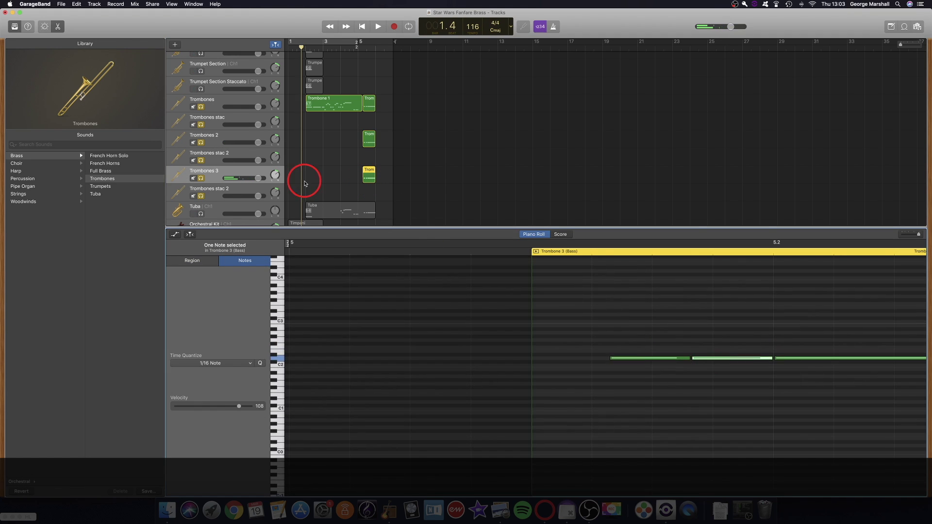
- Copy the humanised regions of Trombones, Trombones 2 and Trombones 3 onto the staccato track directly below each one
{"action": "left_click_drag", "start_coordinate": [297, 121], "coordinate": [371, 104]}
{"action": "left_click_drag", "start_coordinate": [334, 103], "coordinate": [369, 155]}
{"action": "left_click_drag", "start_coordinate": [368, 174], "coordinate": [369, 192]}
{"action": "left_click", "coordinate": [311, 145]}
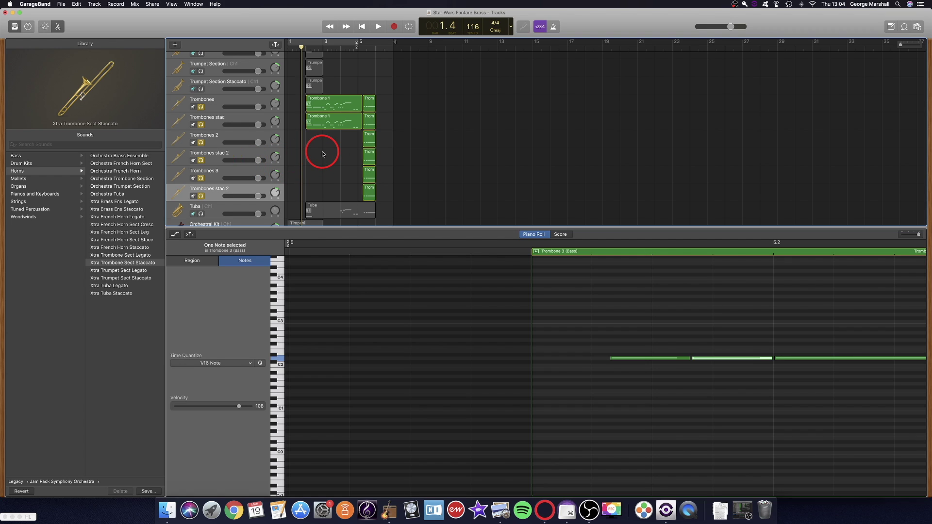
- Review the brass tracks, place the playhead at 1.3 and briefly play the layered trombones
{"action": "scroll", "coordinate": [323, 154], "scroll_direction": "up", "scroll_amount": 10}
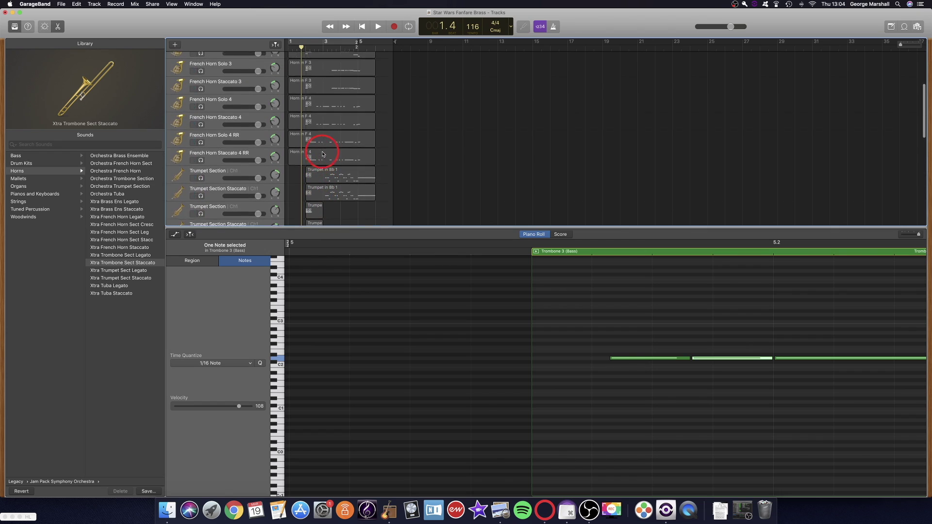
{"action": "scroll", "coordinate": [330, 155], "scroll_direction": "down", "scroll_amount": 5}
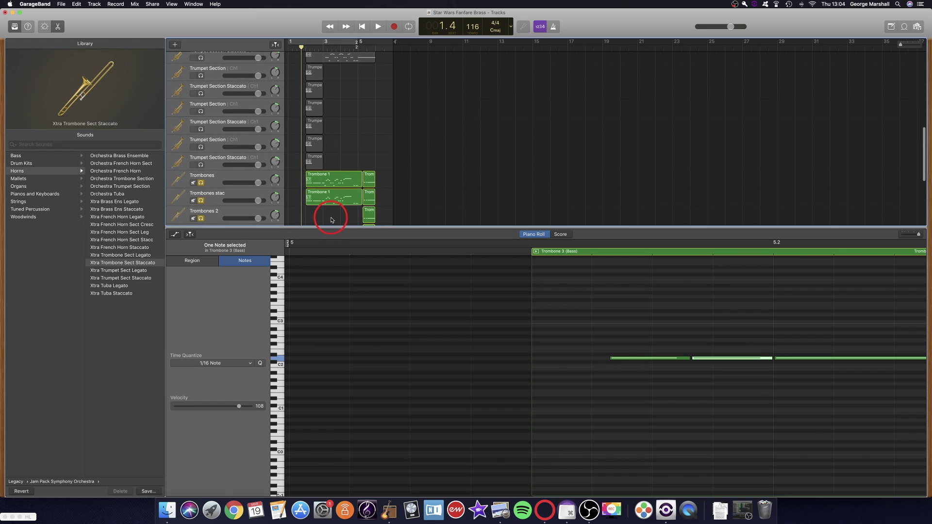
{"action": "scroll", "coordinate": [333, 218], "scroll_direction": "down", "scroll_amount": 4}
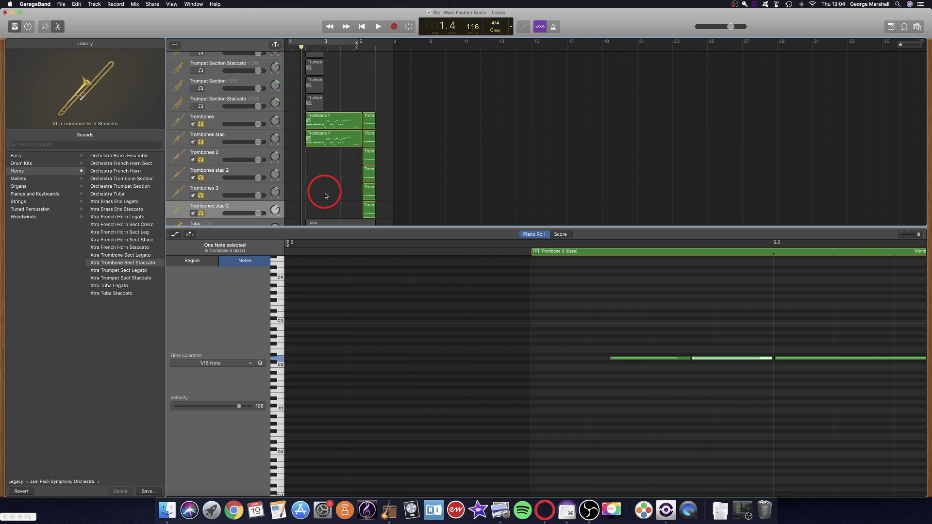
{"action": "left_click", "coordinate": [296, 49]}
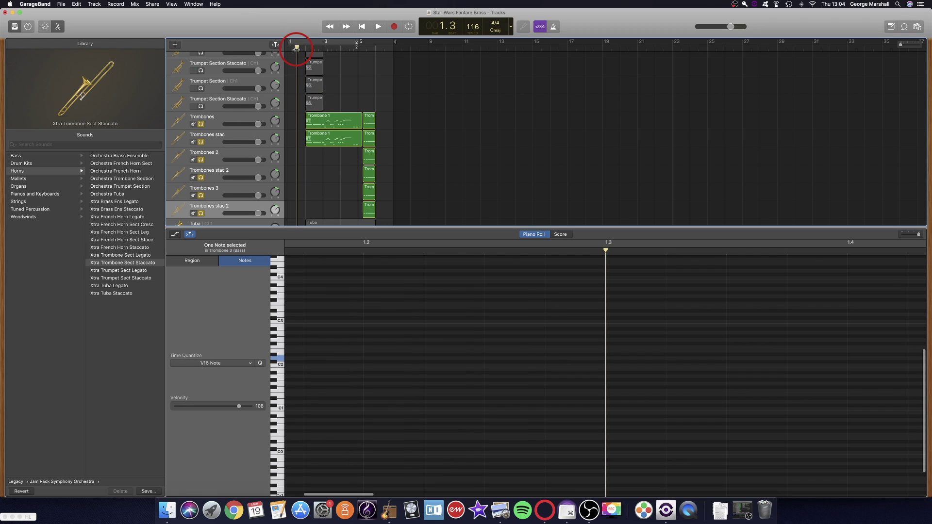
{"action": "left_click", "coordinate": [361, 26]}
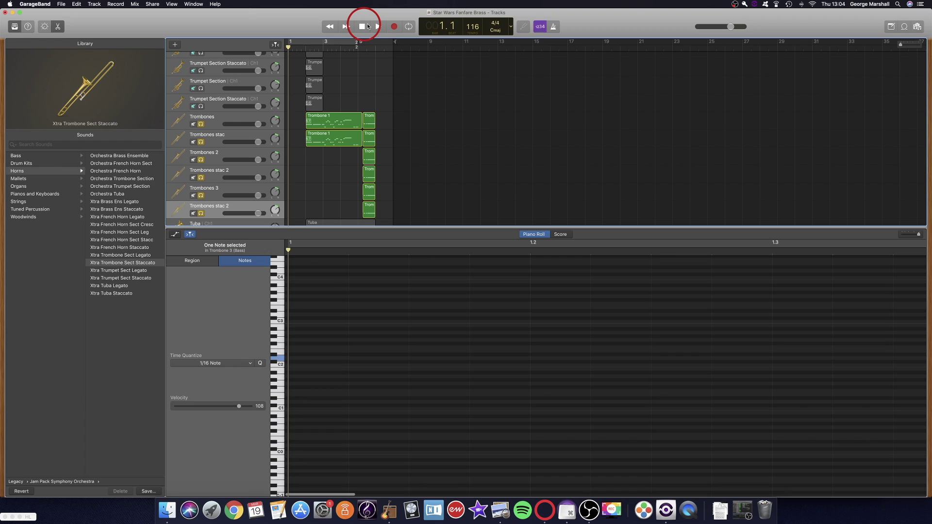
{"action": "left_click", "coordinate": [384, 91]}
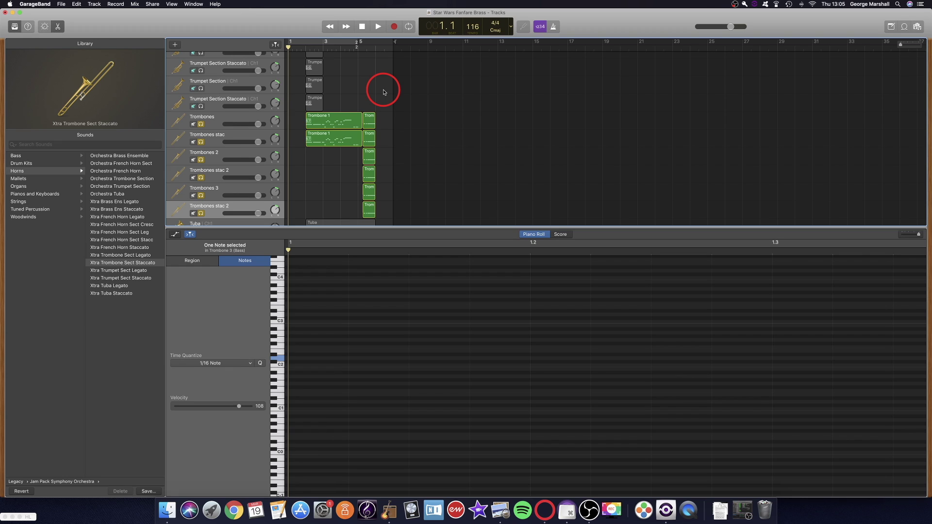
{"action": "left_click", "coordinate": [297, 47]}
{"action": "key", "text": "space"}
{"action": "key", "text": "space"}
- Show the Trombones stac track's long Trombone 1 region in the Piano Roll, zoomed out to fit the whole part
{"action": "left_click", "coordinate": [325, 142]}
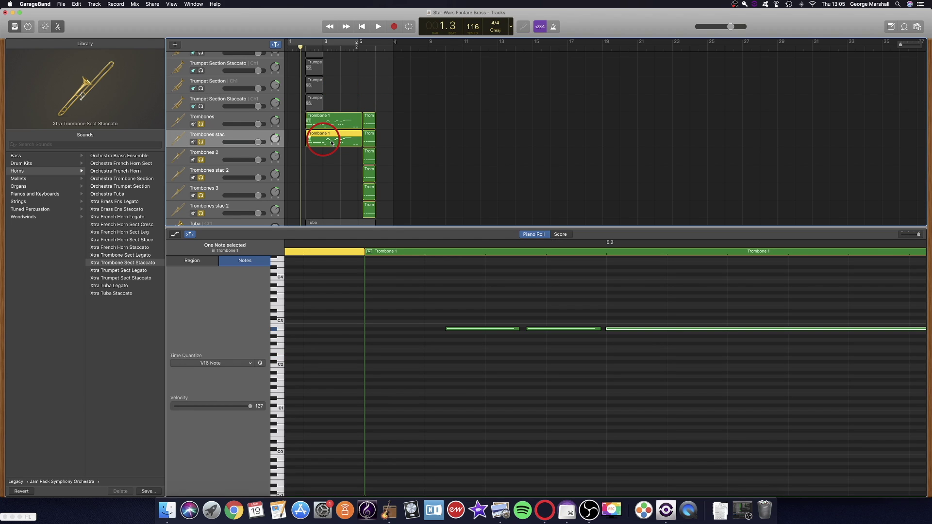
{"action": "left_click", "coordinate": [459, 373]}
{"action": "left_click", "coordinate": [906, 235]}
{"action": "left_click", "coordinate": [906, 235]}
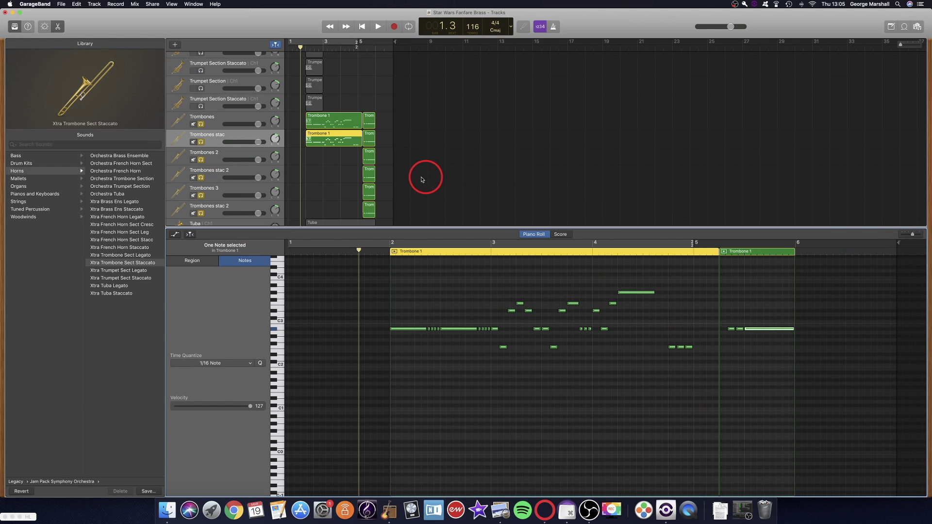
- Play the layered trombones from just before bar 2, restarting at 1.4 and stopping near the end of bar 4
{"action": "left_click", "coordinate": [333, 183]}
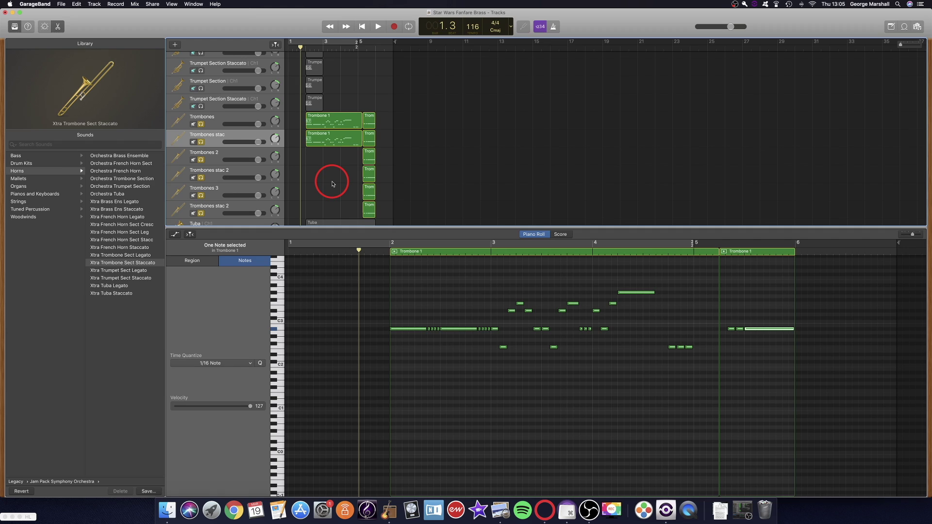
{"action": "key", "text": "space"}
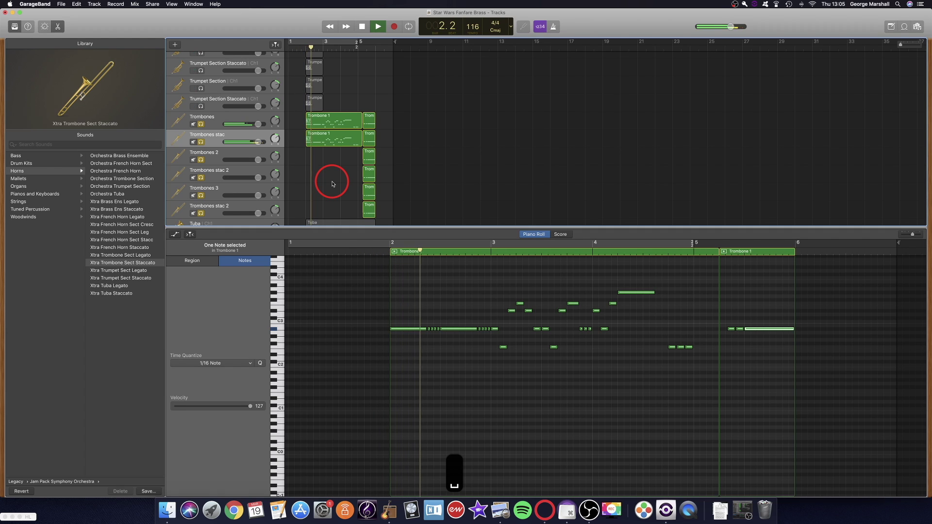
{"action": "left_click_drag", "start_coordinate": [306, 49], "coordinate": [300, 49]}
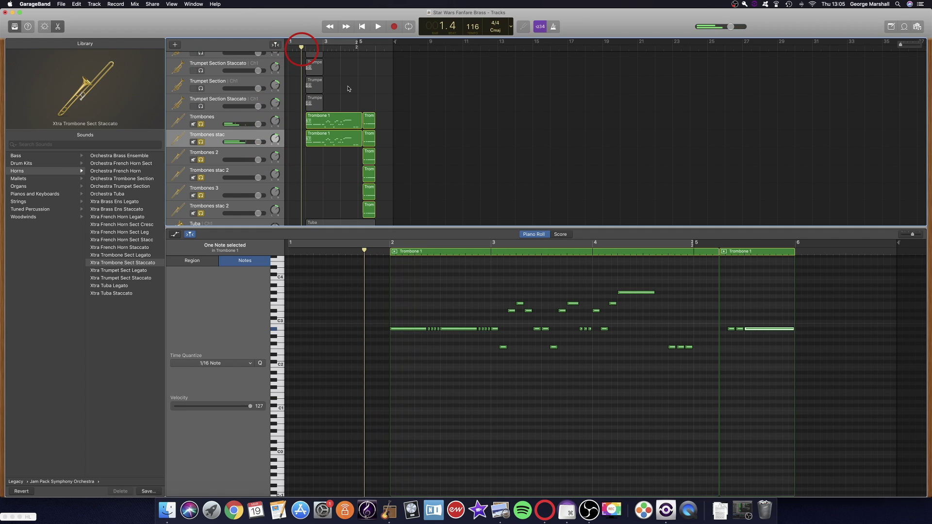
{"action": "scroll", "coordinate": [331, 165], "scroll_direction": "down", "scroll_amount": 2}
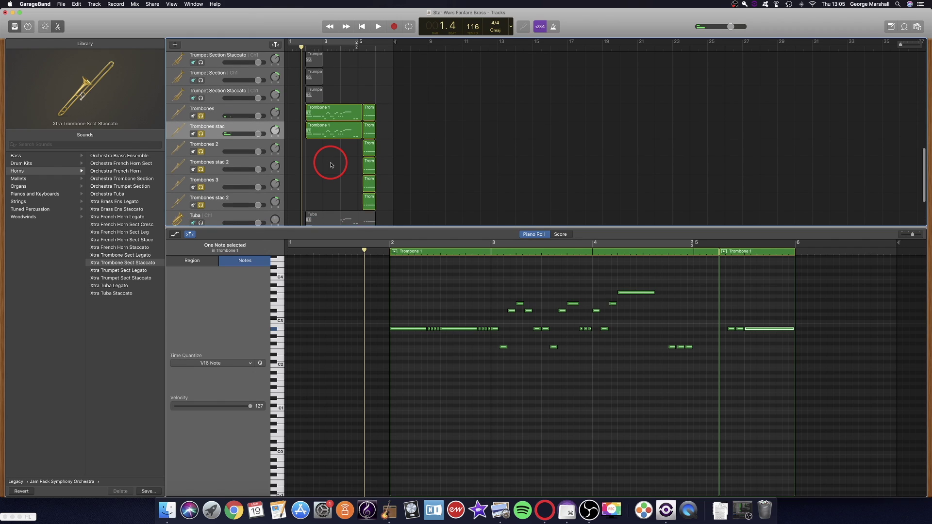
{"action": "key", "text": "space"}
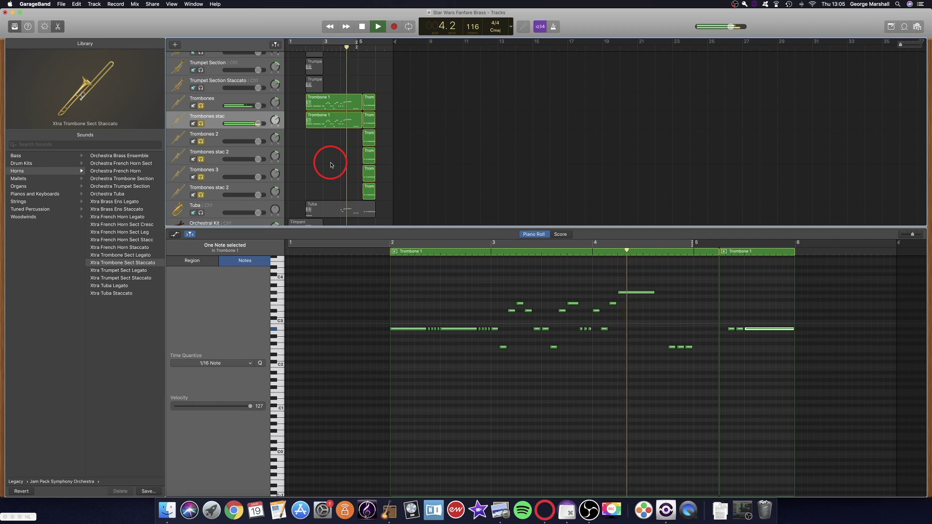
{"action": "key", "text": "space"}
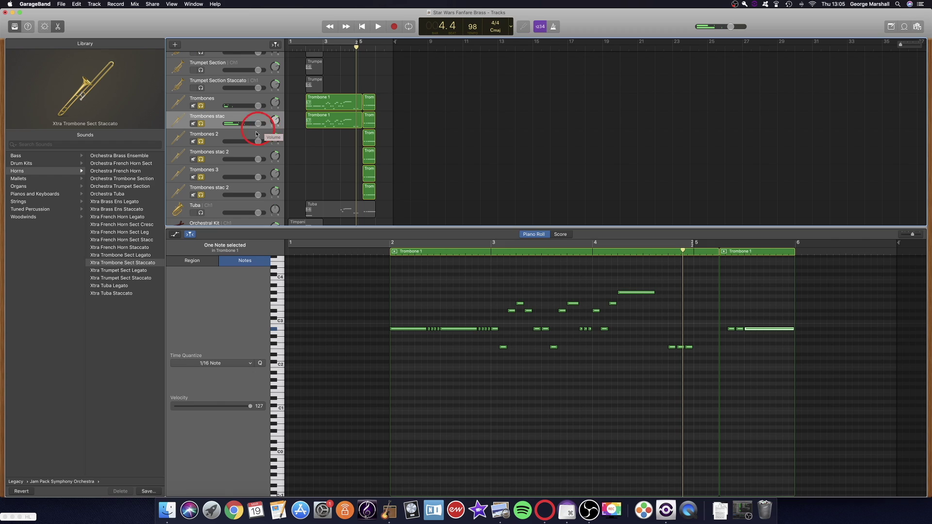
- Play the trombone ending from 4.4 through bar 5, and replay it from the start of the final regions
{"action": "scroll", "coordinate": [312, 146], "scroll_direction": "up", "scroll_amount": 3}
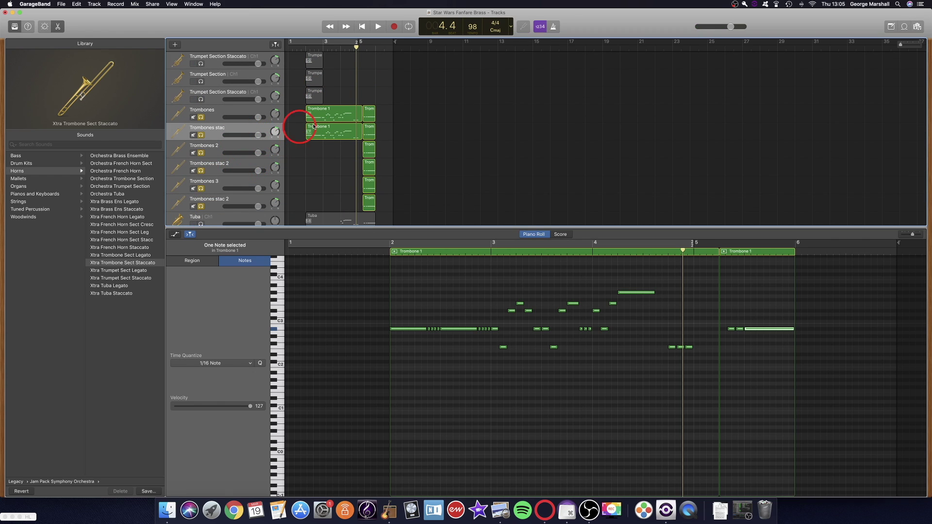
{"action": "key", "text": "space"}
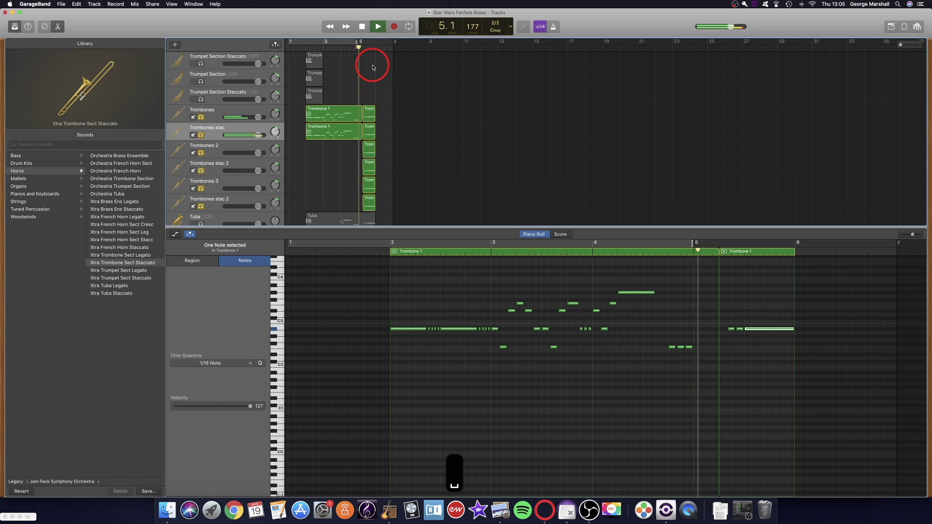
{"action": "key", "text": "space"}
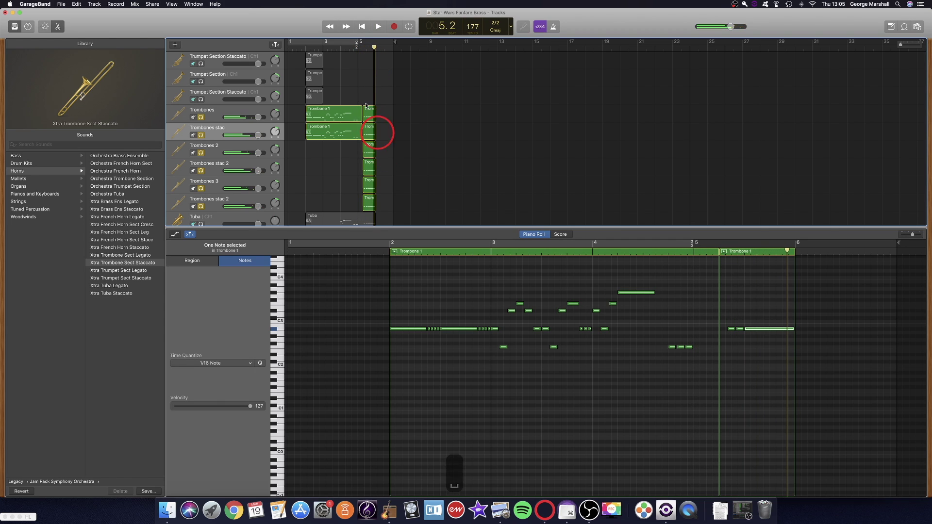
{"action": "left_click", "coordinate": [362, 48]}
{"action": "key", "text": "space"}
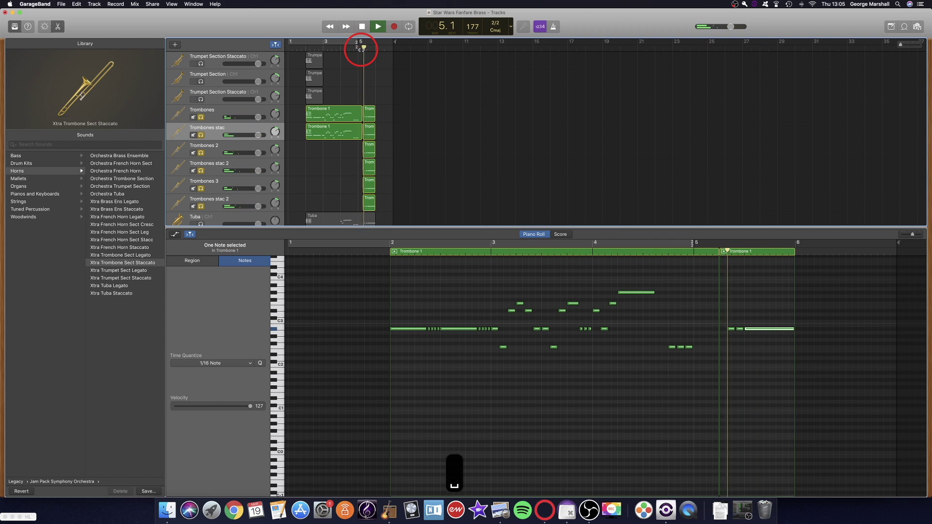
- Stop playback, slightly lower the volumes of the Trombones stac track and both Trombones stac 2 tracks, and return the playhead to 1.3
{"action": "key", "text": "space"}
{"action": "left_click", "coordinate": [305, 46]}
{"action": "left_click_drag", "start_coordinate": [259, 138], "coordinate": [251, 136]}
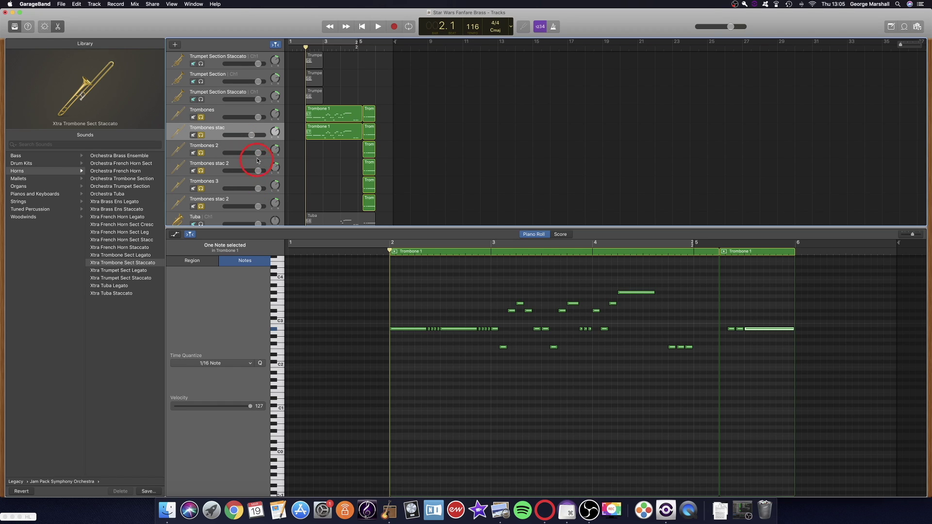
{"action": "left_click_drag", "start_coordinate": [256, 172], "coordinate": [240, 173]}
{"action": "mouse_move", "coordinate": [258, 208]}
{"action": "left_mouse_down"}
{"action": "mouse_move", "coordinate": [234, 210]}
{"action": "mouse_move", "coordinate": [246, 207]}
{"action": "left_mouse_up"}
{"action": "left_click", "coordinate": [297, 46]}
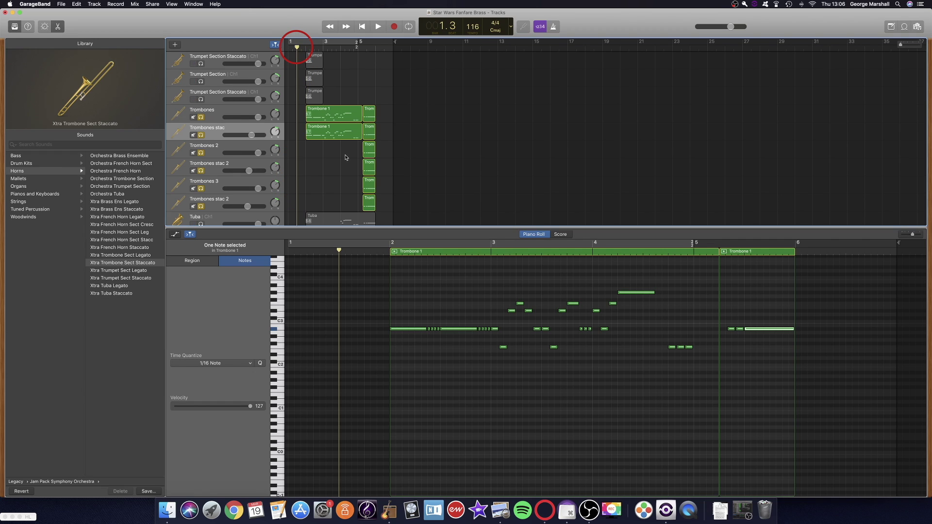
- Display the note velocities of the Trombones stac track's long Trombone 1 region, zoomed in on the opening long note at bar 2
{"action": "left_click", "coordinate": [335, 133]}
{"action": "left_click_drag", "start_coordinate": [912, 233], "coordinate": [917, 233]}
{"action": "scroll", "coordinate": [578, 327], "scroll_direction": "left", "scroll_amount": 10}
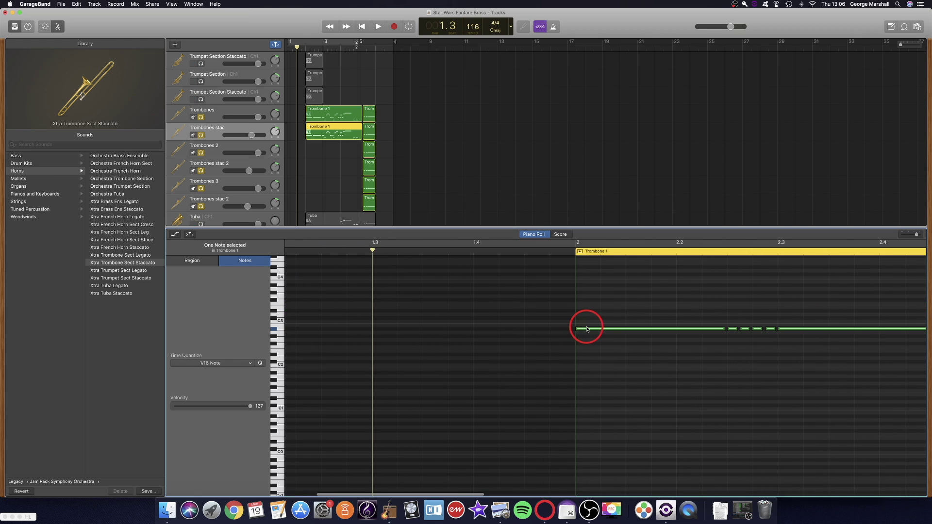
{"action": "left_click", "coordinate": [175, 235]}
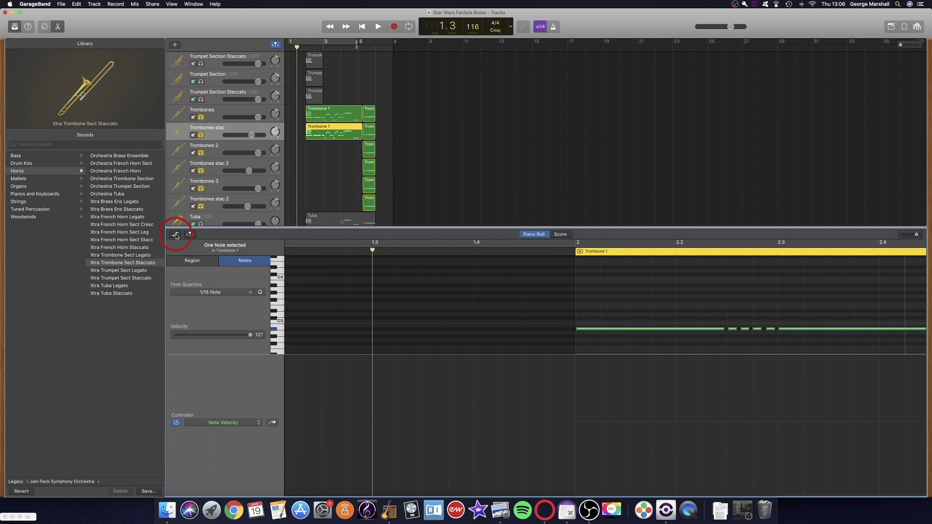
{"action": "left_click", "coordinate": [625, 333]}
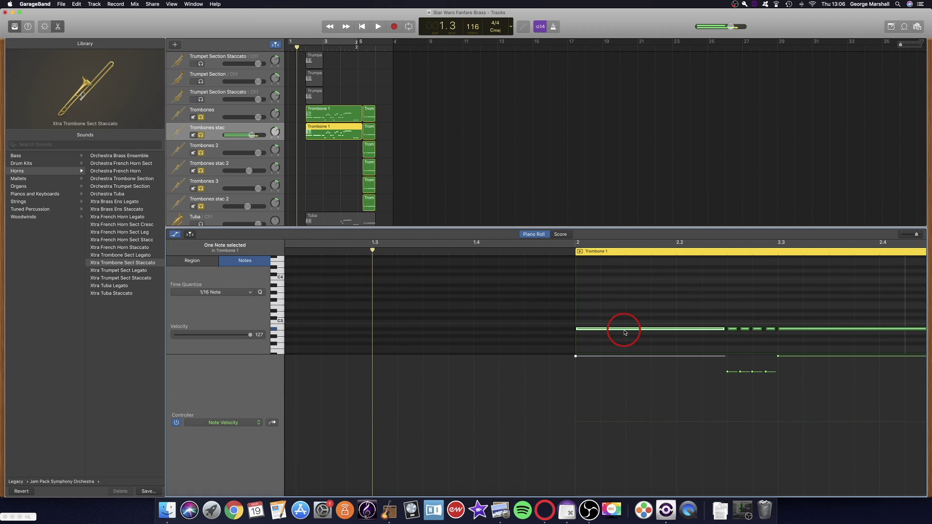
- Reduce the velocity of the opening long note at bar 2, trying 71 and settling on about 96 while auditioning the note
{"action": "left_click_drag", "start_coordinate": [575, 356], "coordinate": [576, 417]}
{"action": "left_click", "coordinate": [597, 327]}
{"action": "left_click", "coordinate": [596, 326]}
{"action": "left_click", "coordinate": [601, 327]}
{"action": "left_click", "coordinate": [601, 328]}
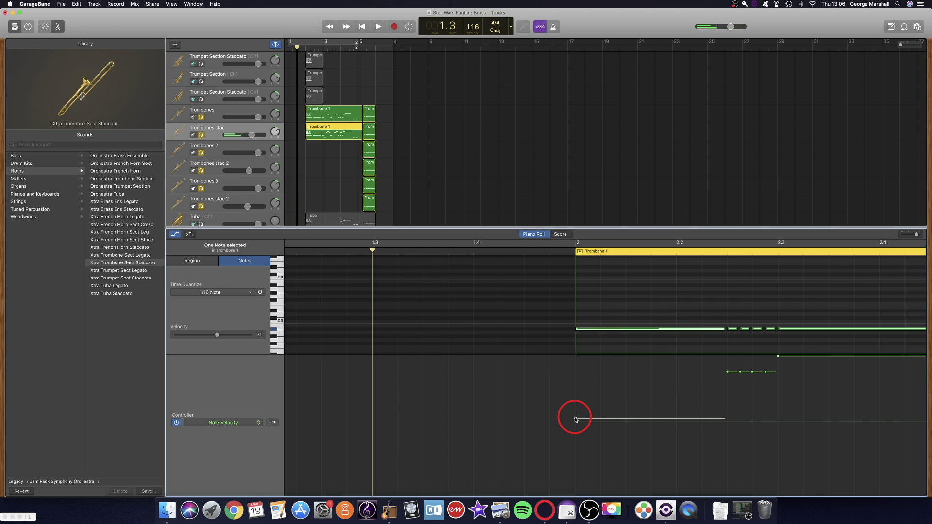
{"action": "left_click", "coordinate": [603, 327]}
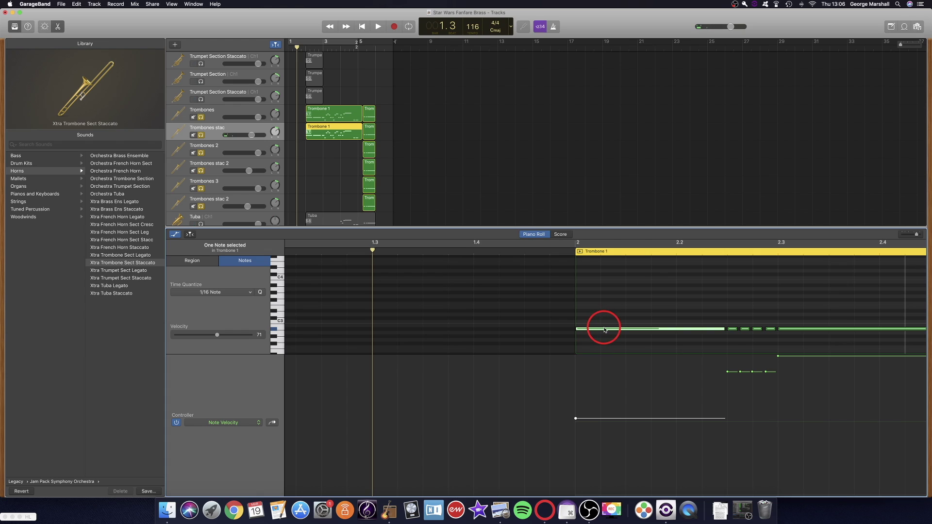
{"action": "left_click_drag", "start_coordinate": [575, 418], "coordinate": [576, 391]}
{"action": "left_click", "coordinate": [599, 334]}
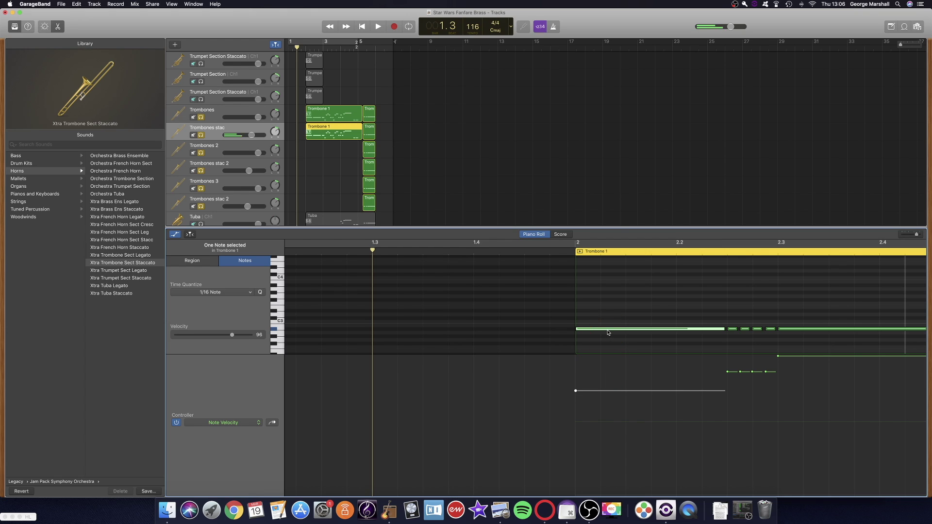
{"action": "mouse_move", "coordinate": [575, 391]}
{"action": "left_mouse_down"}
{"action": "mouse_move", "coordinate": [593, 328]}
{"action": "mouse_move", "coordinate": [574, 387]}
{"action": "left_mouse_up"}
- Lower and slightly vary the velocities of the first four short notes before 2.3, and bring down the following long note's velocity to match
{"action": "scroll", "coordinate": [574, 387], "scroll_direction": "right", "scroll_amount": 5}
{"action": "left_click_drag", "start_coordinate": [600, 322], "coordinate": [638, 338]}
{"action": "left_click_drag", "start_coordinate": [593, 373], "coordinate": [630, 389]}
{"action": "left_click", "coordinate": [607, 389]}
{"action": "scroll", "coordinate": [638, 353], "scroll_direction": "right", "scroll_amount": 2}
{"action": "left_click_drag", "start_coordinate": [633, 357], "coordinate": [631, 386]}
- Lower the velocities of the four short notes before bar 3 unevenly, and reduce the first note of bar 3
{"action": "scroll", "coordinate": [632, 385], "scroll_direction": "right", "scroll_amount": 10}
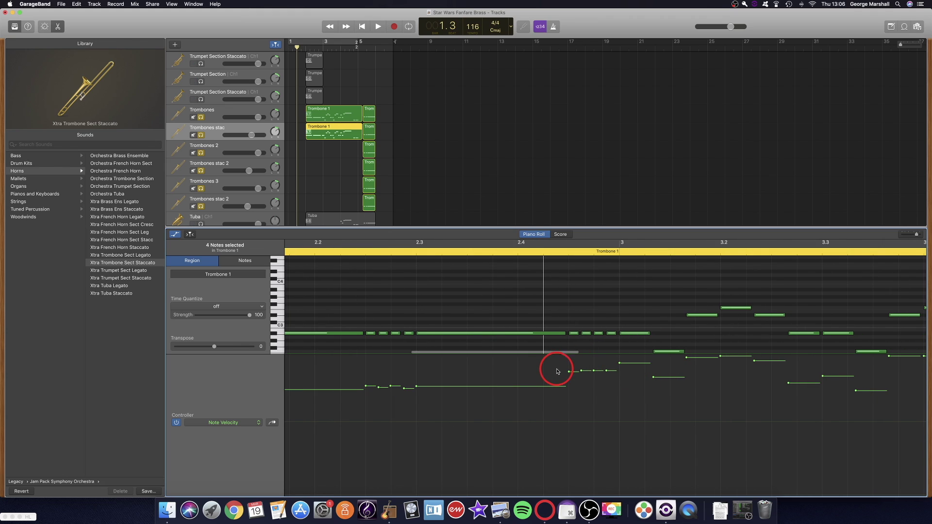
{"action": "scroll", "coordinate": [586, 316], "scroll_direction": "right", "scroll_amount": 2}
{"action": "scroll", "coordinate": [586, 316], "scroll_direction": "right", "scroll_amount": 3}
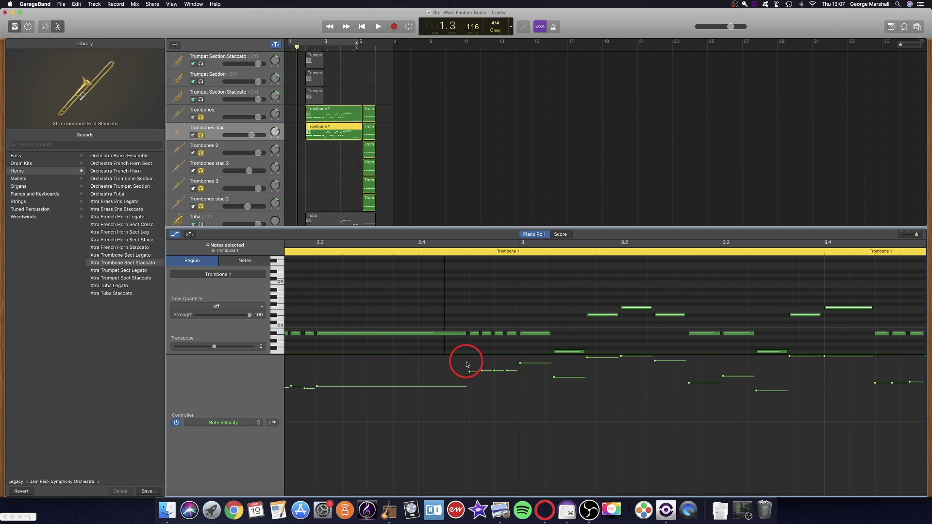
{"action": "left_click_drag", "start_coordinate": [470, 368], "coordinate": [520, 377]}
{"action": "left_click", "coordinate": [486, 390]}
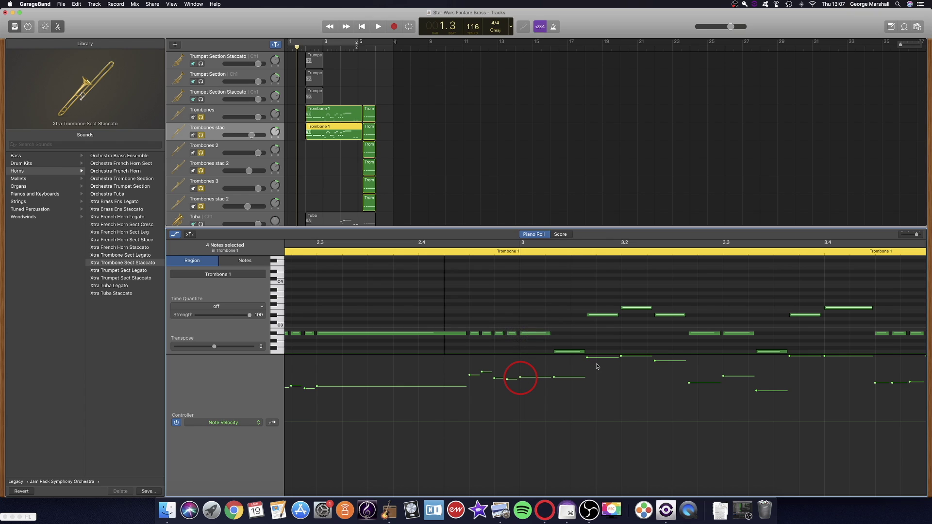
- Even out the louder staccato notes from bar 3 into bar 4 by lowering their velocities, setting the F3 at 4.1.3 to 112
{"action": "left_click", "coordinate": [587, 360]}
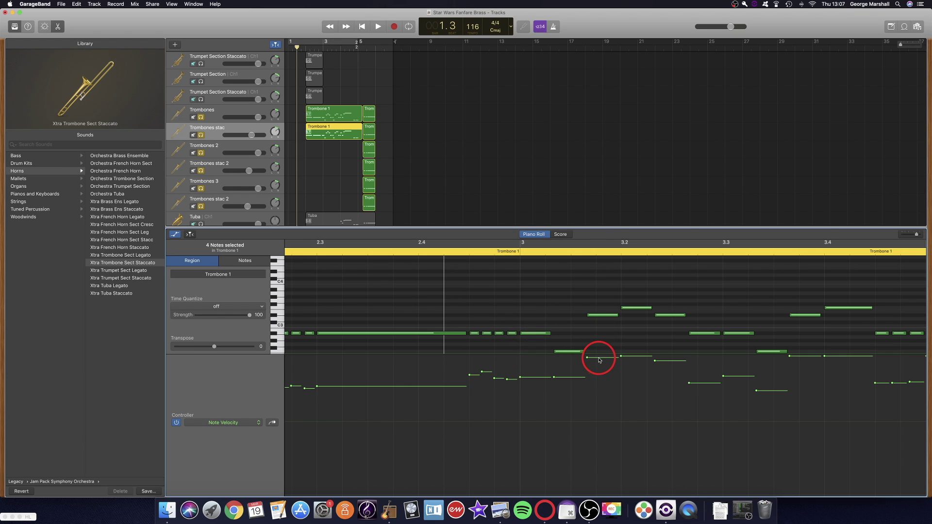
{"action": "left_click_drag", "start_coordinate": [588, 357], "coordinate": [621, 371]}
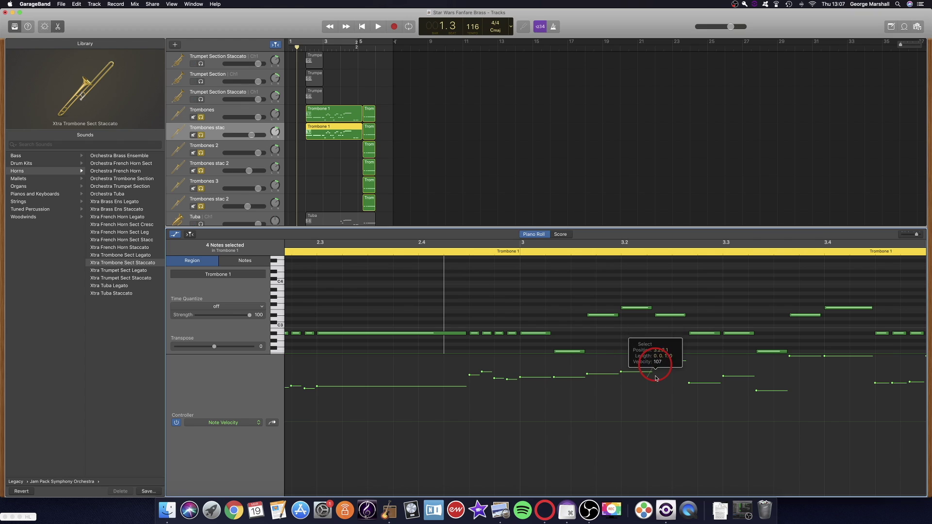
{"action": "left_click_drag", "start_coordinate": [655, 361], "coordinate": [630, 372]}
{"action": "scroll", "coordinate": [790, 361], "scroll_direction": "right", "scroll_amount": 5}
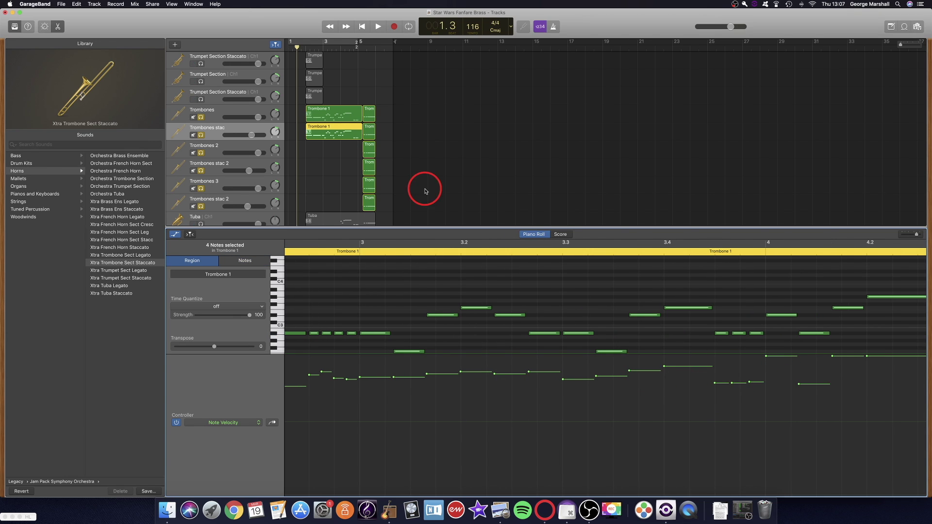
{"action": "left_click", "coordinate": [633, 369]}
{"action": "scroll", "coordinate": [665, 380], "scroll_direction": "right", "scroll_amount": 3}
{"action": "left_click", "coordinate": [702, 374]}
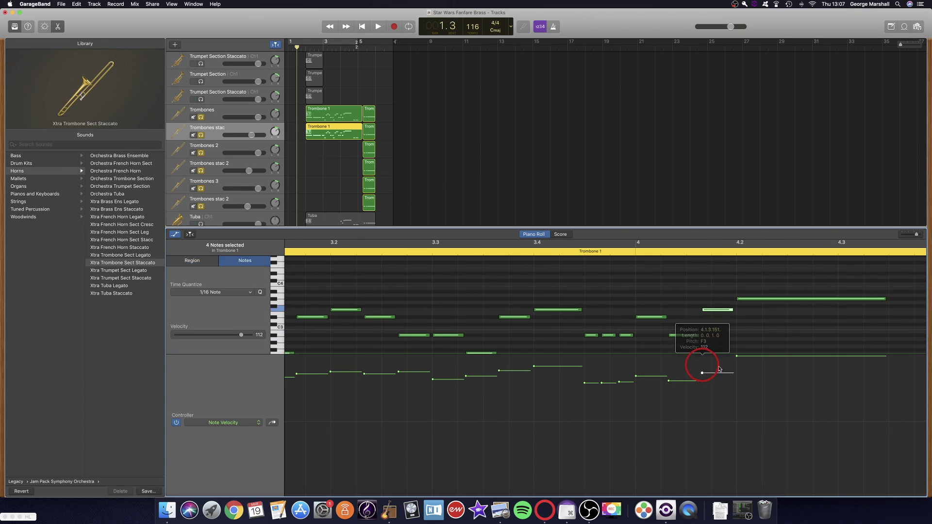
- Play the layered trombones into bar 3, stop, and return the playhead to just before bar 2
{"action": "key", "text": "space"}
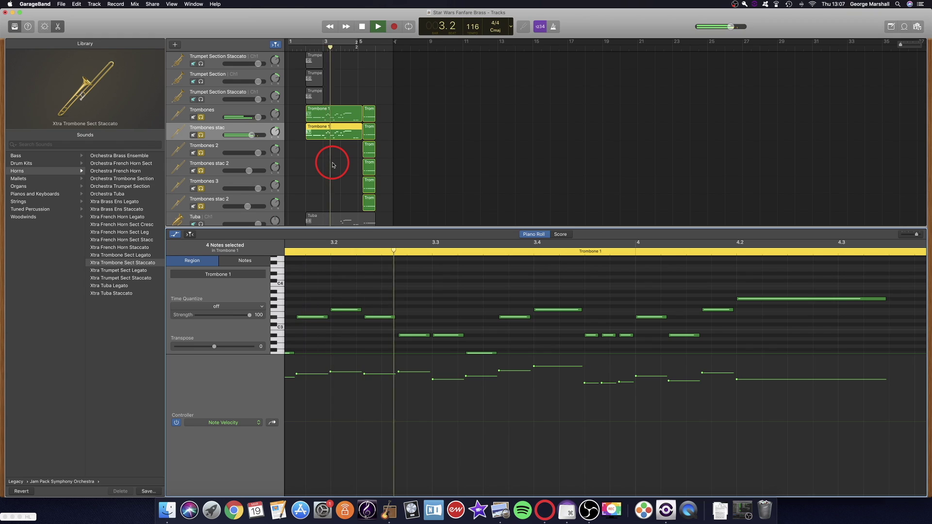
{"action": "key", "text": "space"}
{"action": "left_click", "coordinate": [328, 112]}
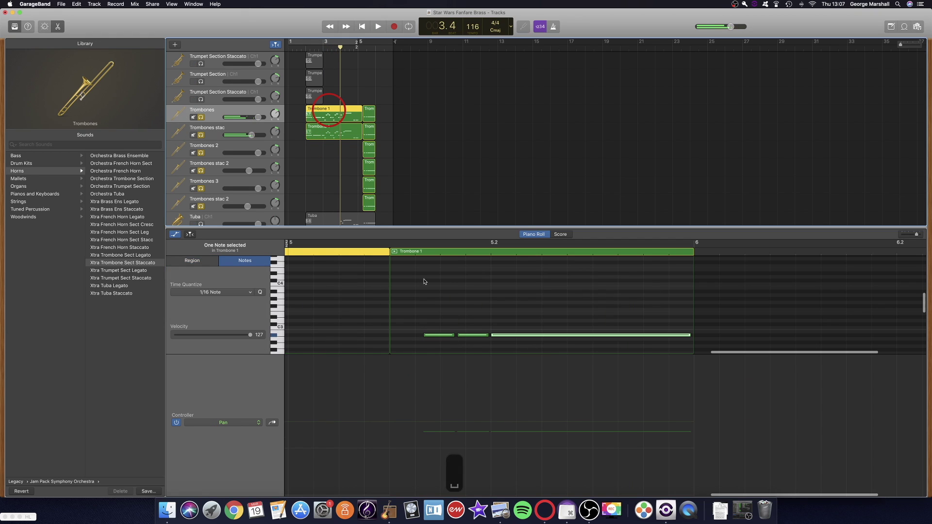
{"action": "left_click", "coordinate": [301, 48]}
- Further lower the staccato region's velocities for both short-note groups in bar 2, the second long note and bar 3's first note
{"action": "left_click", "coordinate": [328, 136]}
{"action": "scroll", "coordinate": [562, 287], "scroll_direction": "right", "scroll_amount": 6}
{"action": "left_click_drag", "start_coordinate": [571, 289], "coordinate": [611, 326]}
{"action": "left_click_drag", "start_coordinate": [565, 387], "coordinate": [565, 420]}
{"action": "scroll", "coordinate": [473, 323], "scroll_direction": "right", "scroll_amount": 4}
{"action": "left_click", "coordinate": [497, 301]}
{"action": "left_click_drag", "start_coordinate": [697, 284], "coordinate": [746, 316]}
{"action": "left_click_drag", "start_coordinate": [695, 375], "coordinate": [746, 404]}
{"action": "left_click", "coordinate": [743, 416]}
{"action": "left_click_drag", "start_coordinate": [542, 386], "coordinate": [542, 406]}
{"action": "scroll", "coordinate": [510, 370], "scroll_direction": "down", "scroll_amount": 1}
- Play the layered trombones from just before bar 2 to the start of bar 3
{"action": "left_click", "coordinate": [322, 250]}
{"action": "key", "text": "space"}
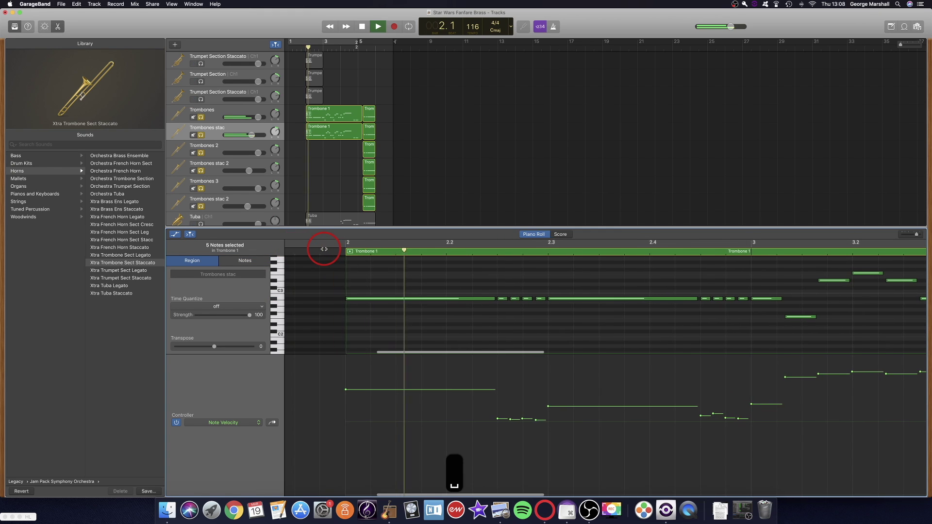
{"action": "key", "text": "space"}
- Raise the velocities of the first four short notes, with small variations, and of the long note at 2.3 in the staccato region
{"action": "scroll", "coordinate": [398, 305], "scroll_direction": "left", "scroll_amount": 5}
{"action": "left_click", "coordinate": [459, 301]}
{"action": "mouse_move", "coordinate": [586, 412]}
{"action": "left_mouse_down"}
{"action": "mouse_move", "coordinate": [636, 438]}
{"action": "mouse_move", "coordinate": [608, 427]}
{"action": "mouse_move", "coordinate": [607, 406]}
{"action": "mouse_move", "coordinate": [593, 408]}
{"action": "left_mouse_up"}
{"action": "left_click", "coordinate": [588, 338]}
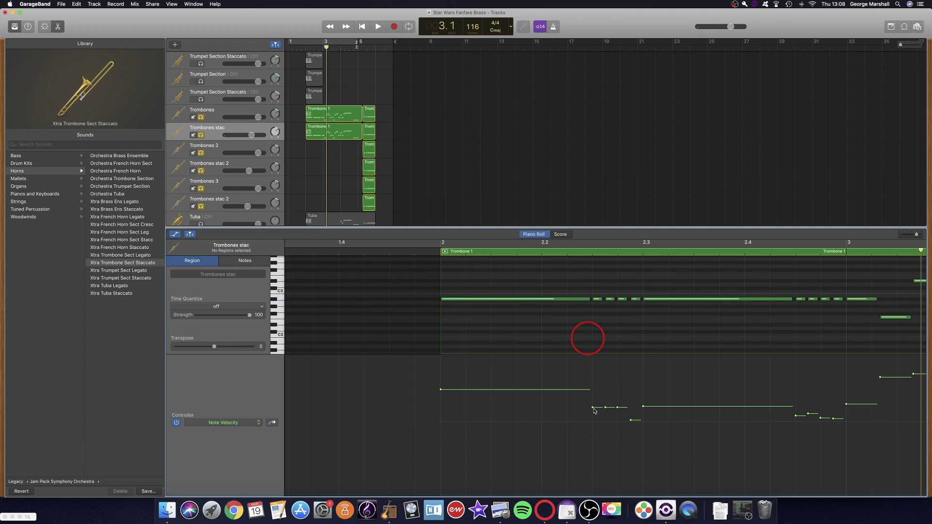
{"action": "left_click_drag", "start_coordinate": [592, 407], "coordinate": [629, 391]}
{"action": "left_click", "coordinate": [643, 408]}
{"action": "scroll", "coordinate": [643, 401], "scroll_direction": "up", "scroll_amount": 1}
{"action": "left_click", "coordinate": [624, 389]}
- Raise the velocities of the four short notes before bar 3, and set bar 3's first note to about 96
{"action": "scroll", "coordinate": [631, 391], "scroll_direction": "right", "scroll_amount": 5}
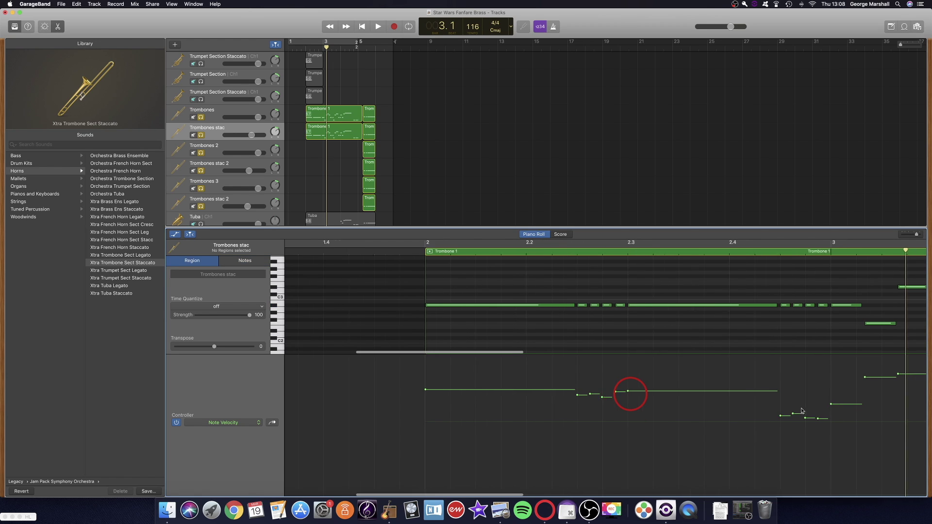
{"action": "left_click_drag", "start_coordinate": [667, 284], "coordinate": [715, 318]}
{"action": "left_click_drag", "start_coordinate": [674, 416], "coordinate": [726, 392]}
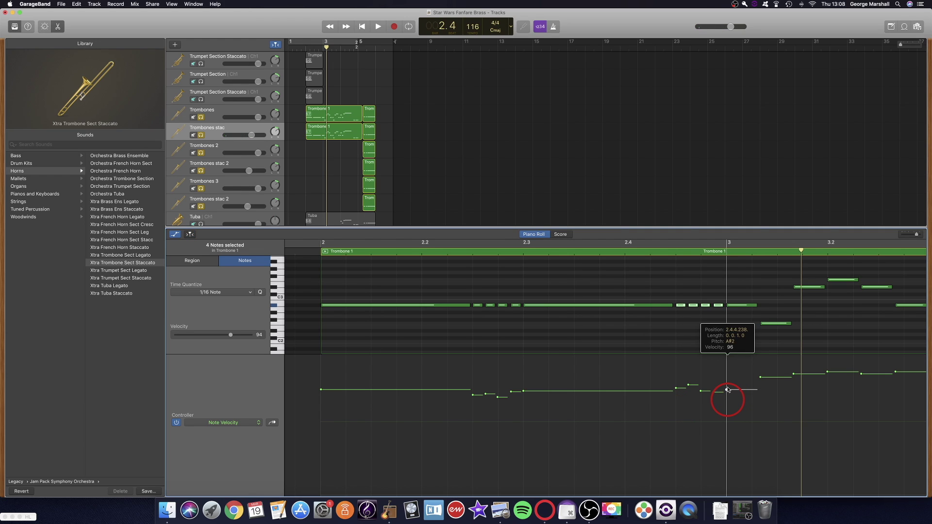
- Replay the adjusted trombone opening from just before bar 2 and stop at about 2.3
{"action": "left_click", "coordinate": [312, 252]}
{"action": "key", "text": "space"}
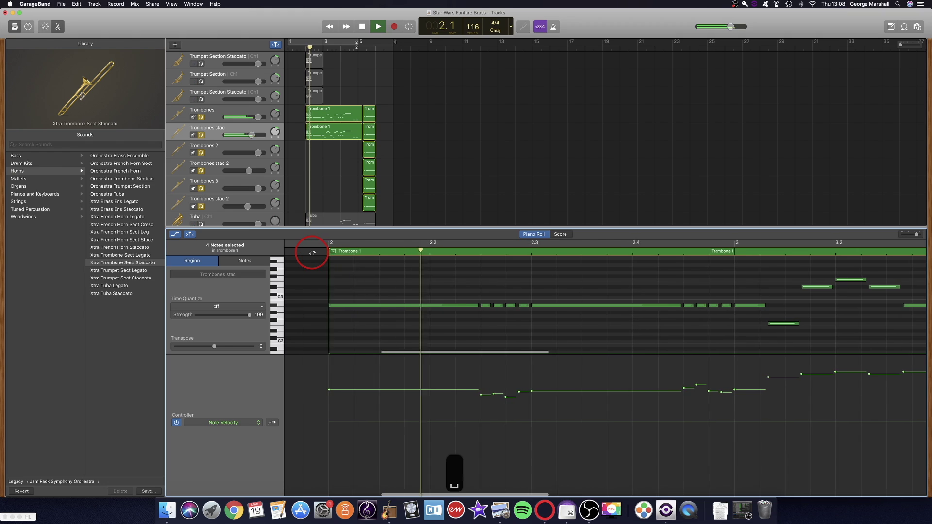
{"action": "key", "text": "space"}
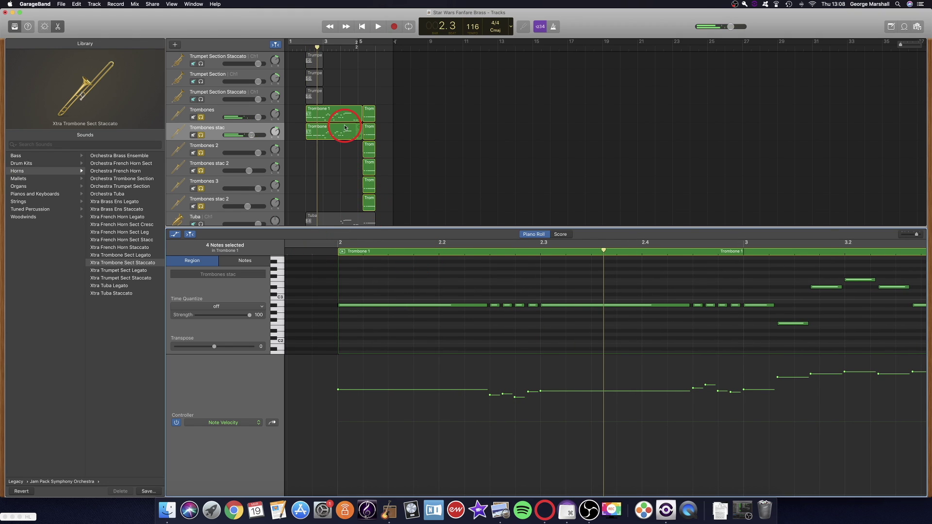
- Show the opening of the Trombones track's long Trombone 1 region and switch its controller display from Pan to Note Velocity
{"action": "left_click", "coordinate": [339, 106]}
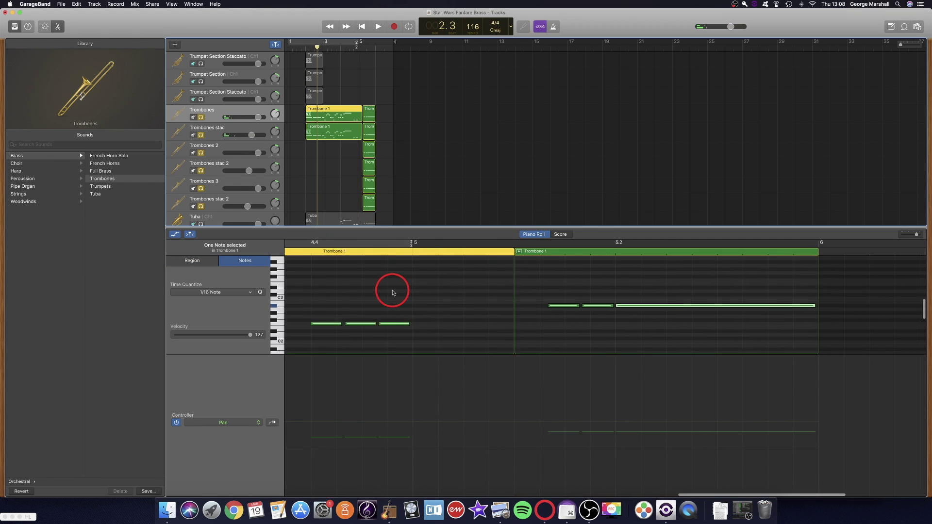
{"action": "scroll", "coordinate": [393, 292], "scroll_direction": "left", "scroll_amount": 20}
{"action": "left_click", "coordinate": [456, 306]}
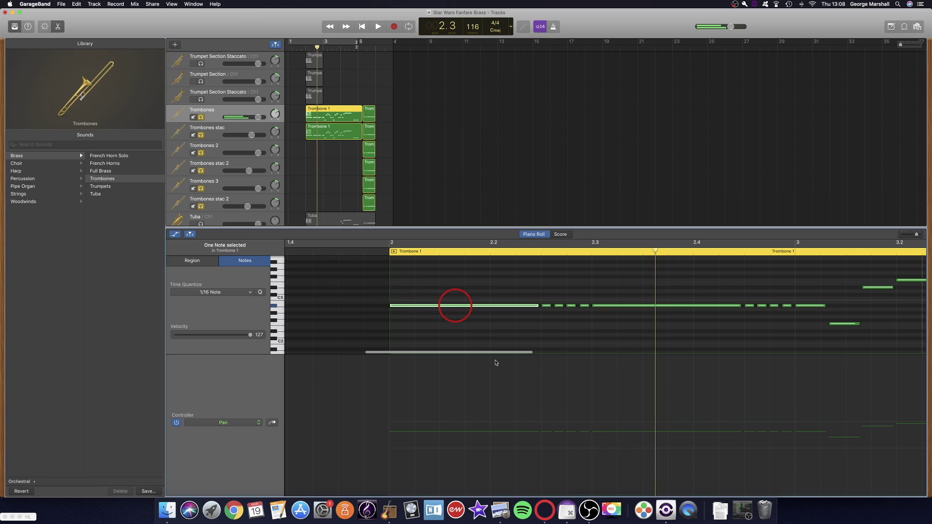
{"action": "left_click", "coordinate": [256, 429]}
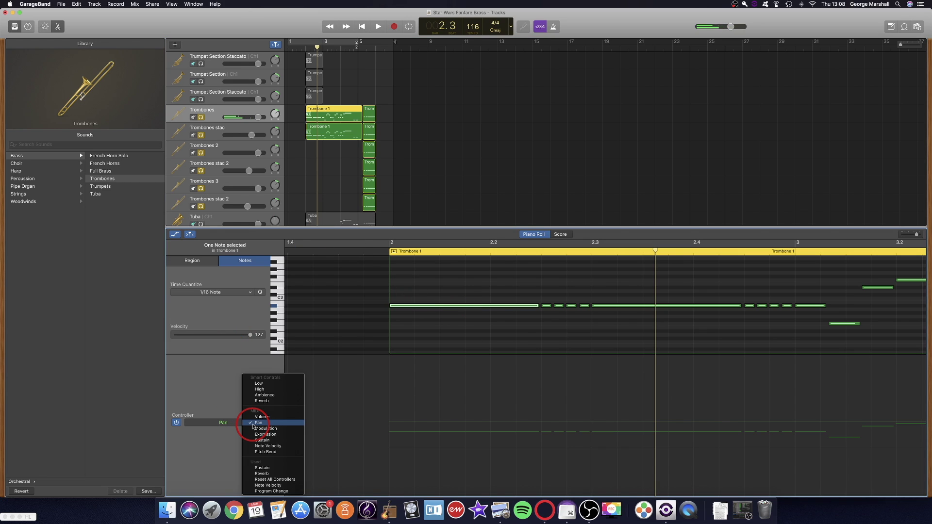
{"action": "left_click", "coordinate": [268, 447]}
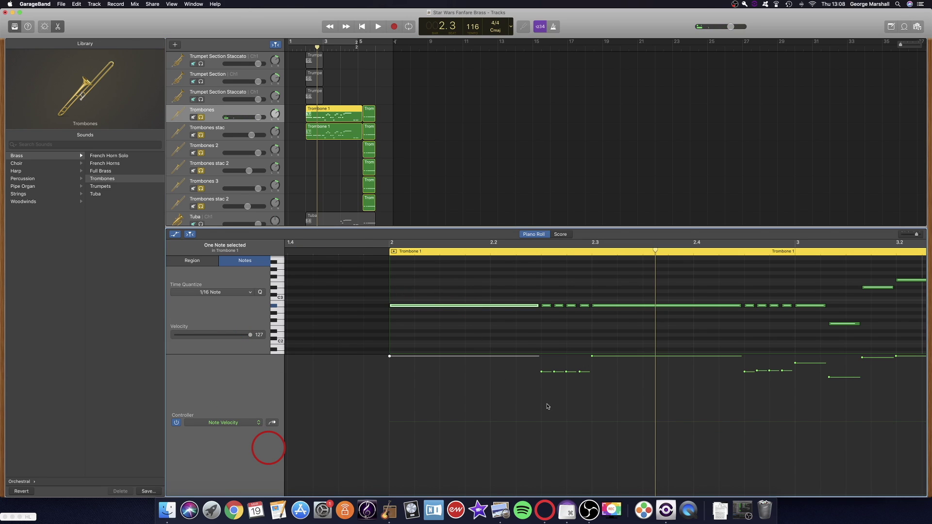
- Lengthen the eight short notes of bar 2 in the Trombones region to close their gaps, and unsolo the Trombones stac track
{"action": "left_click_drag", "start_coordinate": [547, 297], "coordinate": [585, 315]}
{"action": "left_click_drag", "start_coordinate": [746, 296], "coordinate": [759, 314]}
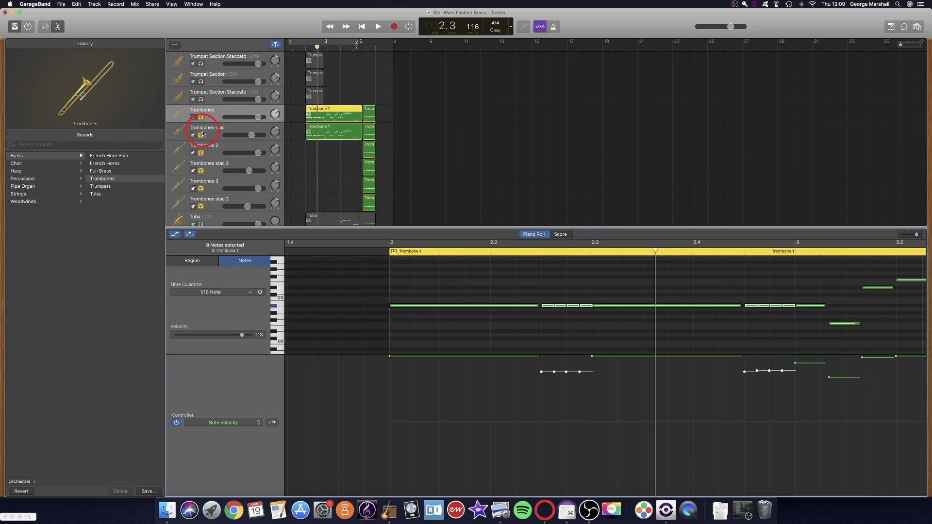
{"action": "left_click", "coordinate": [201, 135]}
- Examine the lengths, spacing and velocities of the repeated notes in bar 2 of the Trombones region
{"action": "left_click", "coordinate": [484, 324]}
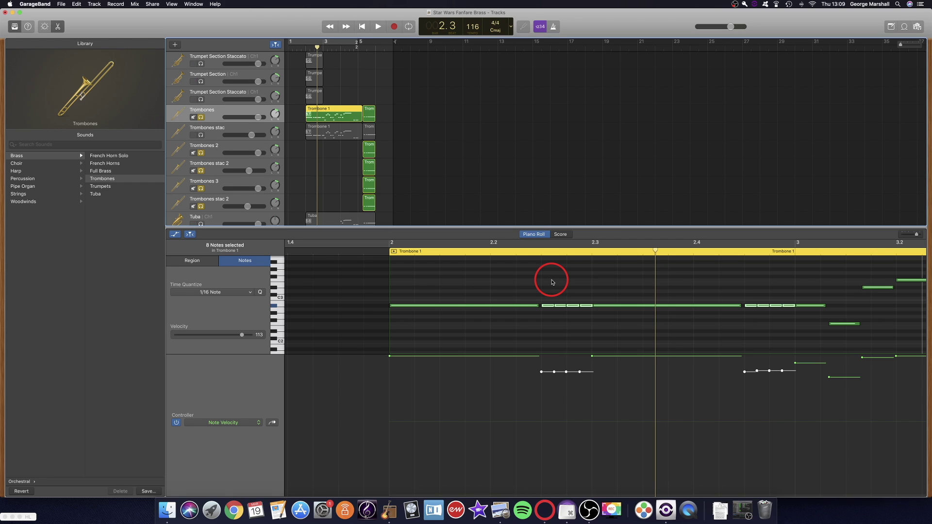
{"action": "left_click", "coordinate": [549, 311]}
{"action": "left_click", "coordinate": [551, 307]}
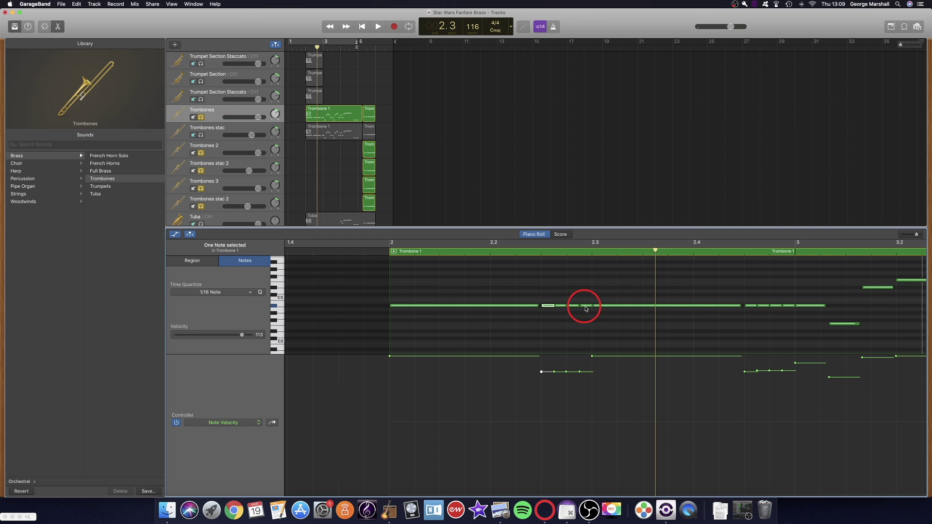
{"action": "scroll", "coordinate": [595, 312], "scroll_direction": "right", "scroll_amount": 5}
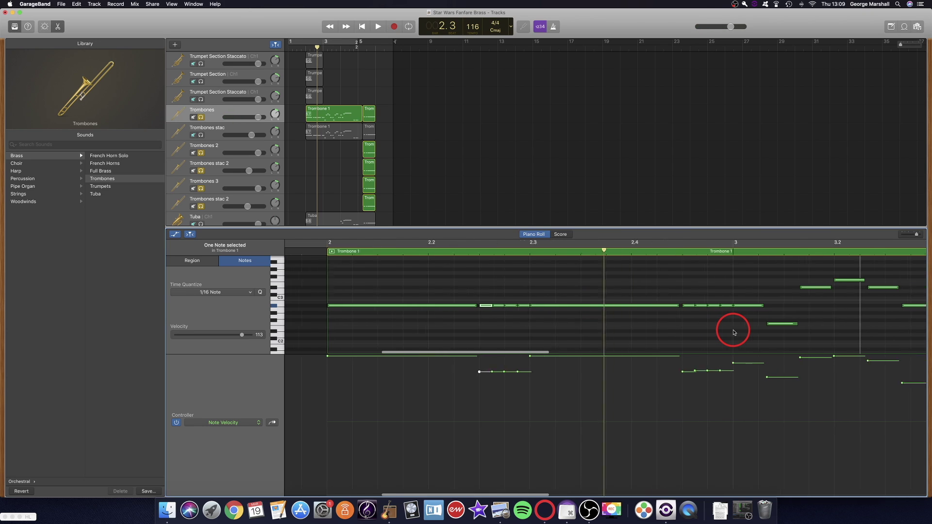
{"action": "left_click", "coordinate": [434, 313]}
{"action": "mouse_move", "coordinate": [439, 308]}
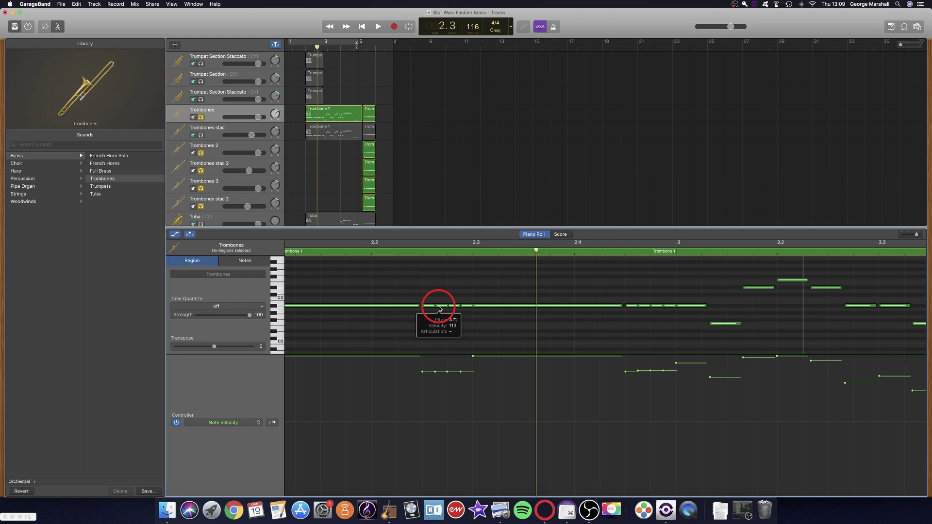
{"action": "scroll", "coordinate": [442, 308], "scroll_direction": "left", "scroll_amount": 1}
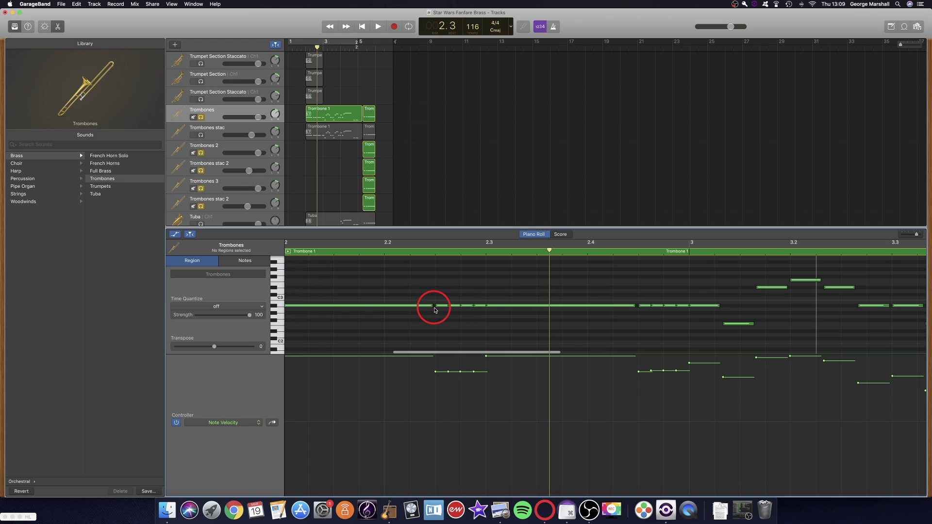
{"action": "scroll", "coordinate": [433, 311], "scroll_direction": "left", "scroll_amount": 3}
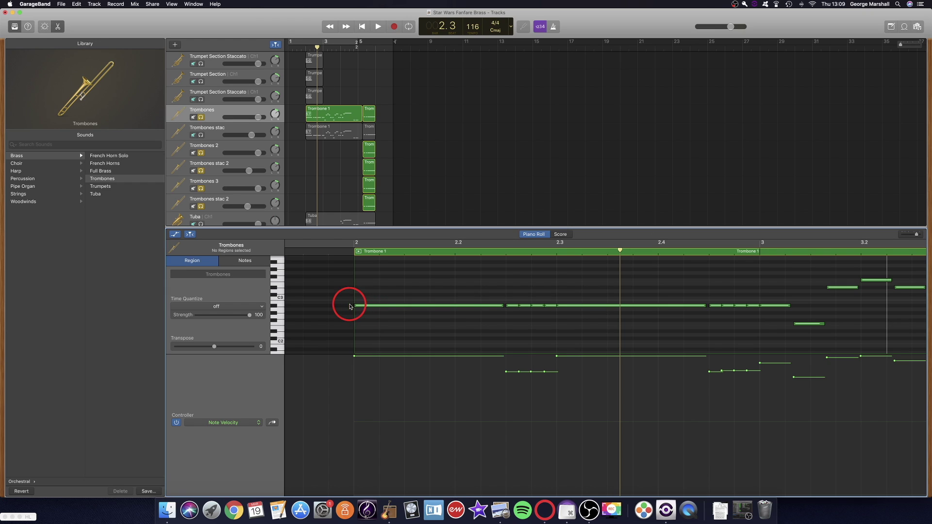
{"action": "mouse_move", "coordinate": [354, 305]}
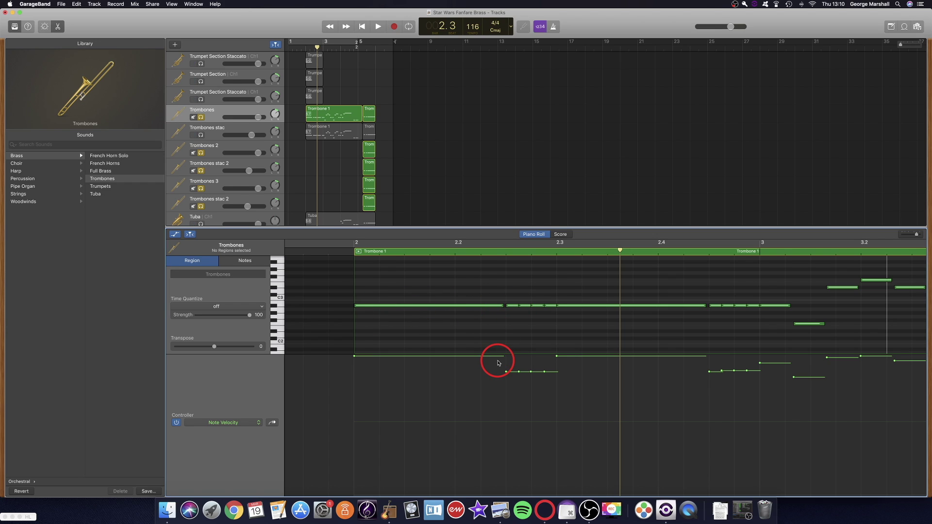
{"action": "mouse_move", "coordinate": [502, 308]}
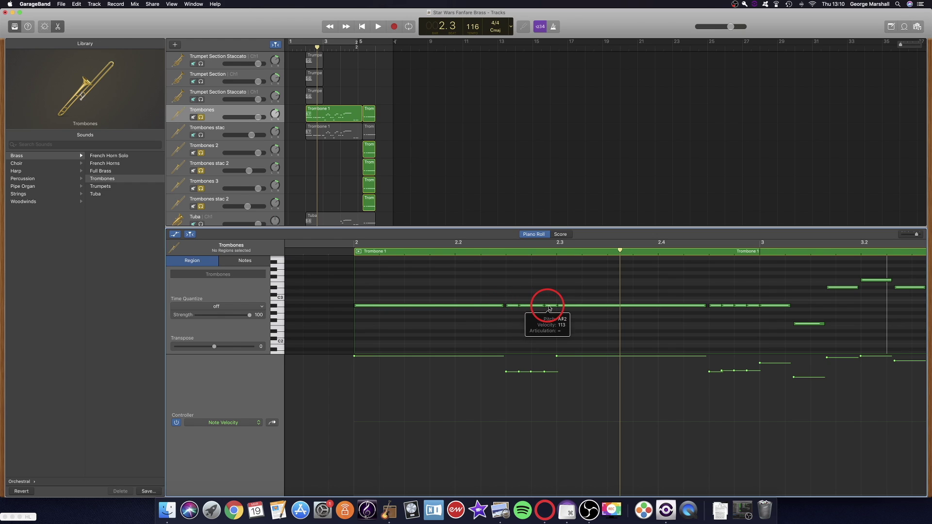
{"action": "mouse_move", "coordinate": [511, 309]}
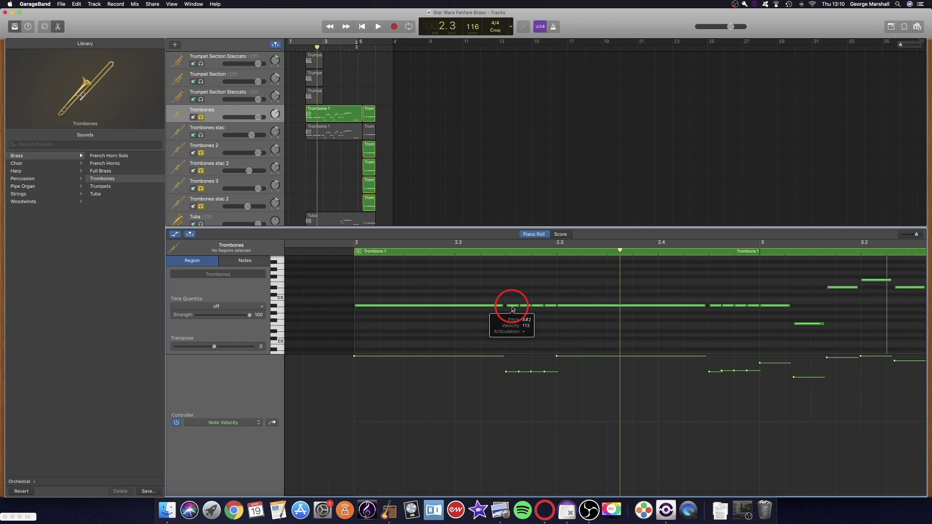
{"action": "left_click_drag", "start_coordinate": [524, 311], "coordinate": [519, 311]}
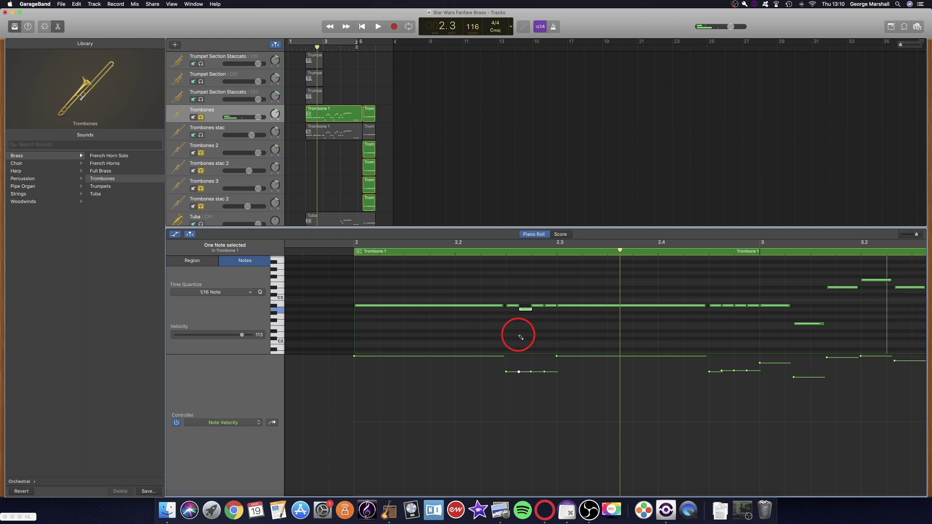
{"action": "key", "text": "super+z"}
{"action": "key", "text": "super+z"}
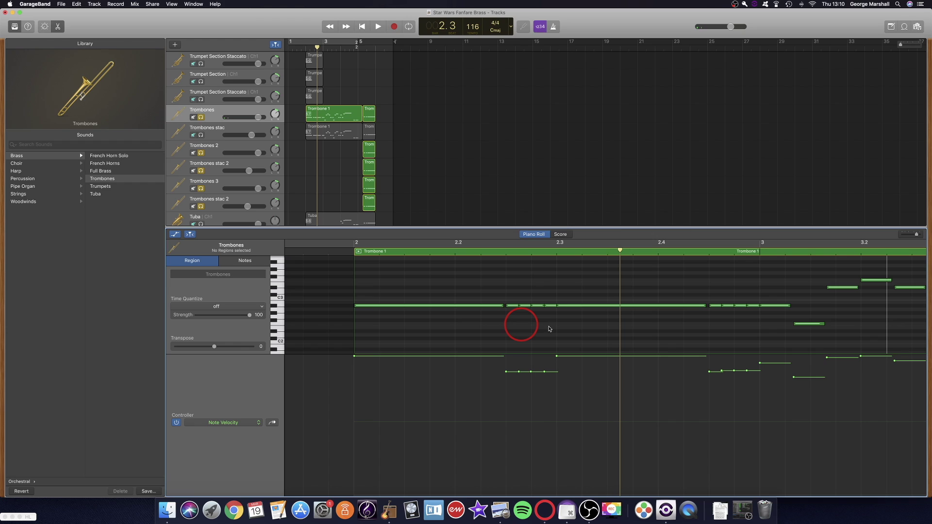
- Place the playhead just before bar 2 and examine note lengths and velocities across bars 2 and 3 of the Trombones region
{"action": "left_click", "coordinate": [338, 250]}
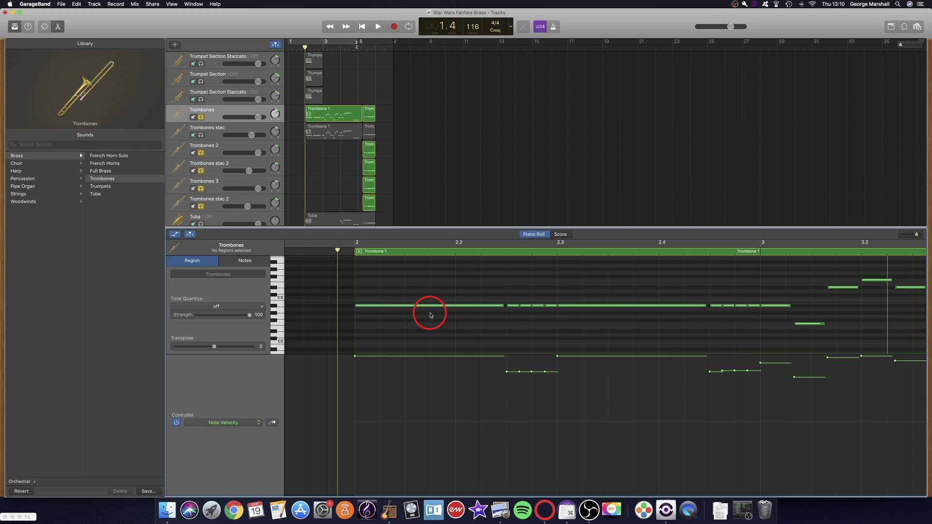
{"action": "scroll", "coordinate": [431, 316], "scroll_direction": "right", "scroll_amount": 3}
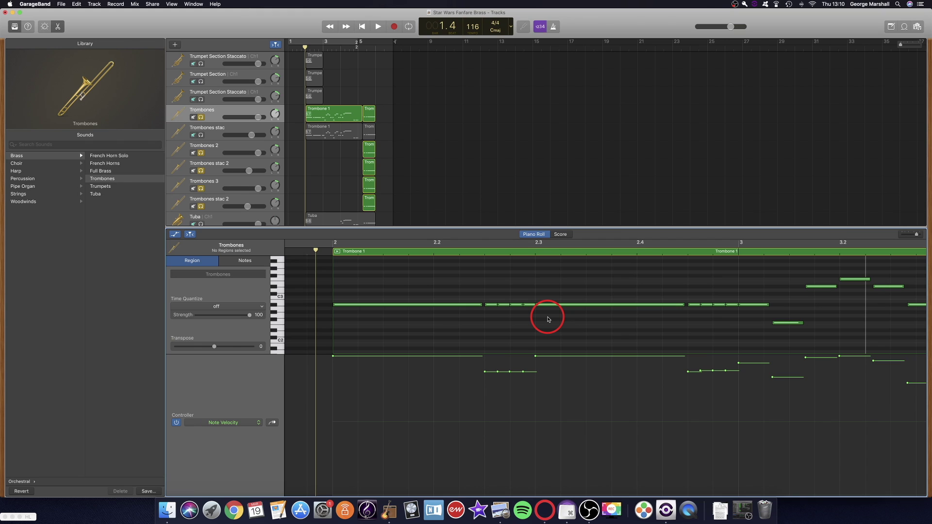
{"action": "scroll", "coordinate": [393, 325], "scroll_direction": "right", "scroll_amount": 2}
{"action": "scroll", "coordinate": [394, 324], "scroll_direction": "left", "scroll_amount": 5}
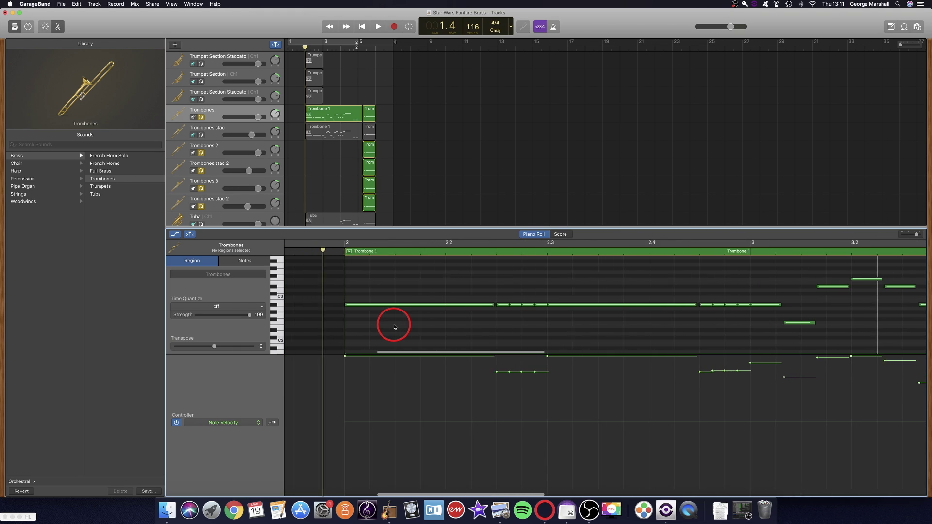
{"action": "scroll", "coordinate": [582, 313], "scroll_direction": "right", "scroll_amount": 3}
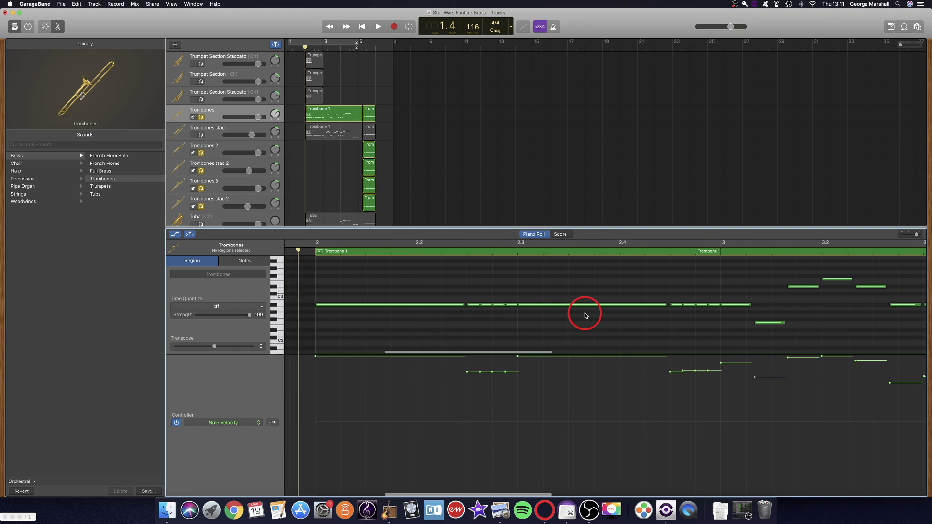
{"action": "scroll", "coordinate": [825, 330], "scroll_direction": "right", "scroll_amount": 3}
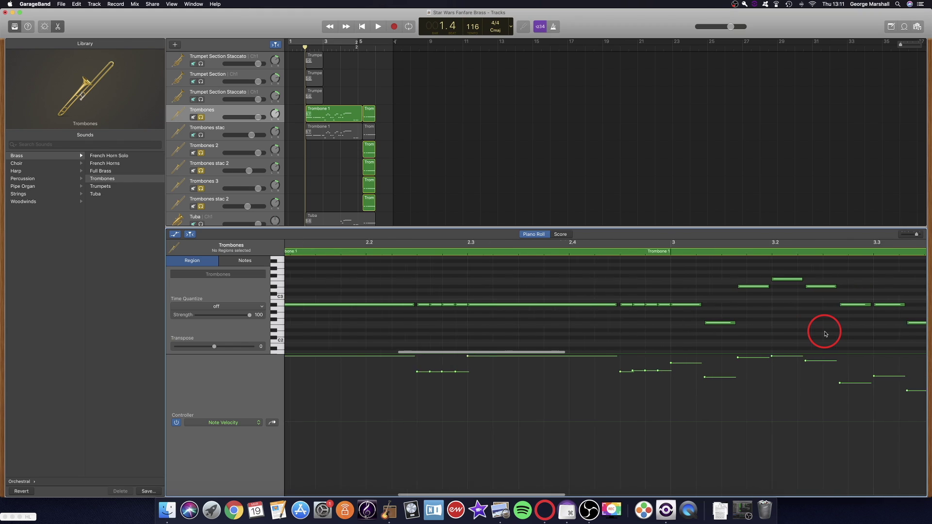
{"action": "scroll", "coordinate": [824, 332], "scroll_direction": "left", "scroll_amount": 4}
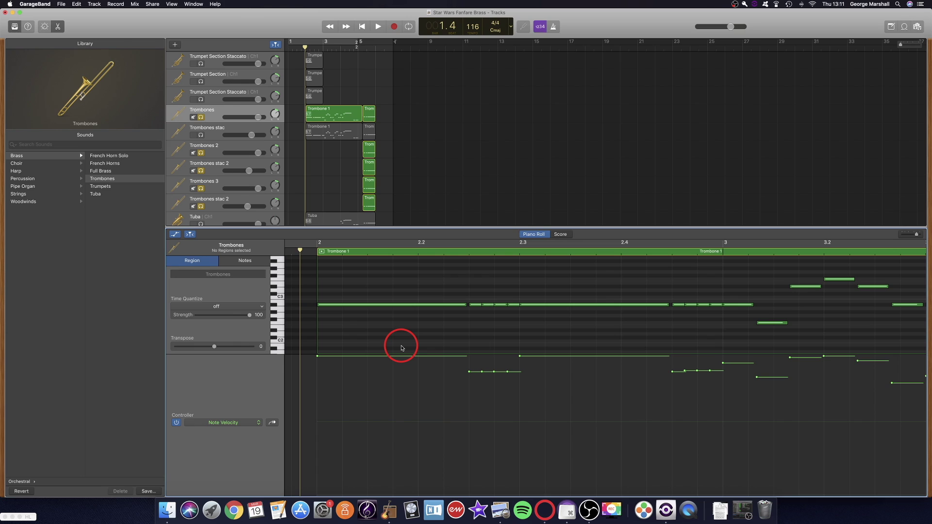
{"action": "scroll", "coordinate": [395, 326], "scroll_direction": "down", "scroll_amount": 1}
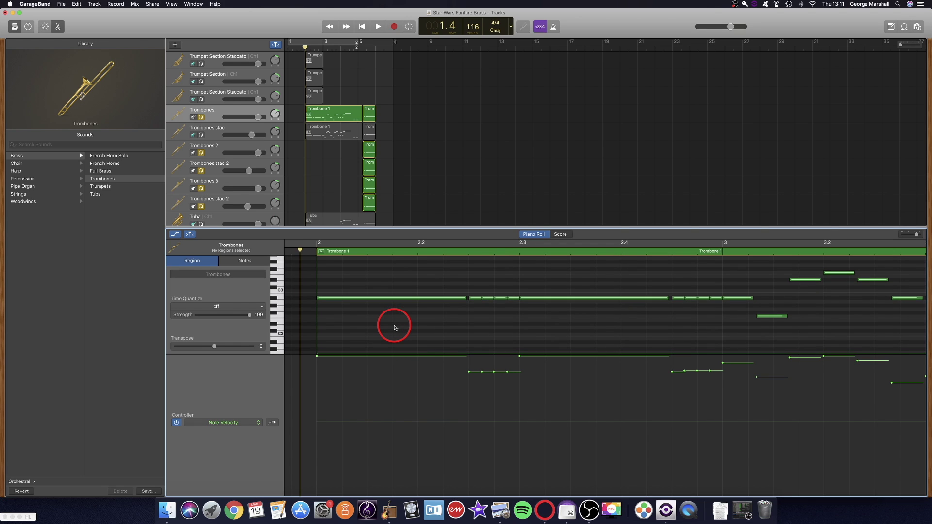
{"action": "scroll", "coordinate": [313, 250], "scroll_direction": "right", "scroll_amount": 1}
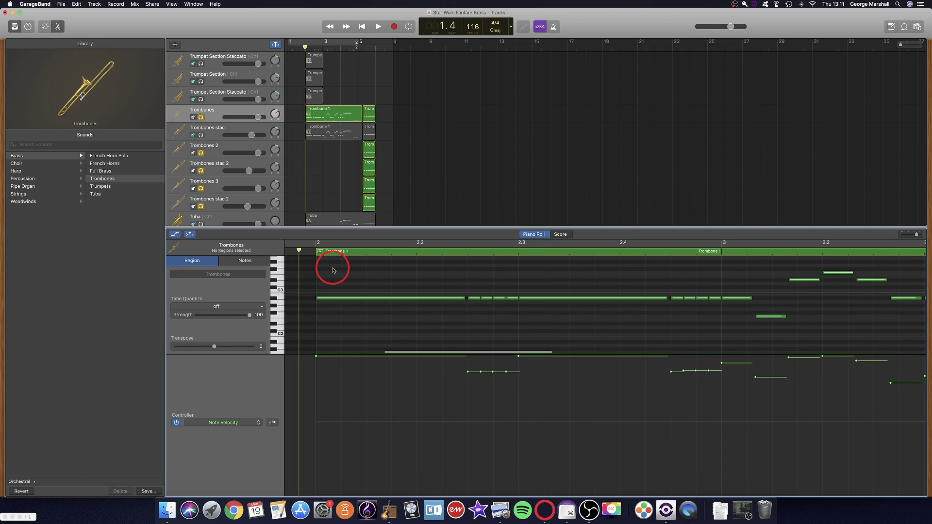
- Lower the first group of four short notes in bar 2 to velocity 110 and play the passage from just before bar 2
{"action": "left_click_drag", "start_coordinate": [477, 284], "coordinate": [511, 300]}
{"action": "left_click_drag", "start_coordinate": [468, 371], "coordinate": [468, 375]}
{"action": "key", "text": "space"}
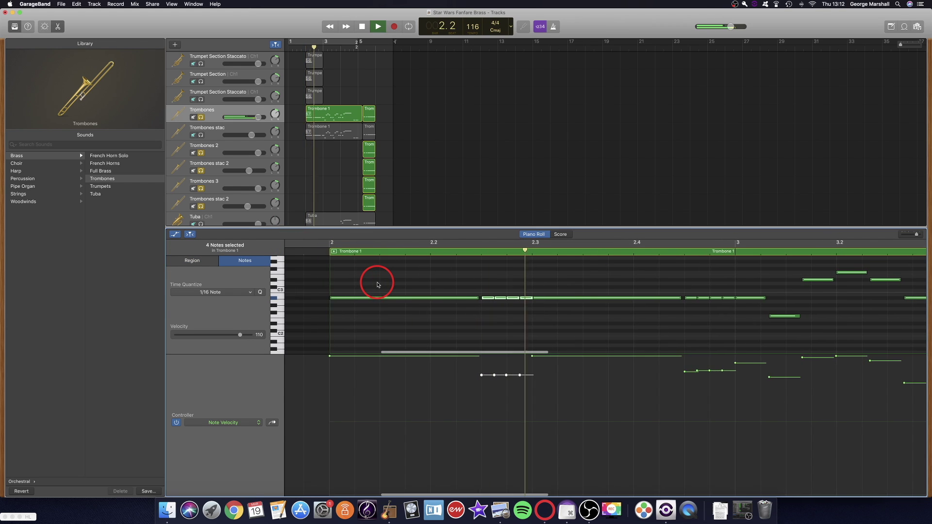
{"action": "key", "text": "space"}
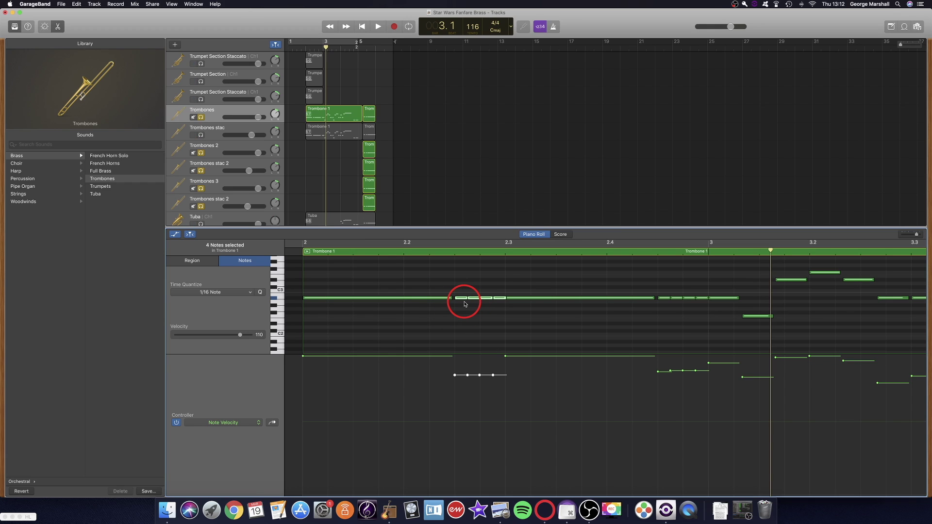
{"action": "left_click", "coordinate": [423, 308]}
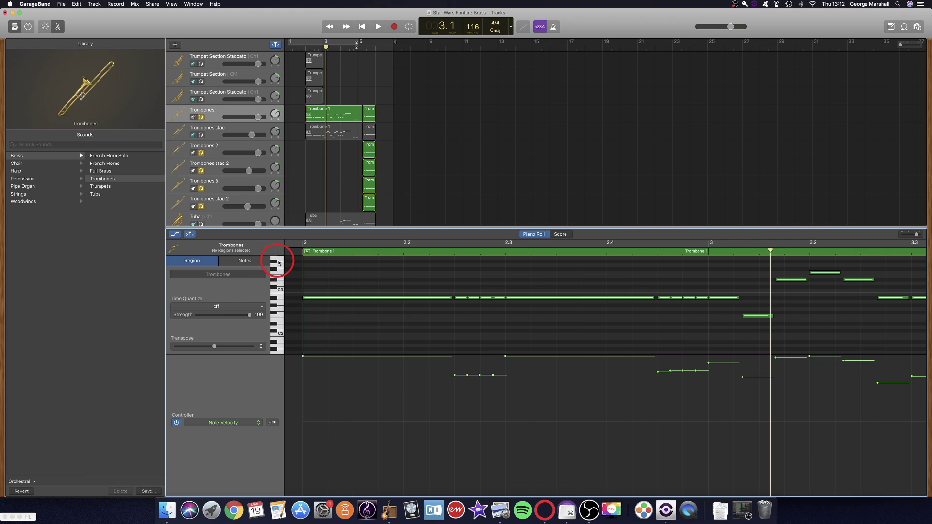
{"action": "left_click", "coordinate": [291, 245]}
{"action": "scroll", "coordinate": [320, 282], "scroll_direction": "left", "scroll_amount": 2}
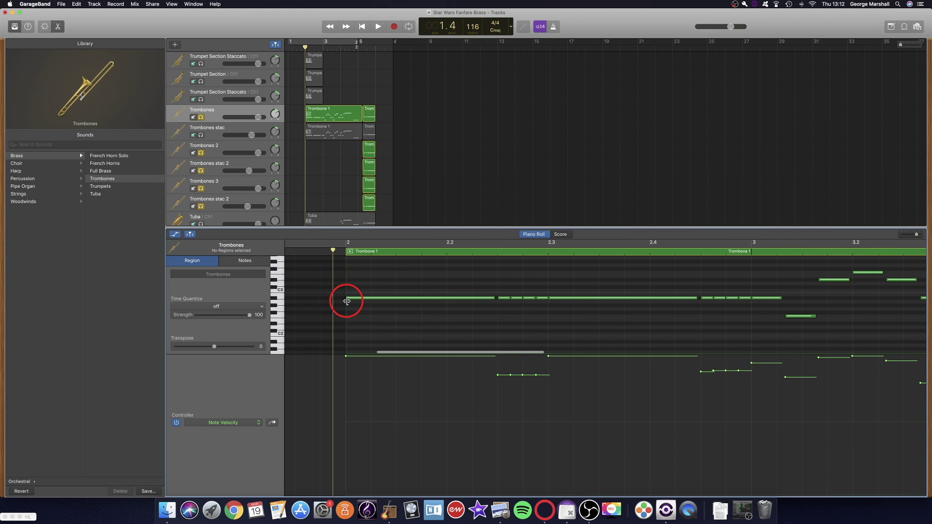
- Look over the French horn, trumpet, trombone, tuba and percussion tracks and the Trombones notes of bars 2 and 3
{"action": "scroll", "coordinate": [340, 155], "scroll_direction": "up", "scroll_amount": 10}
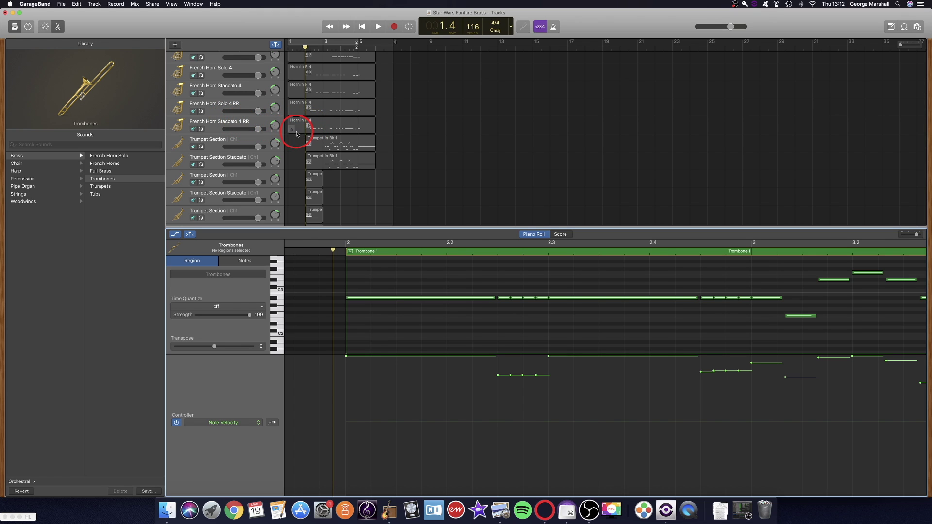
{"action": "scroll", "coordinate": [370, 146], "scroll_direction": "up", "scroll_amount": 5}
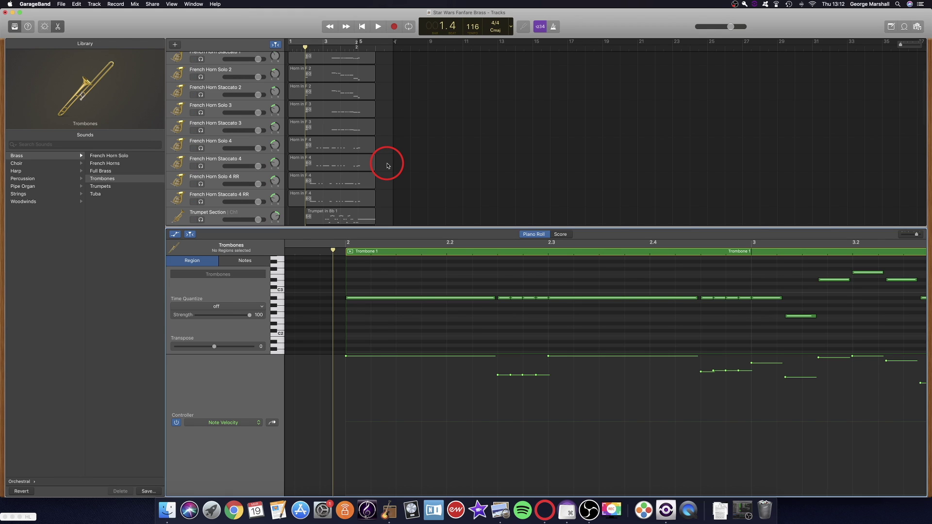
{"action": "scroll", "coordinate": [387, 165], "scroll_direction": "down", "scroll_amount": 8}
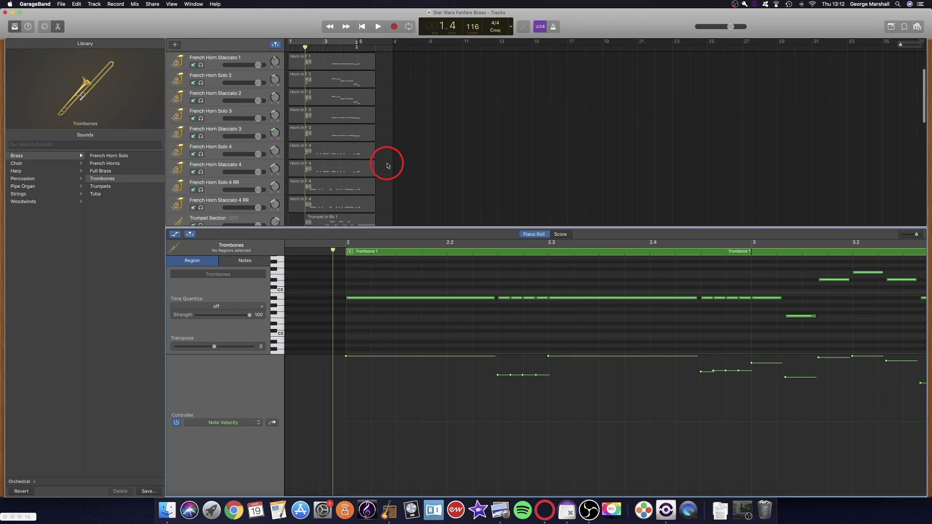
{"action": "scroll", "coordinate": [387, 166], "scroll_direction": "down", "scroll_amount": 2}
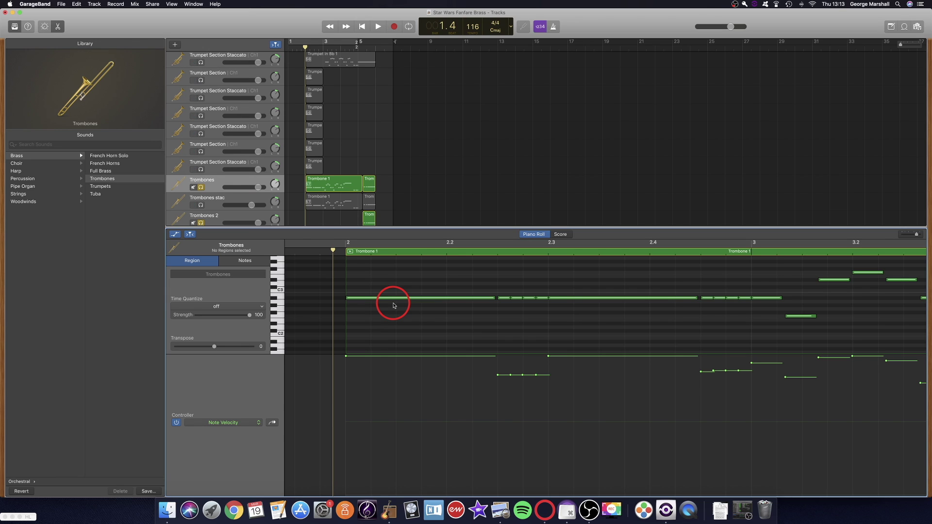
{"action": "scroll", "coordinate": [417, 307], "scroll_direction": "right", "scroll_amount": 5}
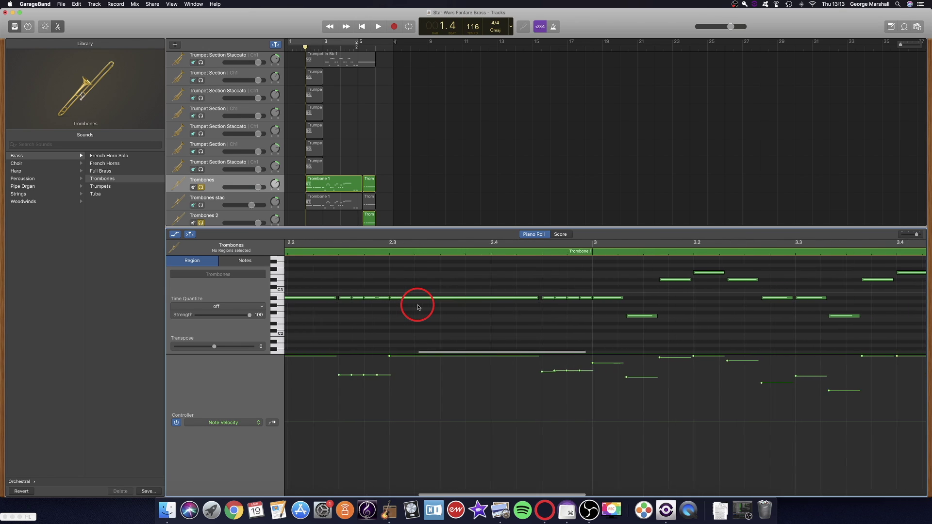
{"action": "scroll", "coordinate": [417, 307], "scroll_direction": "left", "scroll_amount": 5}
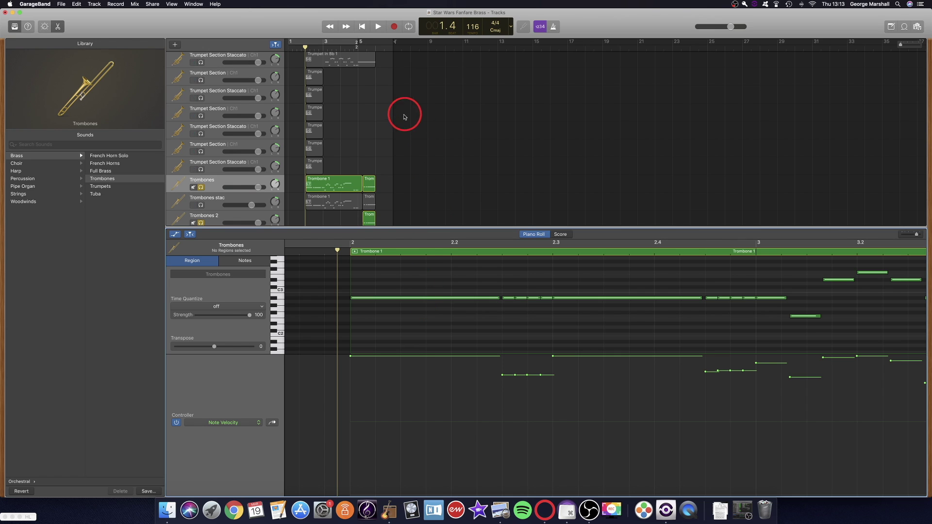
{"action": "scroll", "coordinate": [383, 136], "scroll_direction": "down", "scroll_amount": 5}
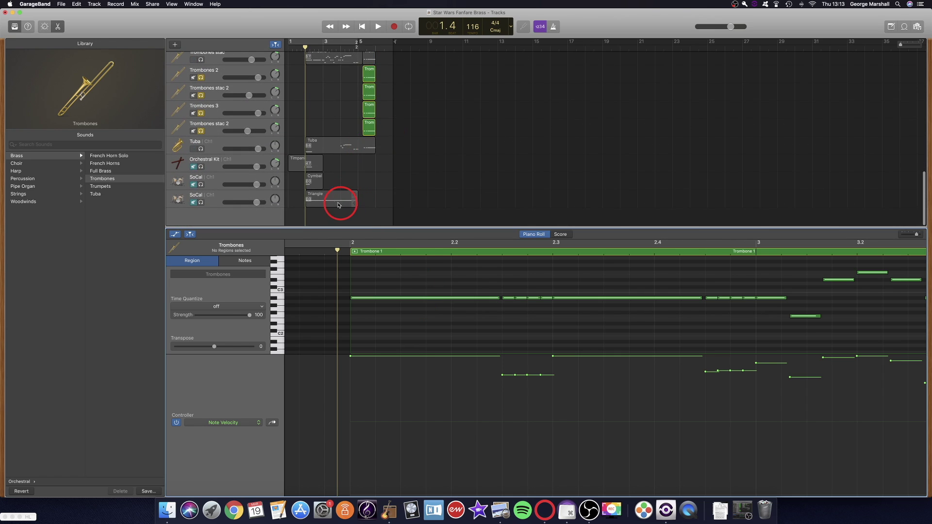
{"action": "scroll", "coordinate": [342, 169], "scroll_direction": "up", "scroll_amount": 4}
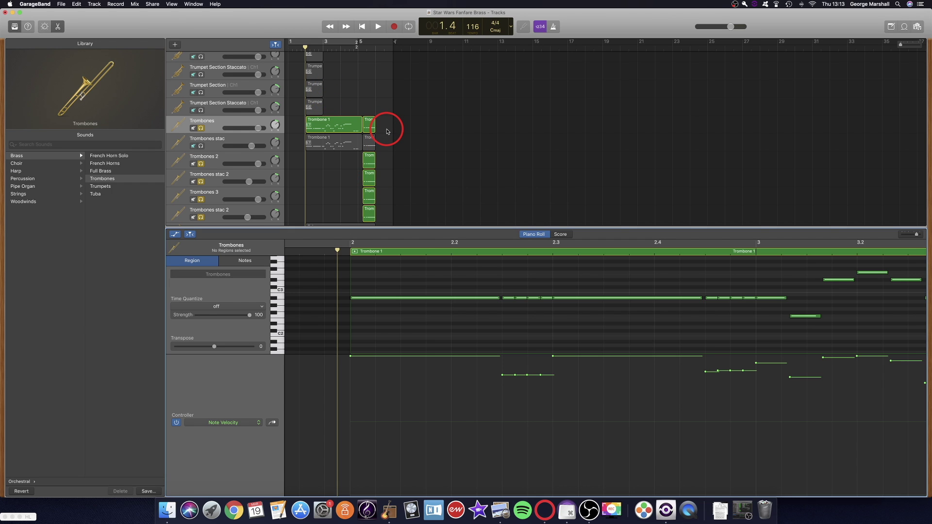
{"action": "scroll", "coordinate": [486, 320], "scroll_direction": "down", "scroll_amount": 2}
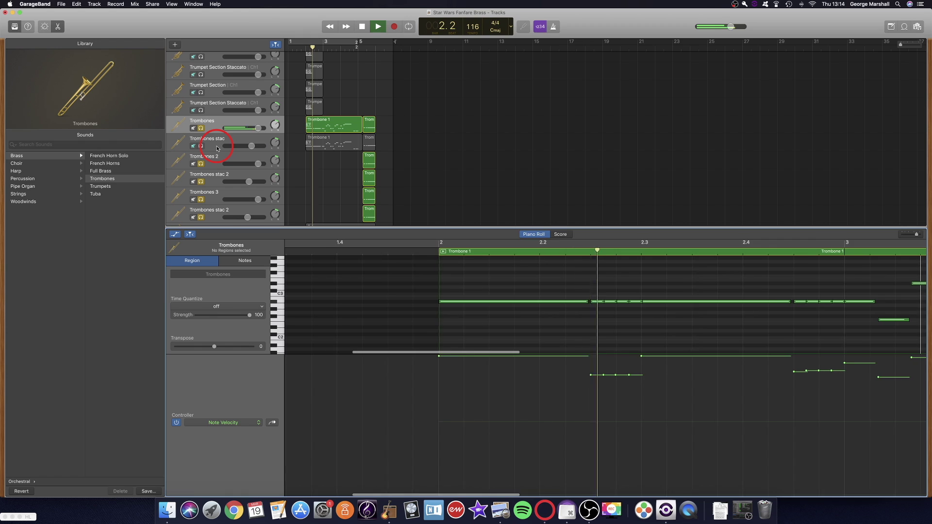
- Solo the Trombones stac track as well and play both trombone layers together from before bar 2 to about 4.3
{"action": "key", "text": "space"}
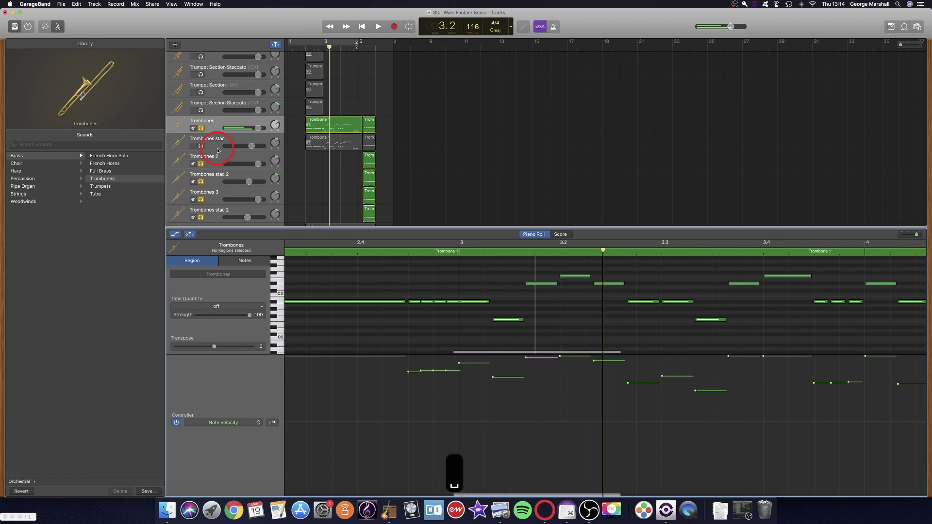
{"action": "left_click", "coordinate": [201, 145]}
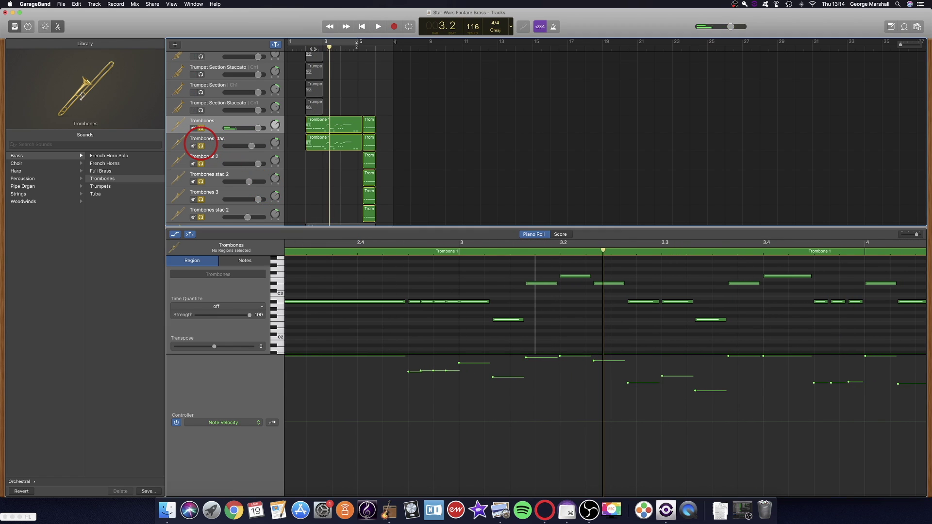
{"action": "left_click", "coordinate": [298, 46]}
{"action": "key", "text": "space"}
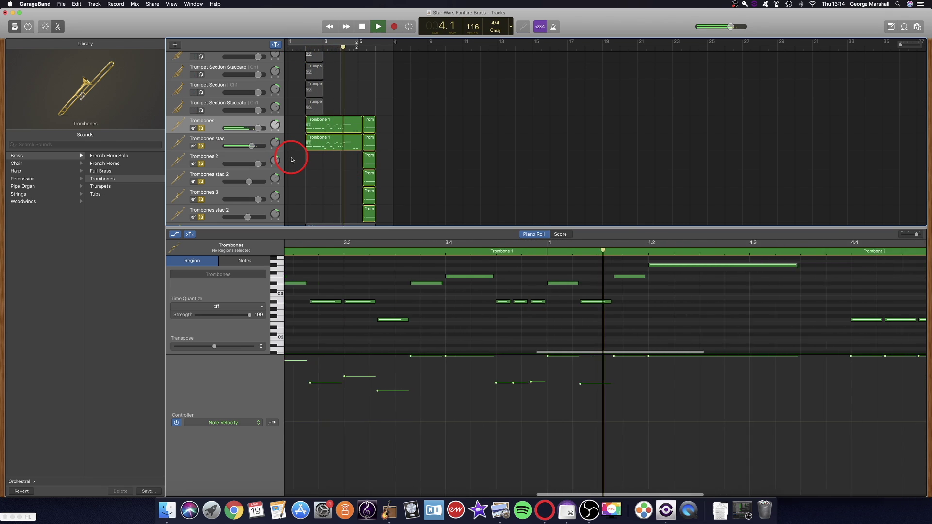
{"action": "key", "text": "space"}
- Open the Trombones stac track's long Trombone 1 region at bar 2 and select its first long note to show the velocities
{"action": "left_click", "coordinate": [339, 153]}
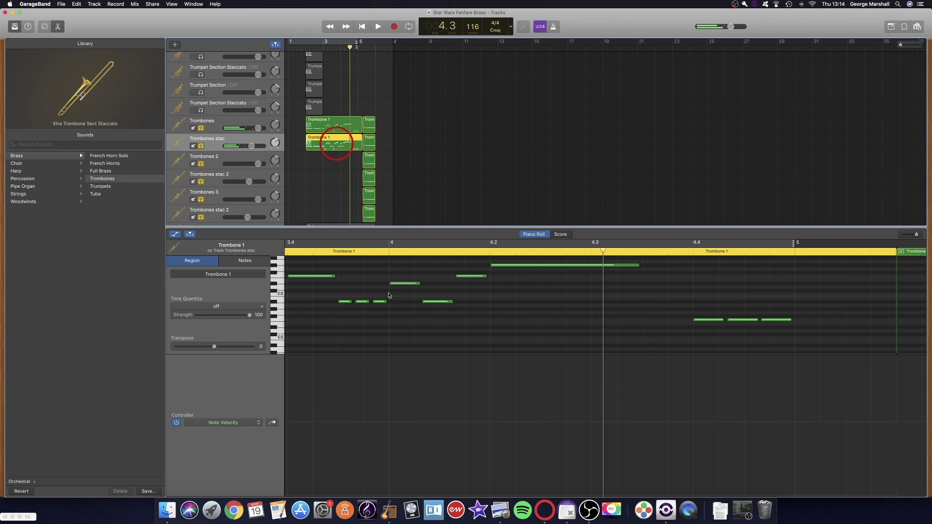
{"action": "left_click", "coordinate": [396, 301]}
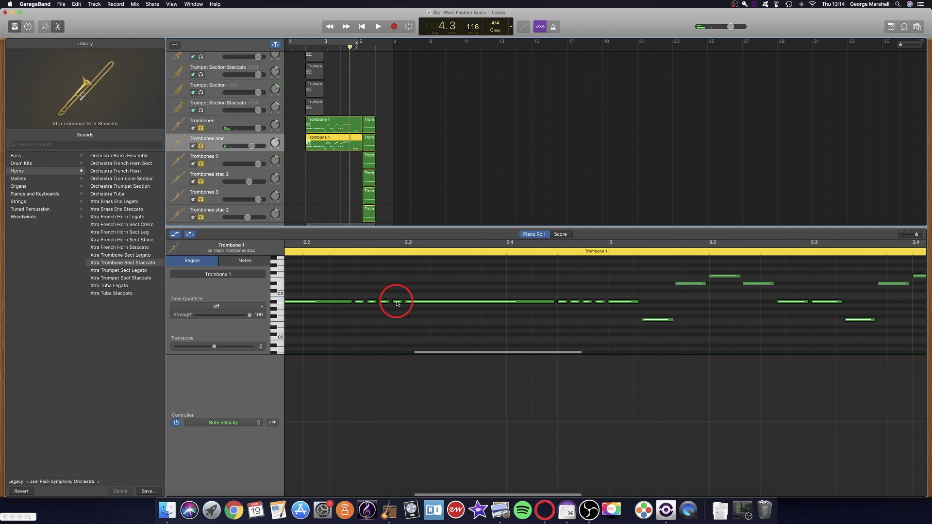
{"action": "scroll", "coordinate": [395, 299], "scroll_direction": "left", "scroll_amount": 5}
{"action": "left_click", "coordinate": [434, 305]}
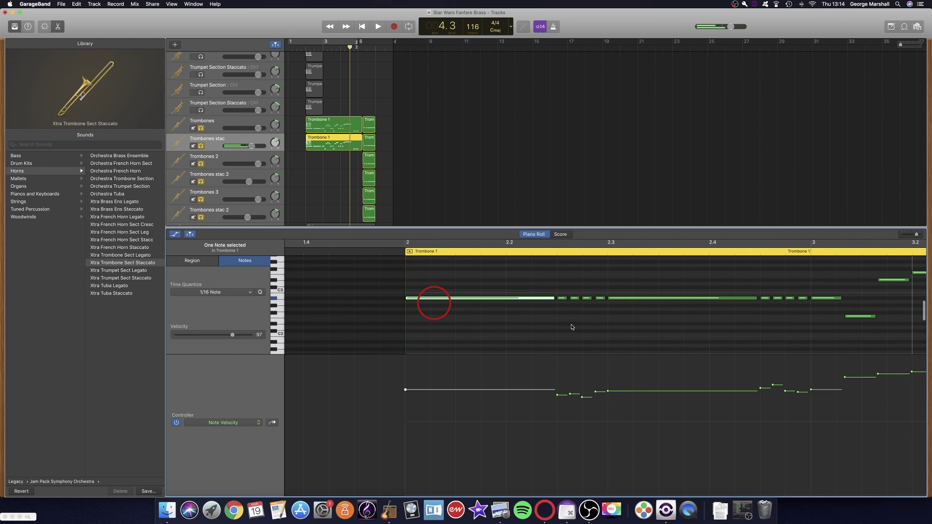
- Try deleting both groups of four short notes in bar 2 of the Trombones stac region
{"action": "left_click_drag", "start_coordinate": [562, 292], "coordinate": [597, 311]}
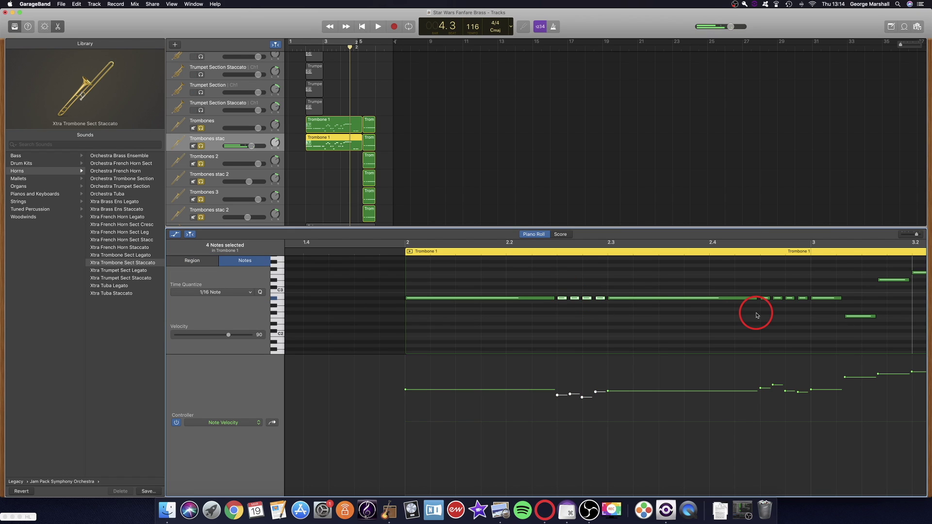
{"action": "key", "text": "BackSpace"}
{"action": "left_click_drag", "start_coordinate": [766, 288], "coordinate": [807, 314]}
{"action": "key", "text": "BackSpace"}
- Play from just before bar 2 to about 3.1 without the short staccato notes, and undo both deletions
{"action": "left_click", "coordinate": [394, 252]}
{"action": "scroll", "coordinate": [395, 252], "scroll_direction": "left", "scroll_amount": 1}
{"action": "key", "text": "space"}
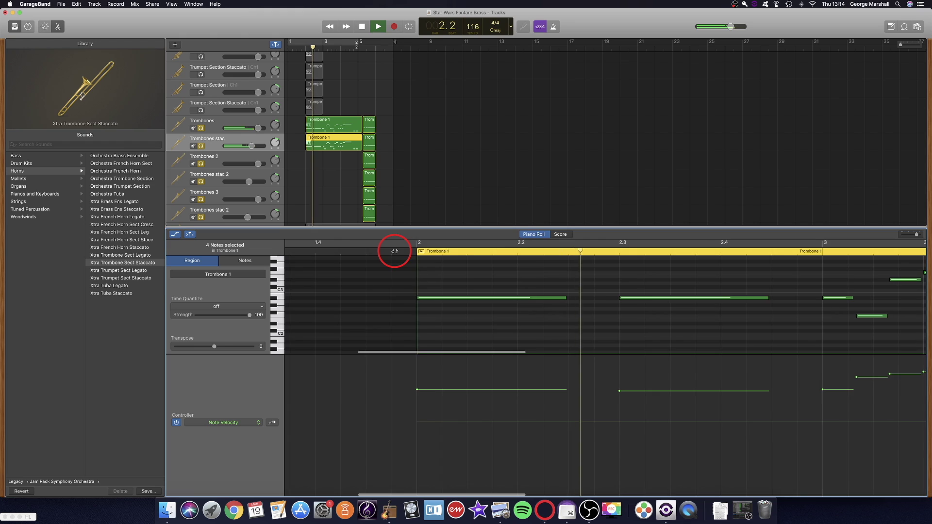
{"action": "key", "text": "space"}
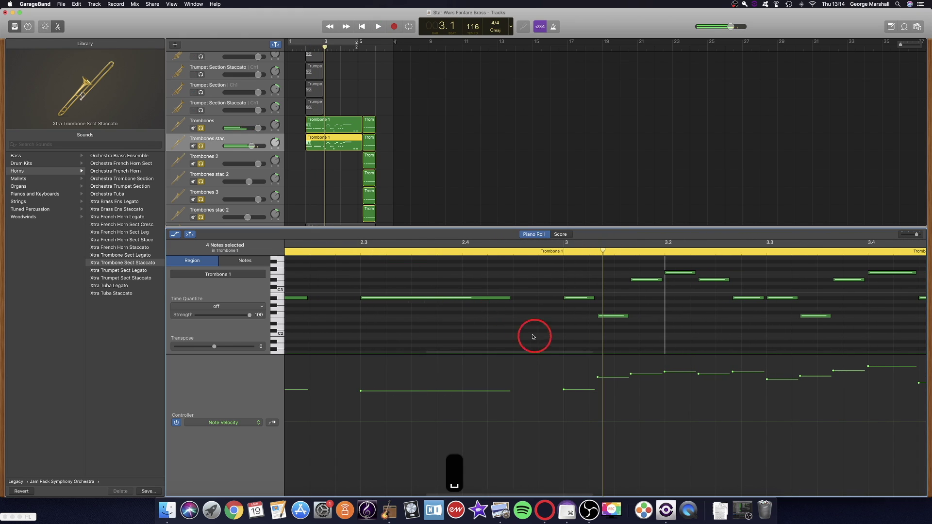
{"action": "key", "text": "super+z"}
{"action": "key", "text": "super+z"}
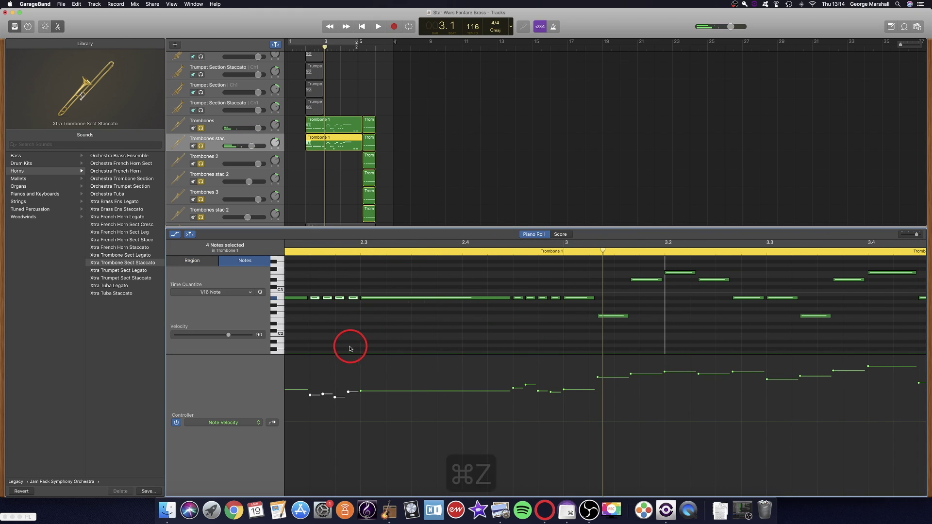
- Select the first short note in bar 2, move the playhead to 1.3 and search the sound library for "trombone"
{"action": "left_click", "coordinate": [318, 329]}
{"action": "left_click", "coordinate": [315, 298]}
{"action": "key", "text": "0"}
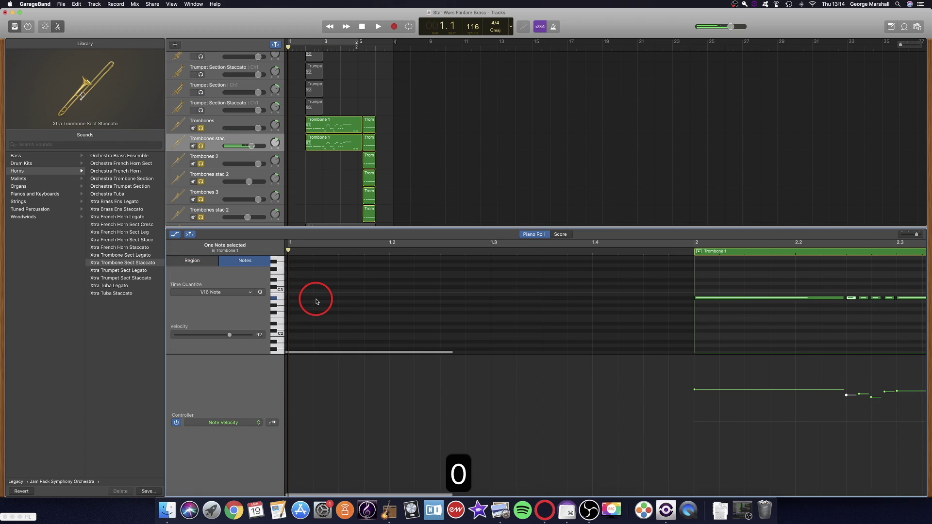
{"action": "left_click", "coordinate": [299, 47]}
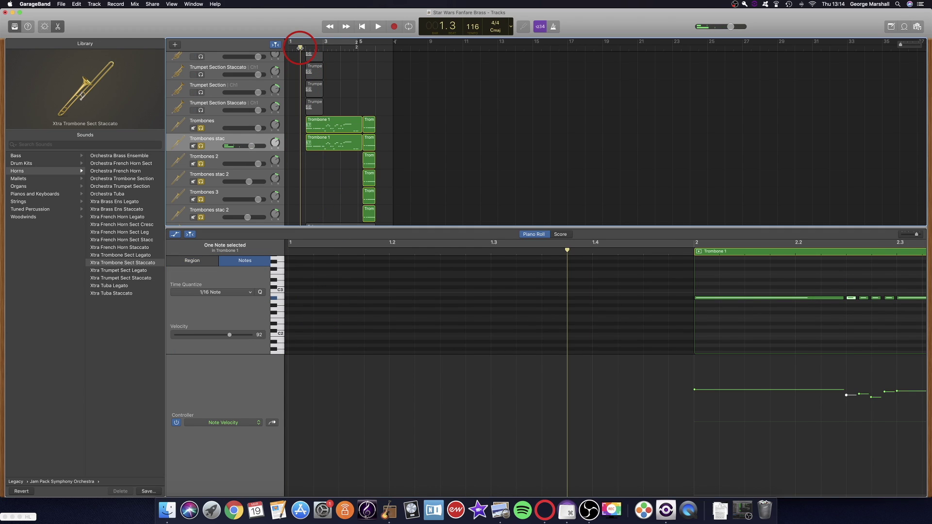
{"action": "left_click", "coordinate": [97, 143]}
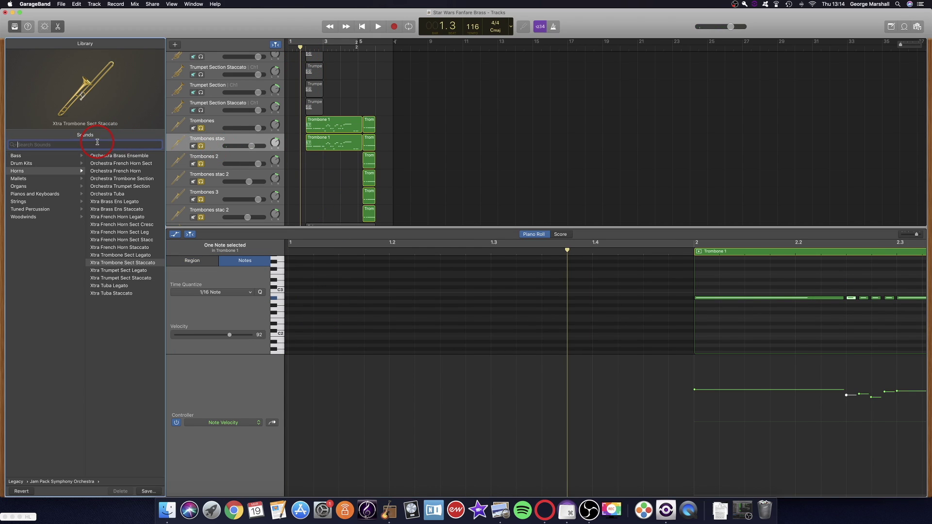
{"action": "type", "text": "trombone"}
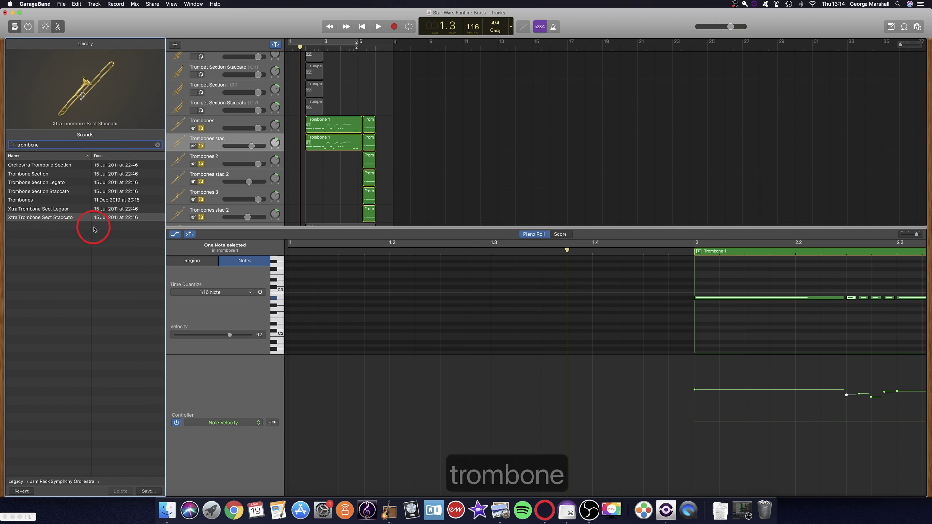
- Duplicate the Trombones stac track and name the copy Trombones stac RR
{"action": "left_click", "coordinate": [215, 143]}
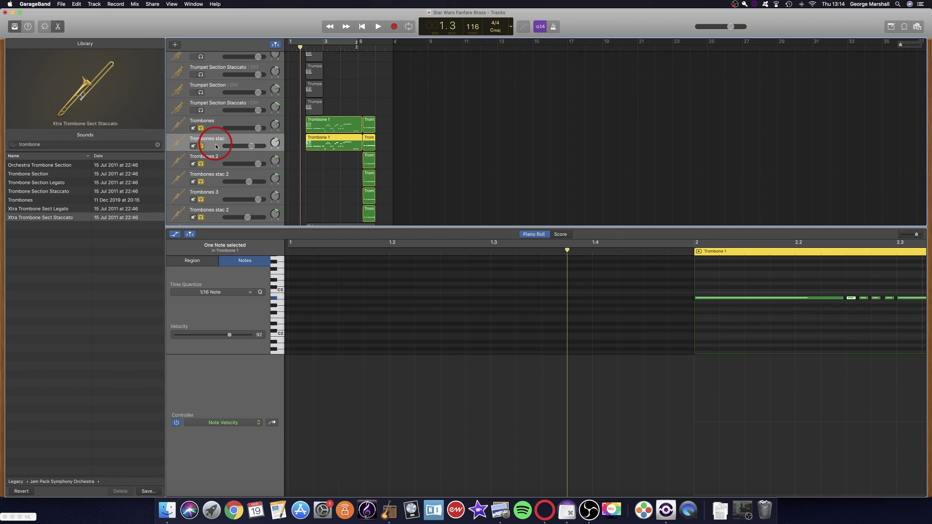
{"action": "key", "text": "super+d"}
{"action": "double_click", "coordinate": [232, 156]}
{"action": "left_click", "coordinate": [232, 155]}
{"action": "type", "text": "RR"}
{"action": "key", "text": "Return"}
- Search the sound library for "trom" and choose Xtra Trombone Sect Staccato for the Trombones stac RR track
{"action": "left_click", "coordinate": [85, 144]}
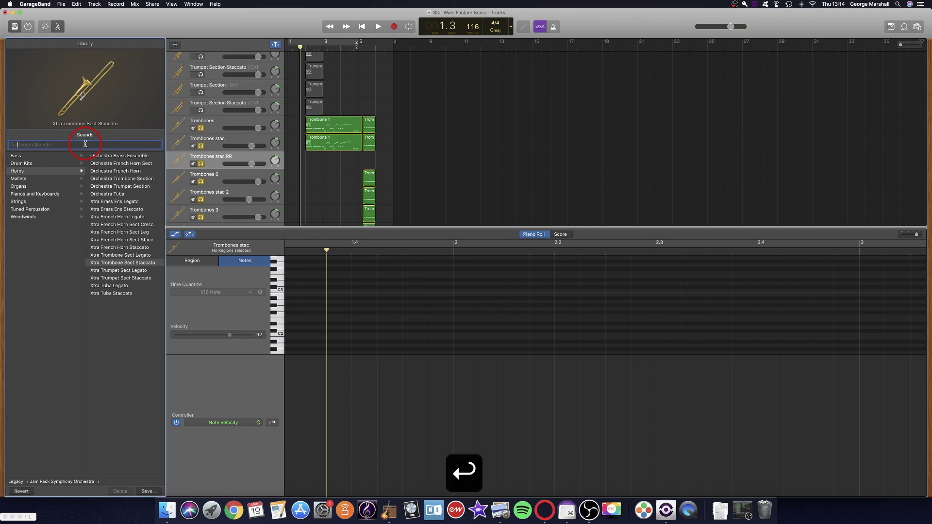
{"action": "type", "text": "stac"}
{"action": "key", "text": "BackSpace"}
{"action": "key", "text": "BackSpace"}
{"action": "key", "text": "BackSpace"}
{"action": "key", "text": "BackSpace"}
{"action": "key", "text": "BackSpace"}
{"action": "type", "text": "trom"}
{"action": "left_click", "coordinate": [58, 226]}
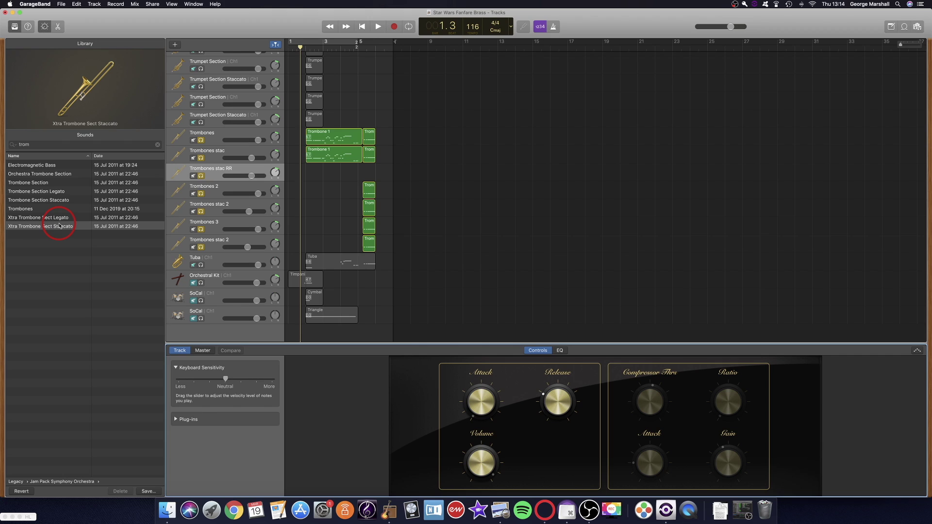
- Load the Trombone Section Staccato sound on the Trombones stac RR track and copy the long Trombone 1 region from Trombones stac onto it
{"action": "left_click", "coordinate": [206, 157]}
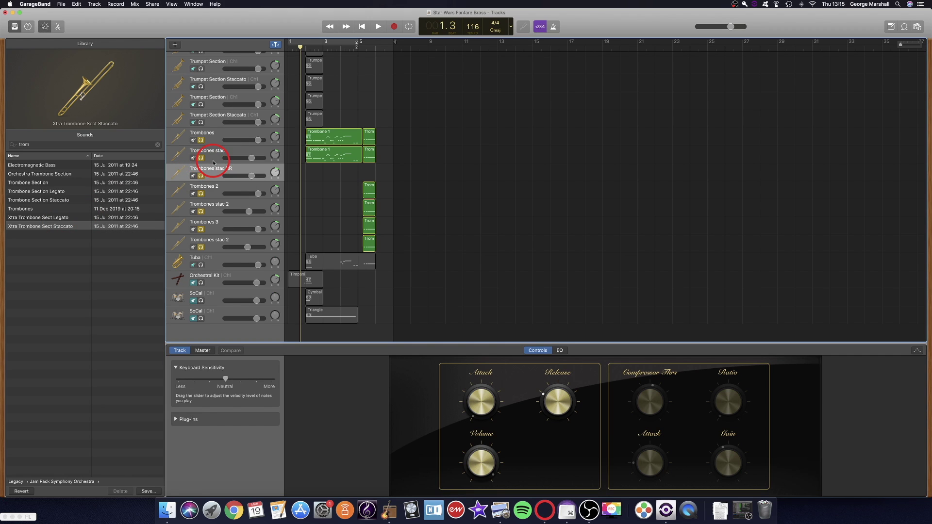
{"action": "left_click", "coordinate": [208, 169]}
{"action": "left_click", "coordinate": [63, 144]}
{"action": "type", "text": "trombone"}
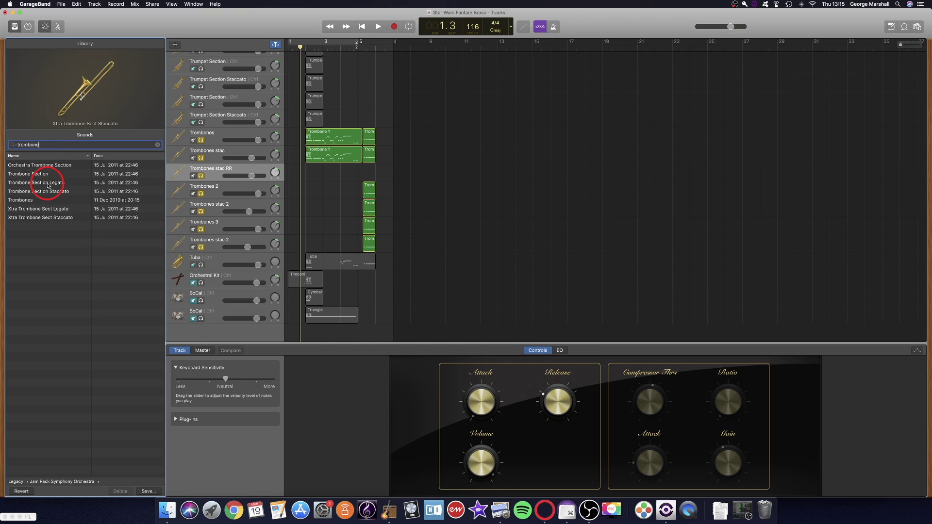
{"action": "left_click", "coordinate": [39, 191]}
{"action": "left_click_drag", "start_coordinate": [328, 160], "coordinate": [329, 178]}
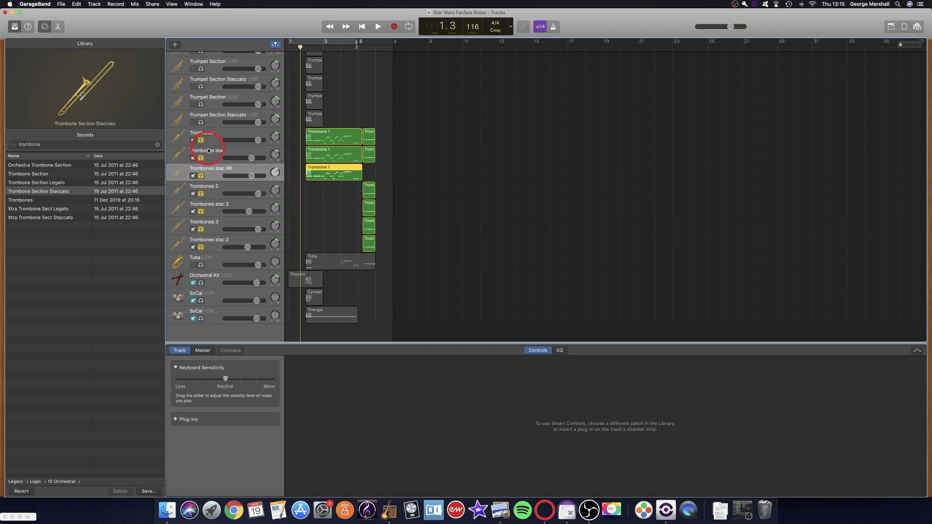
- Unsolo the Trombones track, mute Trombones stac and play the Trombones stac RR track from 1.3
{"action": "left_click", "coordinate": [201, 139]}
{"action": "left_click", "coordinate": [194, 159]}
{"action": "key", "text": "space"}
{"action": "left_click", "coordinate": [186, 168]}
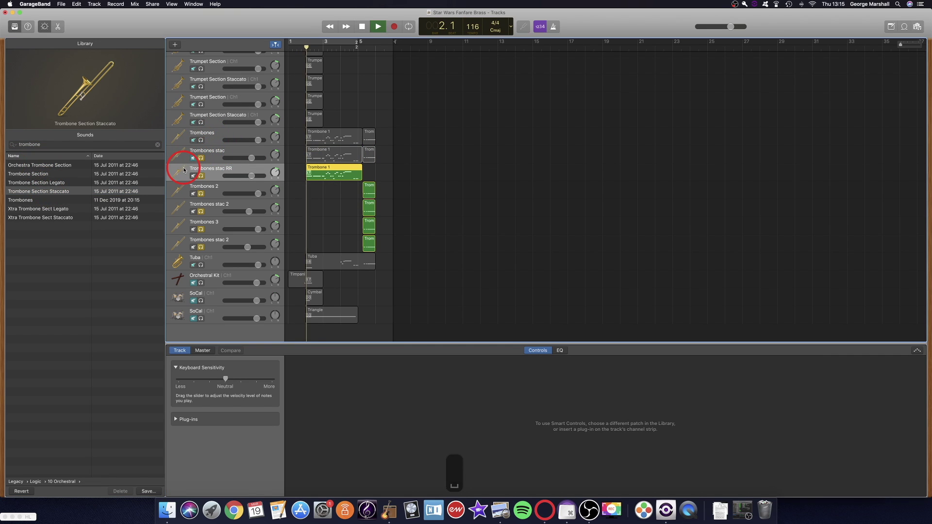
- Mute Trombones stac RR instead of Trombones stac and play the original staccato sound from before bar 2 to about 2.4
{"action": "left_click", "coordinate": [193, 158]}
{"action": "left_click", "coordinate": [193, 175]}
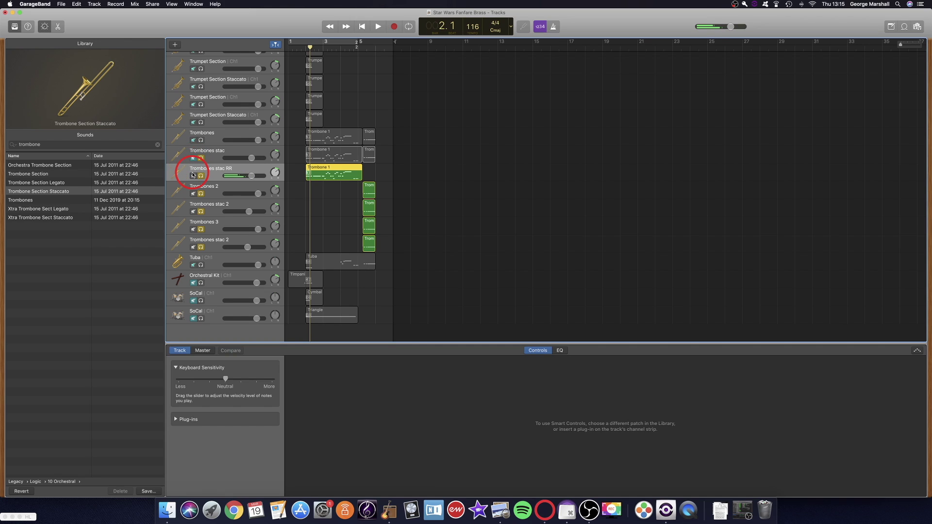
{"action": "left_click", "coordinate": [301, 46]}
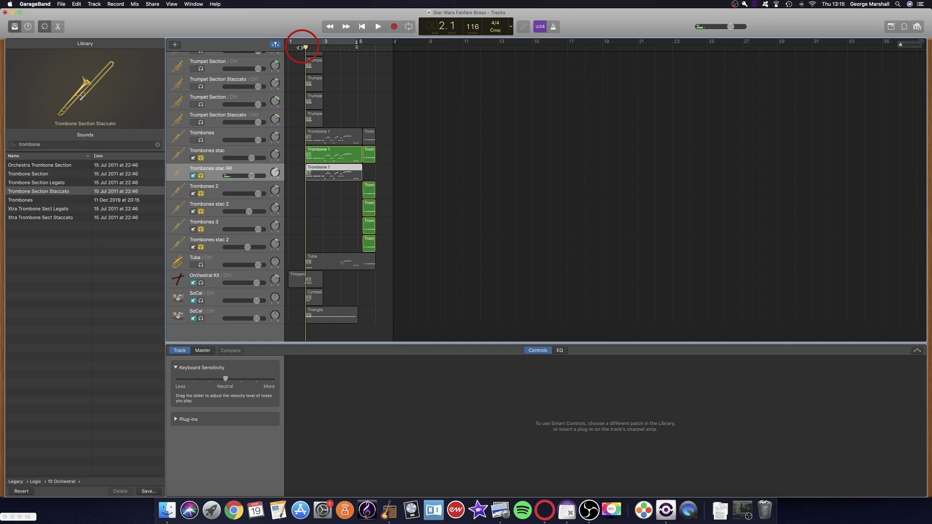
{"action": "key", "text": "space"}
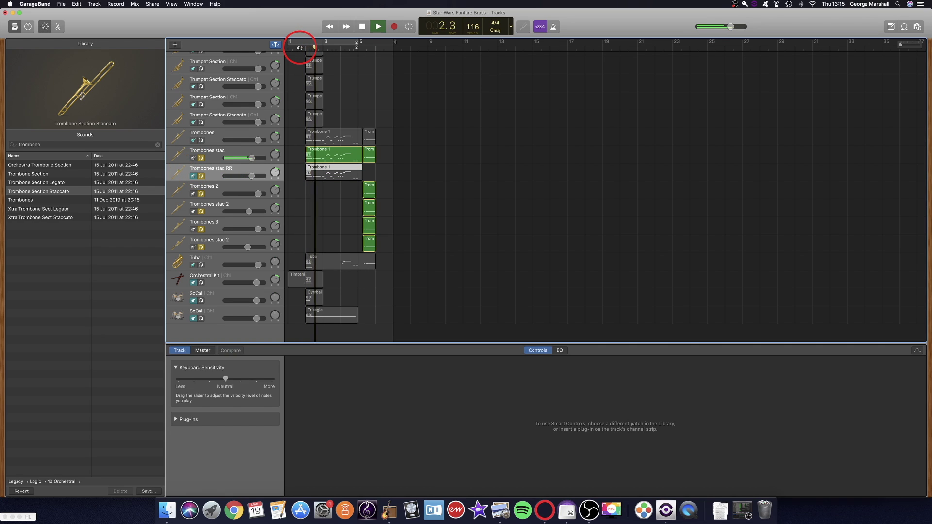
{"action": "key", "text": "space"}
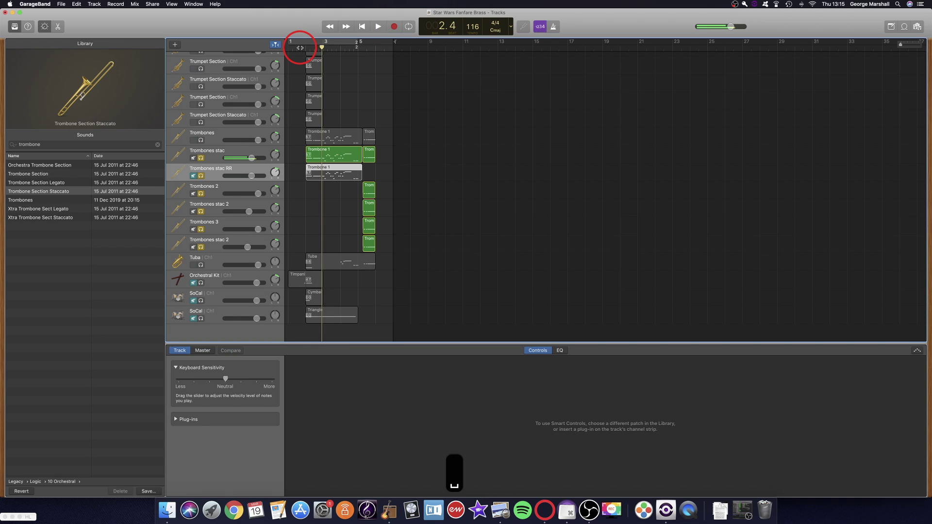
- Swap the mutes back so only Trombones stac RR sounds, and play it from before bar 2 to about 3.1
{"action": "left_click", "coordinate": [193, 175]}
{"action": "left_click", "coordinate": [194, 158]}
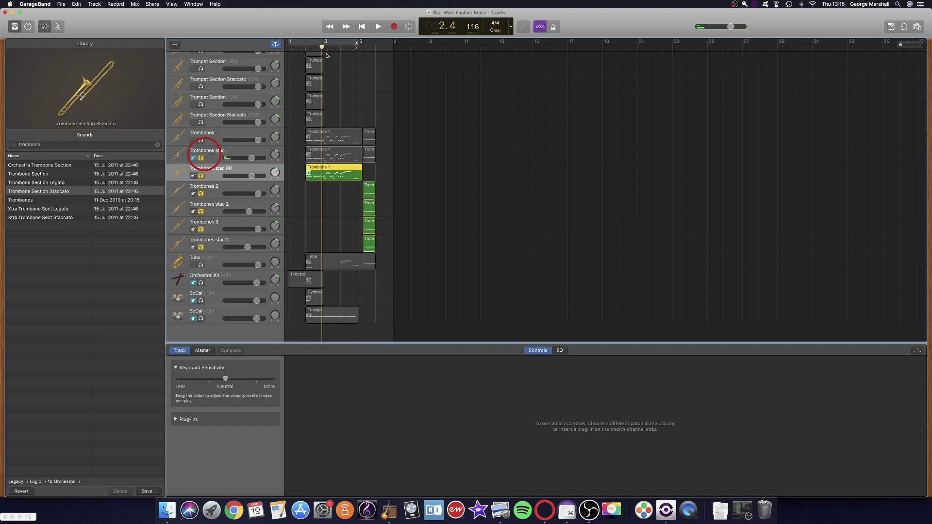
{"action": "left_click", "coordinate": [302, 47]}
{"action": "key", "text": "space"}
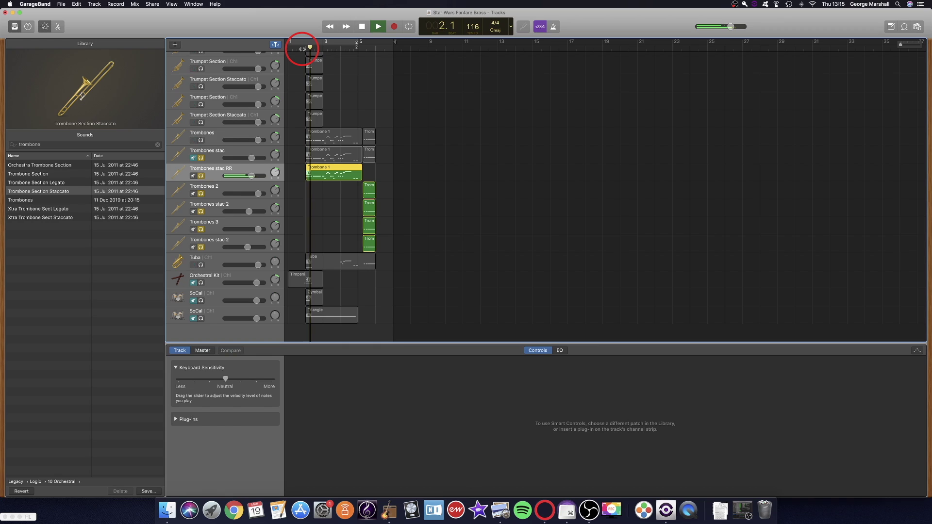
{"action": "key", "text": "space"}
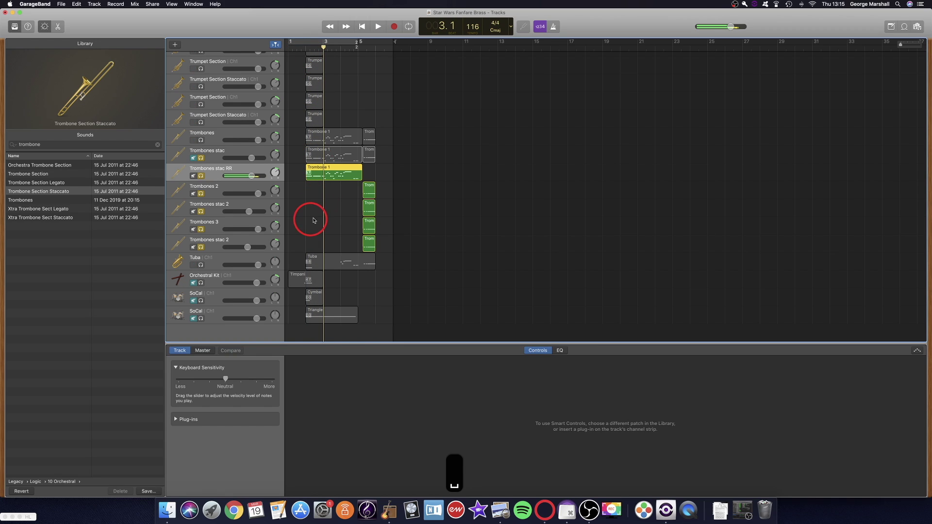
- Unmute the Trombones stac track, select the Trombones stac RR region and expand the plug-in settings of its track
{"action": "left_click", "coordinate": [318, 215]}
{"action": "left_click", "coordinate": [54, 192]}
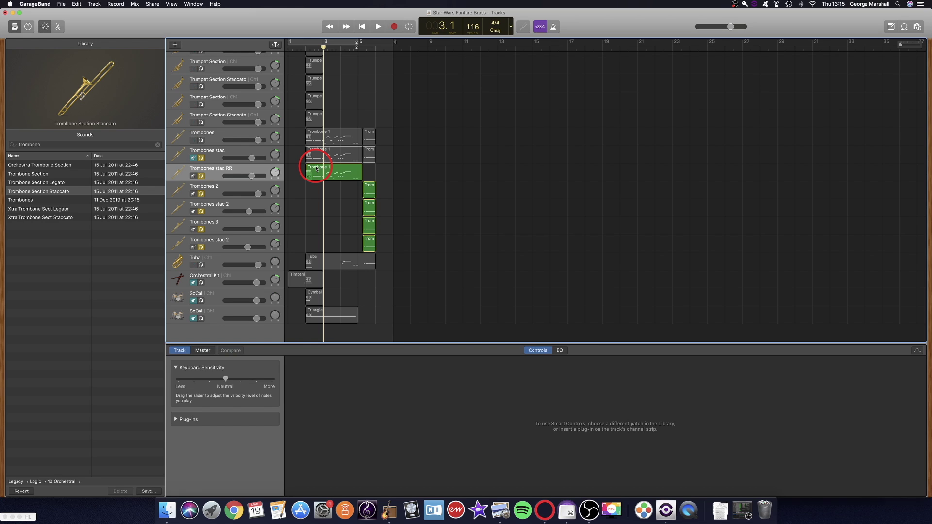
{"action": "left_click", "coordinate": [193, 157]}
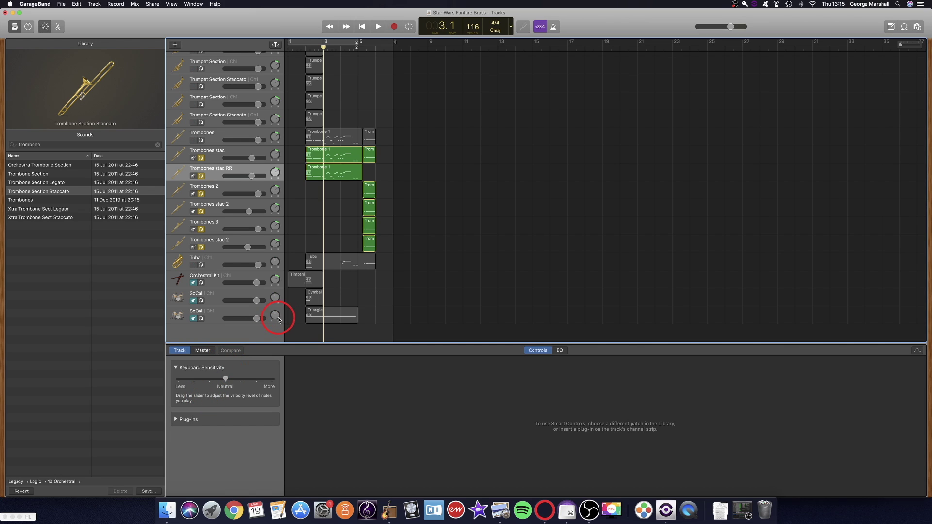
{"action": "left_click", "coordinate": [326, 170]}
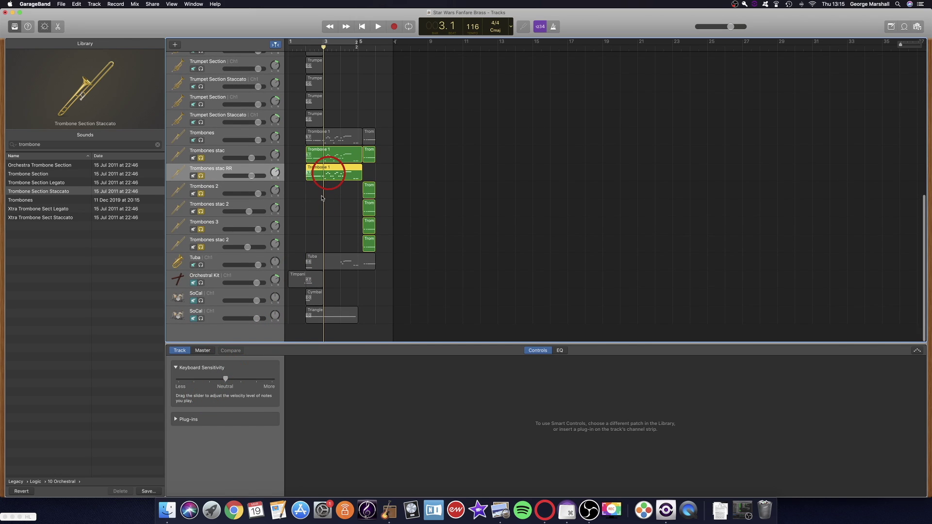
{"action": "left_click", "coordinate": [175, 419]}
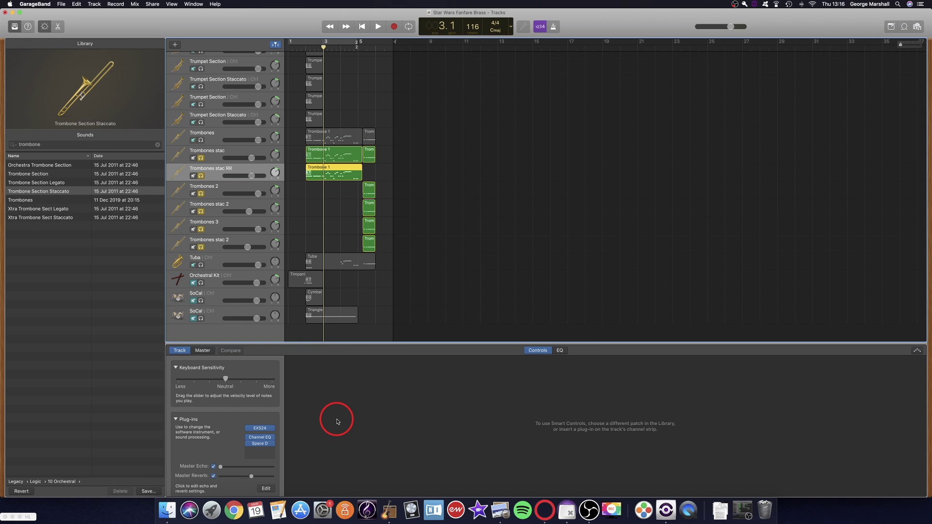
- Open the Trombones stac RR region's notes and raise all notes on the repeated bar 2 pitch two semitones to C3
{"action": "double_click", "coordinate": [337, 174]}
{"action": "left_click", "coordinate": [480, 308]}
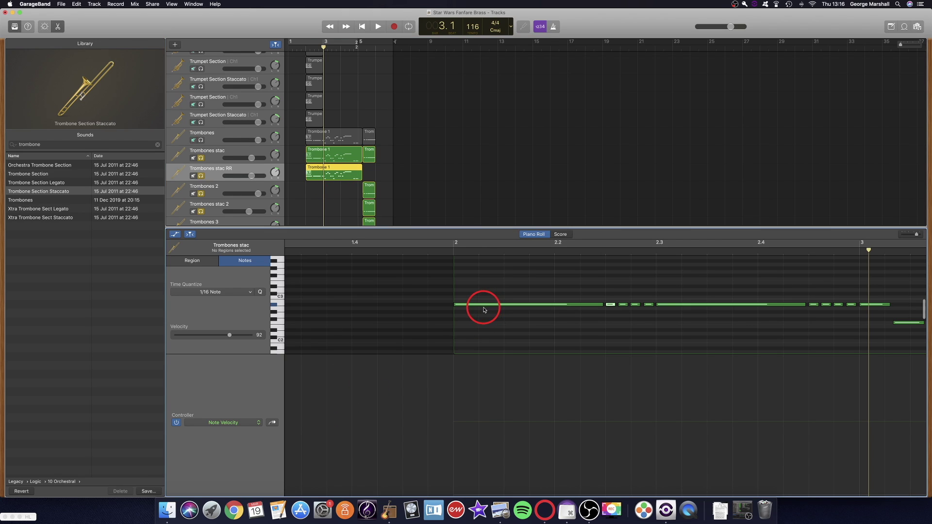
{"action": "left_click", "coordinate": [474, 306]}
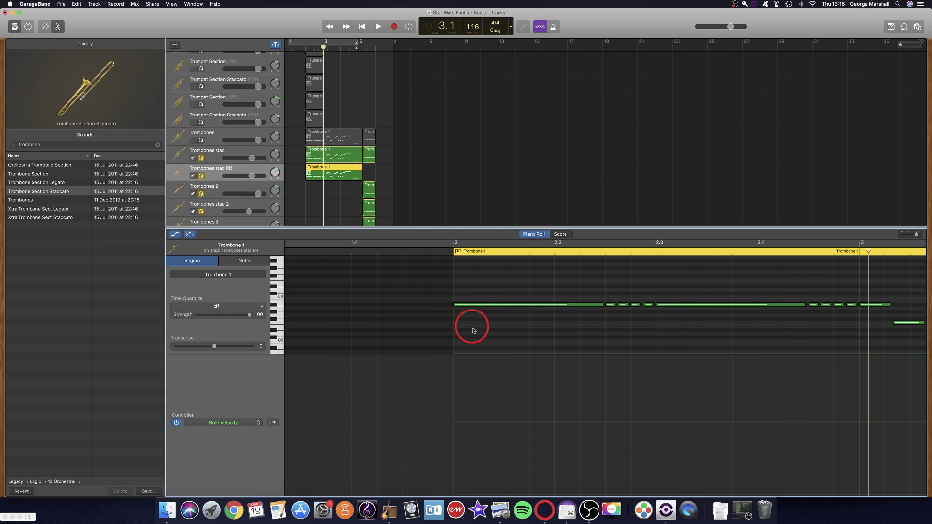
{"action": "scroll", "coordinate": [480, 327], "scroll_direction": "right", "scroll_amount": 5}
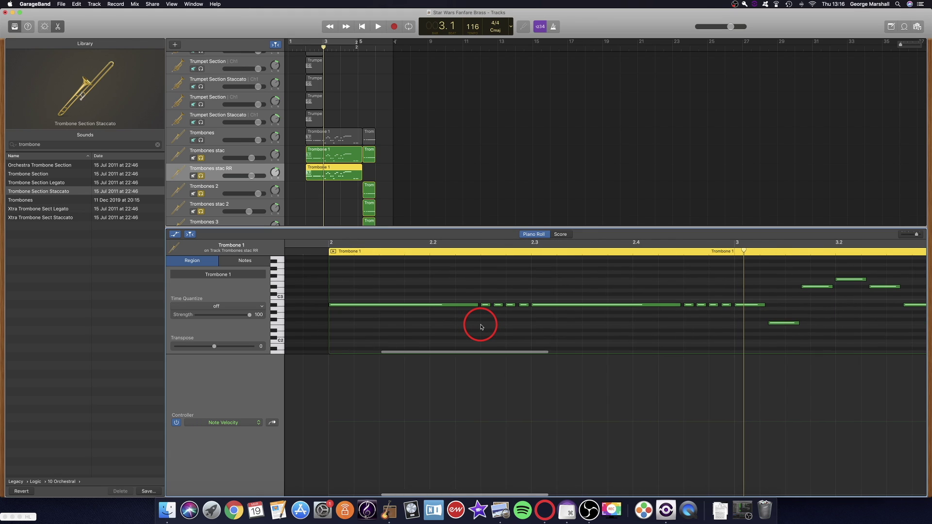
{"action": "scroll", "coordinate": [481, 327], "scroll_direction": "left", "scroll_amount": 3}
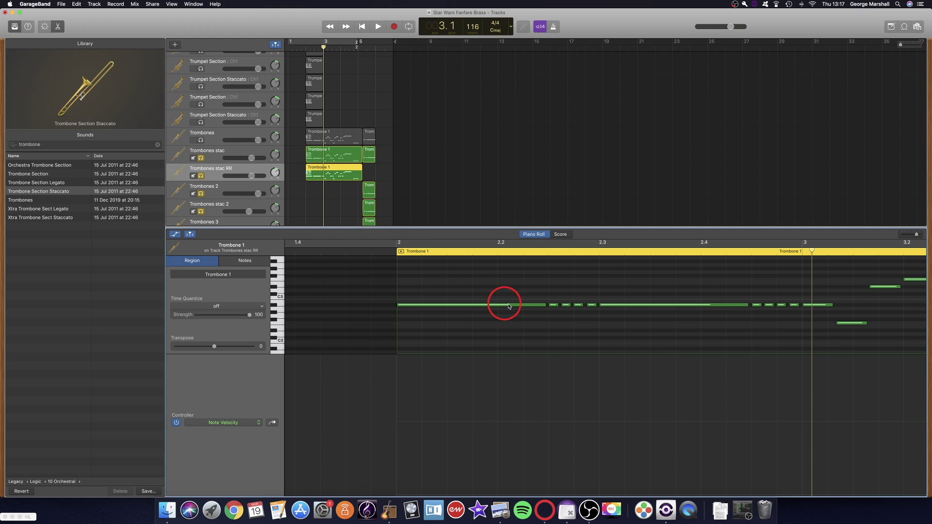
{"action": "left_click", "coordinate": [280, 304]}
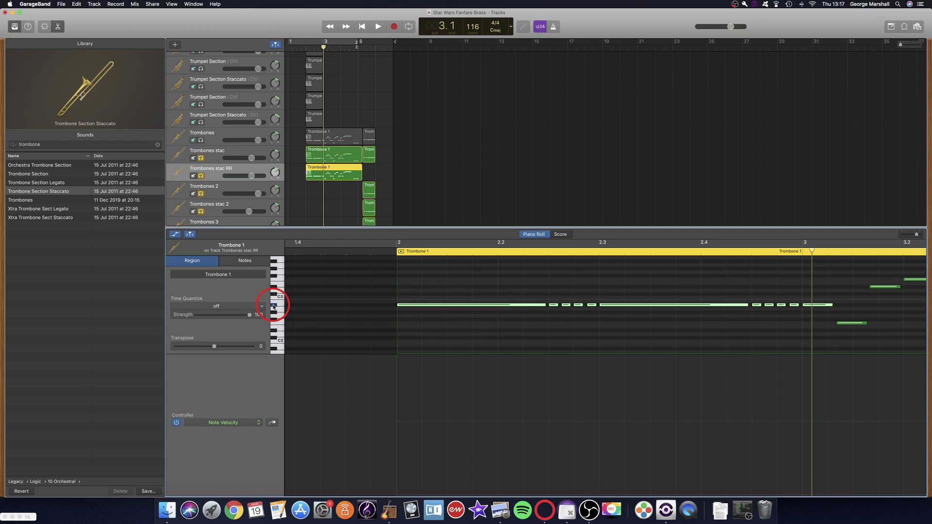
{"action": "left_click", "coordinate": [442, 306]}
{"action": "left_click_drag", "start_coordinate": [441, 307], "coordinate": [442, 299]}
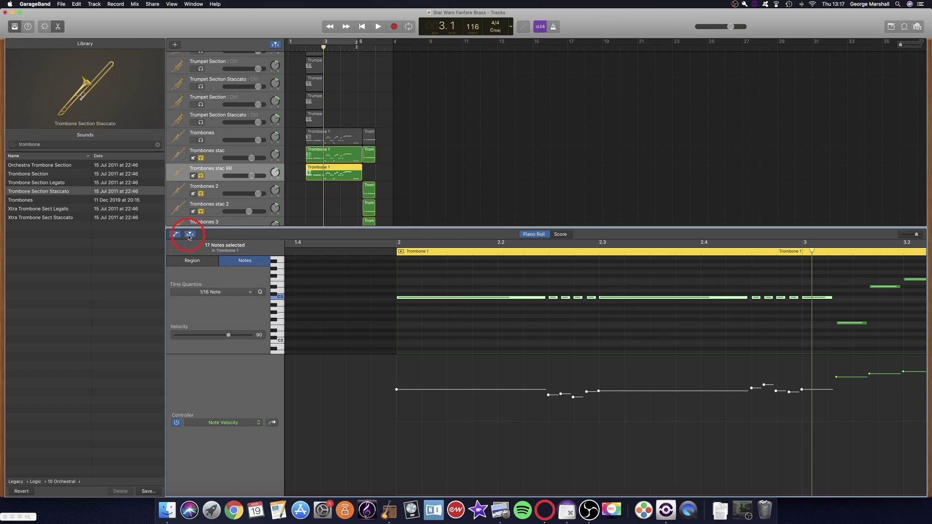
- Hide the note velocities and add a Pitch Shifter to the Trombones stac RR track with semitones at -2 and mix at 100%
{"action": "left_click", "coordinate": [175, 235]}
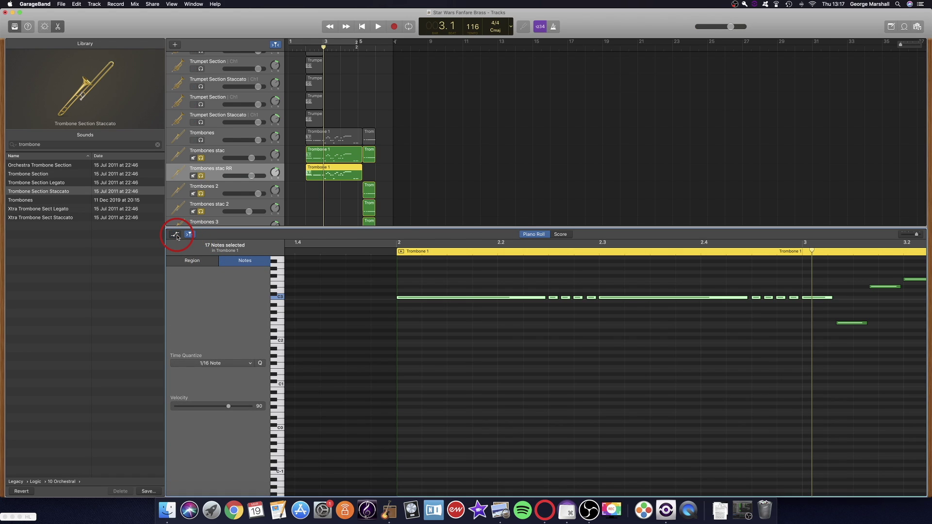
{"action": "left_click", "coordinate": [44, 26]}
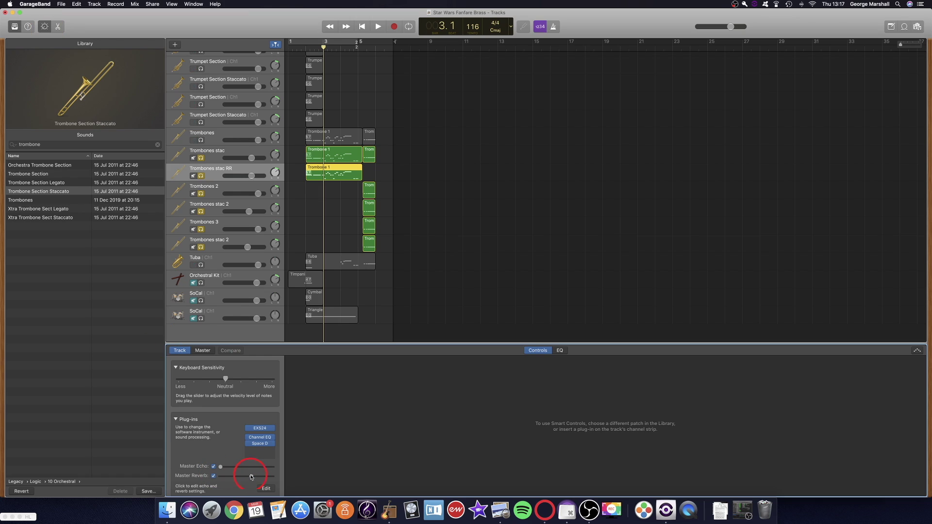
{"action": "left_click", "coordinate": [266, 440]}
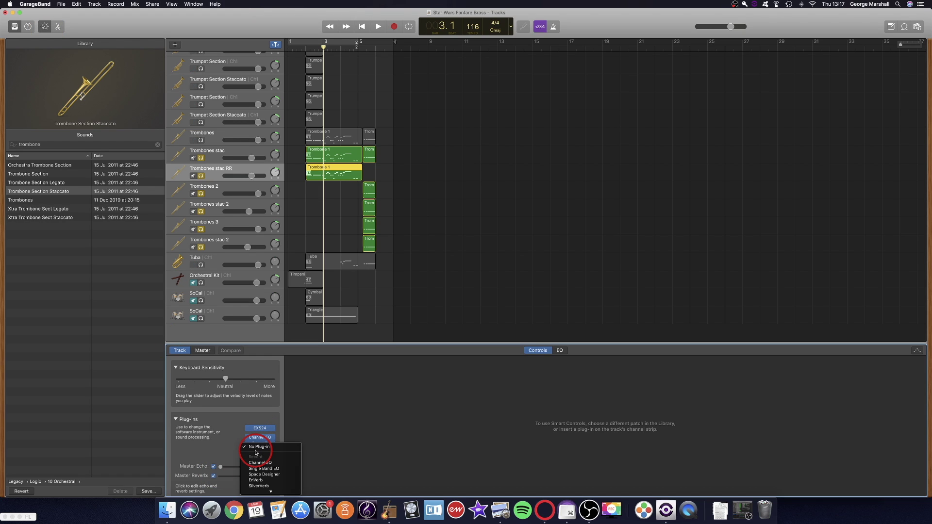
{"action": "mouse_move", "coordinate": [285, 470]}
{"action": "left_click", "coordinate": [319, 464]}
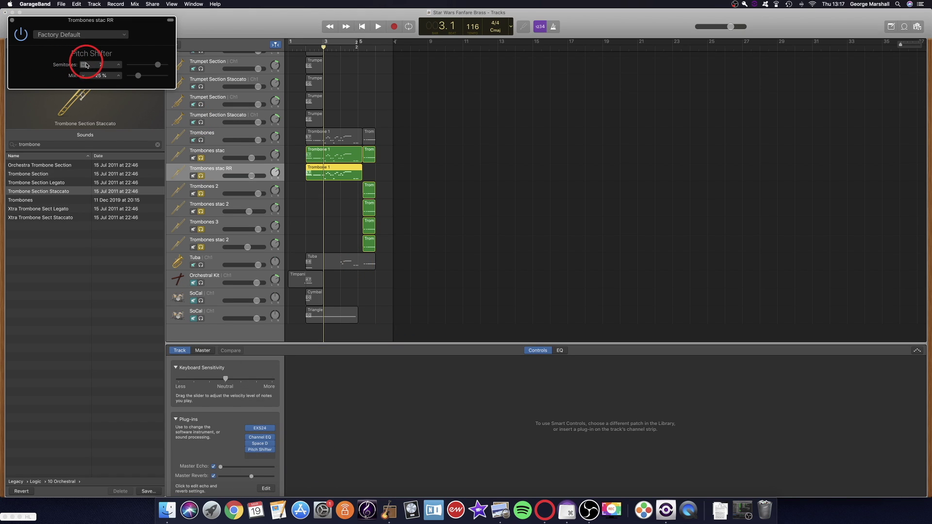
{"action": "left_click", "coordinate": [120, 76]}
{"action": "left_click_drag", "start_coordinate": [139, 77], "coordinate": [202, 77]}
{"action": "left_click", "coordinate": [83, 65]}
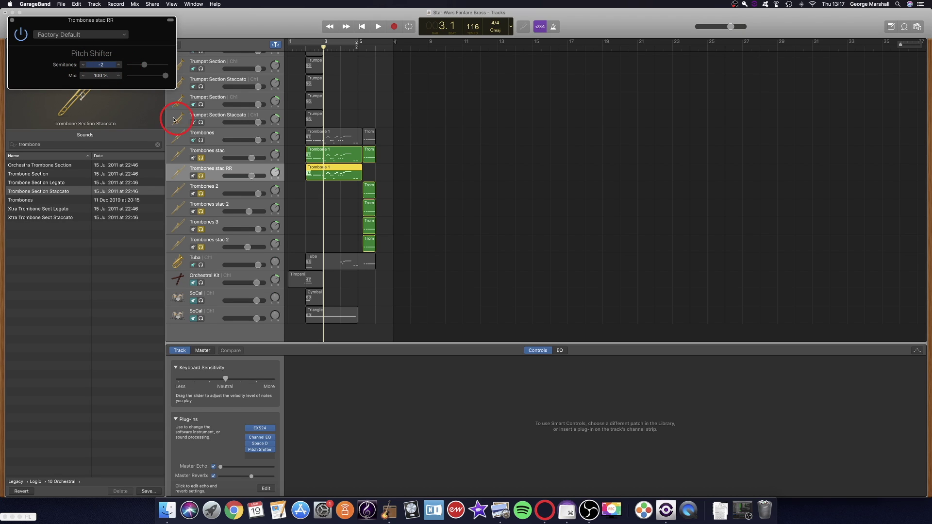
{"action": "left_click", "coordinate": [12, 21]}
- Unsolo the Trombones stac track and play the pitch-shifted Trombones stac RR track from just before bar 2
{"action": "left_click", "coordinate": [209, 169]}
{"action": "left_click", "coordinate": [201, 158]}
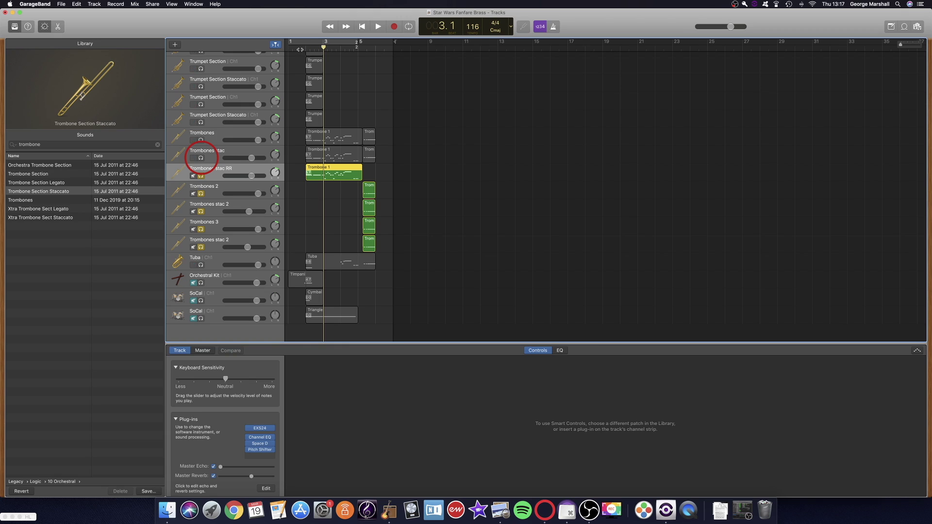
{"action": "left_click", "coordinate": [301, 45]}
{"action": "key", "text": "space"}
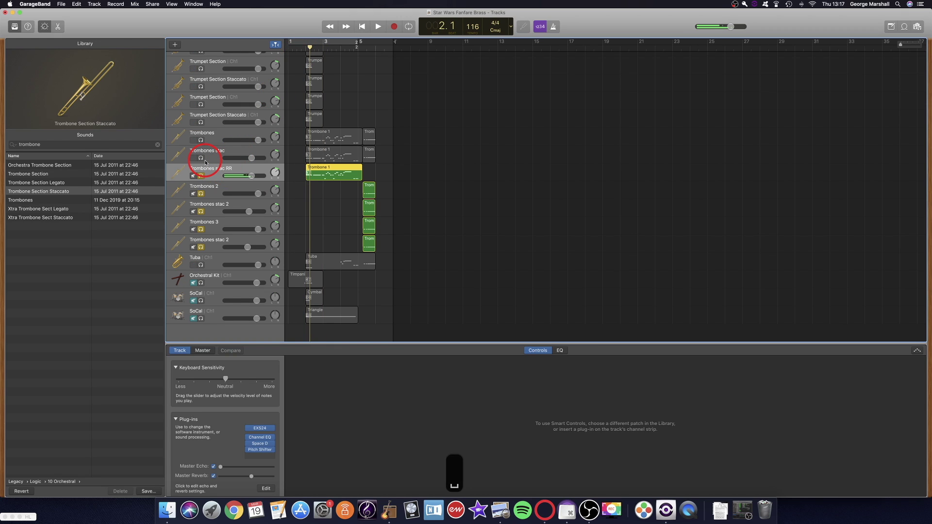
- Solo the Trombones stac track and play it together with Trombones stac RR from just before bar 2
{"action": "left_click", "coordinate": [201, 158]}
{"action": "left_click", "coordinate": [297, 46]}
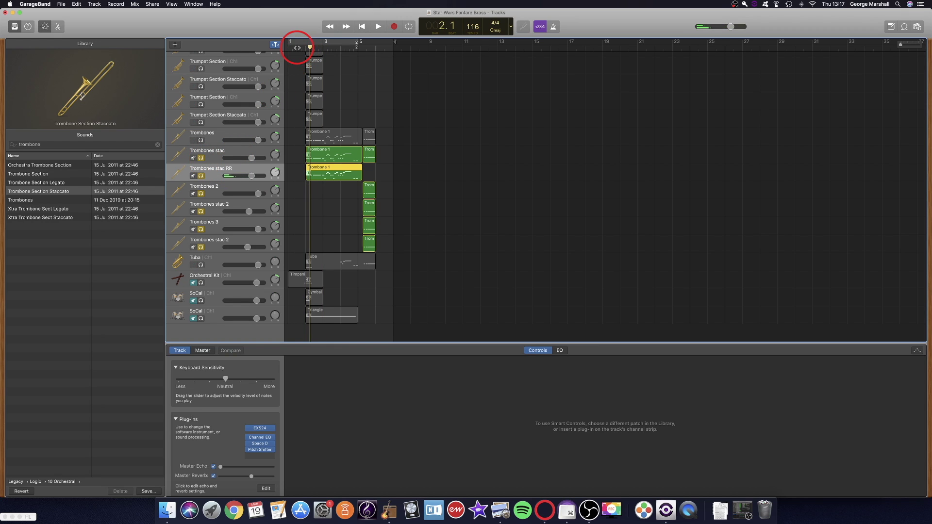
{"action": "key", "text": "space"}
{"action": "left_click", "coordinate": [217, 159]}
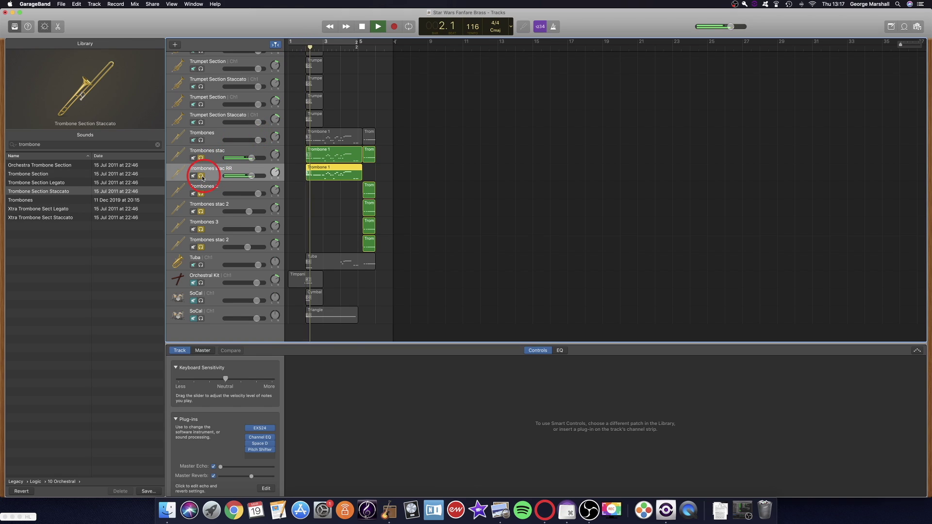
- Unsolo the Trombones stac track, replay Trombones stac RR from just before bar 2 and deselect its region
{"action": "left_click", "coordinate": [201, 176]}
{"action": "left_click", "coordinate": [203, 177]}
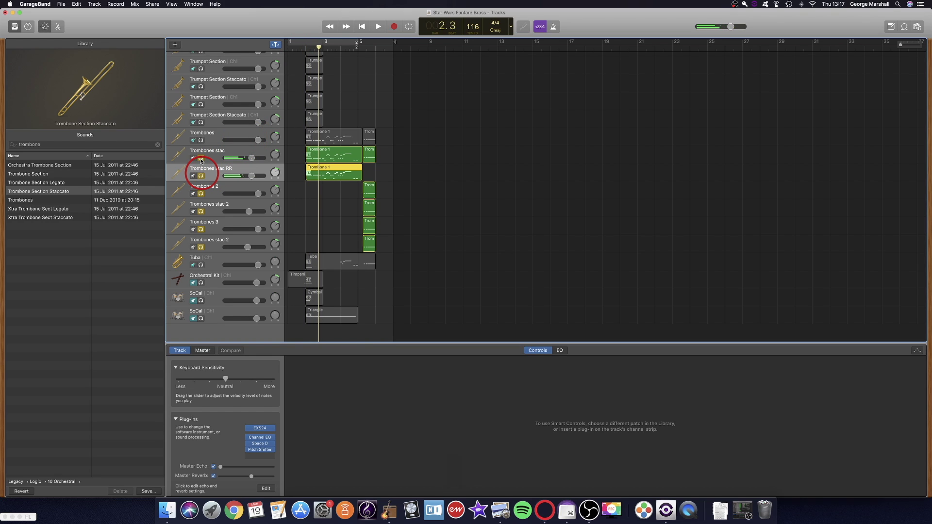
{"action": "left_click", "coordinate": [298, 44]}
{"action": "key", "text": "space"}
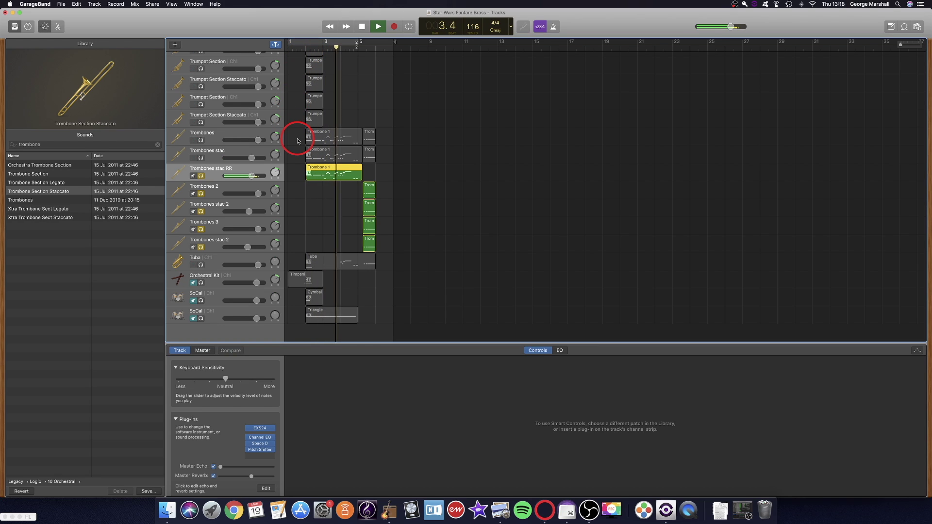
{"action": "key", "text": "space"}
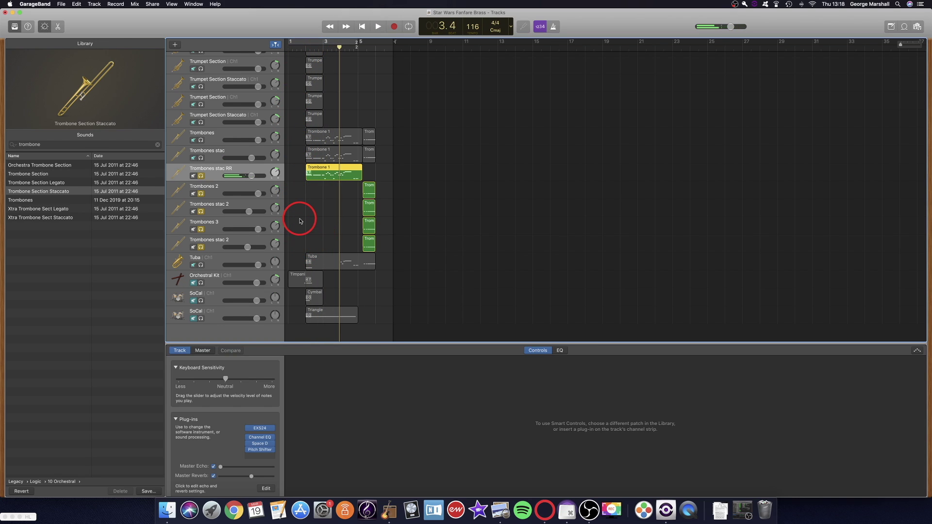
{"action": "left_click", "coordinate": [321, 206]}
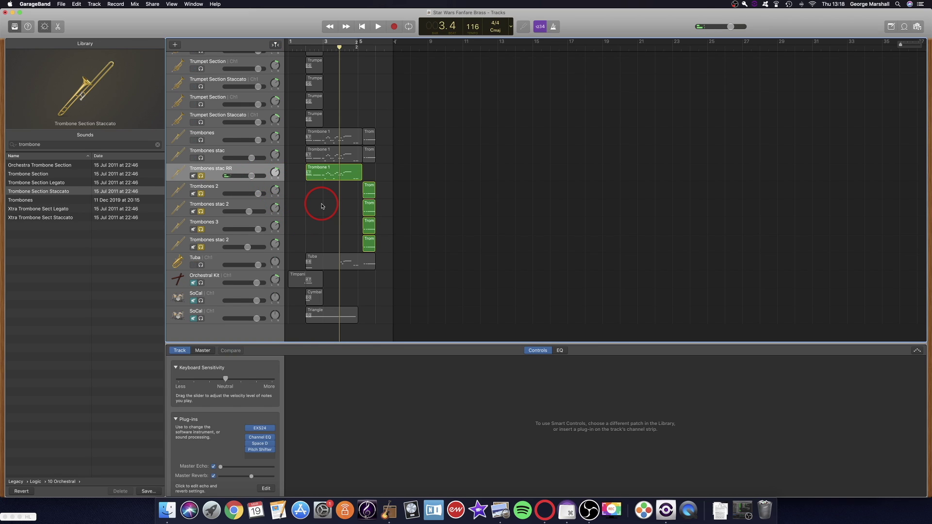
- Move the Pitch Shifter to the top of the Trombones stac RR plug-in list, close the plug-in window and play the track
{"action": "left_click", "coordinate": [262, 450]}
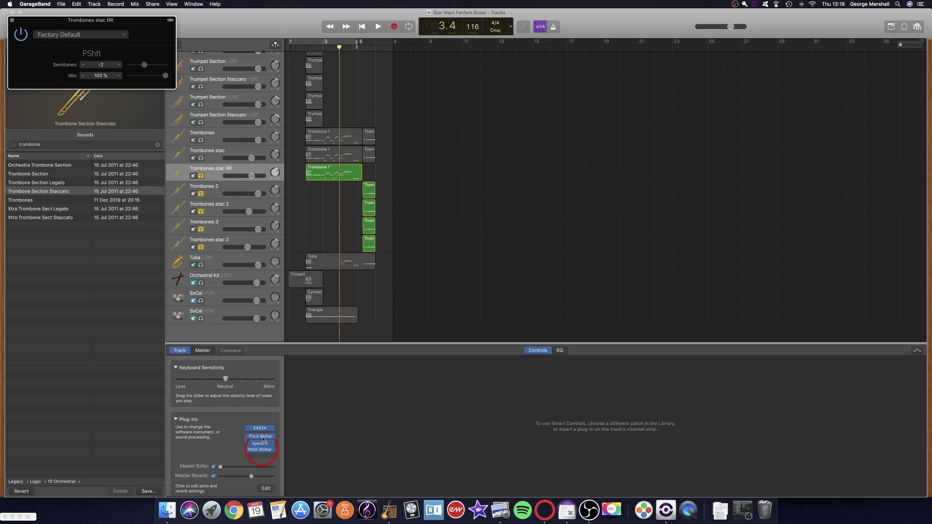
{"action": "left_click_drag", "start_coordinate": [262, 437], "coordinate": [267, 437]}
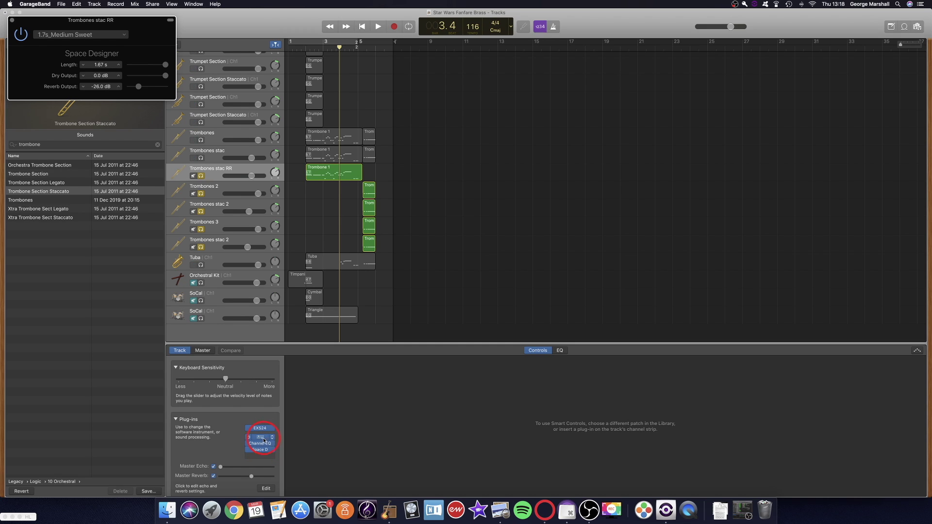
{"action": "left_click", "coordinate": [300, 48]}
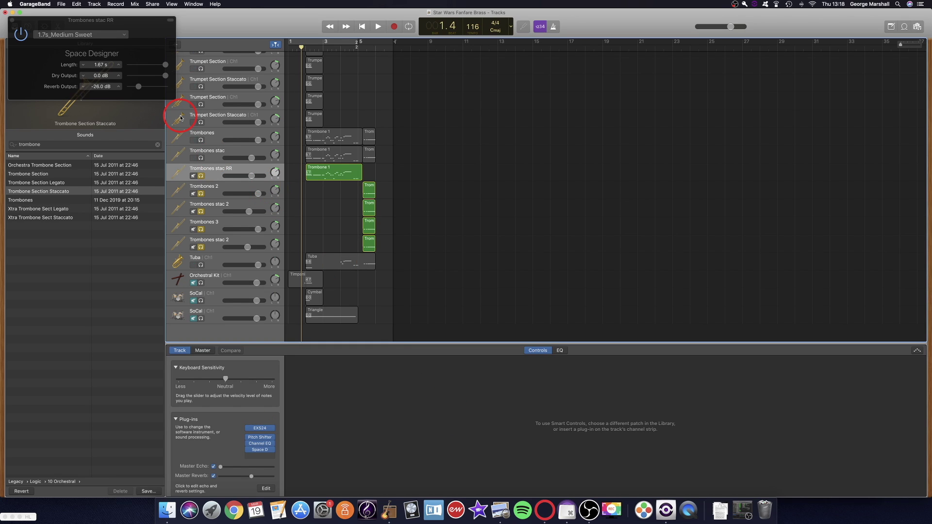
{"action": "left_click", "coordinate": [12, 20]}
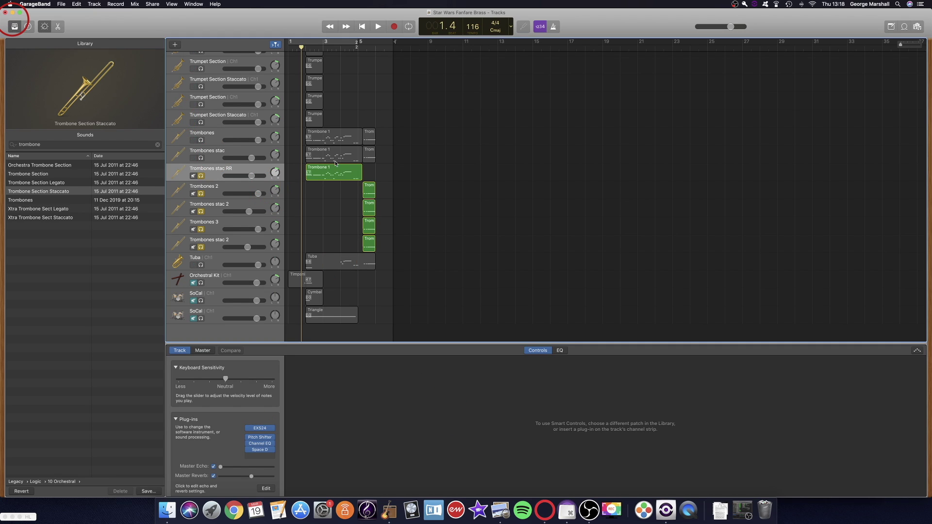
{"action": "left_click", "coordinate": [340, 217]}
{"action": "key", "text": "space"}
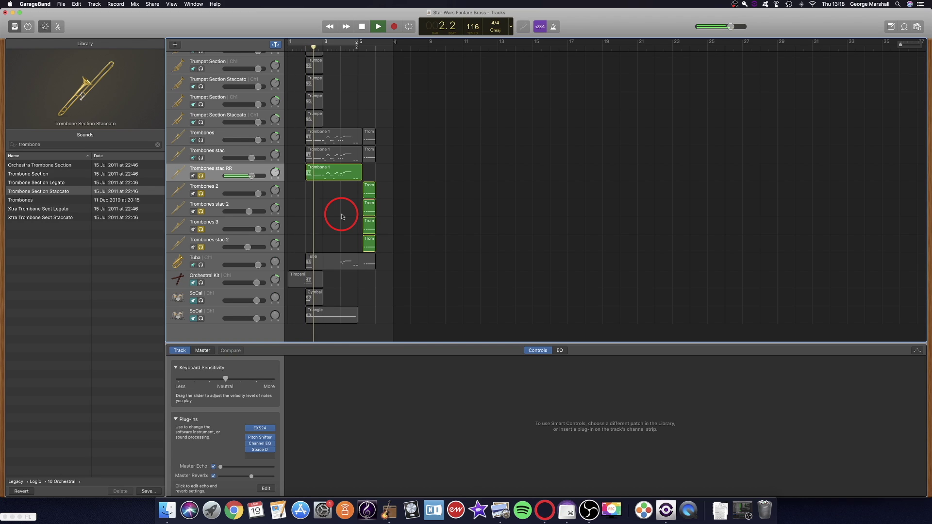
{"action": "key", "text": "space"}
- Set the moved Pitch Shifter to -2 semitones and 100% mix, then play the track from just before bar 2
{"action": "left_click", "coordinate": [259, 439]}
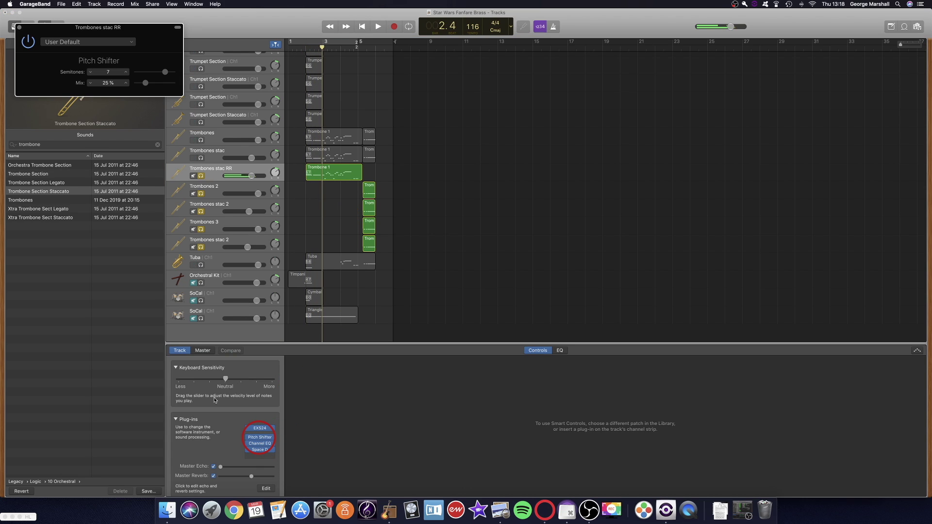
{"action": "left_click", "coordinate": [158, 72]}
{"action": "left_click_drag", "start_coordinate": [159, 74], "coordinate": [261, 88]}
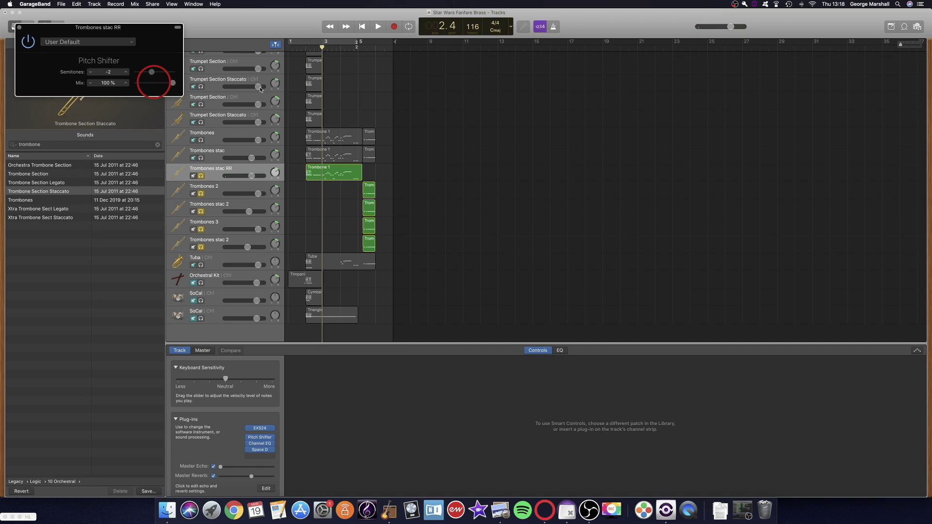
{"action": "left_click_drag", "start_coordinate": [310, 44], "coordinate": [301, 46]}
{"action": "key", "text": "space"}
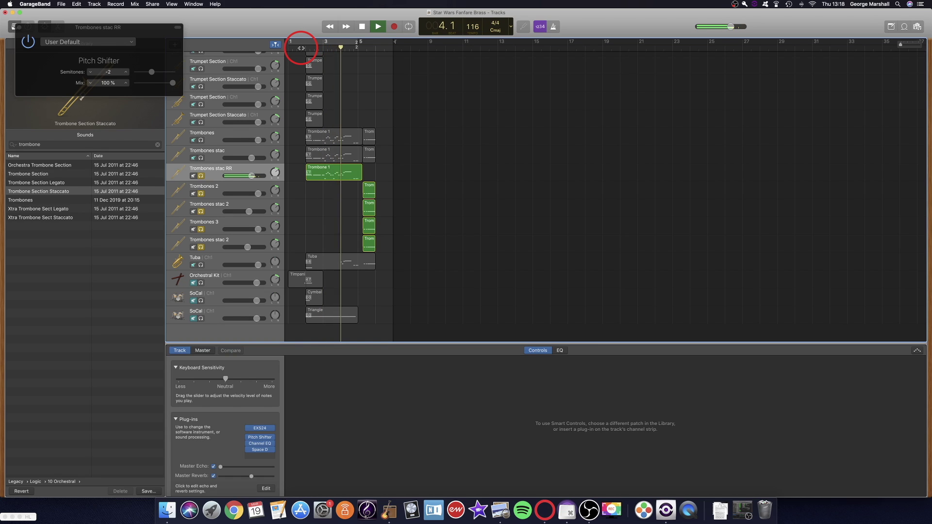
{"action": "key", "text": "space"}
{"action": "left_click", "coordinate": [20, 28]}
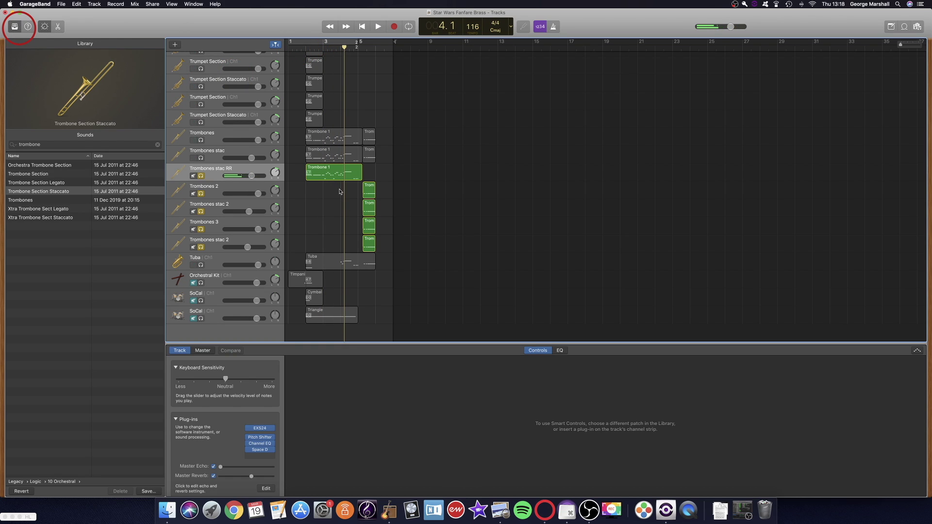
- Open the Trombones stac RR region's notes and undo the recent Pitch Shifter changes
{"action": "double_click", "coordinate": [328, 176]}
{"action": "scroll", "coordinate": [449, 354], "scroll_direction": "right", "scroll_amount": 5}
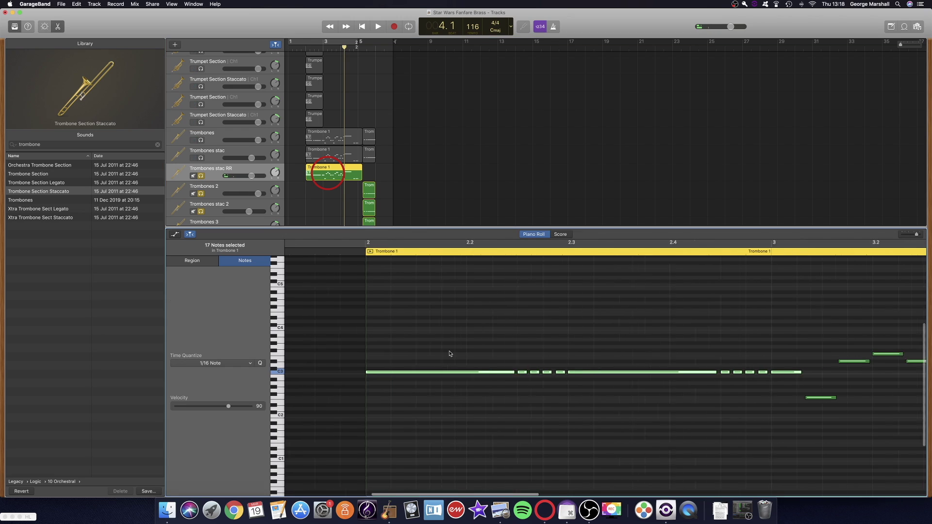
{"action": "scroll", "coordinate": [449, 353], "scroll_direction": "right", "scroll_amount": 2}
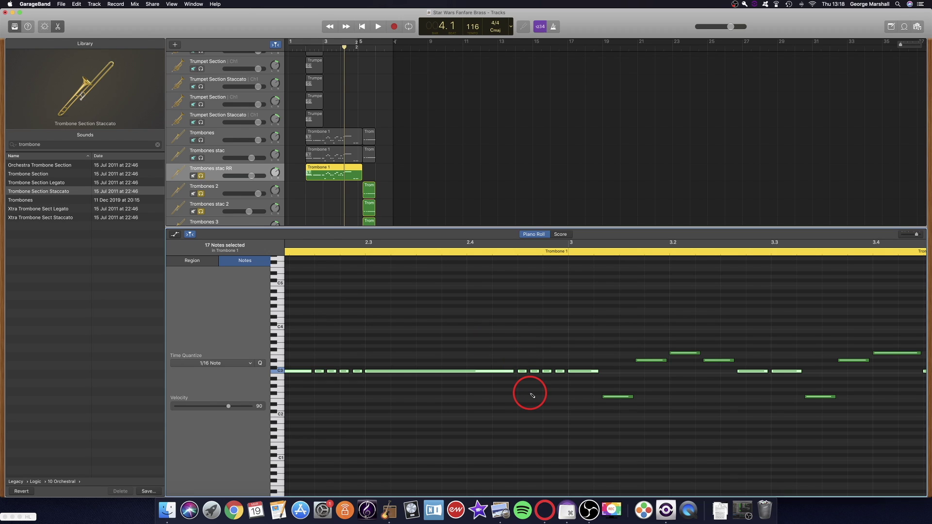
{"action": "key", "text": "super+z"}
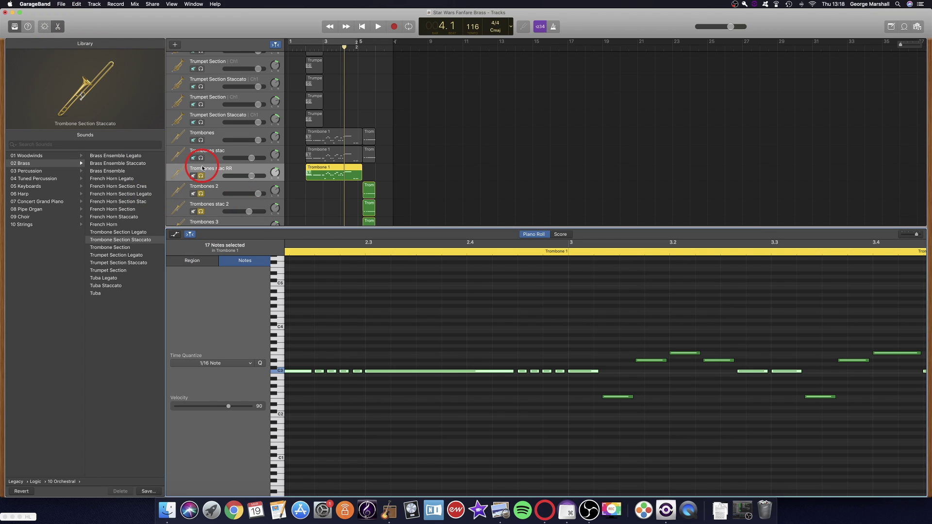
{"action": "scroll", "coordinate": [591, 395], "scroll_direction": "right", "scroll_amount": 5}
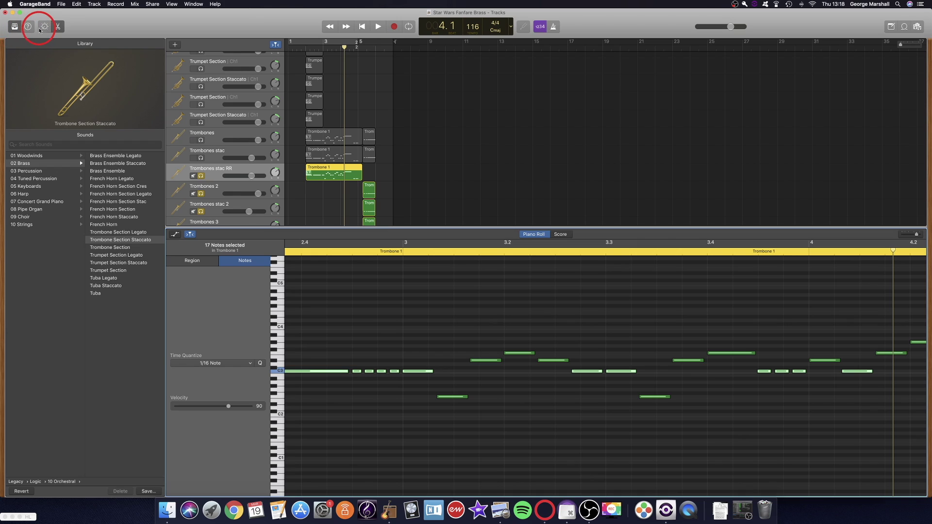
- Reopen the Trombones stac RR region's note editor and audition the first note of bar 3
{"action": "left_click", "coordinate": [44, 27]}
{"action": "left_click", "coordinate": [45, 26]}
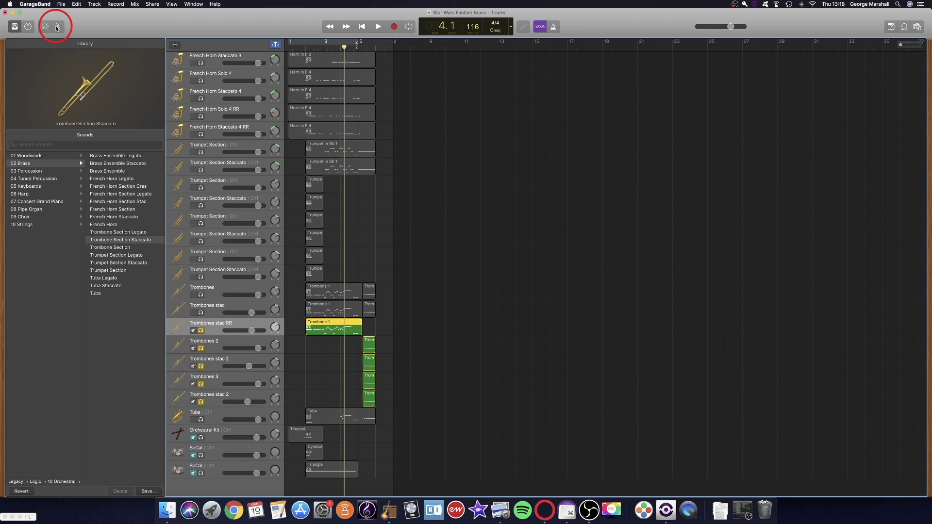
{"action": "left_click", "coordinate": [57, 27]}
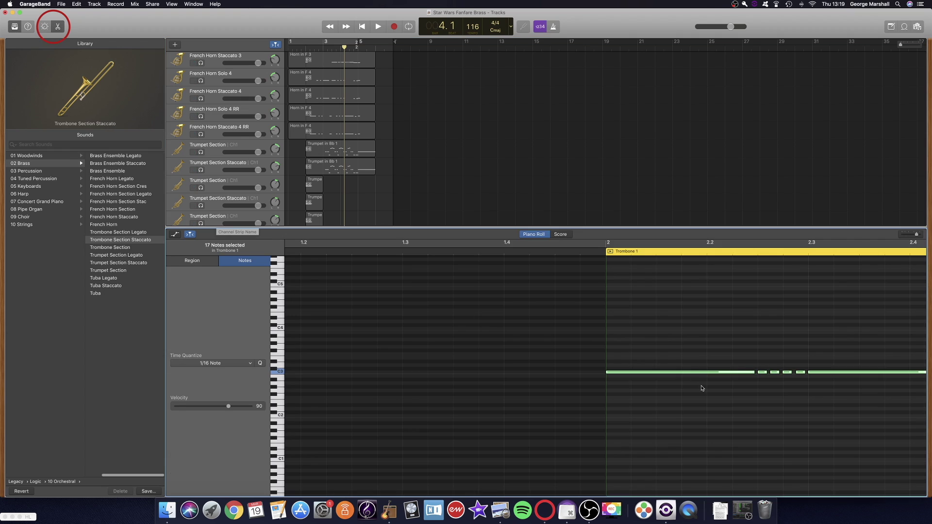
{"action": "scroll", "coordinate": [701, 388], "scroll_direction": "right", "scroll_amount": 13}
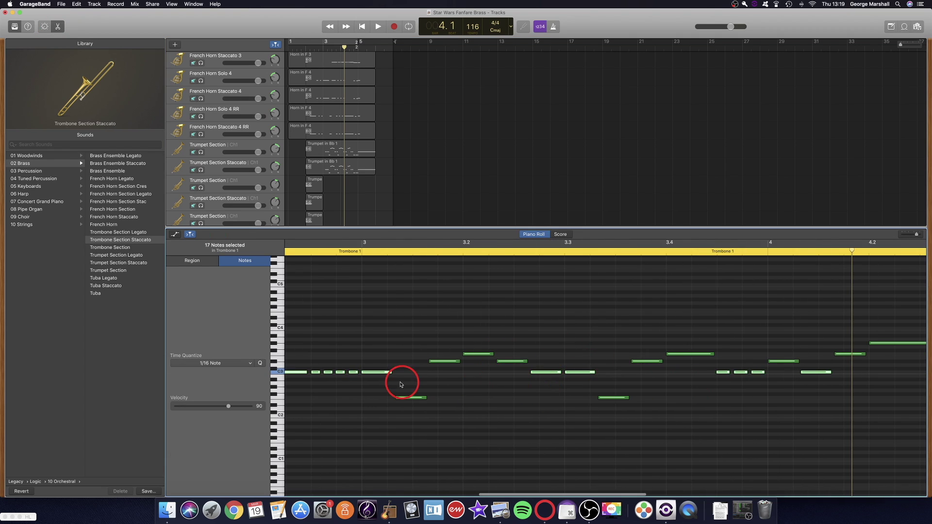
{"action": "left_click", "coordinate": [376, 373]}
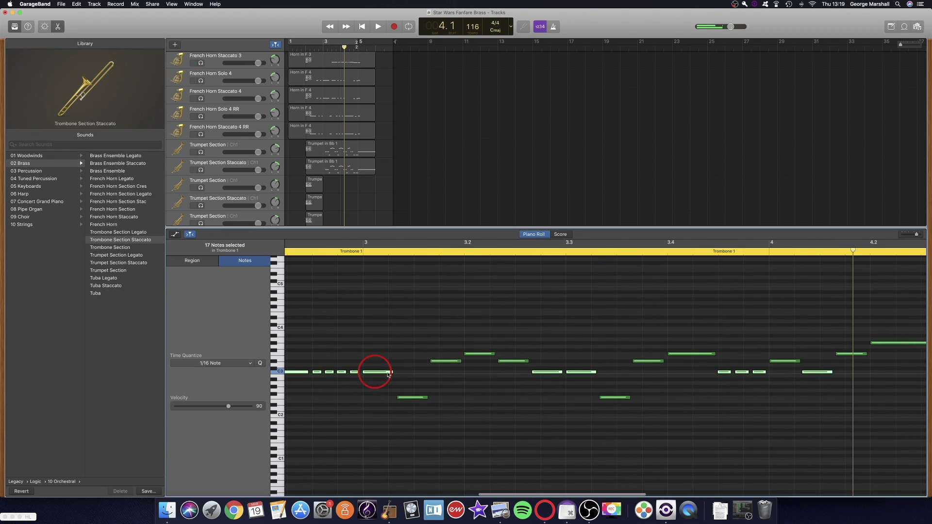
- Place the Pitch Shifter at the top of the Trombones stac RR plug-in list with semitones at -2 and mix at 100%
{"action": "left_click", "coordinate": [45, 27]}
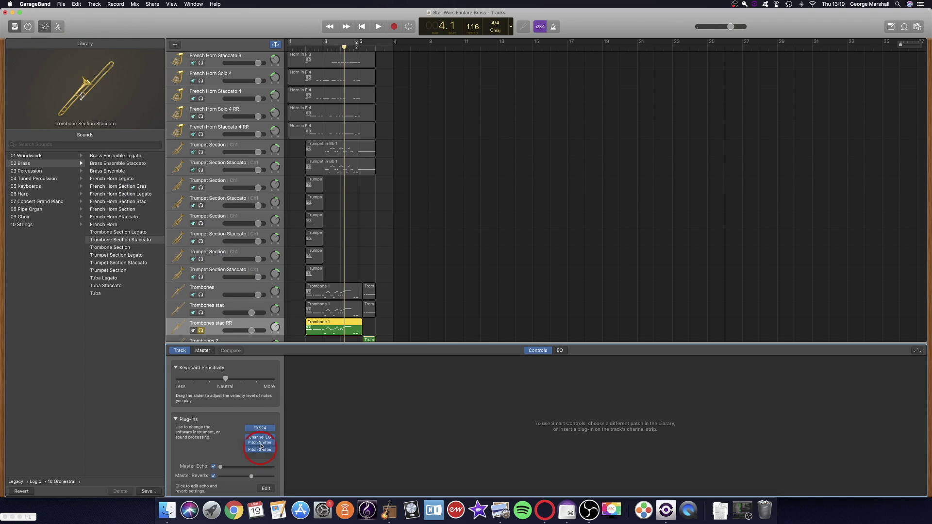
{"action": "left_click_drag", "start_coordinate": [260, 436], "coordinate": [261, 435]}
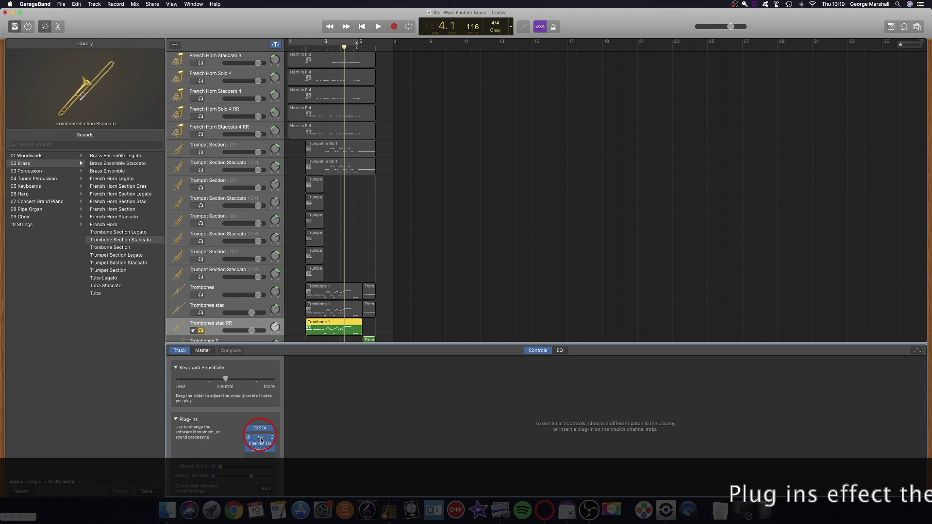
{"action": "left_click", "coordinate": [260, 438]}
{"action": "mouse_move", "coordinate": [154, 79]}
{"action": "left_mouse_down"}
{"action": "mouse_move", "coordinate": [167, 79]}
{"action": "mouse_move", "coordinate": [159, 82]}
{"action": "left_mouse_up"}
{"action": "left_click_drag", "start_coordinate": [152, 91], "coordinate": [169, 89]}
{"action": "left_click", "coordinate": [26, 34]}
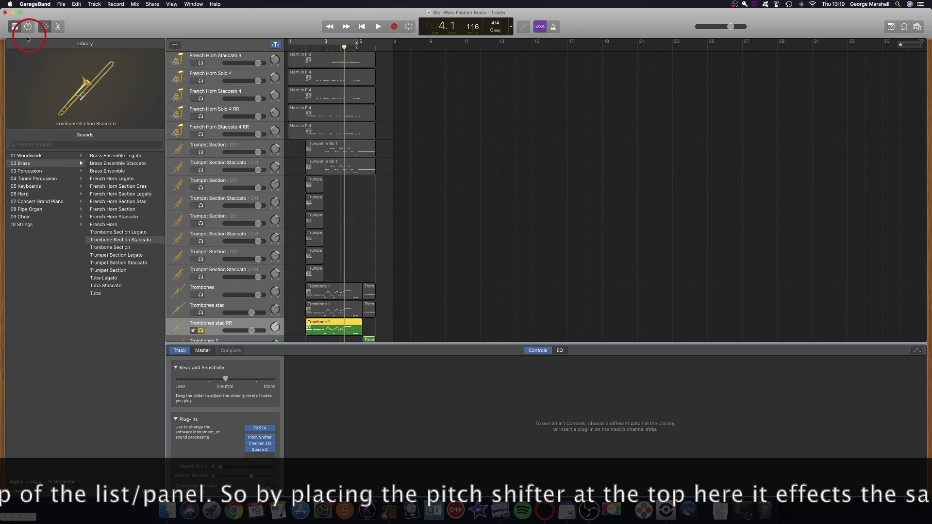
- Play the Trombones stac RR track from just before bar 2 with the reordered plug-ins
{"action": "left_click", "coordinate": [300, 47]}
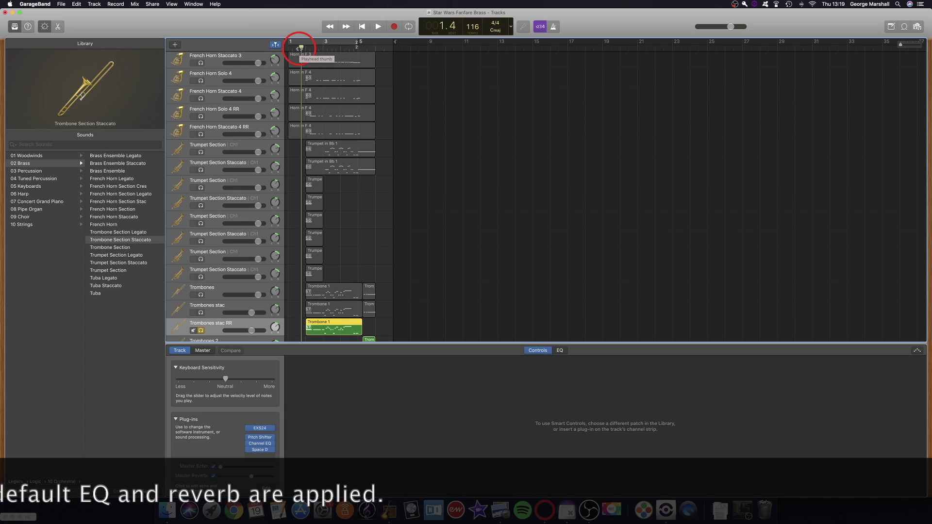
{"action": "key", "text": "space"}
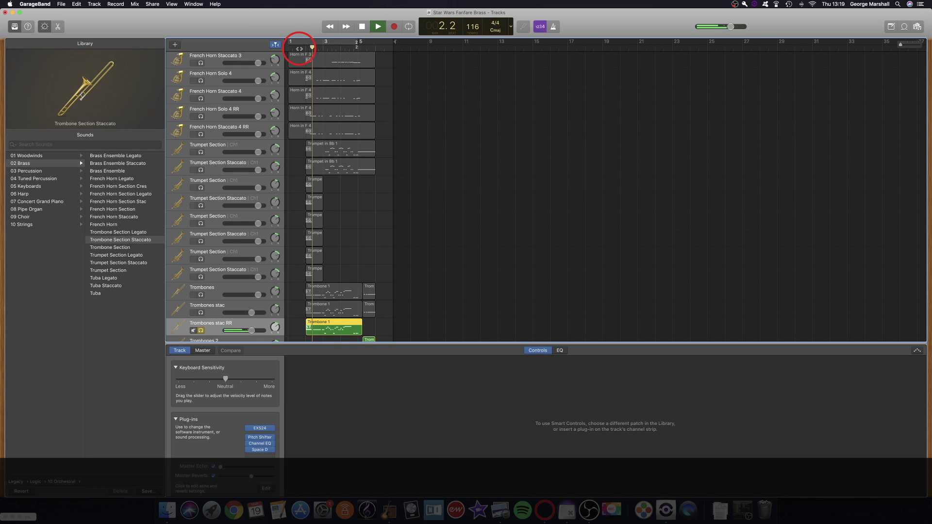
{"action": "key", "text": "space"}
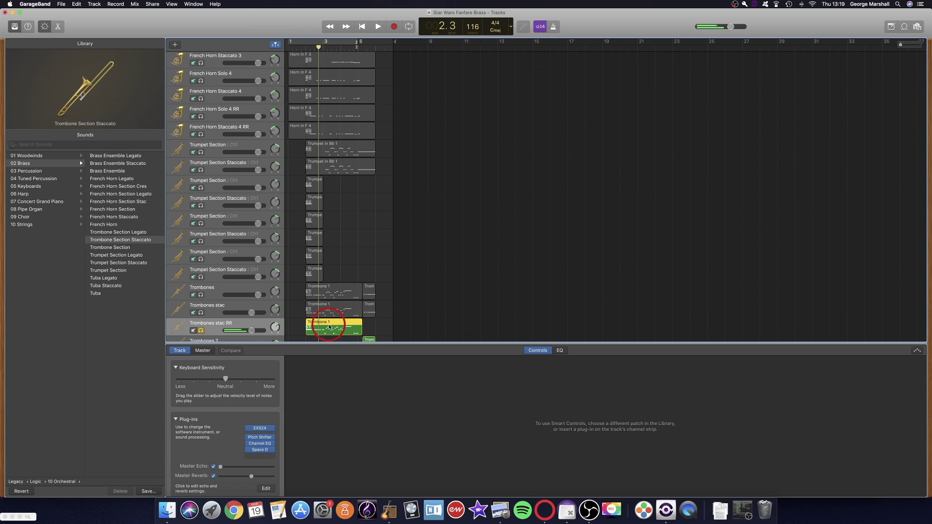
- Open the Trombones stac RR region's notes and delete the two groups of non-repeated melody notes in bar 3, keeping the repeated C3 notes
{"action": "double_click", "coordinate": [327, 323]}
{"action": "scroll", "coordinate": [592, 368], "scroll_direction": "right", "scroll_amount": 5}
{"action": "left_click_drag", "start_coordinate": [596, 339], "coordinate": [691, 426]}
{"action": "key", "text": "BackSpace"}
{"action": "scroll", "coordinate": [693, 426], "scroll_direction": "right", "scroll_amount": 5}
{"action": "scroll", "coordinate": [694, 426], "scroll_direction": "right", "scroll_amount": 2}
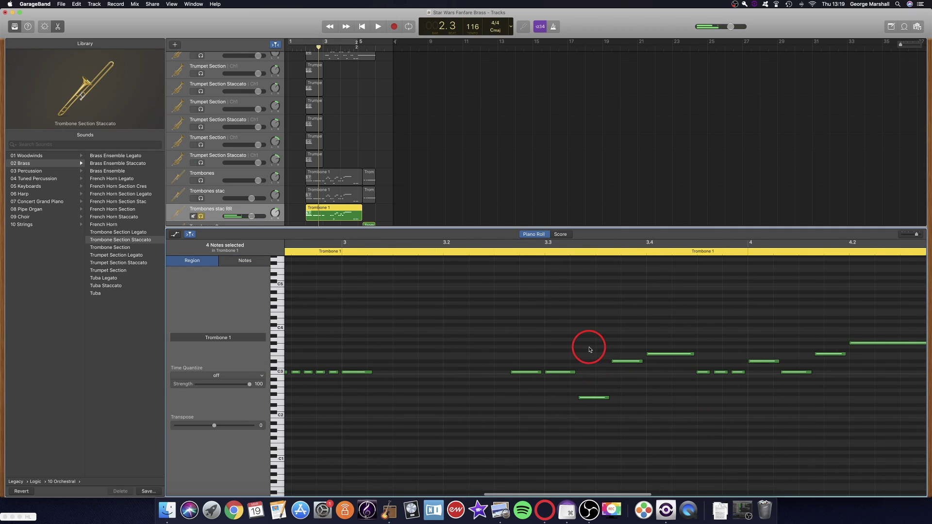
{"action": "left_click_drag", "start_coordinate": [588, 335], "coordinate": [670, 418]}
{"action": "key", "text": "BackSpace"}
- Delete the four melody notes at the start of bar 4 and the first of the three low notes at beat 4.4
{"action": "scroll", "coordinate": [672, 412], "scroll_direction": "right", "scroll_amount": 8}
{"action": "left_click_drag", "start_coordinate": [520, 323], "coordinate": [654, 422]}
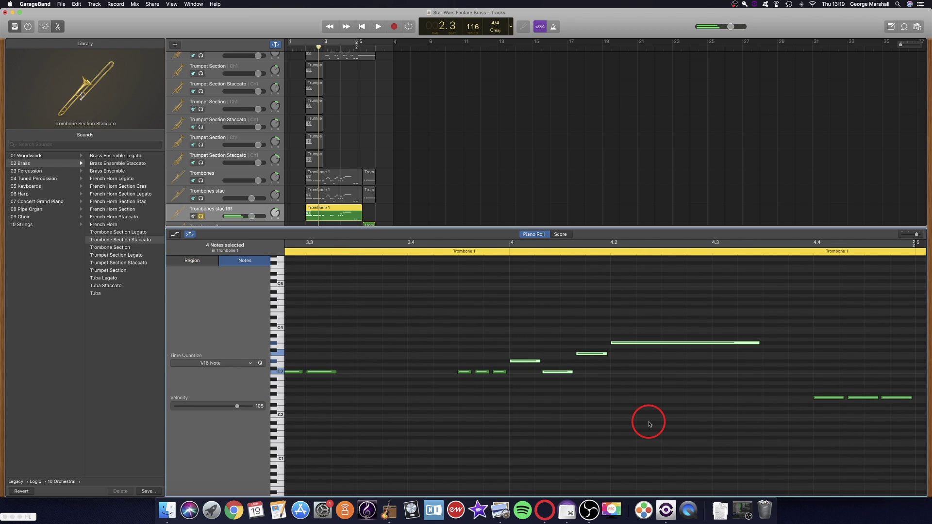
{"action": "key", "text": "BackSpace"}
{"action": "scroll", "coordinate": [648, 418], "scroll_direction": "right", "scroll_amount": 6}
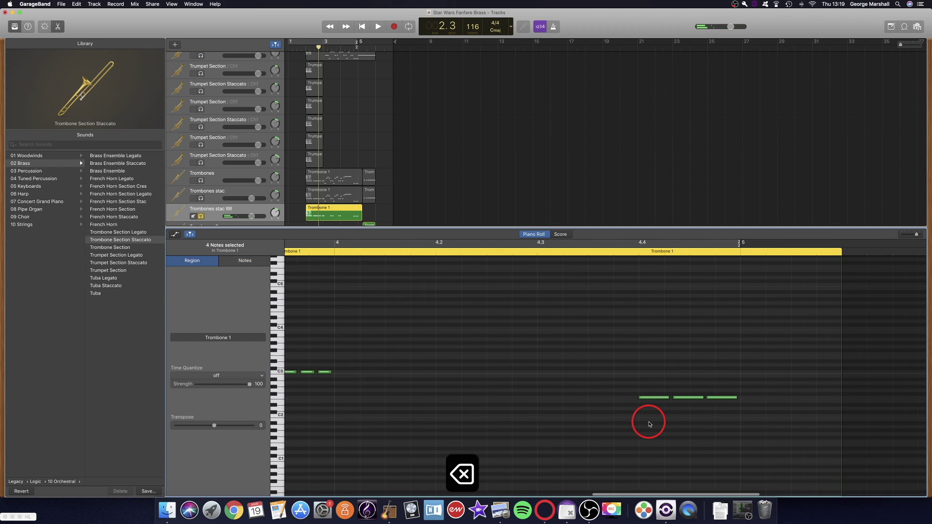
{"action": "left_click", "coordinate": [655, 397]}
{"action": "left_click", "coordinate": [698, 397]}
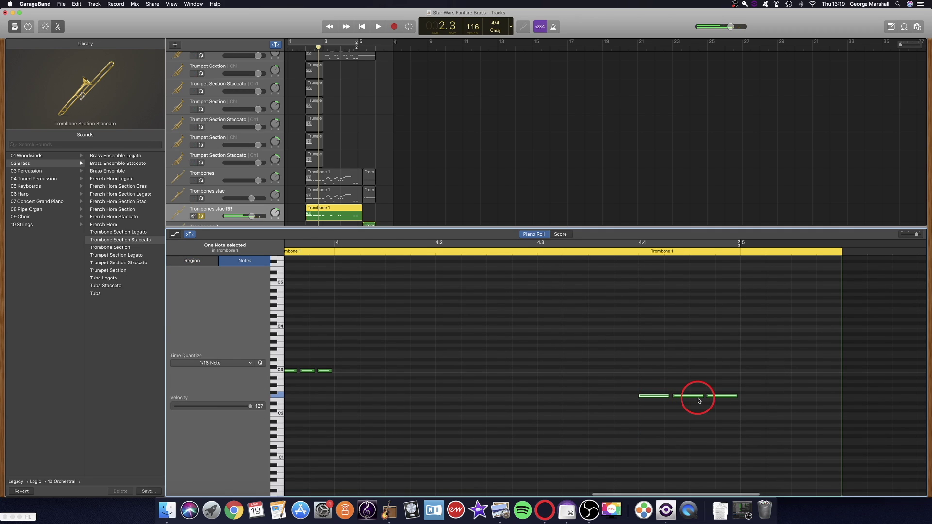
{"action": "key", "text": "BackSpace"}
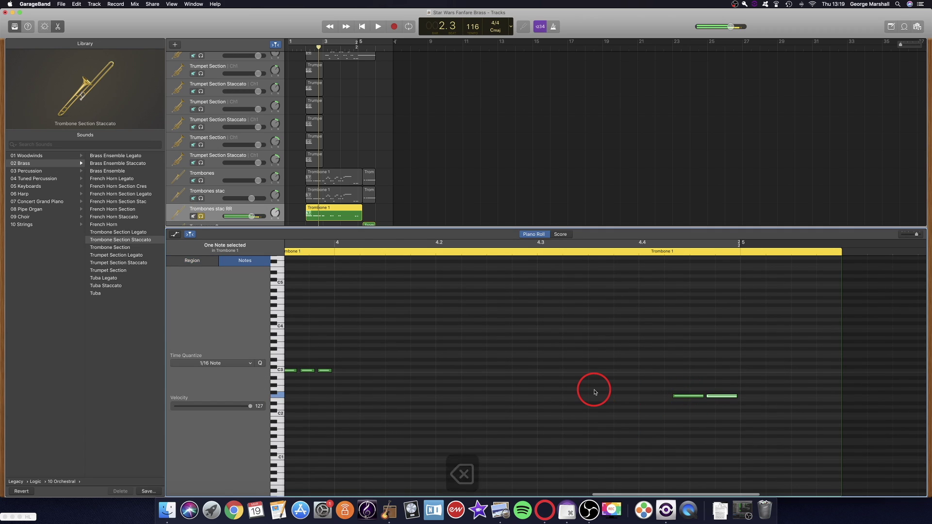
{"action": "scroll", "coordinate": [594, 390], "scroll_direction": "left", "scroll_amount": 5}
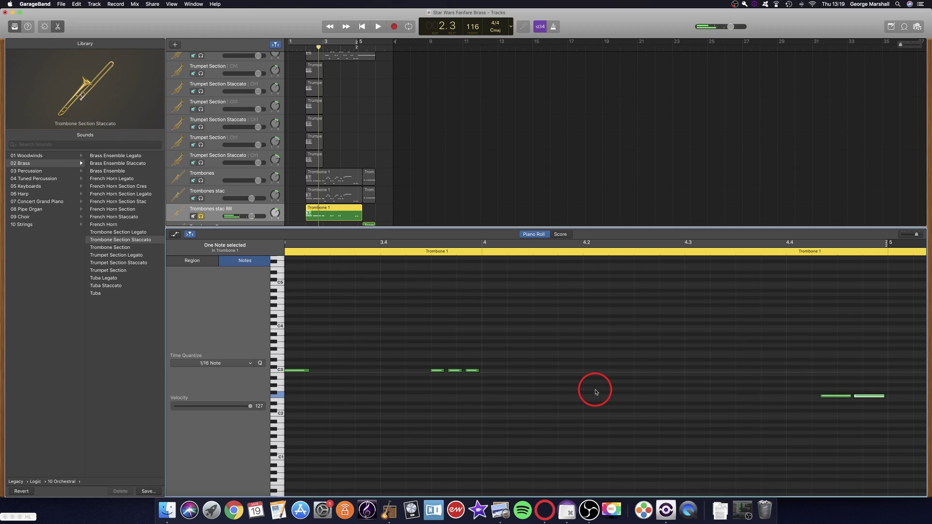
- Delete the first and third of the three low notes at beat 4.4 and the first of the three C3 notes ending bar 3
{"action": "key", "text": "super+z"}
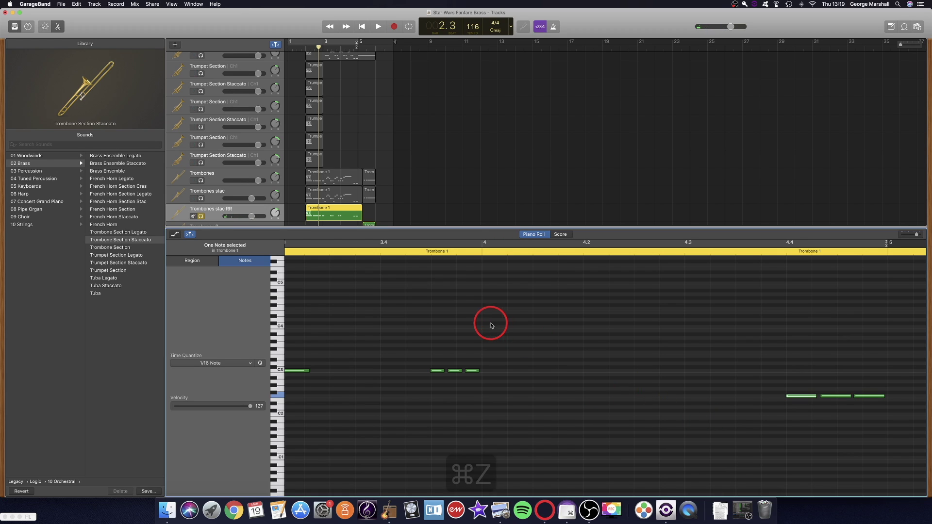
{"action": "left_click", "coordinate": [794, 413]}
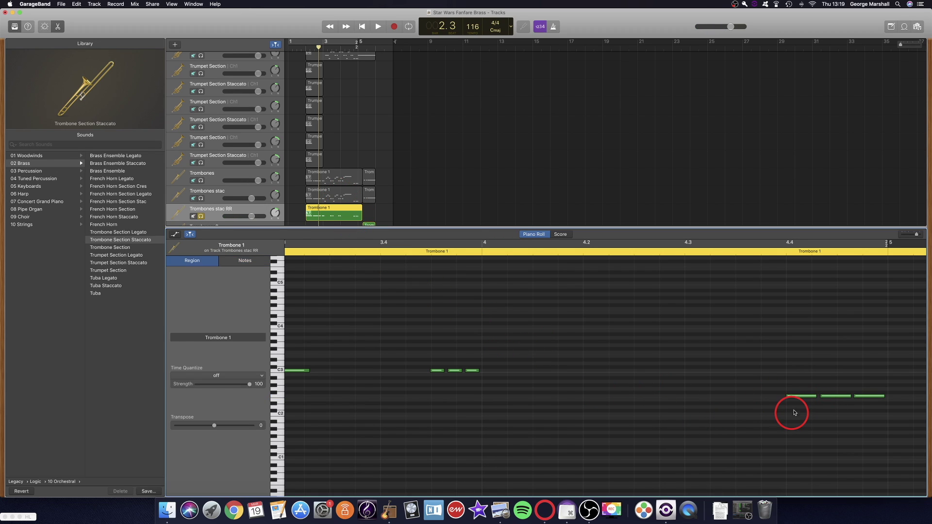
{"action": "left_click", "coordinate": [800, 396]}
{"action": "key", "text": "BackSpace"}
{"action": "left_click", "coordinate": [867, 397]}
{"action": "key", "text": "BackSpace"}
{"action": "key", "text": "BackSpace"}
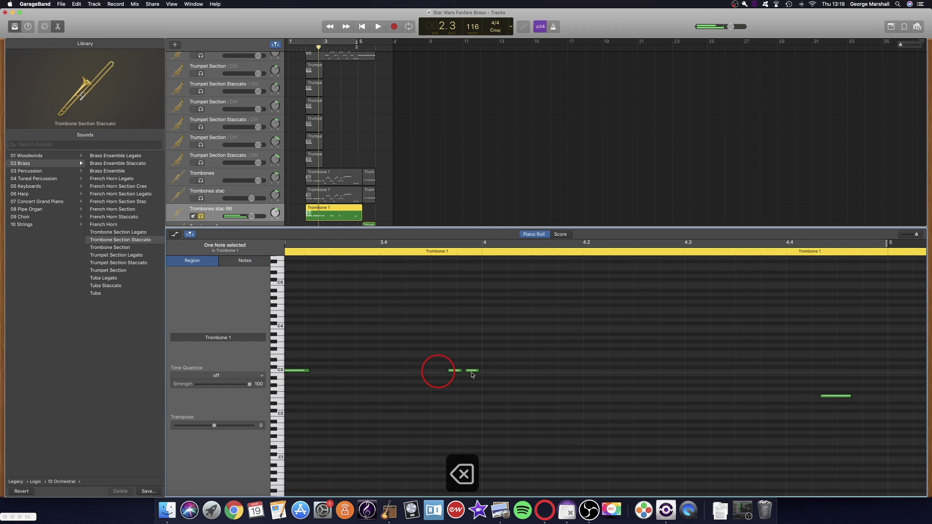
- Examine the Trombones stac region's notes from bar 2 to bar 4 for comparison with the round-robin part
{"action": "left_click", "coordinate": [471, 372]}
{"action": "scroll", "coordinate": [472, 374], "scroll_direction": "left", "scroll_amount": 5}
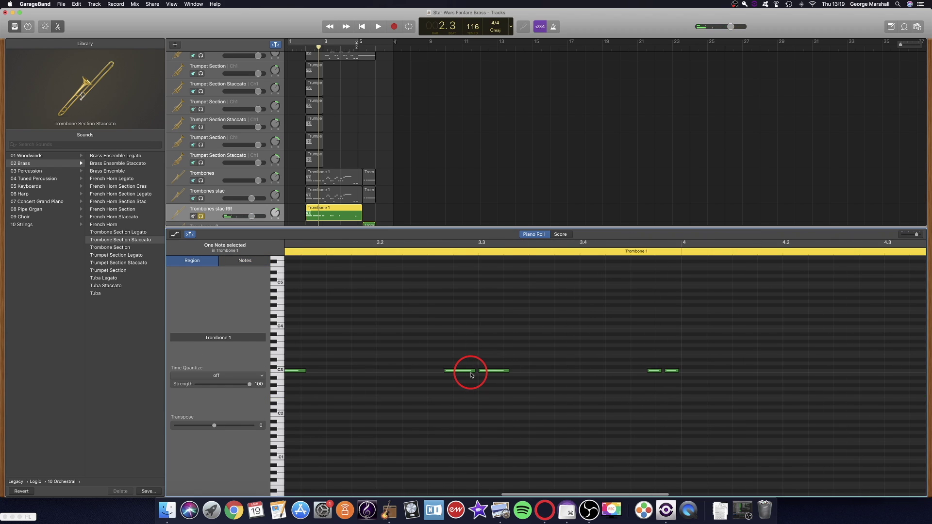
{"action": "left_click", "coordinate": [338, 196]}
{"action": "scroll", "coordinate": [573, 317], "scroll_direction": "right", "scroll_amount": 8}
{"action": "left_click", "coordinate": [335, 214]}
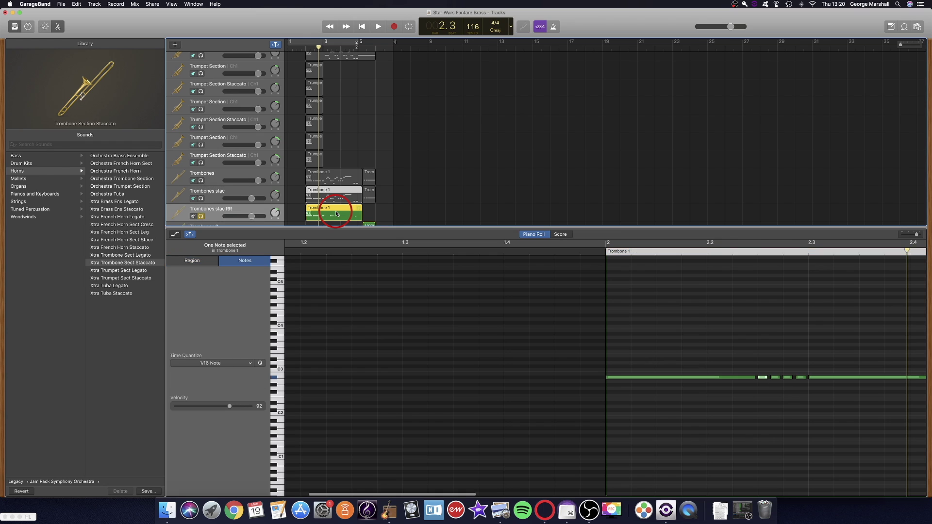
{"action": "scroll", "coordinate": [606, 343], "scroll_direction": "right", "scroll_amount": 13}
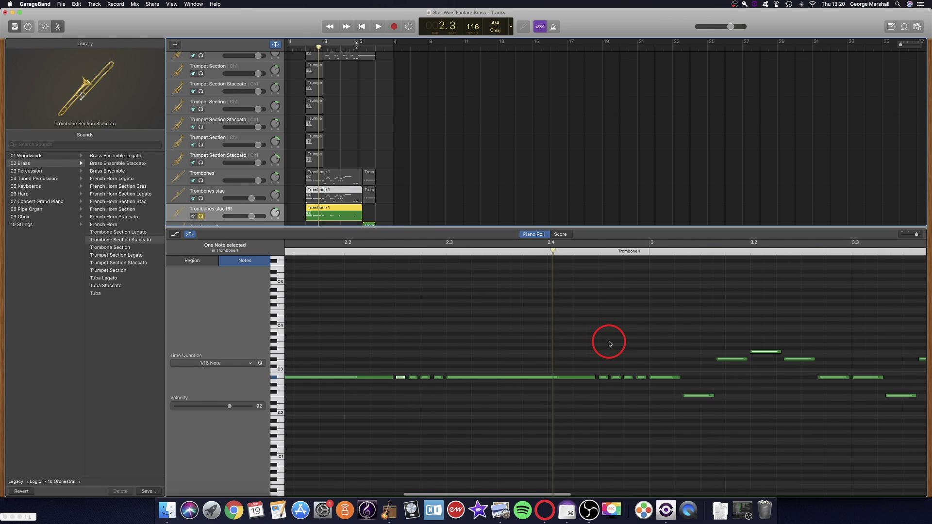
{"action": "scroll", "coordinate": [610, 344], "scroll_direction": "right", "scroll_amount": 5}
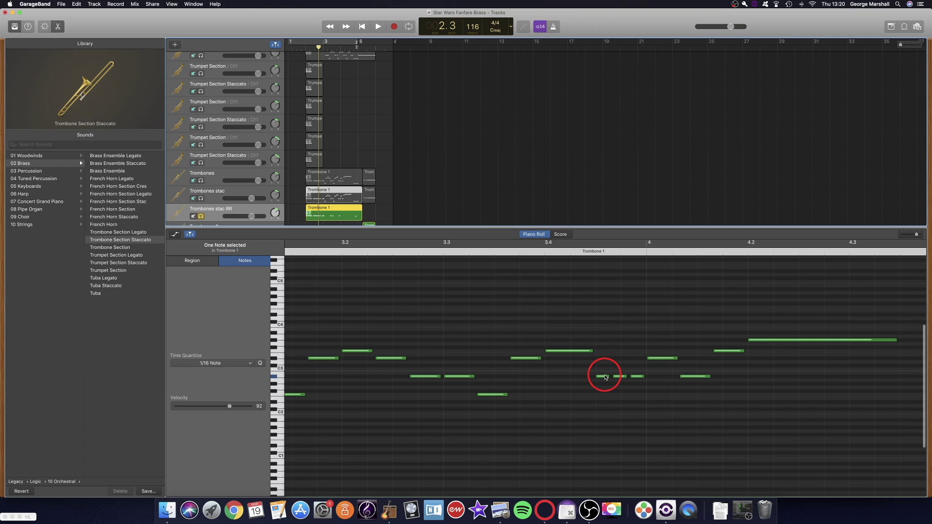
- In the Trombones stac RR region, delete both long C3 notes in bar 2 and the first and third short notes between them
{"action": "left_click", "coordinate": [339, 218]}
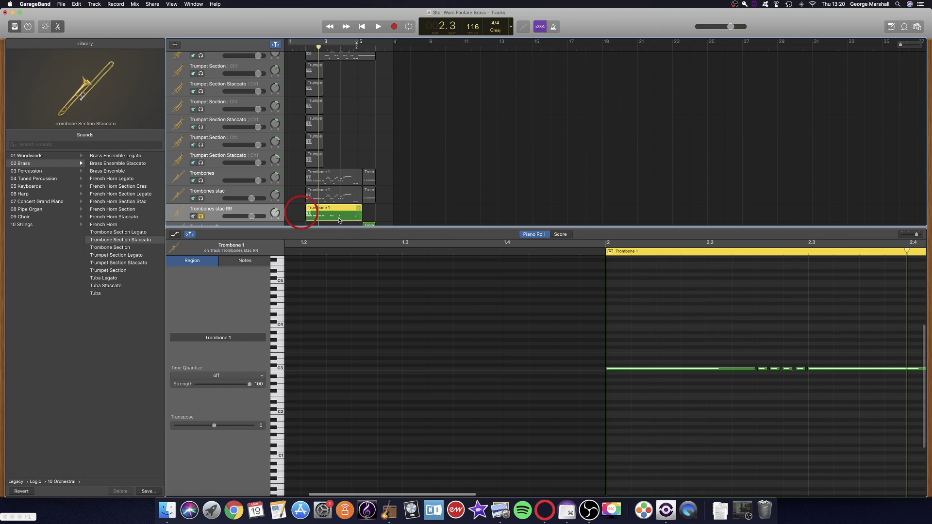
{"action": "scroll", "coordinate": [561, 385], "scroll_direction": "right", "scroll_amount": 4}
{"action": "left_click", "coordinate": [576, 370]}
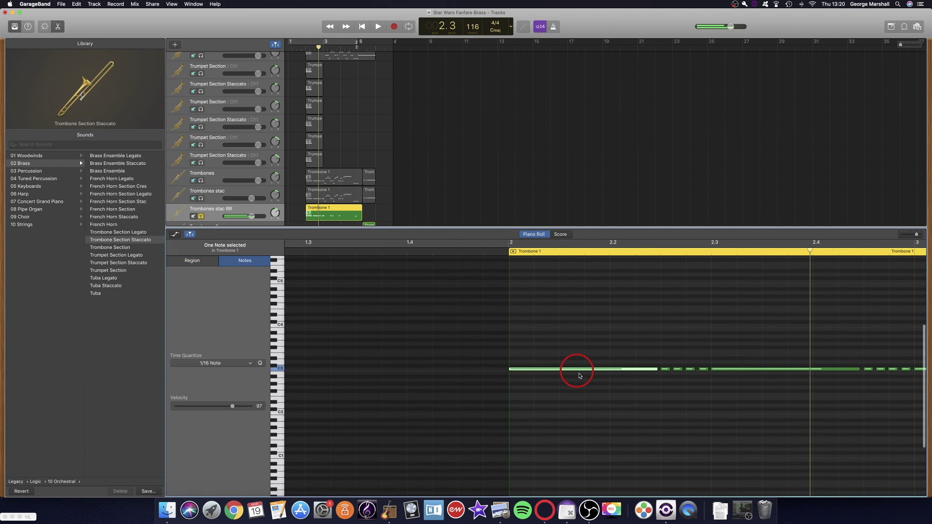
{"action": "key", "text": "BackSpace"}
{"action": "left_click", "coordinate": [661, 370]}
{"action": "key", "text": "BackSpace"}
{"action": "left_click", "coordinate": [689, 370]}
{"action": "key", "text": "BackSpace"}
{"action": "left_click", "coordinate": [703, 369]}
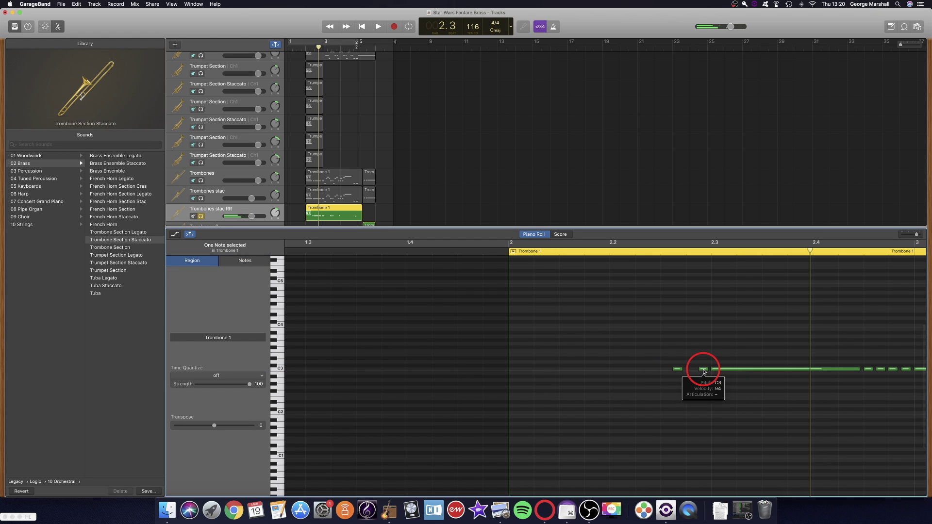
{"action": "key", "text": "BackSpace"}
- Delete the first and third short C3 notes ending bar 2, bar 3's opening C3, and the first of the C3 pair near beat 3.3
{"action": "scroll", "coordinate": [711, 371], "scroll_direction": "right", "scroll_amount": 8}
{"action": "left_click", "coordinate": [650, 370]}
{"action": "key", "text": "BackSpace"}
{"action": "left_click", "coordinate": [670, 370]}
{"action": "key", "text": "BackSpace"}
{"action": "left_click", "coordinate": [697, 368]}
{"action": "scroll", "coordinate": [708, 378], "scroll_direction": "right", "scroll_amount": 4}
{"action": "key", "text": "BackSpace"}
{"action": "scroll", "coordinate": [713, 385], "scroll_direction": "right", "scroll_amount": 6}
{"action": "left_click", "coordinate": [525, 369]}
{"action": "left_click", "coordinate": [589, 402]}
{"action": "key", "text": "BackSpace"}
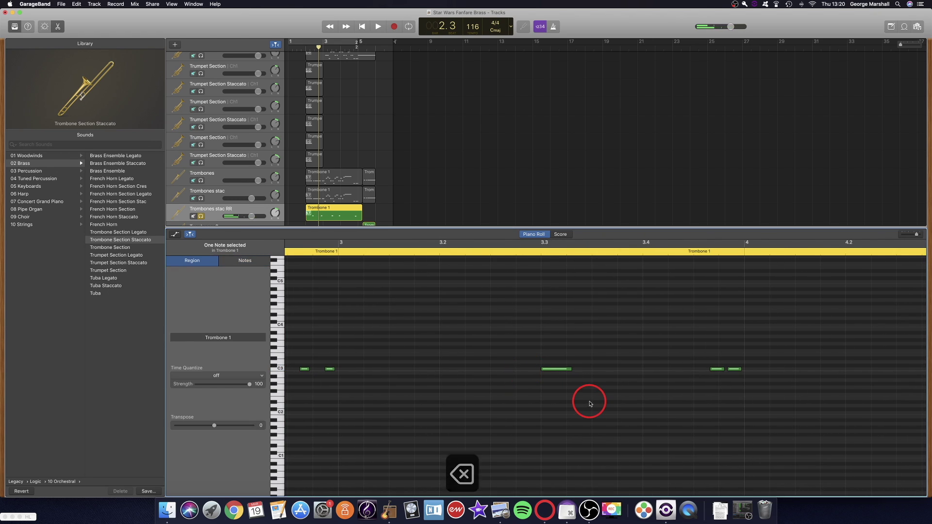
- In the Trombones stac region, delete the second and fourth notes of both groups of four short repeated notes in bar 2
{"action": "left_click", "coordinate": [333, 197]}
{"action": "left_click", "coordinate": [474, 376]}
{"action": "key", "text": "BackSpace"}
{"action": "left_click", "coordinate": [675, 377]}
{"action": "key", "text": "BackSpace"}
{"action": "left_click", "coordinate": [701, 377]}
{"action": "key", "text": "BackSpace"}
{"action": "scroll", "coordinate": [699, 379], "scroll_direction": "right", "scroll_amount": 5}
{"action": "left_click", "coordinate": [863, 376]}
{"action": "key", "text": "BackSpace"}
{"action": "key", "text": "super+z"}
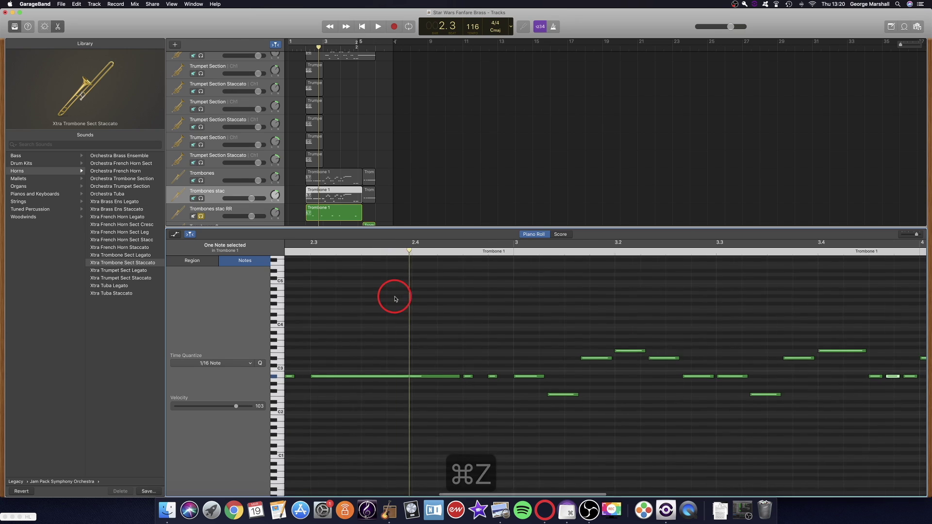
- Solo the Trombones stac track alongside Trombones stac RR and play the two alternating parts together into bar 4
{"action": "scroll", "coordinate": [395, 295], "scroll_direction": "left", "scroll_amount": 7}
{"action": "left_click", "coordinate": [399, 251]}
{"action": "left_click", "coordinate": [200, 199]}
{"action": "key", "text": "space"}
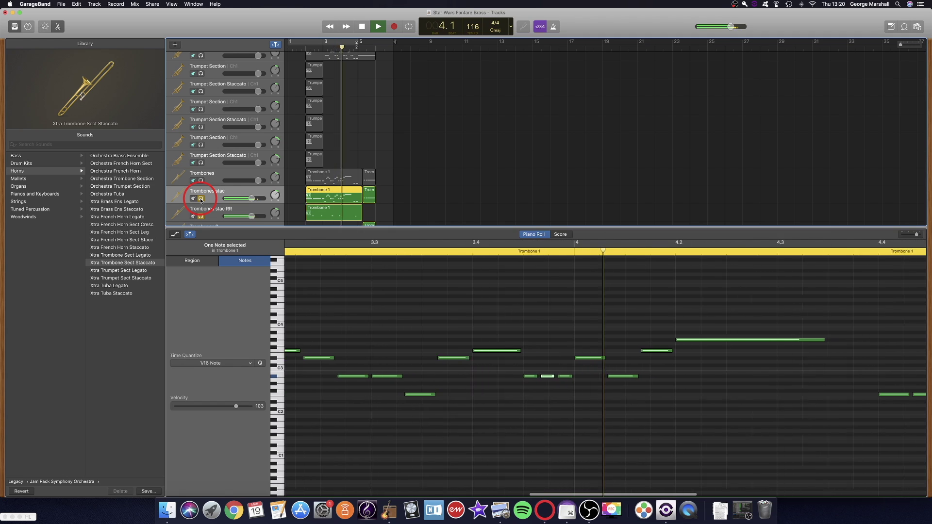
{"action": "key", "text": "space"}
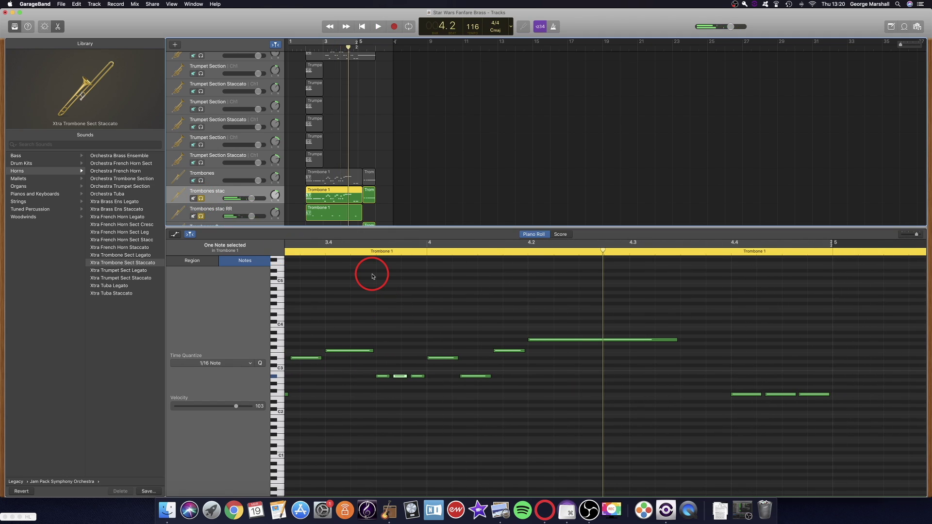
{"action": "left_click", "coordinate": [377, 212]}
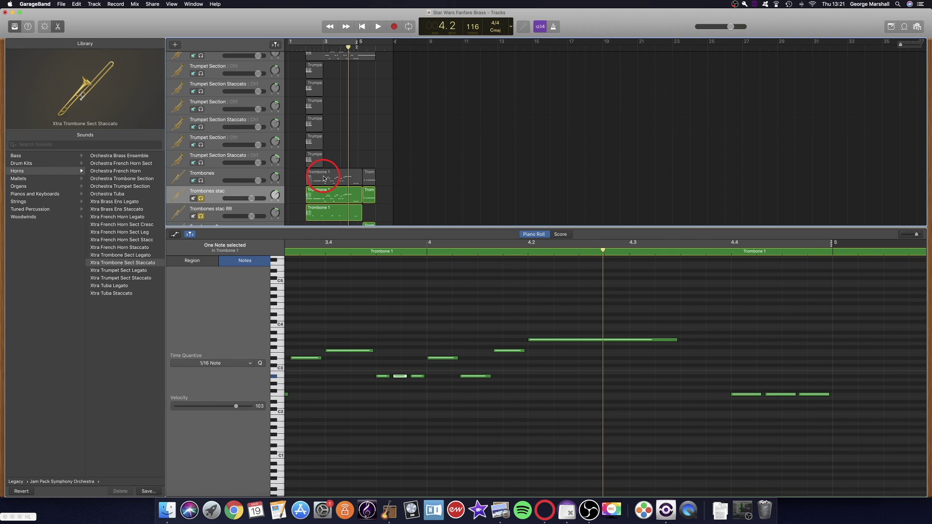
- Place the playhead at beat 1.3, turn off solo on all the trombone tracks, and mute the Tuba track
{"action": "scroll", "coordinate": [326, 182], "scroll_direction": "down", "scroll_amount": 5}
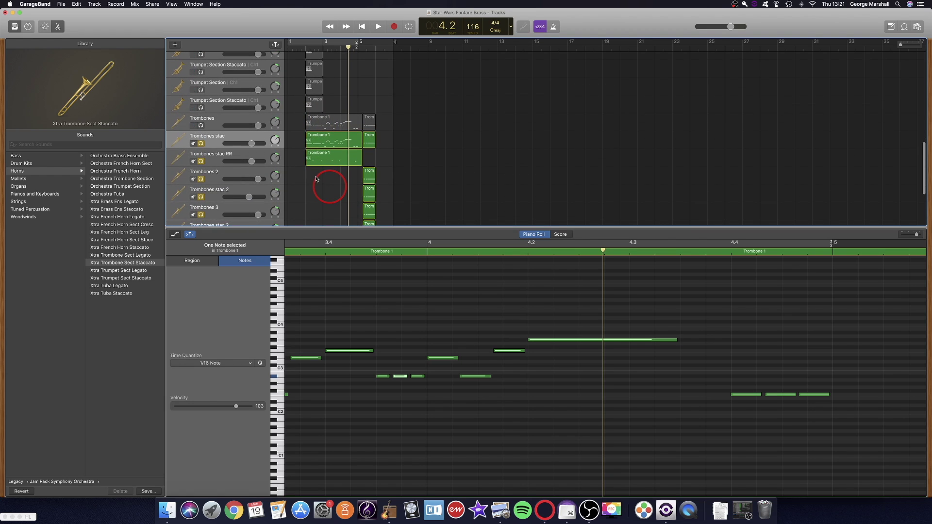
{"action": "left_click", "coordinate": [297, 49]}
{"action": "scroll", "coordinate": [303, 56], "scroll_direction": "up", "scroll_amount": 5}
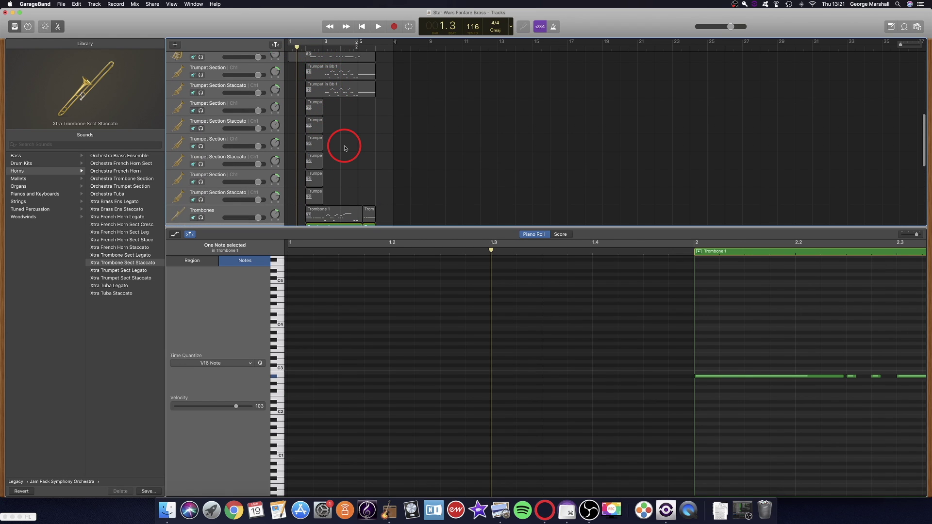
{"action": "scroll", "coordinate": [345, 148], "scroll_direction": "up", "scroll_amount": 7}
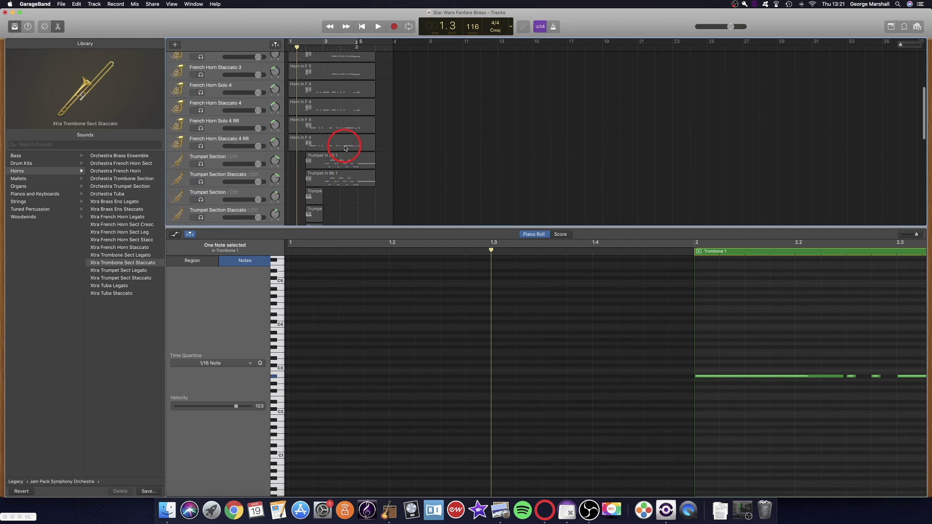
{"action": "scroll", "coordinate": [344, 148], "scroll_direction": "down", "scroll_amount": 8}
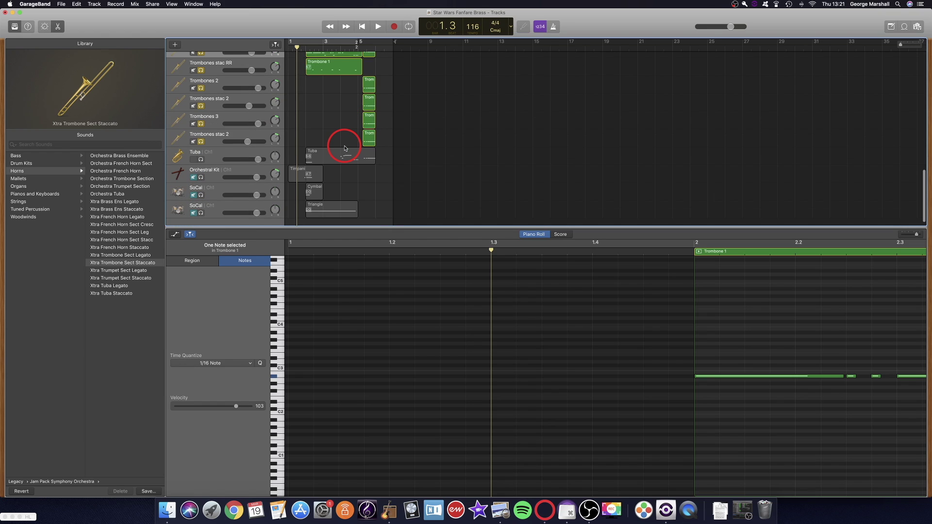
{"action": "left_click", "coordinate": [204, 178]}
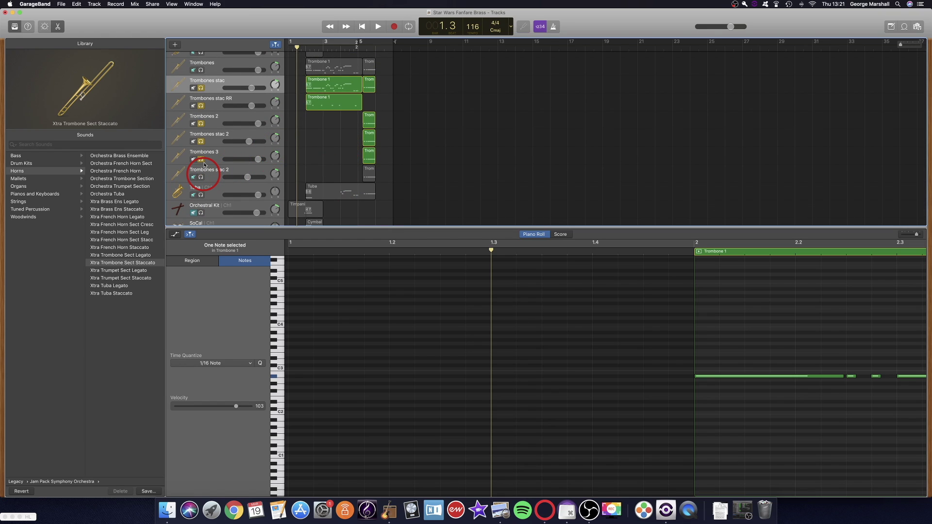
{"action": "left_click", "coordinate": [201, 124]}
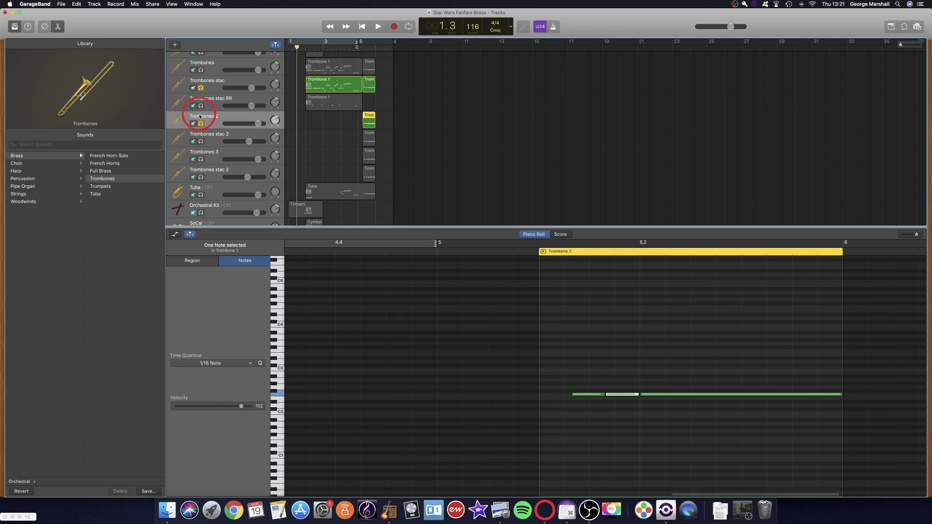
{"action": "left_click", "coordinate": [202, 88]}
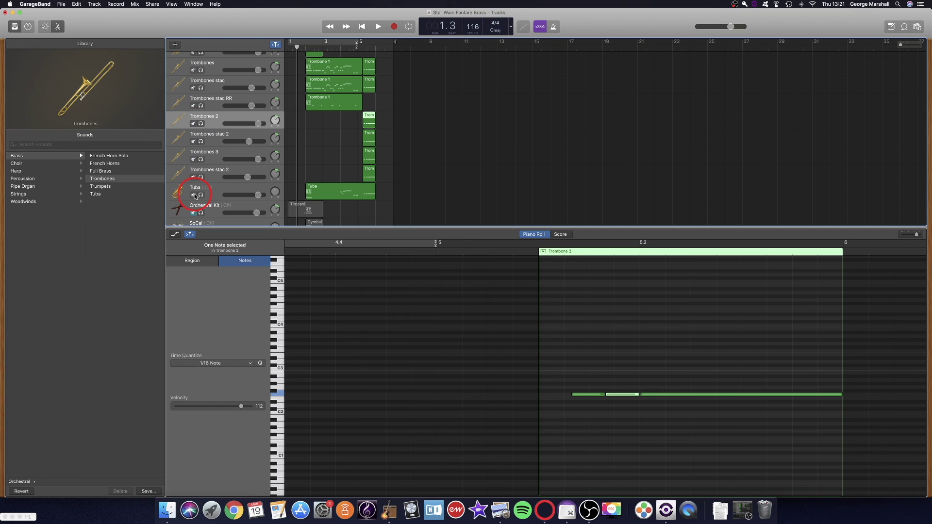
{"action": "left_click", "coordinate": [195, 195]}
- Play the combined horns, trumpets and trombones from beat 1.3 to bar 6
{"action": "key", "text": "space"}
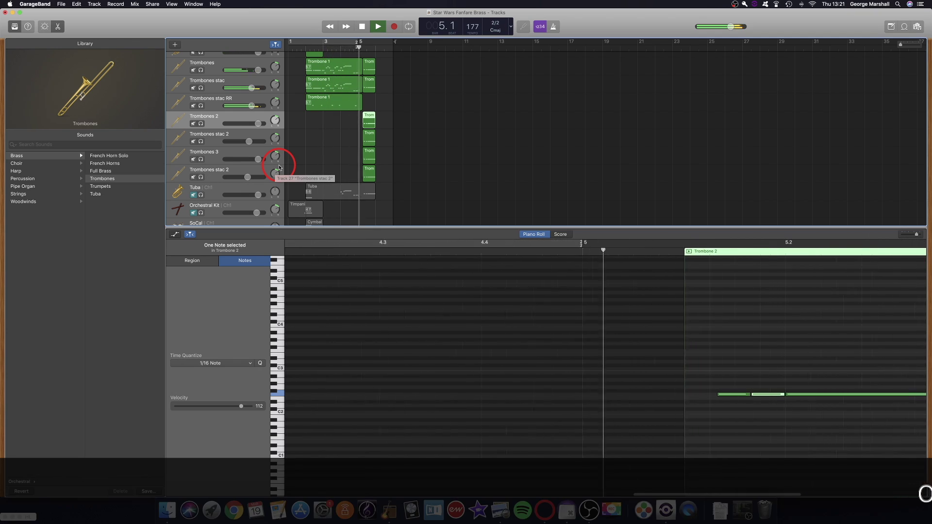
{"action": "key", "text": "space"}
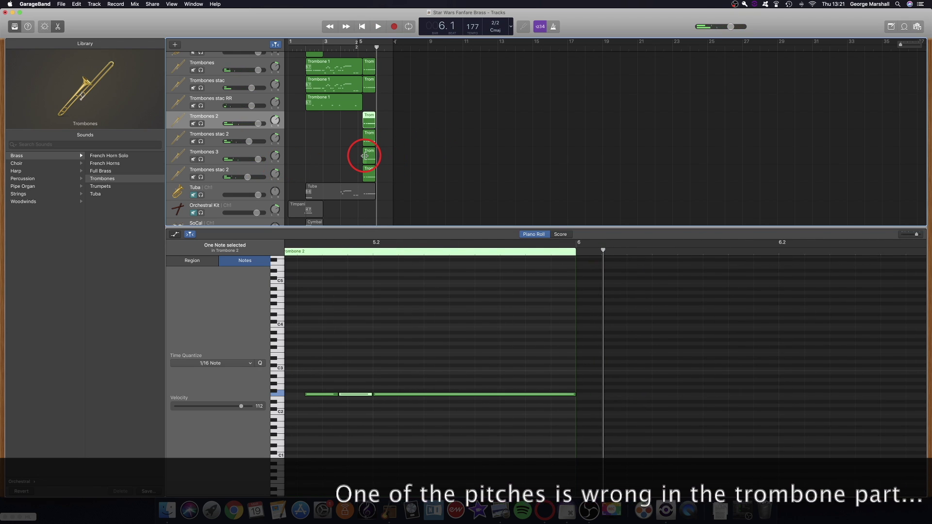
{"action": "scroll", "coordinate": [339, 152], "scroll_direction": "down", "scroll_amount": 2}
{"action": "scroll", "coordinate": [339, 151], "scroll_direction": "up", "scroll_amount": 5}
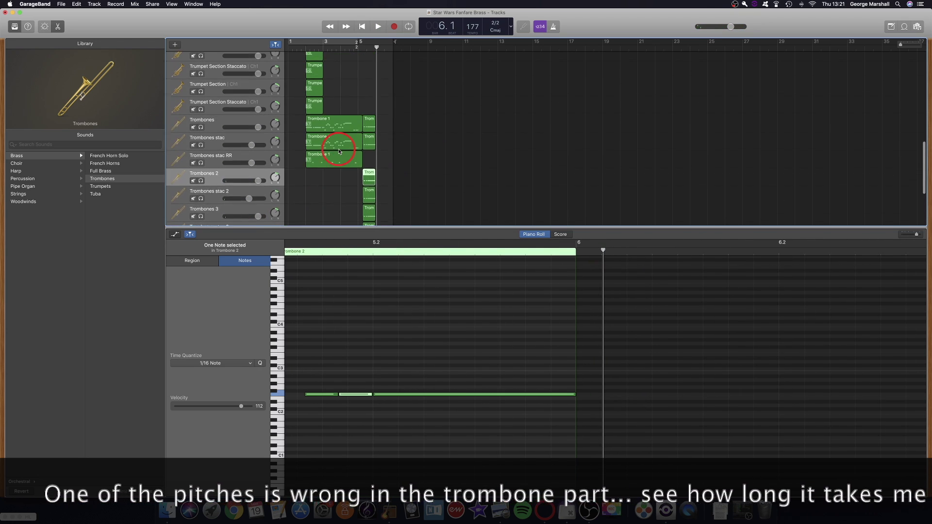
- Return the playhead to beat 1.2 and look through the horn, trumpet and trombone tracks
{"action": "left_click", "coordinate": [293, 46]}
{"action": "left_click", "coordinate": [355, 85]}
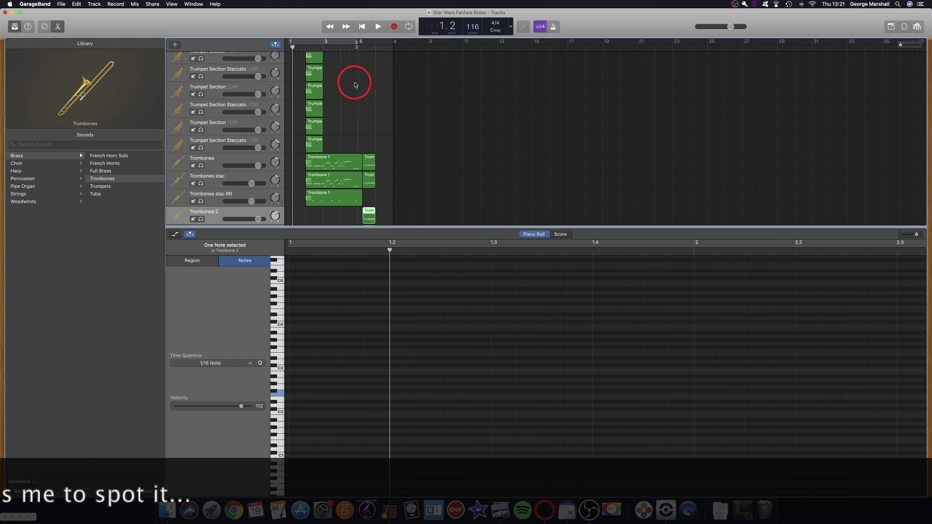
{"action": "scroll", "coordinate": [355, 85], "scroll_direction": "up", "scroll_amount": 5}
{"action": "scroll", "coordinate": [361, 112], "scroll_direction": "down", "scroll_amount": 2}
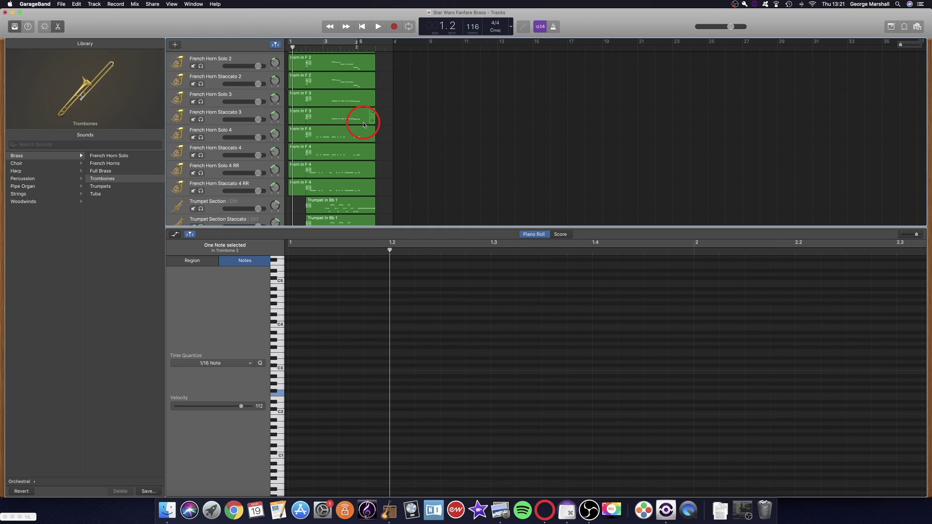
{"action": "scroll", "coordinate": [364, 124], "scroll_direction": "down", "scroll_amount": 10}
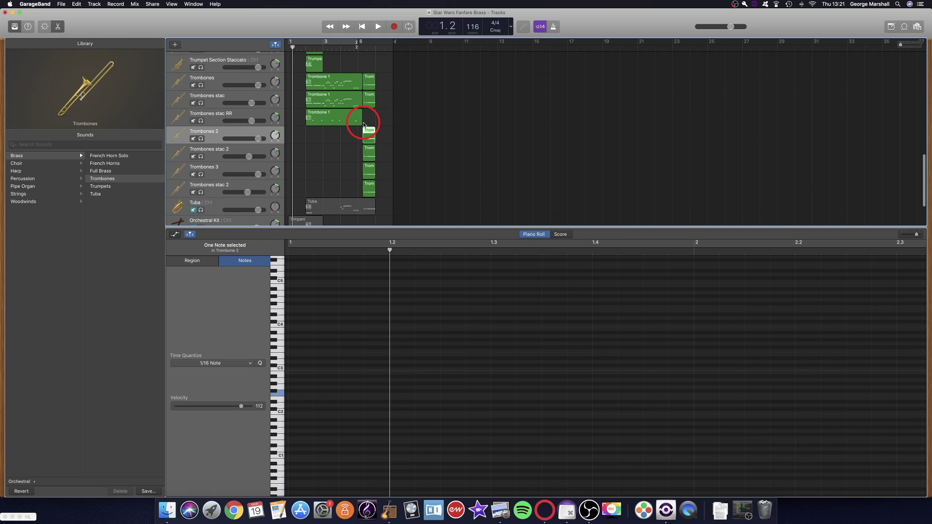
- Unmute and solo the Tuba track, with the playhead placed at 1.3
{"action": "left_click", "coordinate": [193, 149]}
{"action": "scroll", "coordinate": [194, 148], "scroll_direction": "up", "scroll_amount": 4}
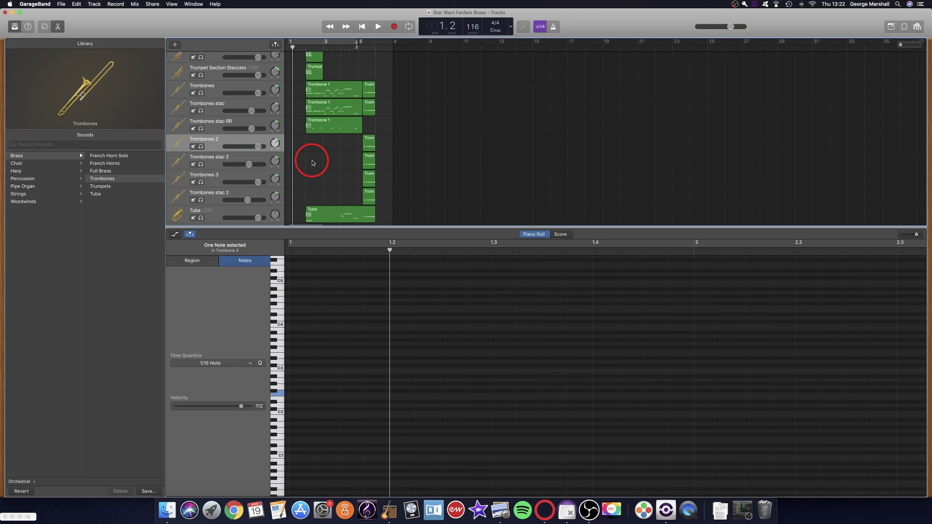
{"action": "scroll", "coordinate": [312, 163], "scroll_direction": "down", "scroll_amount": 5}
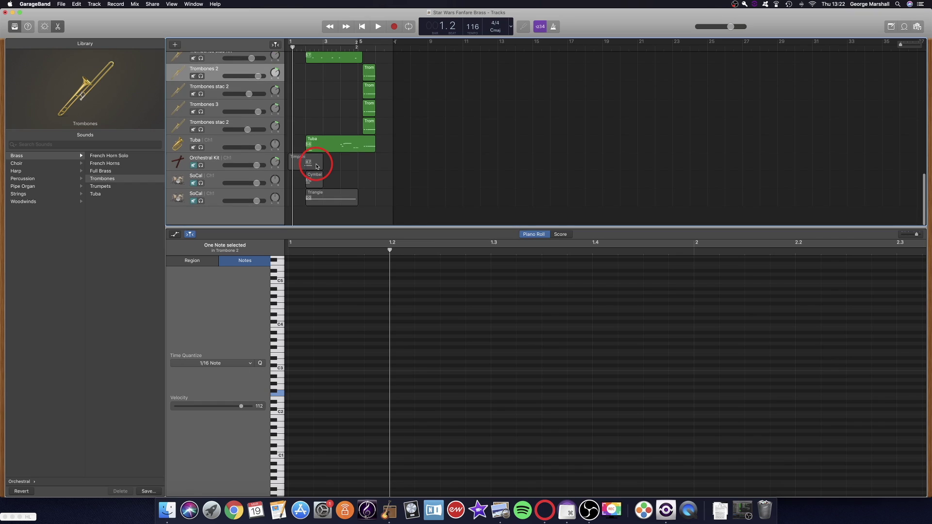
{"action": "left_click", "coordinate": [296, 47]}
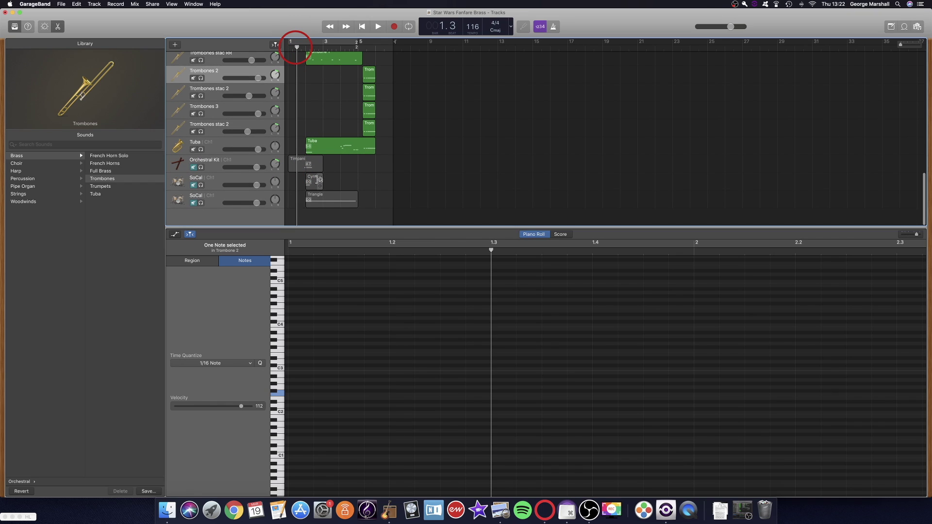
{"action": "left_click", "coordinate": [201, 150]}
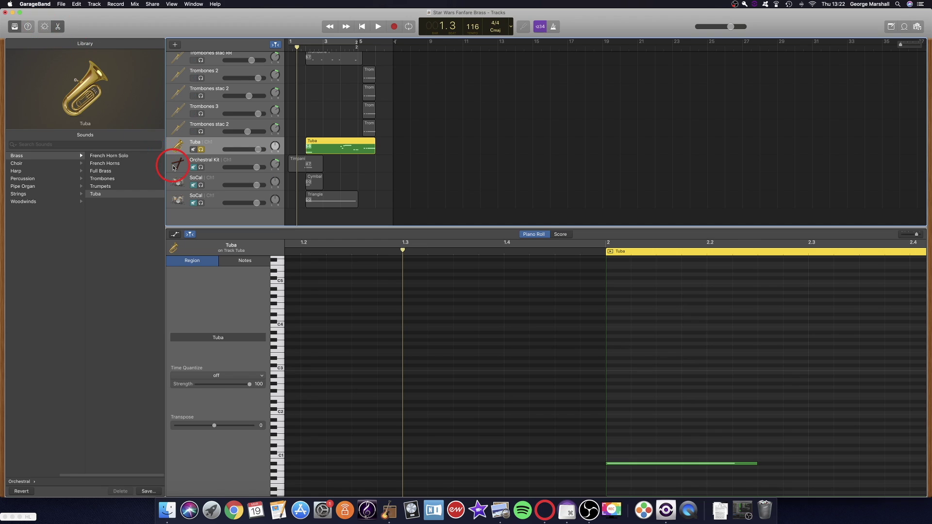
- Search the sound library for "tuba", try Xtra Tuba Legato, and settle on the Tuba sound dated 11 Dec 2019 for the track
{"action": "left_click", "coordinate": [68, 144]}
{"action": "type", "text": "tuba"}
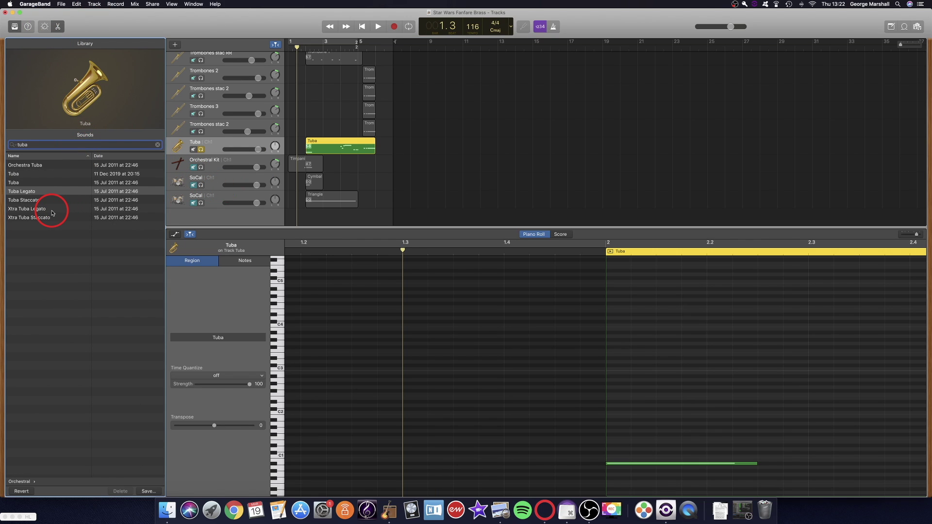
{"action": "left_click", "coordinate": [52, 211]}
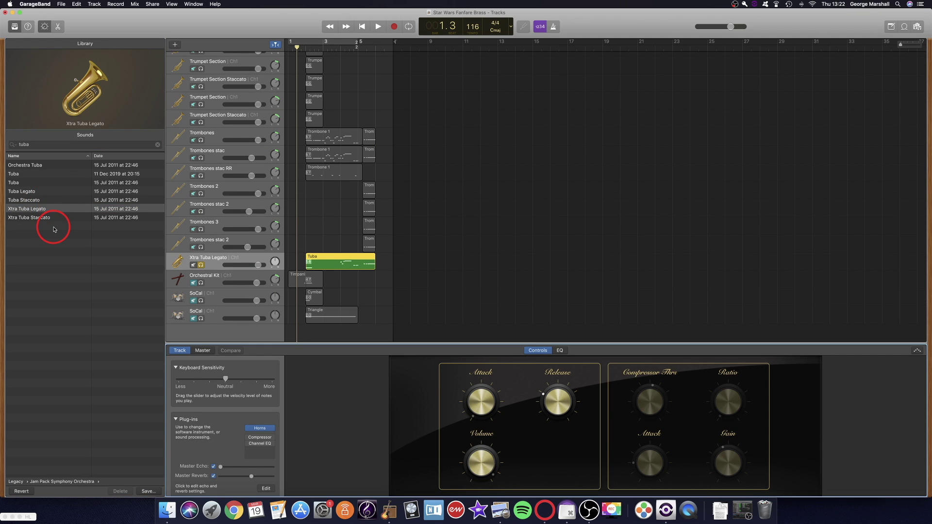
{"action": "left_click", "coordinate": [42, 185]}
{"action": "left_click", "coordinate": [40, 175]}
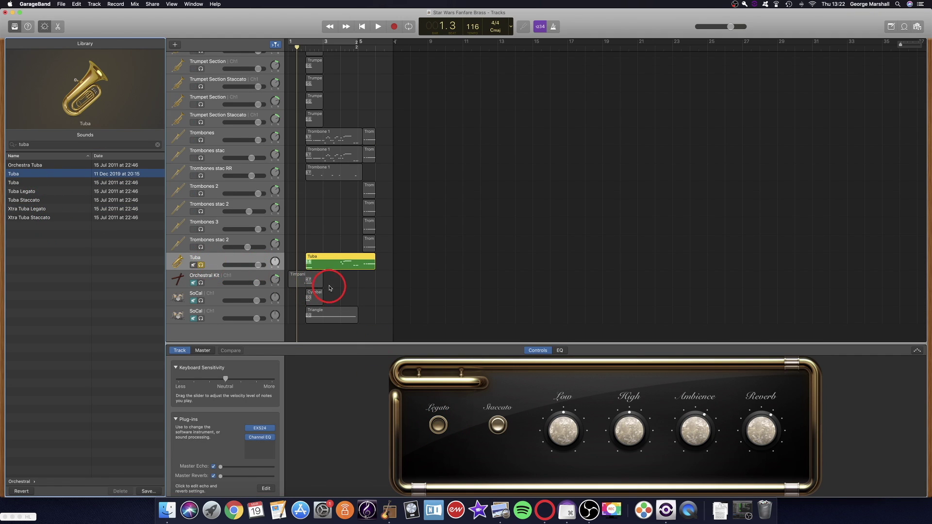
- Duplicate the Tuba track, name the copy "Tuba Stac", and assign it the Xtra Tuba Staccato sound
{"action": "key", "text": "super+d"}
{"action": "double_click", "coordinate": [213, 274]}
{"action": "type", "text": "Stac"}
{"action": "key", "text": "Return"}
{"action": "left_click", "coordinate": [100, 144]}
{"action": "type", "text": "Tuba"}
{"action": "left_click", "coordinate": [48, 217]}
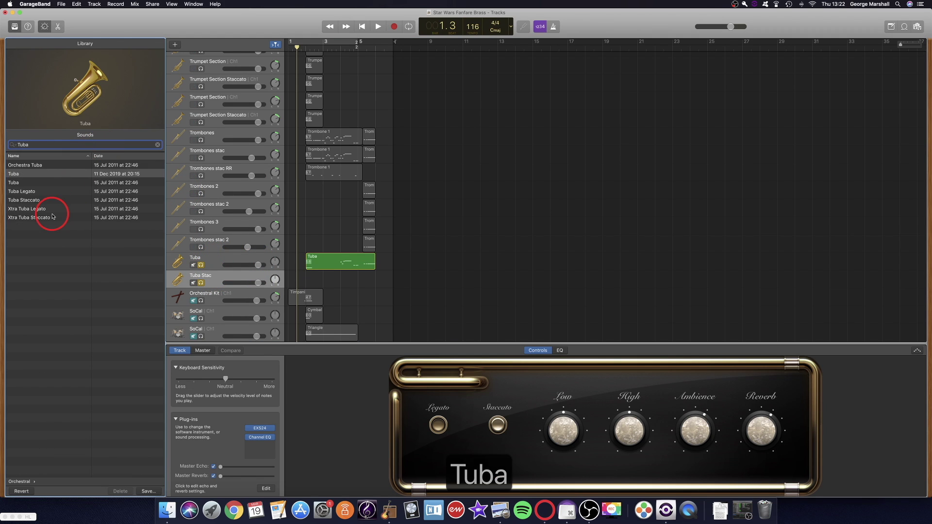
- Play the original tuba part from just before bar 2 through to bar 5 to hear it without staccato doubling
{"action": "left_click", "coordinate": [318, 277]}
{"action": "left_click", "coordinate": [300, 47]}
{"action": "key", "text": "space"}
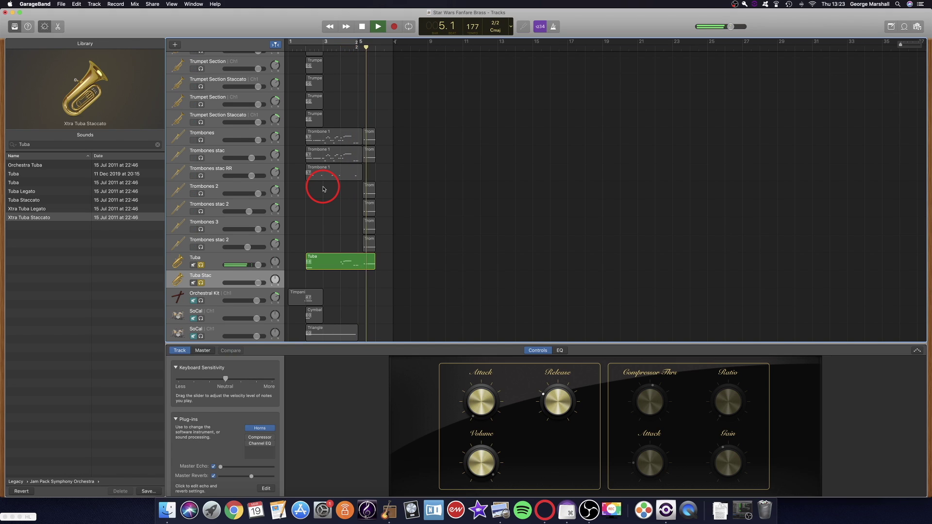
{"action": "key", "text": "space"}
- Copy the Tuba region onto the Tuba Stac track at the same position and play the doubled part
{"action": "left_click_drag", "start_coordinate": [325, 270], "coordinate": [325, 281]}
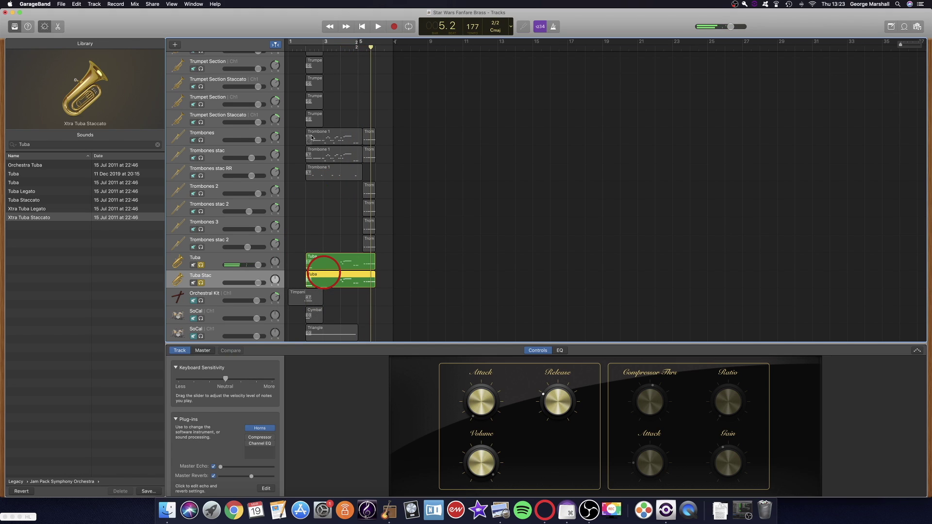
{"action": "left_click", "coordinate": [301, 48]}
{"action": "key", "text": "space"}
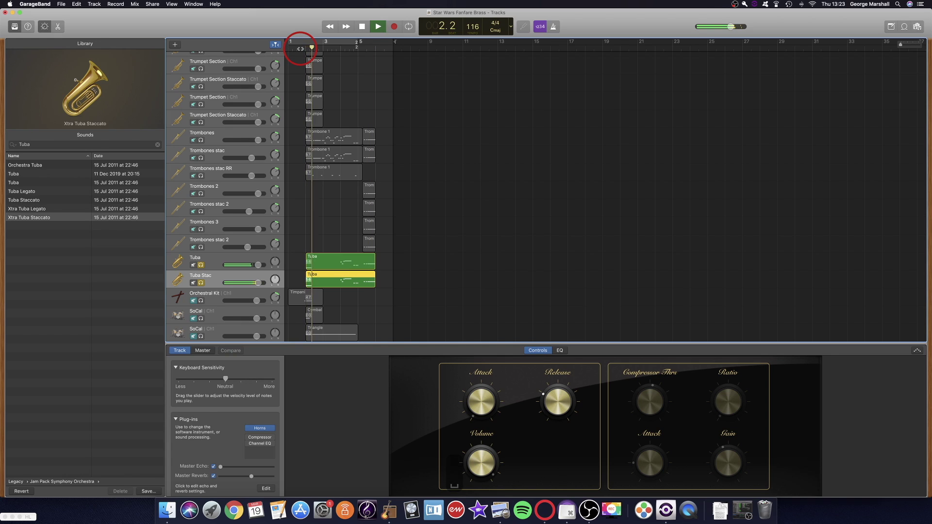
{"action": "left_click", "coordinate": [297, 47]}
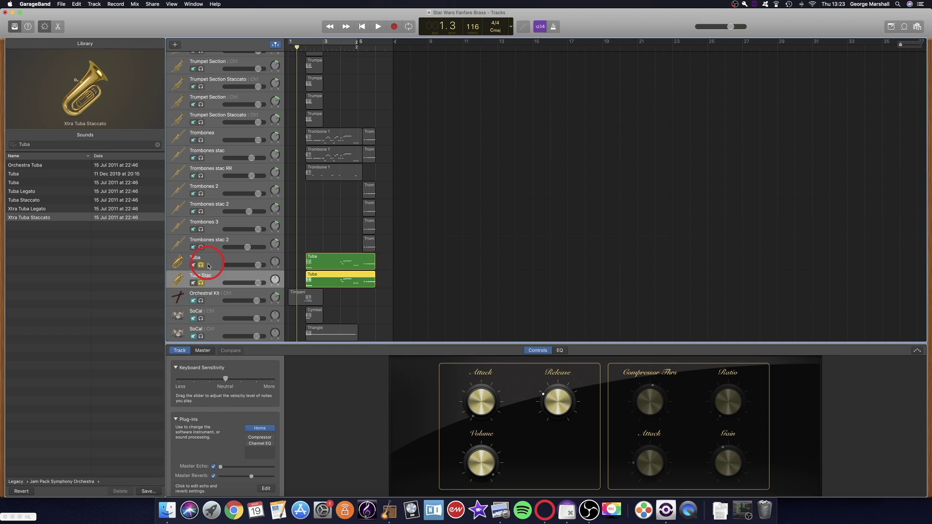
- Unsolo the Tuba Stac track and play the opening of the Tuba track alone
{"action": "left_click", "coordinate": [201, 282]}
{"action": "key", "text": "space"}
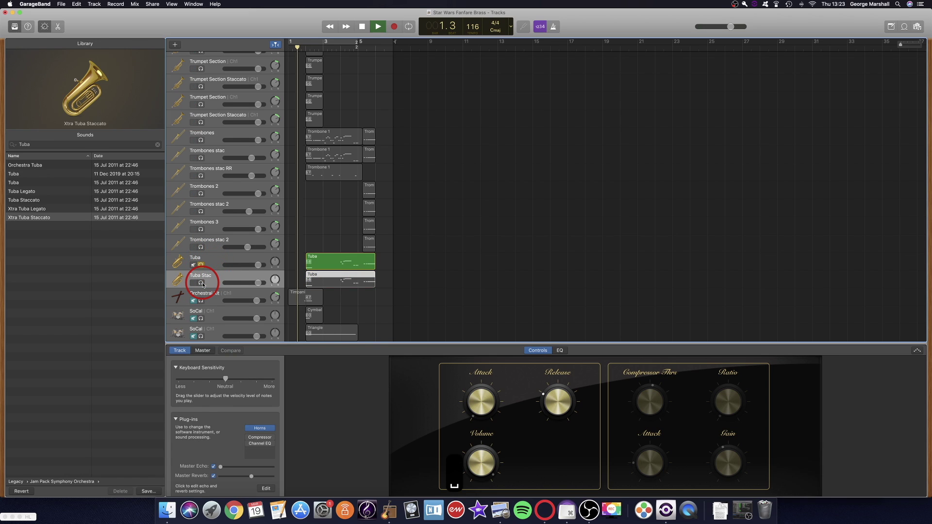
{"action": "key", "text": "space"}
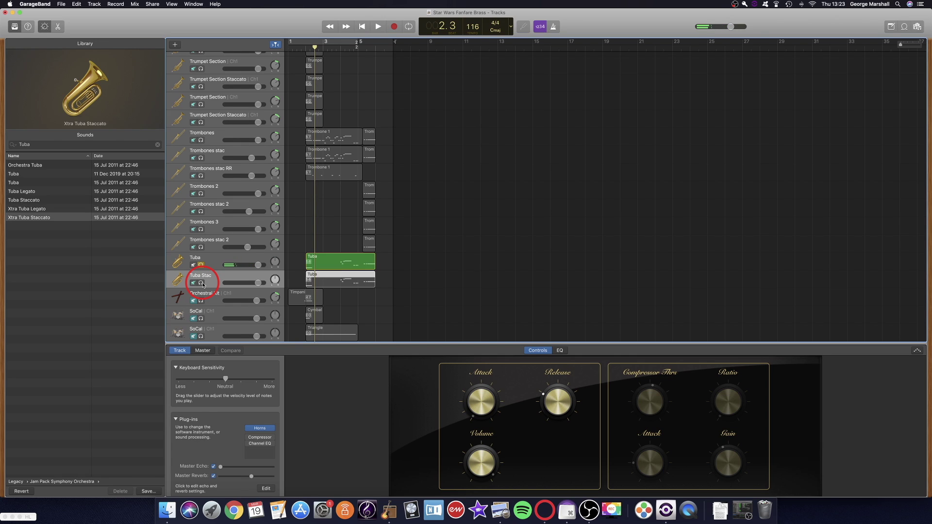
- Solo the Tuba Stac track again and play both tuba tracks together through to bar 5
{"action": "left_click", "coordinate": [201, 283]}
{"action": "left_click_drag", "start_coordinate": [301, 48], "coordinate": [297, 48]}
{"action": "left_click", "coordinate": [322, 202]}
{"action": "key", "text": "space"}
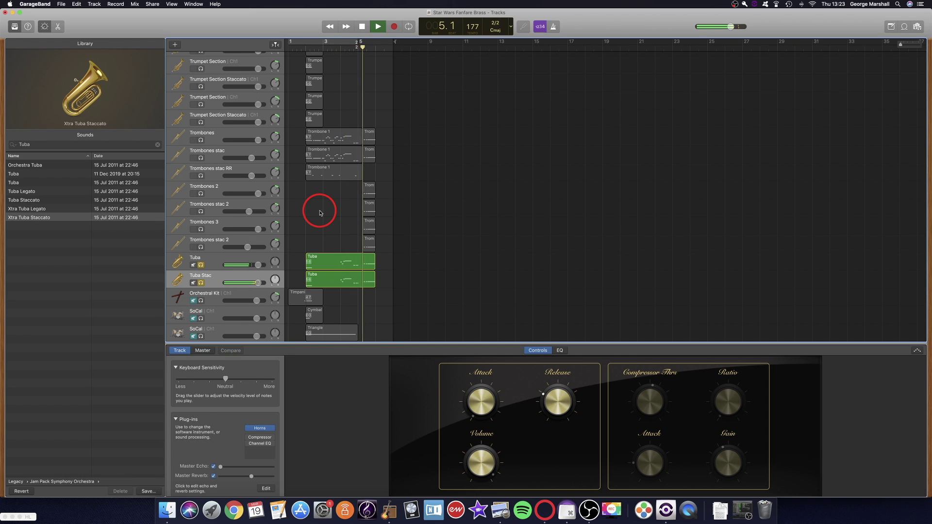
{"action": "key", "text": "space"}
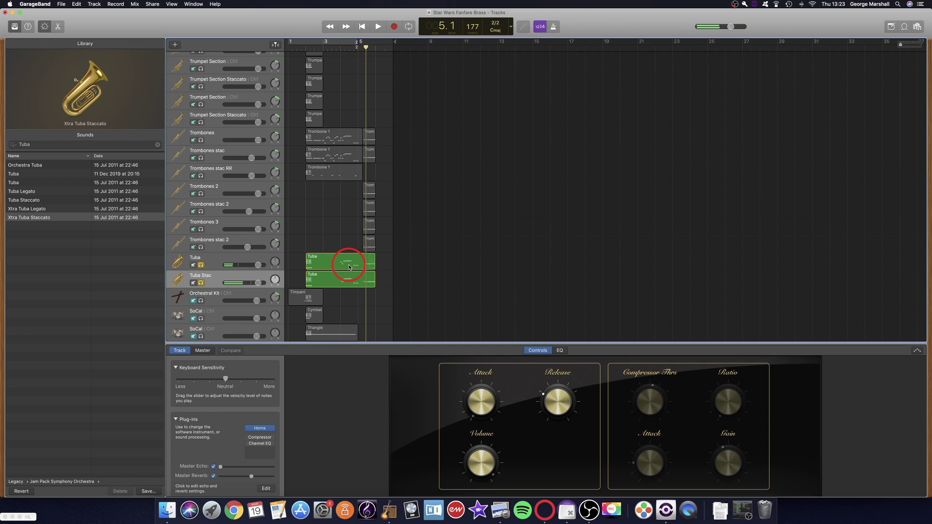
- Open the Tuba region's bar 4 notes in the Piano Roll and set the controller display to Note Velocity
{"action": "left_click", "coordinate": [349, 265]}
{"action": "double_click", "coordinate": [347, 265]}
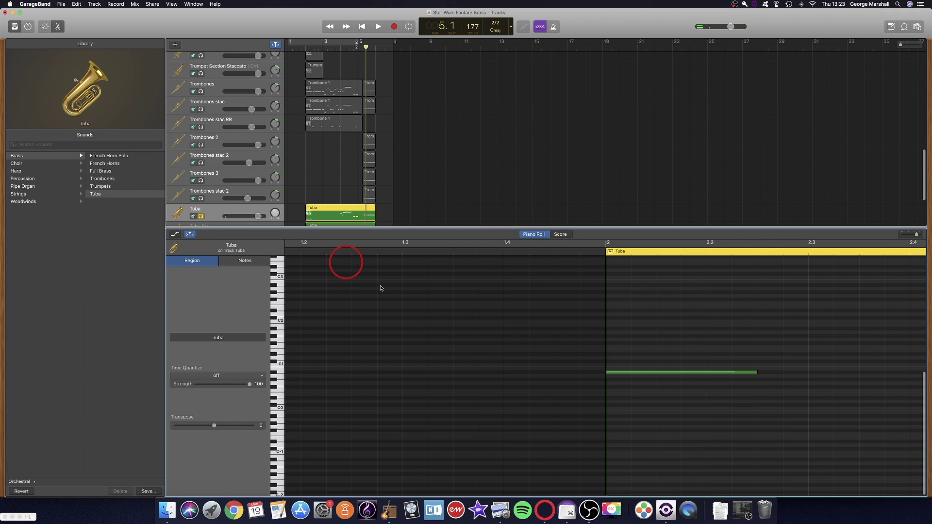
{"action": "scroll", "coordinate": [564, 325], "scroll_direction": "right", "scroll_amount": 18}
{"action": "scroll", "coordinate": [565, 325], "scroll_direction": "up", "scroll_amount": 1}
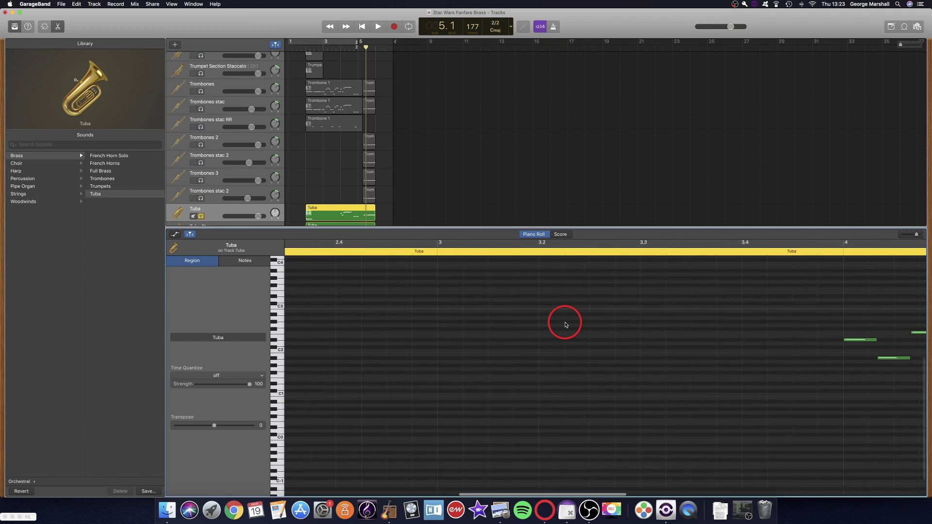
{"action": "scroll", "coordinate": [565, 324], "scroll_direction": "right", "scroll_amount": 3}
{"action": "left_click", "coordinate": [468, 339]}
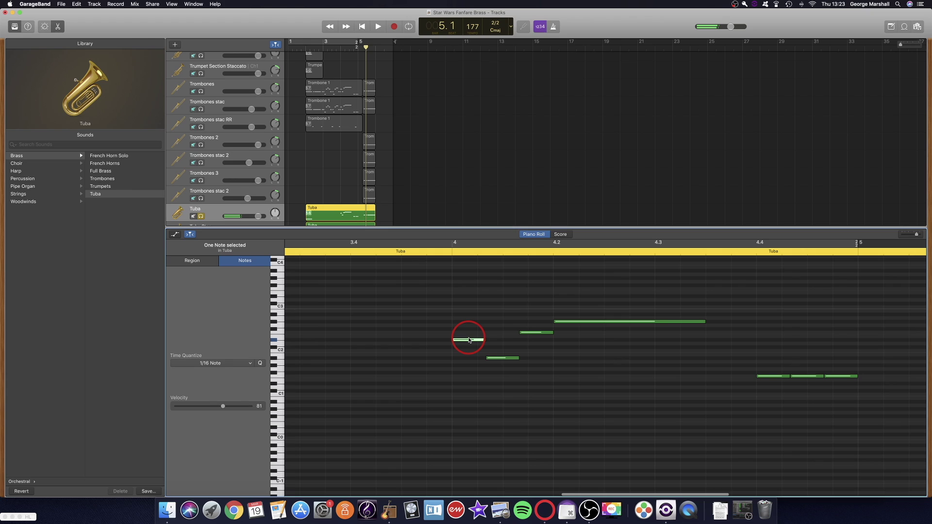
{"action": "left_click", "coordinate": [175, 235]}
{"action": "left_click", "coordinate": [240, 427]}
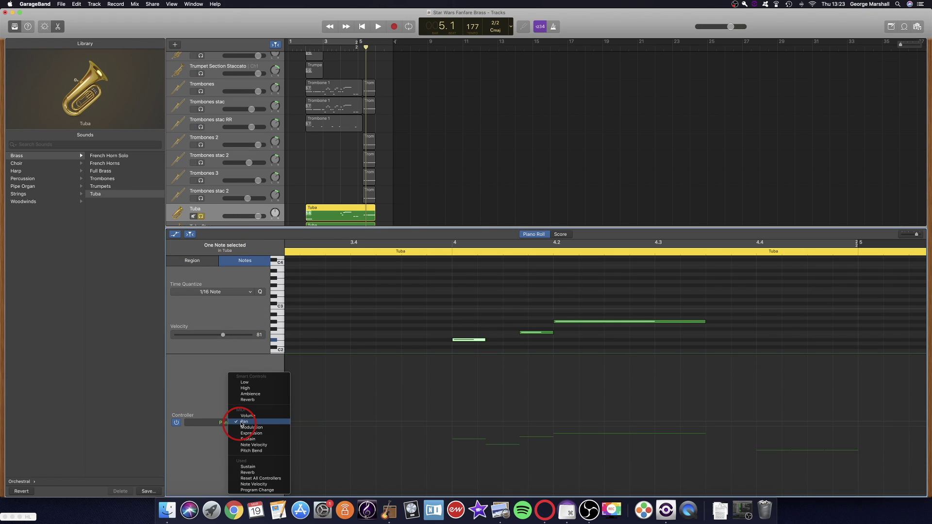
{"action": "left_click", "coordinate": [254, 445]}
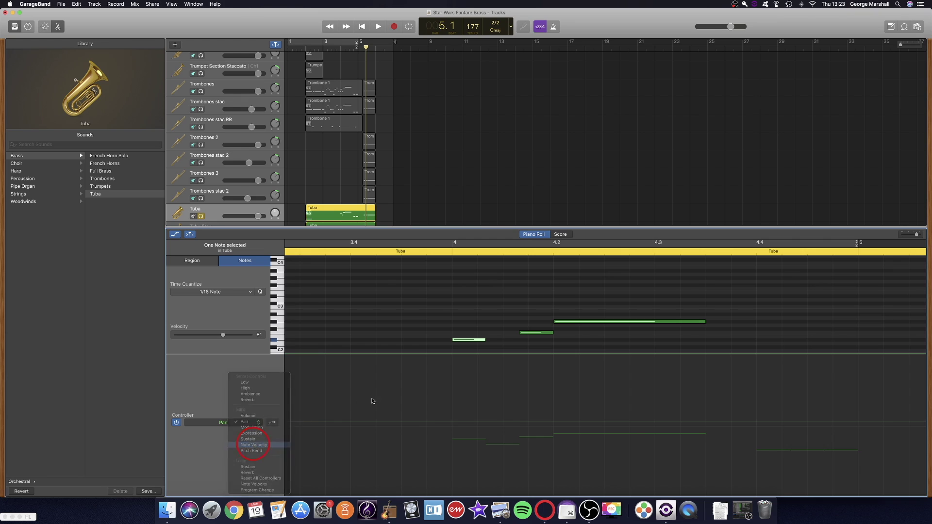
- Raise the velocities of the first four notes in bar 4 together, bringing the first note to 105
{"action": "left_click", "coordinate": [456, 407]}
{"action": "left_click", "coordinate": [468, 336]}
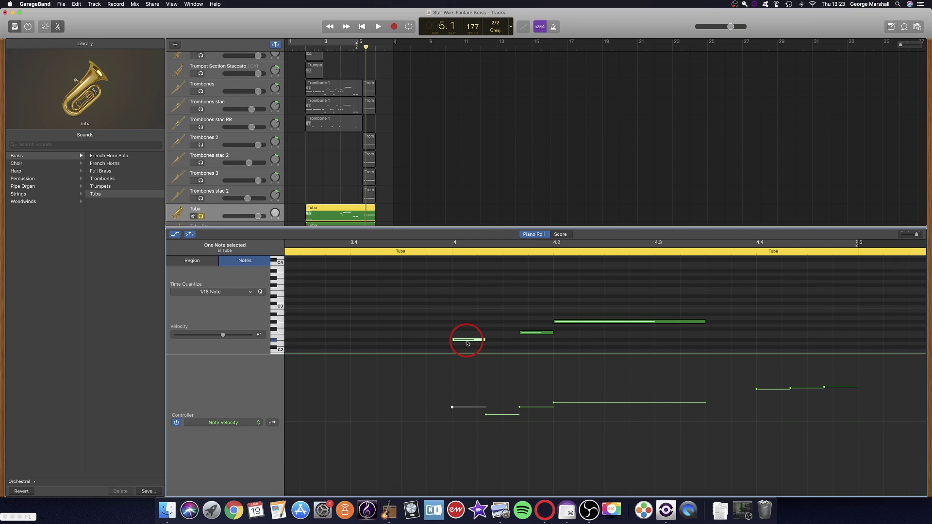
{"action": "left_click_drag", "start_coordinate": [475, 301], "coordinate": [513, 368]}
{"action": "left_click_drag", "start_coordinate": [456, 401], "coordinate": [452, 386]}
{"action": "scroll", "coordinate": [460, 318], "scroll_direction": "up", "scroll_amount": 5}
{"action": "left_click", "coordinate": [461, 298]}
{"action": "left_click", "coordinate": [465, 274]}
{"action": "scroll", "coordinate": [468, 266], "scroll_direction": "right", "scroll_amount": 5}
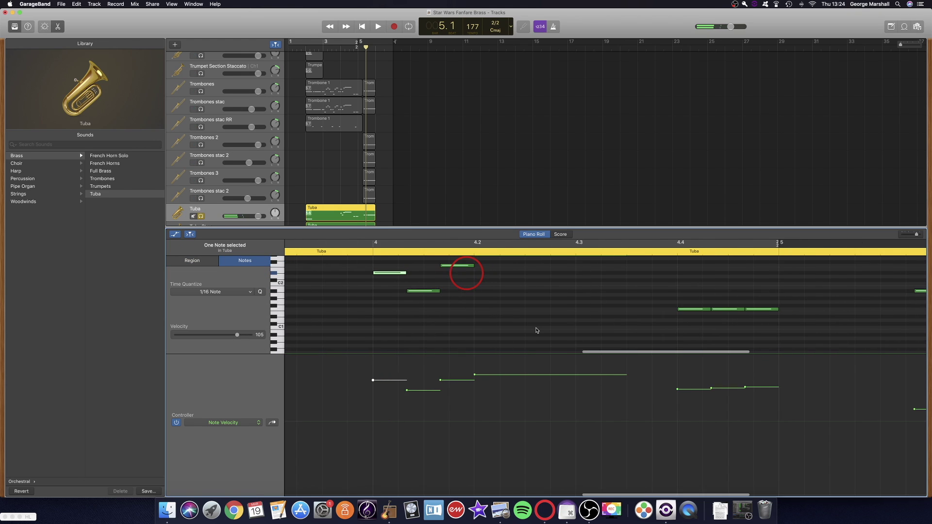
- Raise the velocity of the first of the three repeated low notes at 4.4 slightly
{"action": "scroll", "coordinate": [543, 326], "scroll_direction": "up", "scroll_amount": 1}
{"action": "scroll", "coordinate": [545, 328], "scroll_direction": "up", "scroll_amount": 3}
{"action": "scroll", "coordinate": [586, 310], "scroll_direction": "down", "scroll_amount": 2}
{"action": "left_click", "coordinate": [602, 343]}
{"action": "left_click_drag", "start_coordinate": [586, 388], "coordinate": [586, 381]}
- Select all notes in the Tuba region and shorten them slightly so that repeated notes are separated
{"action": "key", "text": "super+a"}
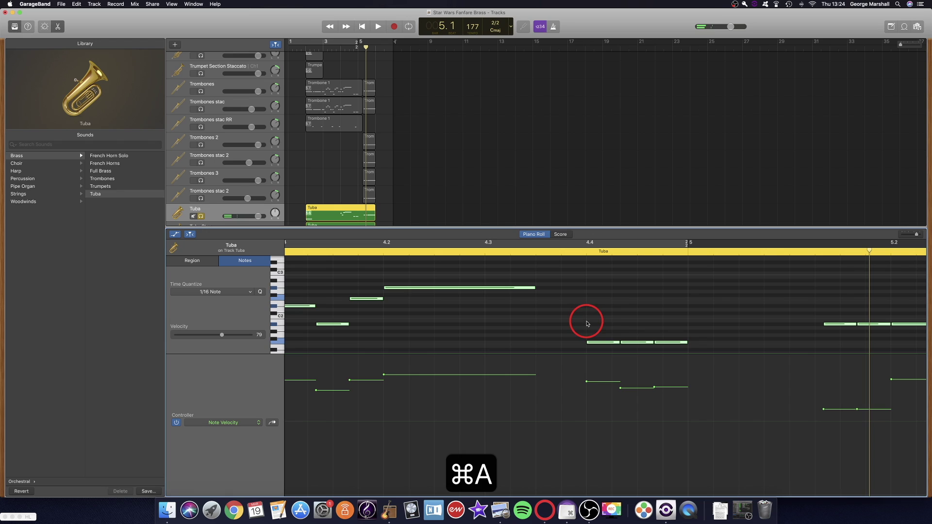
{"action": "left_click_drag", "start_coordinate": [619, 343], "coordinate": [617, 343]}
- Play the edited Tuba region together with Tuba Stac from 1.4 through to bar 5
{"action": "left_click", "coordinate": [369, 174]}
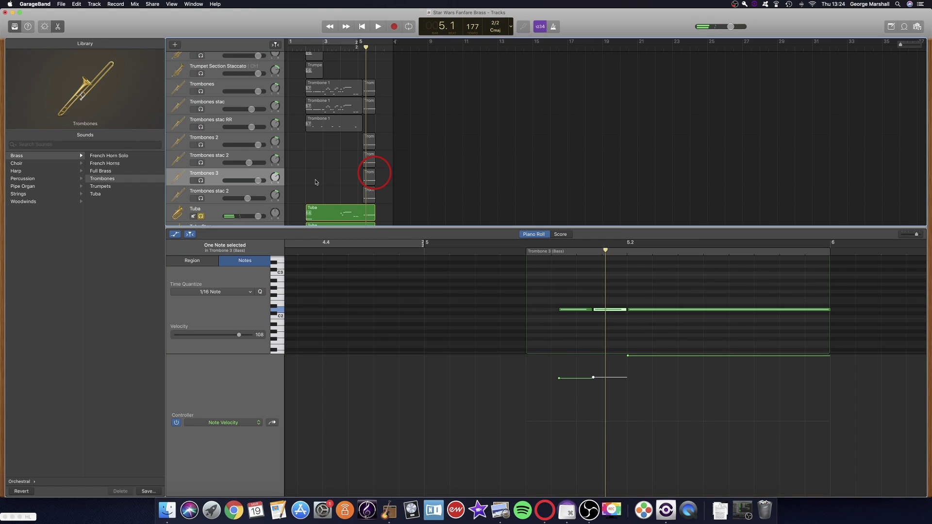
{"action": "scroll", "coordinate": [315, 182], "scroll_direction": "down", "scroll_amount": 4}
{"action": "left_click", "coordinate": [336, 70]}
{"action": "left_click_drag", "start_coordinate": [306, 48], "coordinate": [301, 49]}
{"action": "left_click", "coordinate": [355, 128]}
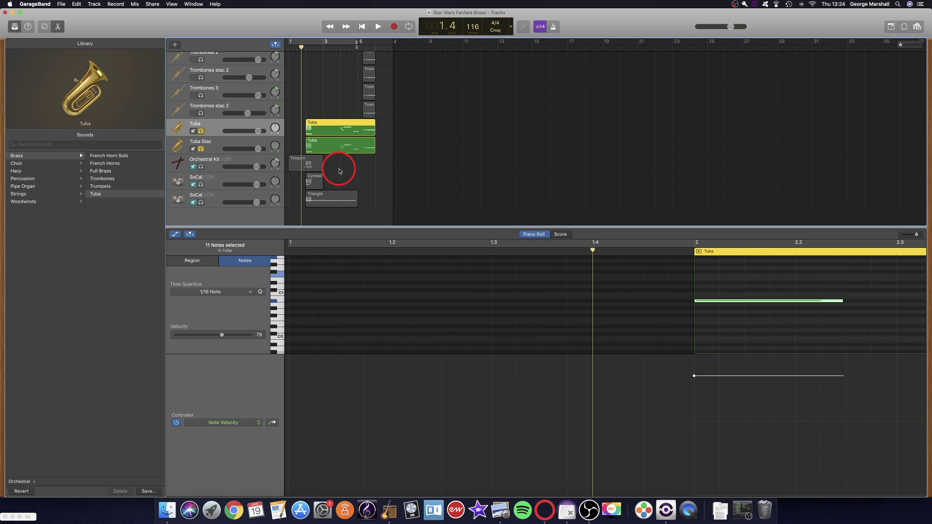
{"action": "key", "text": "space"}
{"action": "key", "text": "space"}
{"action": "left_click", "coordinate": [301, 47]}
{"action": "key", "text": "space"}
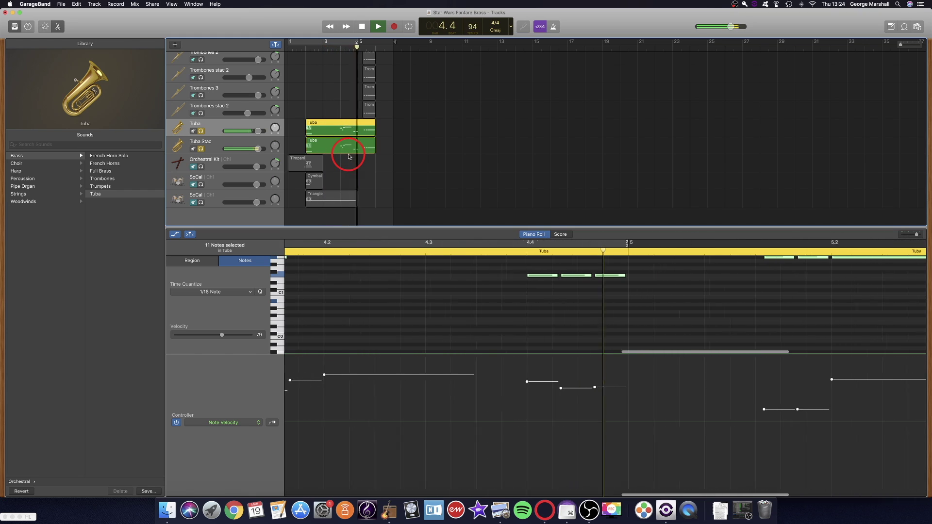
{"action": "key", "text": "space"}
- Raise the velocities of the two short repeated notes before 5.2 in the Tuba region to about the long note's level
{"action": "scroll", "coordinate": [532, 323], "scroll_direction": "up", "scroll_amount": 3}
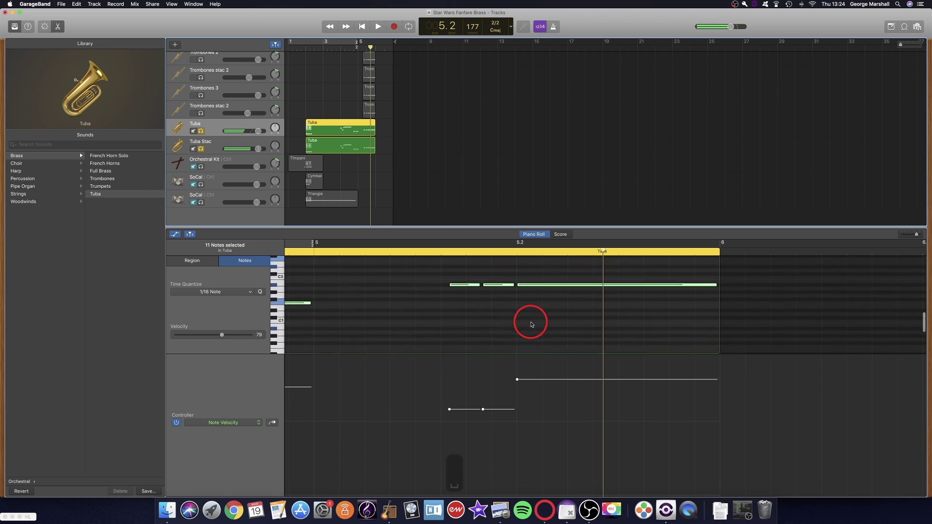
{"action": "left_click", "coordinate": [470, 327]}
{"action": "left_click_drag", "start_coordinate": [496, 409], "coordinate": [448, 401]}
- Replace the region on the Tuba Stac track with a copy of the edited Tuba region
{"action": "left_click", "coordinate": [344, 145]}
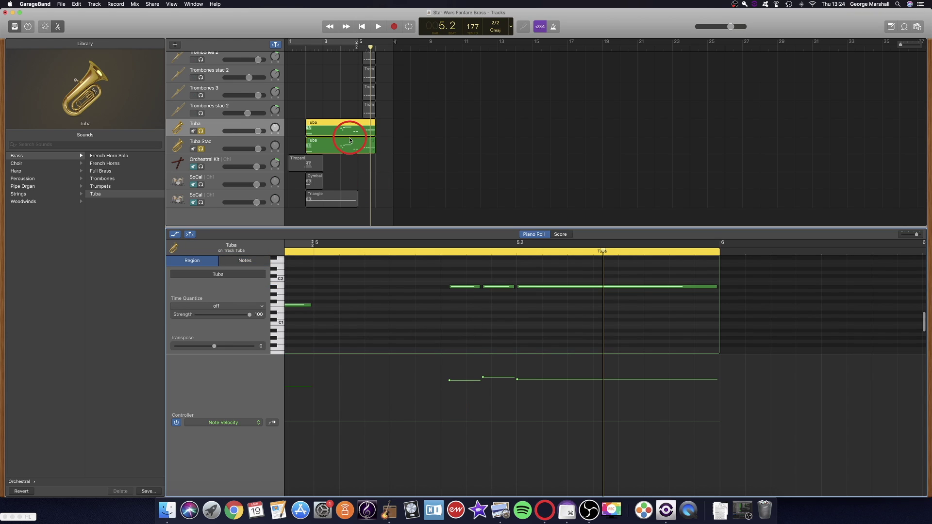
{"action": "scroll", "coordinate": [439, 295], "scroll_direction": "left", "scroll_amount": 3}
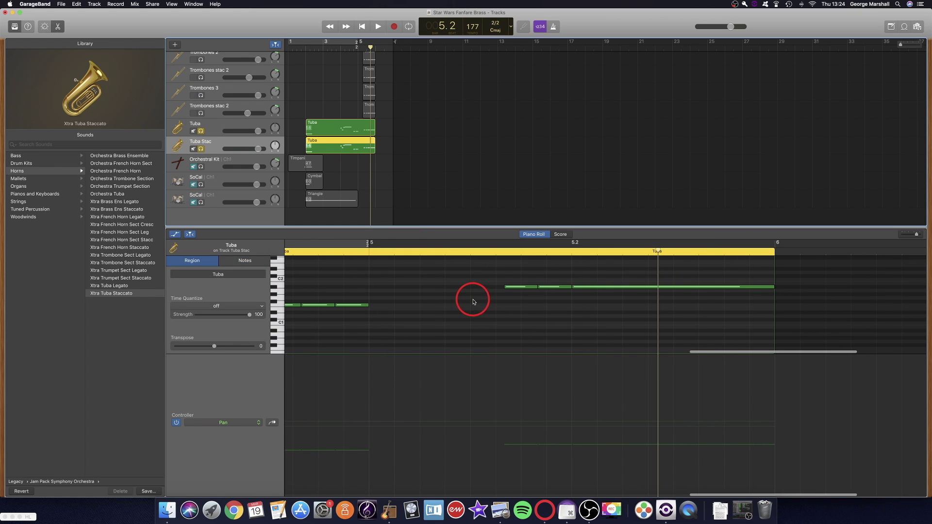
{"action": "left_click", "coordinate": [515, 286]}
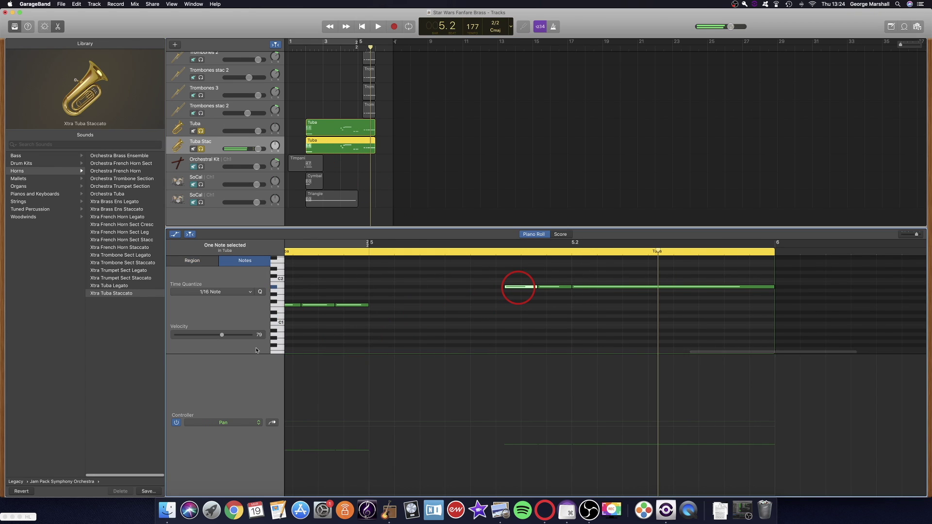
{"action": "left_click", "coordinate": [349, 145]}
{"action": "key", "text": "BackSpace"}
{"action": "left_click_drag", "start_coordinate": [328, 126], "coordinate": [333, 143]}
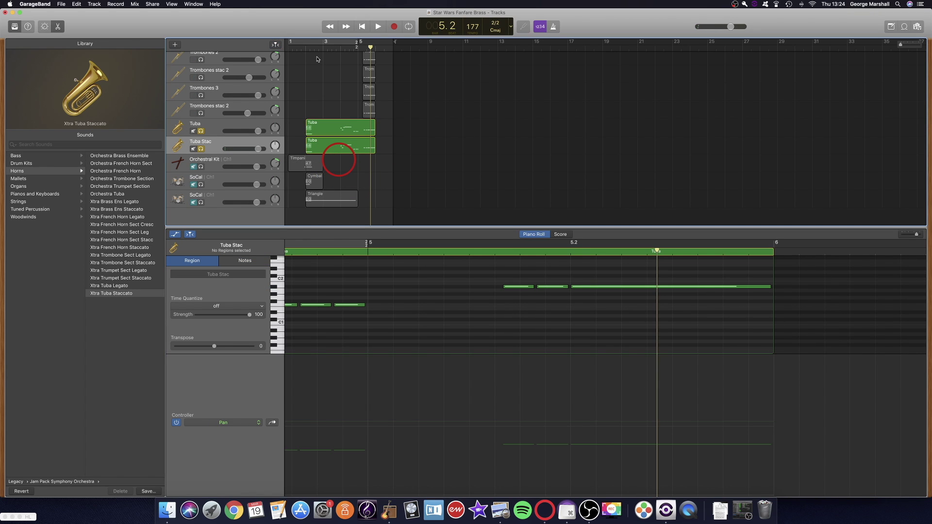
- Play both tuba tracks from just before bar 2 to check the copied edits
{"action": "left_click", "coordinate": [300, 49]}
{"action": "key", "text": "space"}
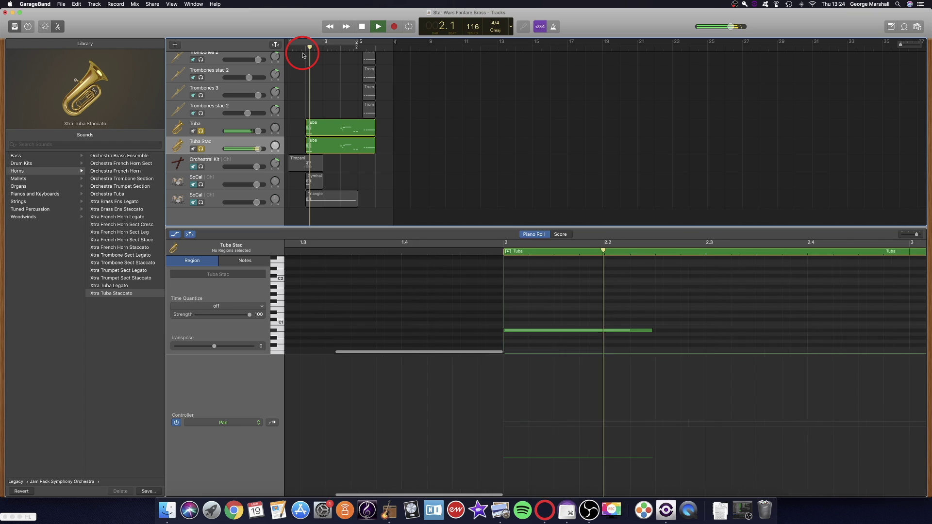
{"action": "key", "text": "space"}
- Undo the replacement of the Tuba Stac region, restoring its earlier notes
{"action": "left_click", "coordinate": [344, 145]}
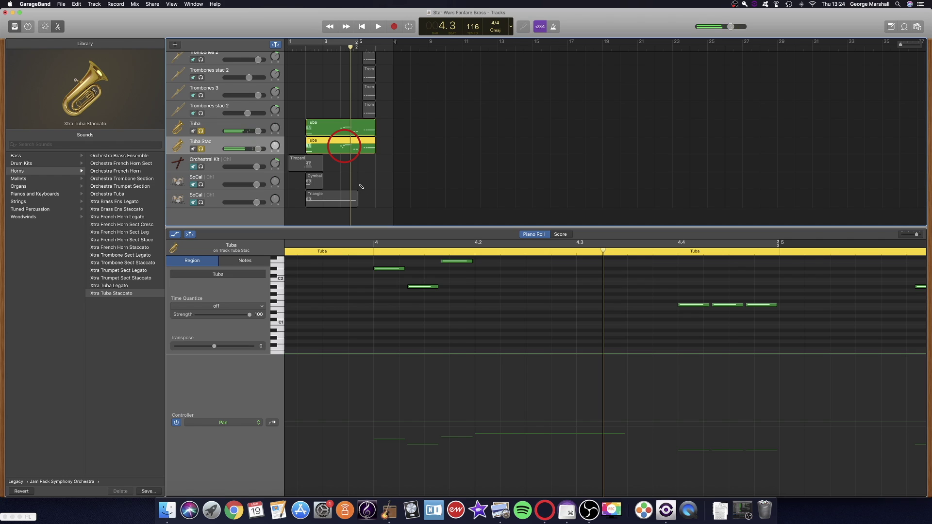
{"action": "key", "text": "super+z"}
{"action": "key", "text": "super+z"}
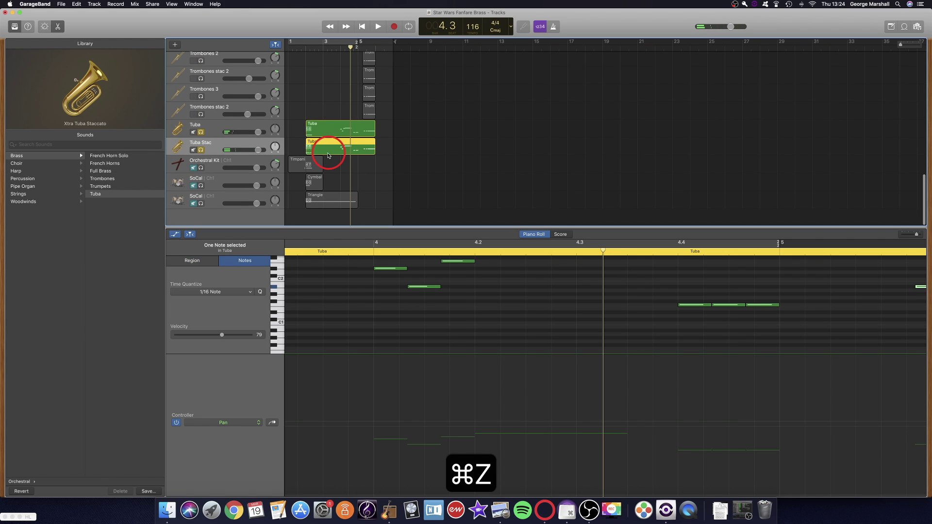
- Play both tuba tracks from beat 1.4 into bar 4 to hear the restored Tuba Stac region
{"action": "left_click", "coordinate": [299, 49]}
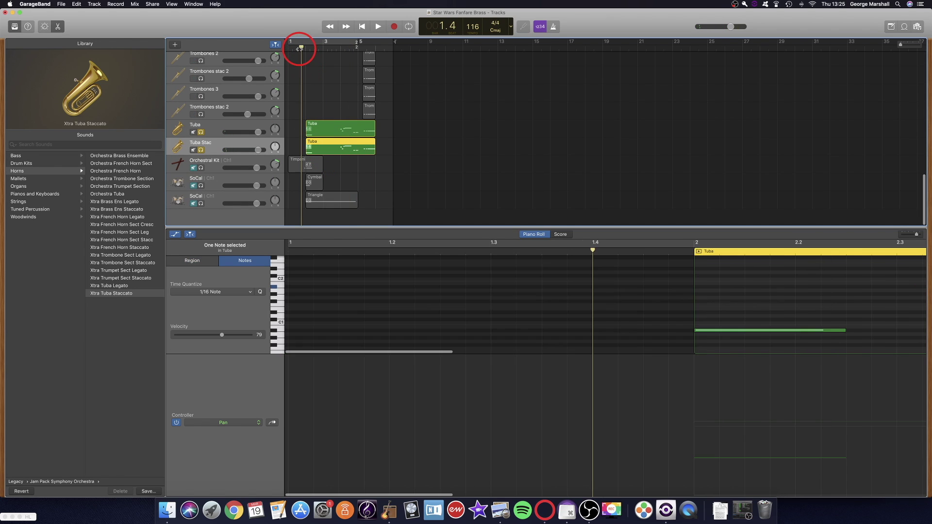
{"action": "left_click", "coordinate": [387, 161]}
{"action": "key", "text": "space"}
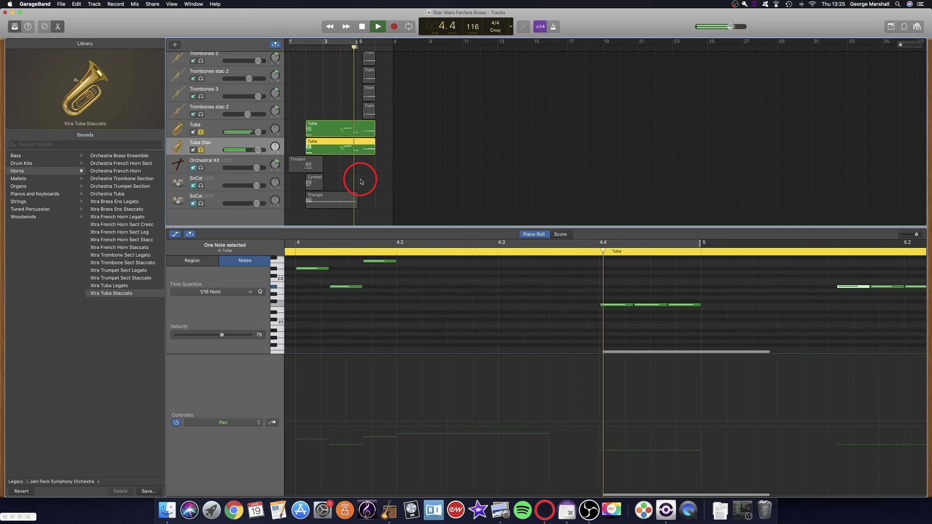
{"action": "key", "text": "space"}
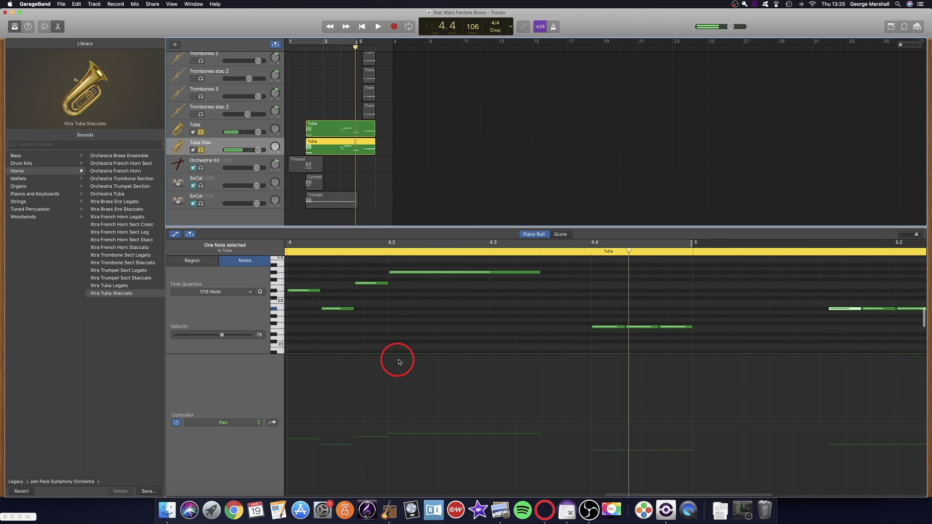
- In the Tuba Stac region, raise the long note at 4.2 to velocity 92 and the note at bar 4 to 88
{"action": "scroll", "coordinate": [403, 300], "scroll_direction": "left", "scroll_amount": 2}
{"action": "left_click", "coordinate": [405, 273]}
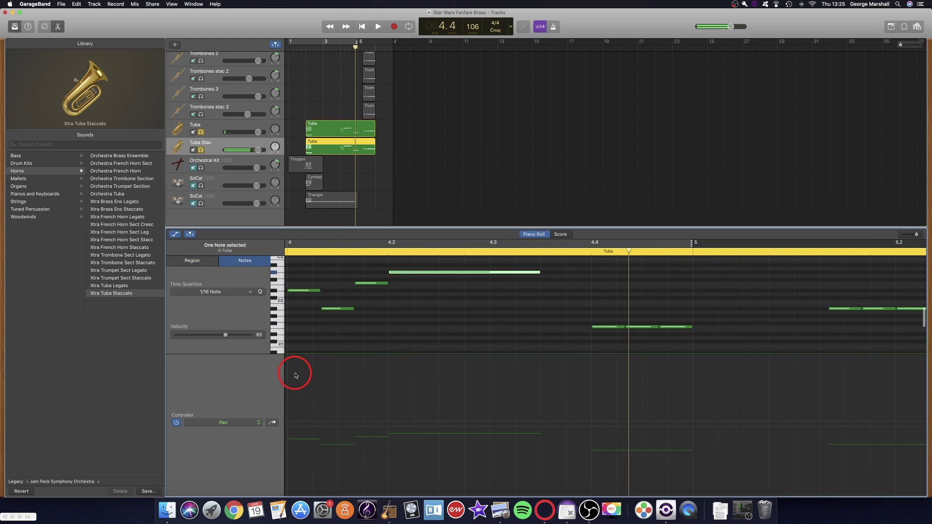
{"action": "left_click_drag", "start_coordinate": [226, 335], "coordinate": [230, 336]}
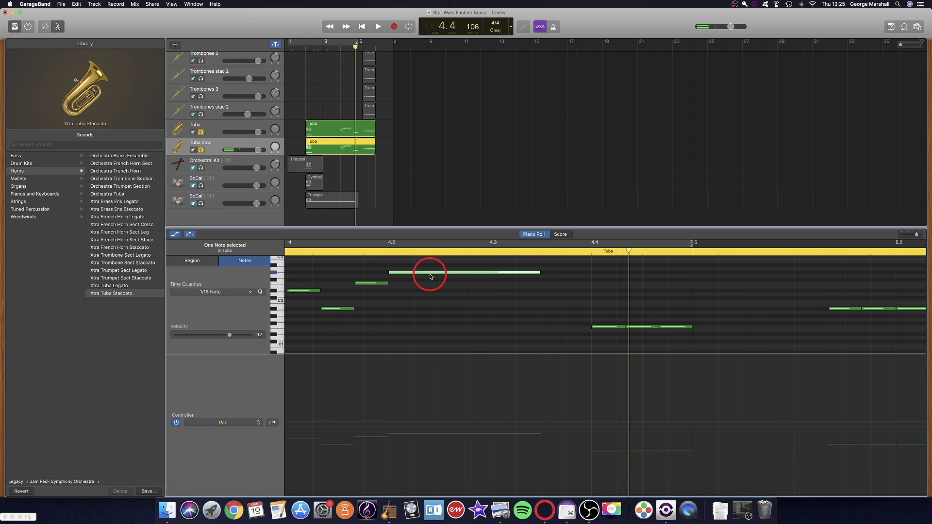
{"action": "scroll", "coordinate": [427, 270], "scroll_direction": "left", "scroll_amount": 5}
{"action": "left_click", "coordinate": [345, 252]}
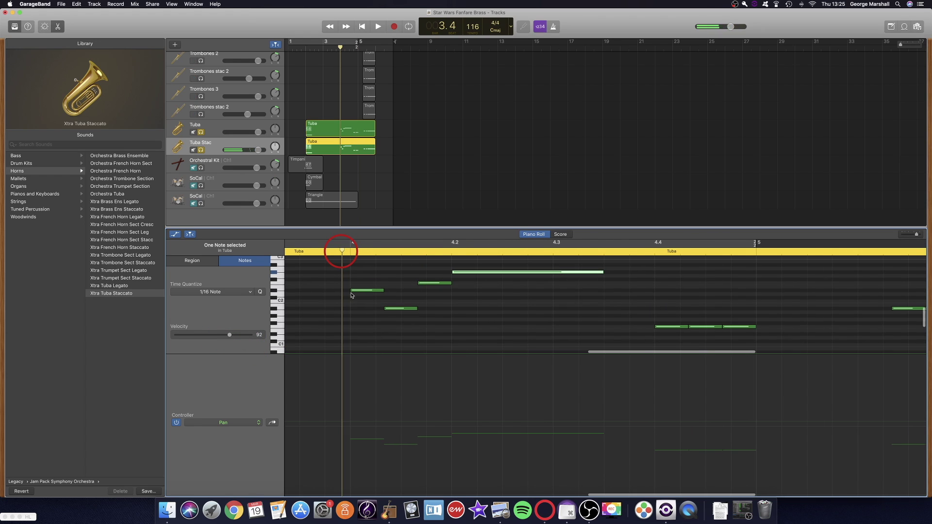
{"action": "left_click", "coordinate": [367, 290]}
{"action": "left_click_drag", "start_coordinate": [223, 335], "coordinate": [227, 335]}
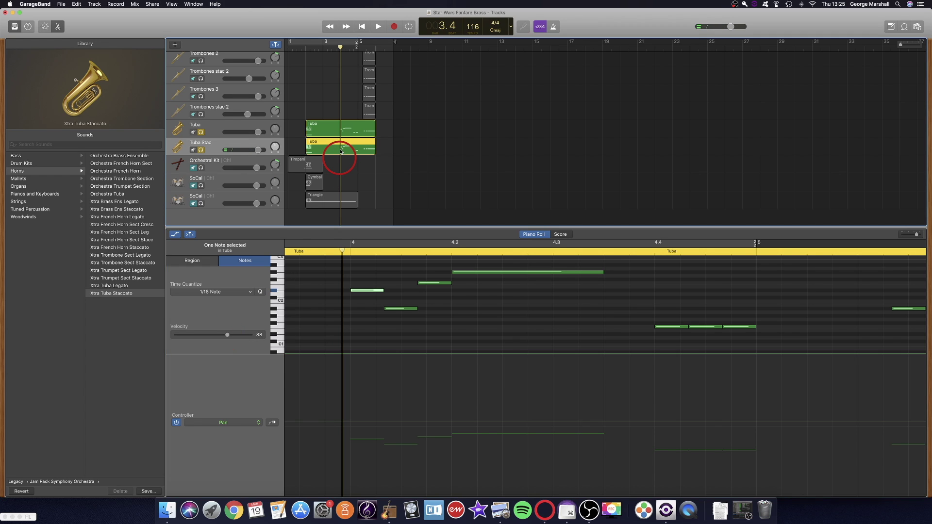
- Replace the Tuba Stac region with a copy of the Tuba region and slightly lower the Tuba Stac track's volume
{"action": "key", "text": "BackSpace"}
{"action": "left_click_drag", "start_coordinate": [326, 129], "coordinate": [330, 143]}
{"action": "left_click", "coordinate": [257, 149]}
{"action": "left_click_drag", "start_coordinate": [255, 150], "coordinate": [245, 155]}
- Play both tubas from just before bar 2 to check the copied region at the lower Tuba Stac volume
{"action": "left_click", "coordinate": [300, 50]}
{"action": "key", "text": "space"}
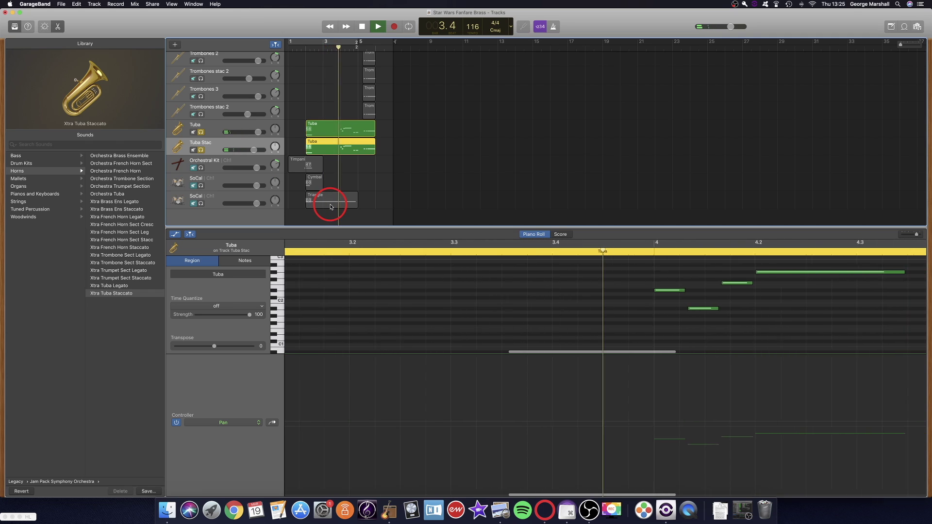
{"action": "key", "text": "space"}
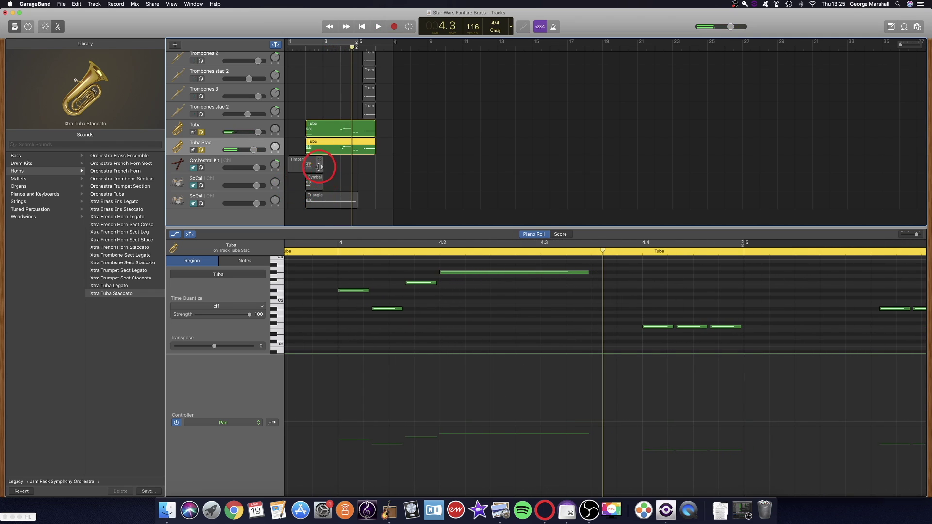
- Try raising a Volume automation point at 2.1.1.1 in the Tuba Stac region, and lower the track's volume slightly again
{"action": "left_click", "coordinate": [249, 421]}
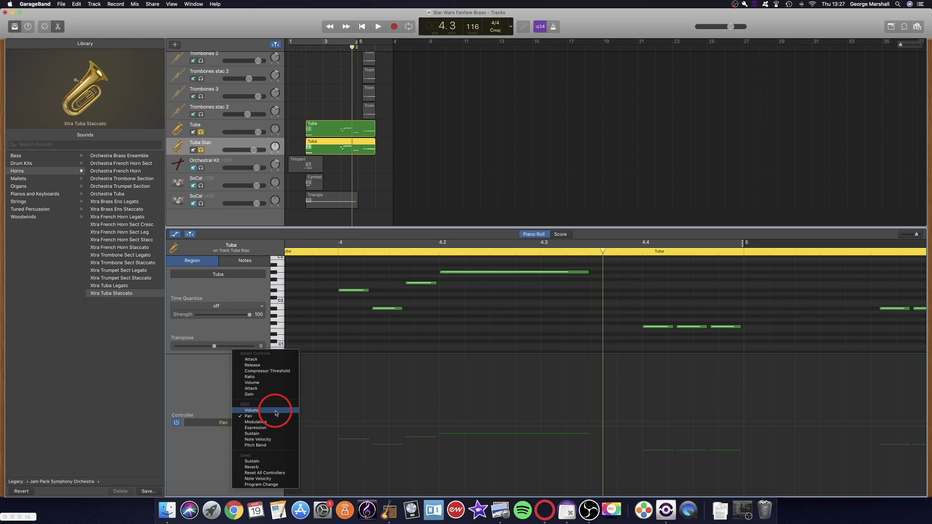
{"action": "left_click", "coordinate": [276, 413]}
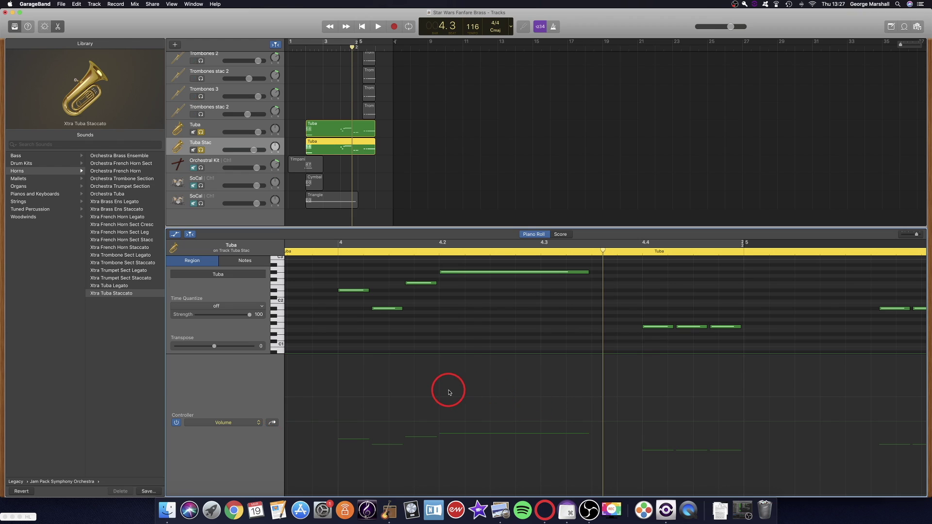
{"action": "scroll", "coordinate": [427, 400], "scroll_direction": "left", "scroll_amount": 10}
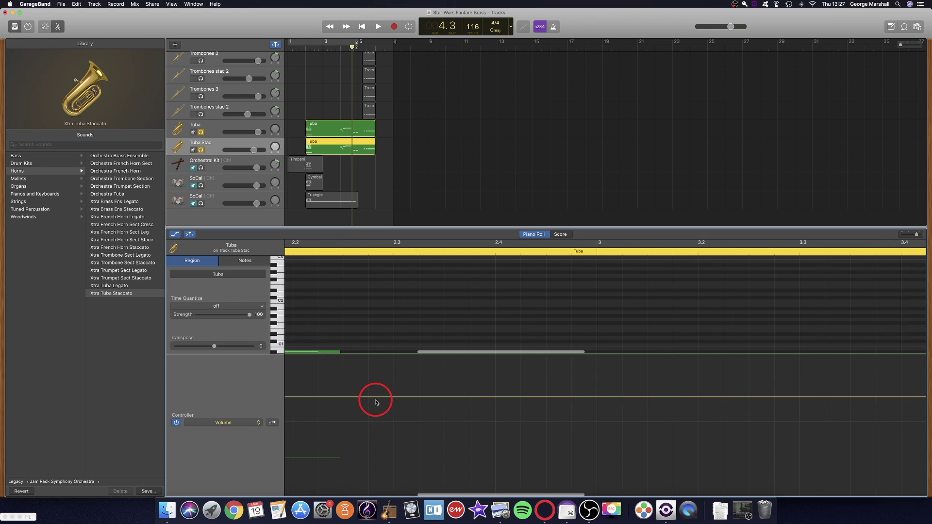
{"action": "scroll", "coordinate": [372, 401], "scroll_direction": "left", "scroll_amount": 3}
{"action": "left_click", "coordinate": [528, 397]}
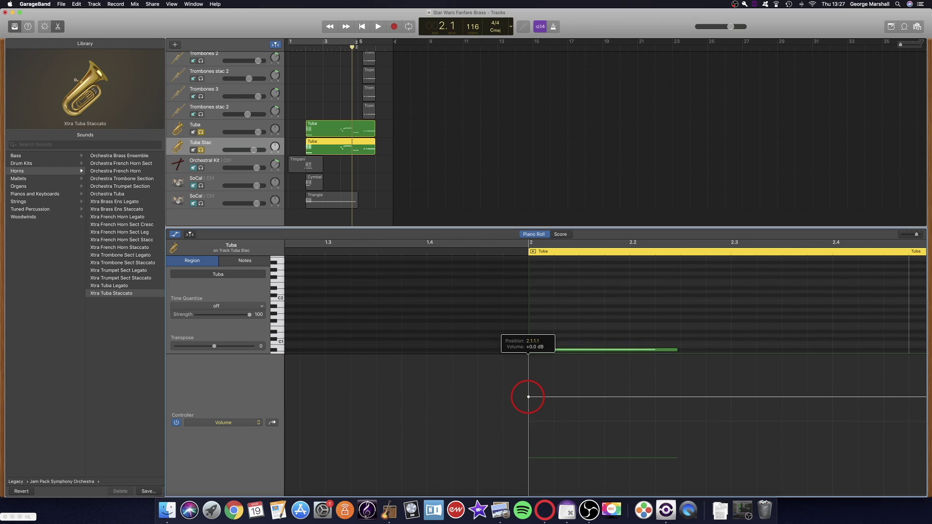
{"action": "left_click_drag", "start_coordinate": [528, 397], "coordinate": [528, 384]}
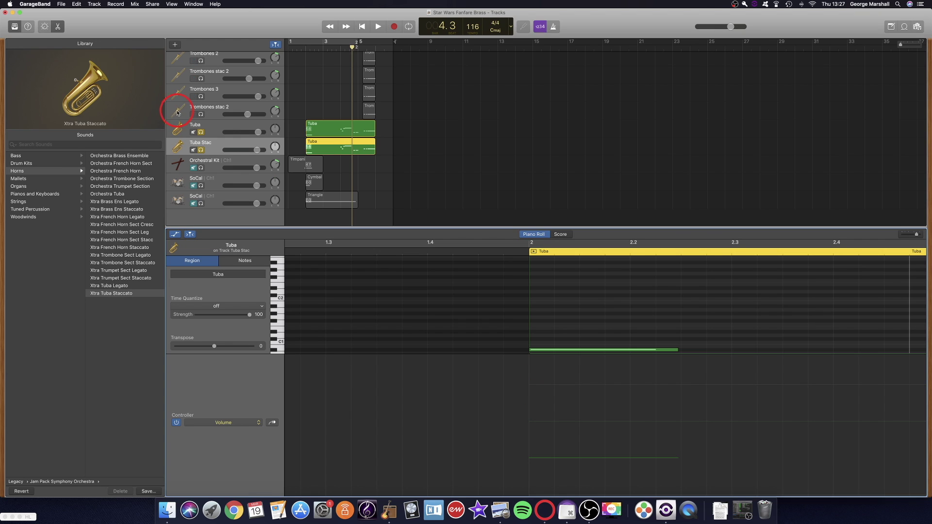
{"action": "left_click_drag", "start_coordinate": [255, 148], "coordinate": [248, 166]}
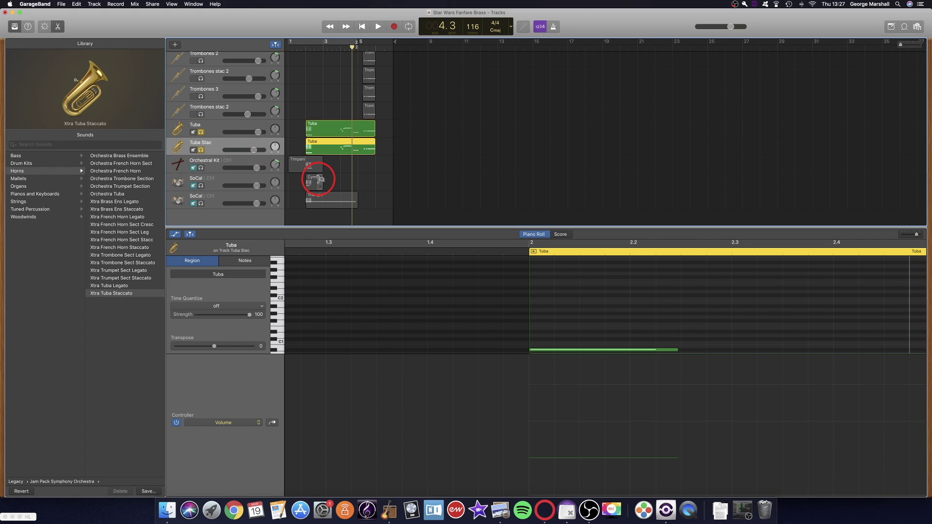
{"action": "scroll", "coordinate": [370, 173], "scroll_direction": "down", "scroll_amount": 1}
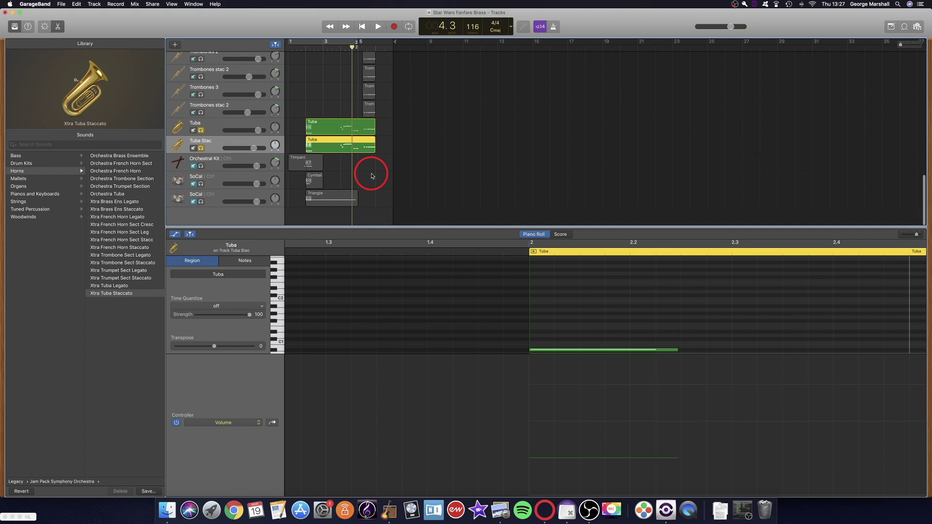
- Add an Expression automation point of 127 at 2.1.1.1 in the Tuba Stac region and lower the track's volume slightly
{"action": "left_click", "coordinate": [234, 423]}
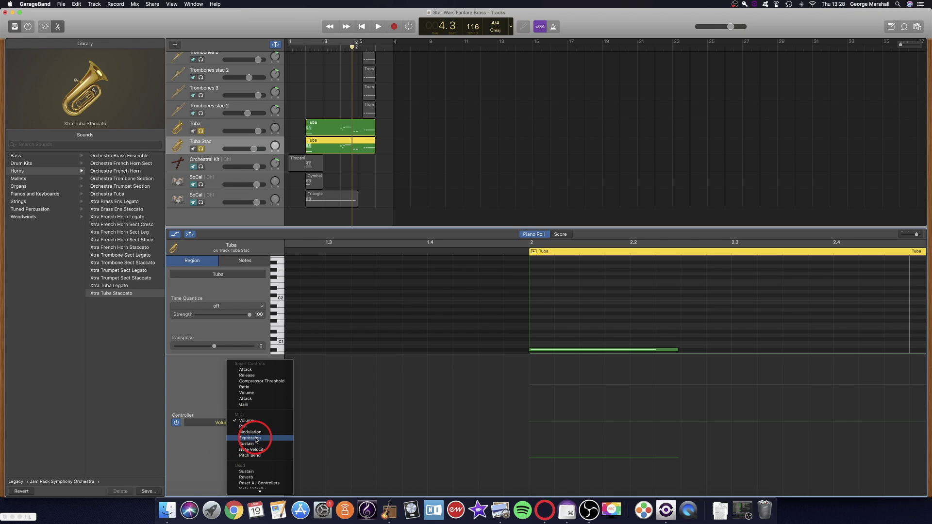
{"action": "left_click", "coordinate": [254, 438]}
{"action": "left_click", "coordinate": [539, 404]}
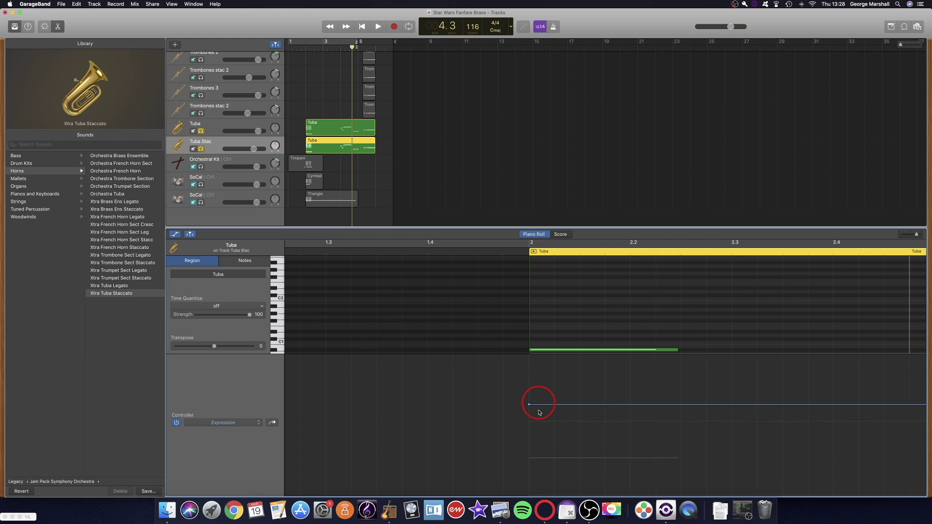
{"action": "left_click", "coordinate": [529, 406]}
{"action": "left_click_drag", "start_coordinate": [536, 407], "coordinate": [530, 377]}
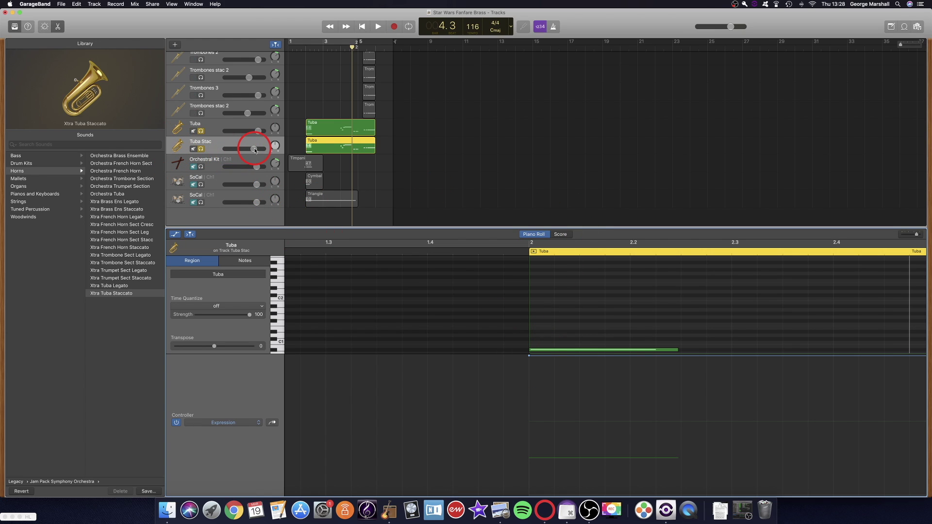
{"action": "left_click_drag", "start_coordinate": [533, 362], "coordinate": [528, 455]}
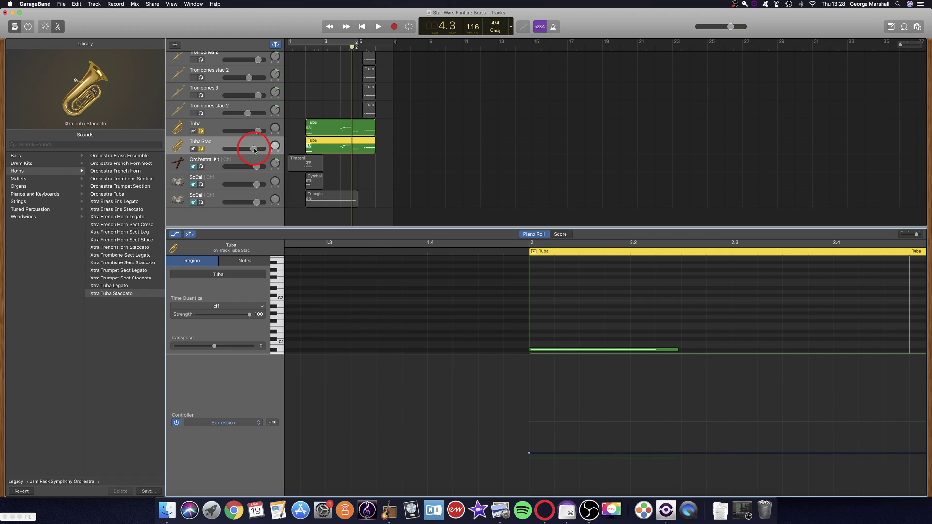
{"action": "left_click_drag", "start_coordinate": [253, 149], "coordinate": [252, 149]}
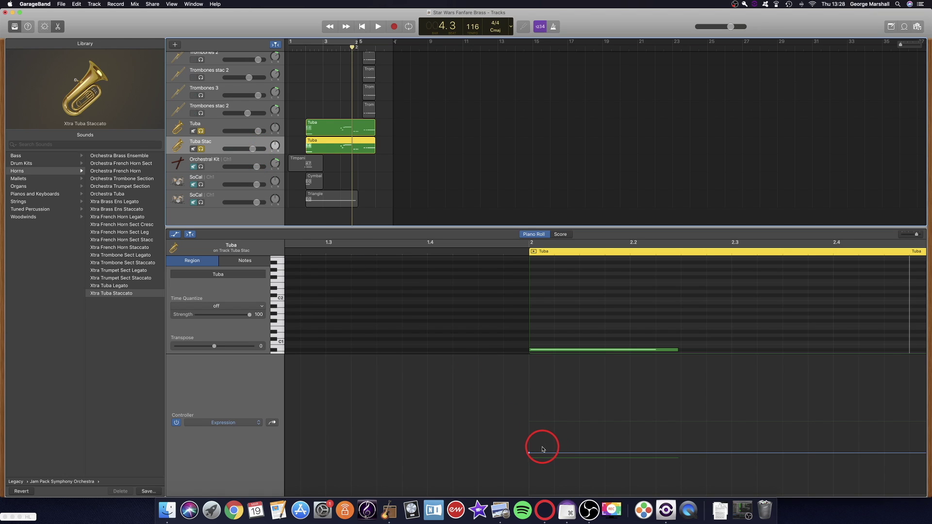
{"action": "left_click_drag", "start_coordinate": [529, 455], "coordinate": [529, 356]}
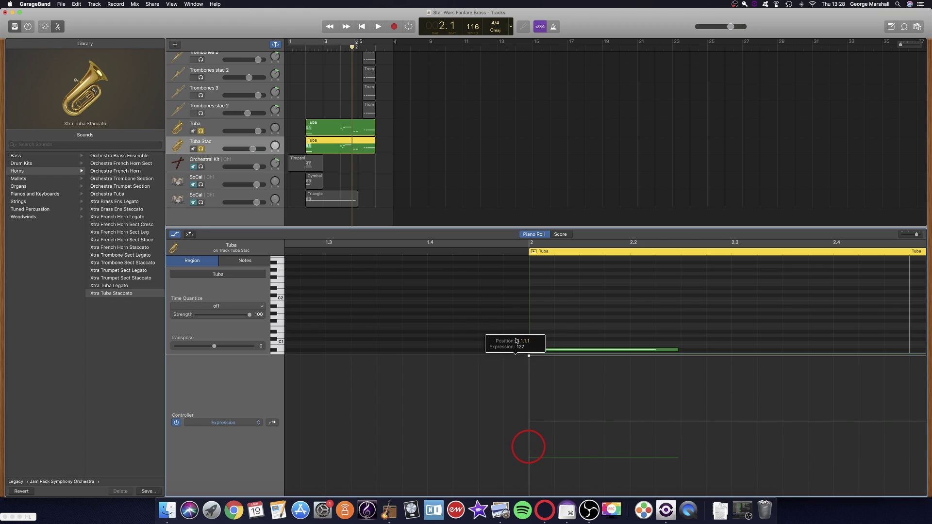
- Add two Expression points just after 2.4 in the Tuba Stac region and pull the second one down to create a drop
{"action": "scroll", "coordinate": [552, 386], "scroll_direction": "right", "scroll_amount": 5}
{"action": "scroll", "coordinate": [553, 396], "scroll_direction": "right", "scroll_amount": 5}
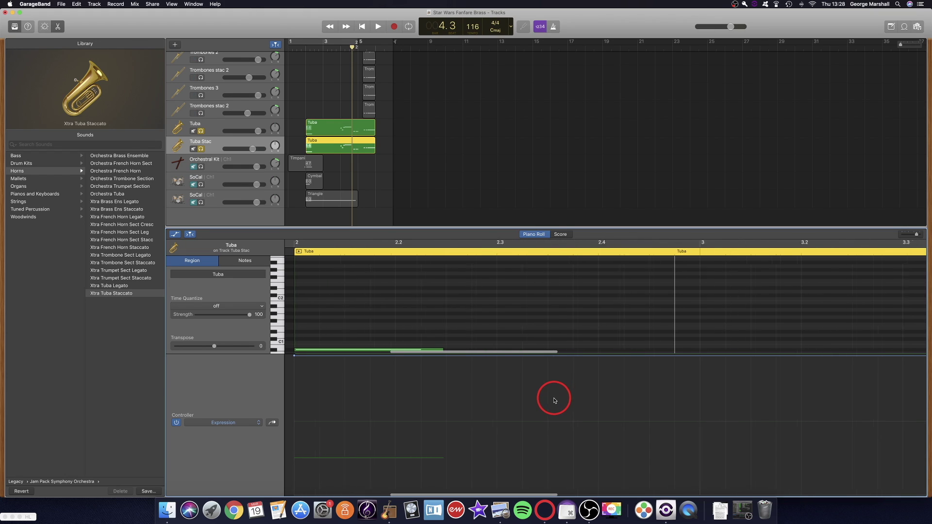
{"action": "left_click", "coordinate": [574, 357]}
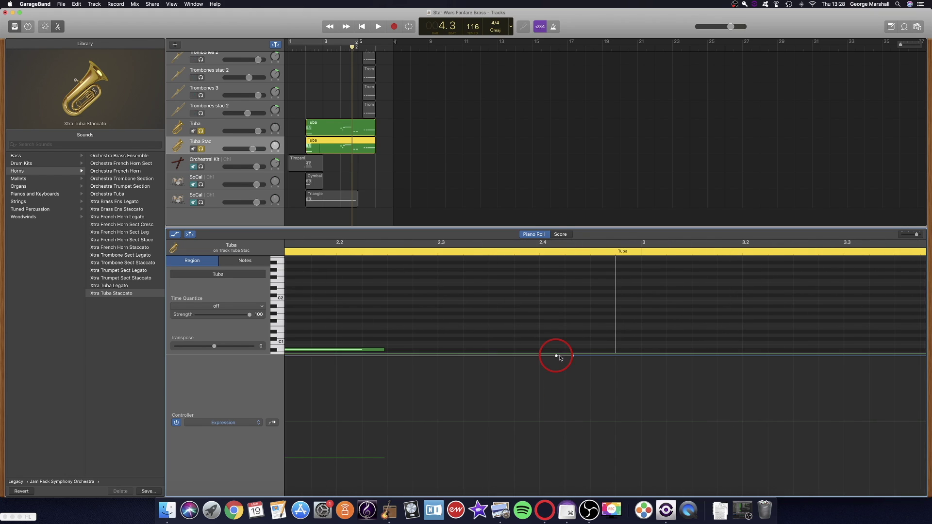
{"action": "left_click_drag", "start_coordinate": [573, 356], "coordinate": [579, 390]}
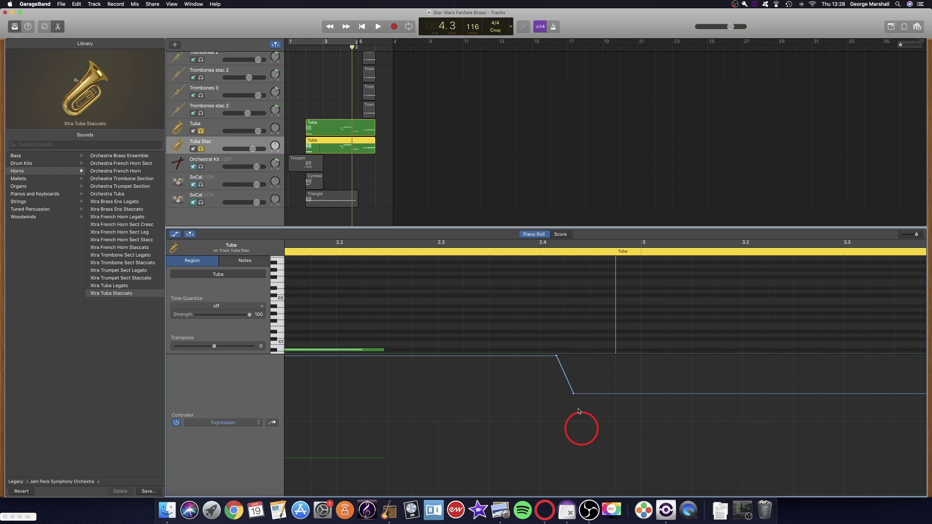
{"action": "right_click", "coordinate": [548, 509]}
{"action": "left_click", "coordinate": [548, 477]}
{"action": "right_click", "coordinate": [542, 509]}
{"action": "left_click", "coordinate": [547, 484]}
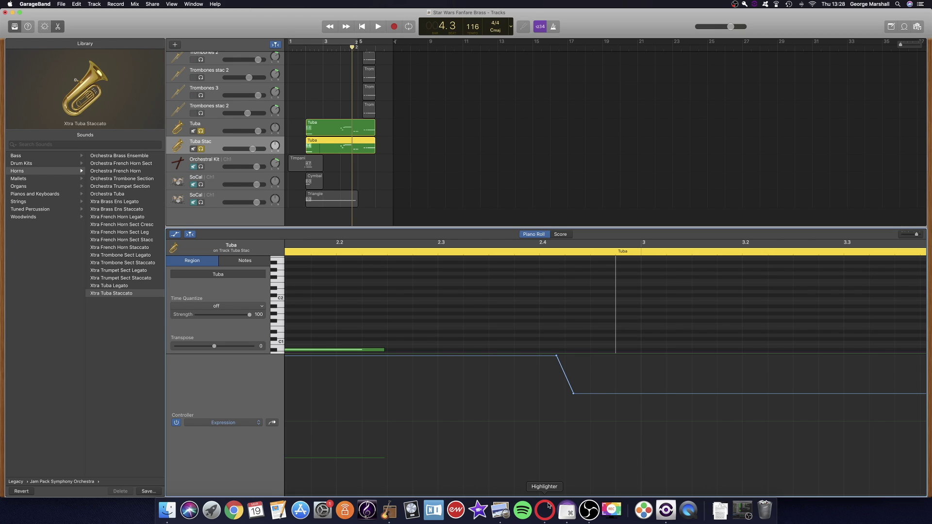
{"action": "left_click", "coordinate": [548, 509]}
- Lower the Expression level after the drop further, to about half the range, and play both tubas through bar 4
{"action": "left_click_drag", "start_coordinate": [573, 393], "coordinate": [575, 432]}
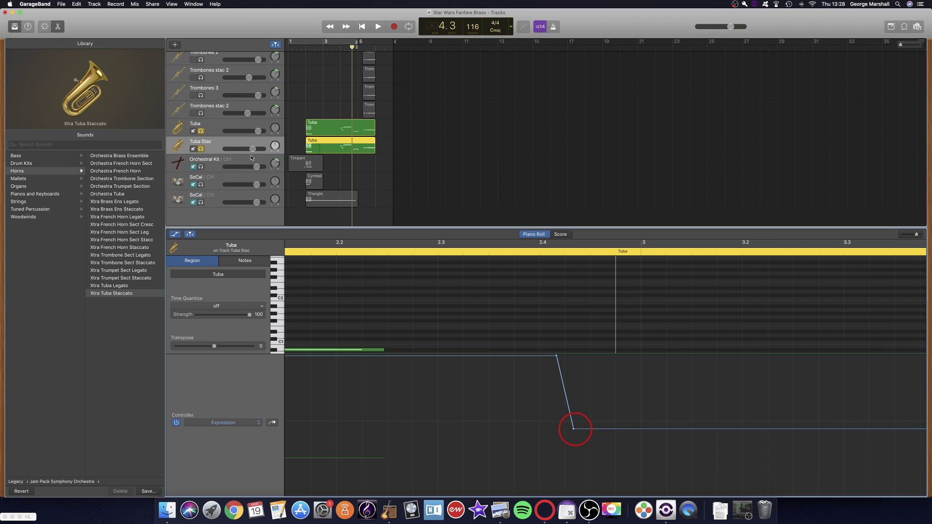
{"action": "scroll", "coordinate": [414, 316], "scroll_direction": "left", "scroll_amount": 5}
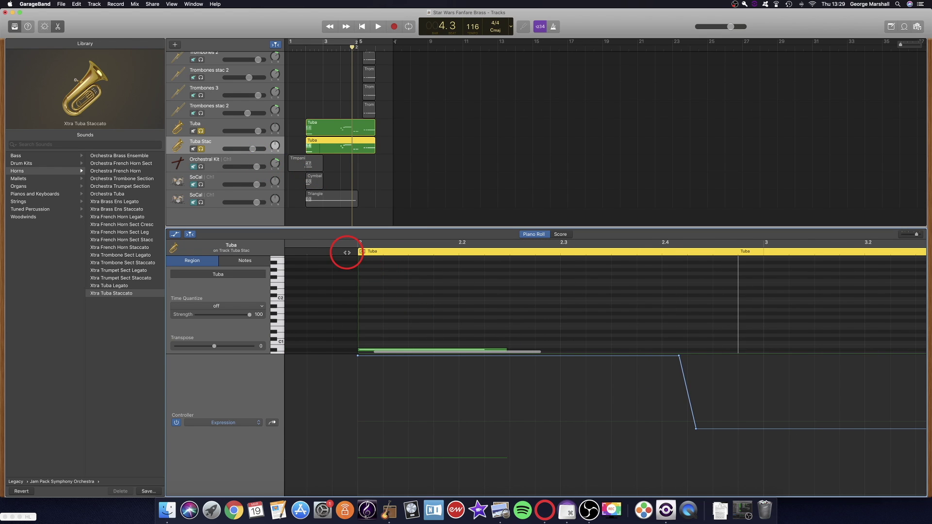
{"action": "key", "text": "space"}
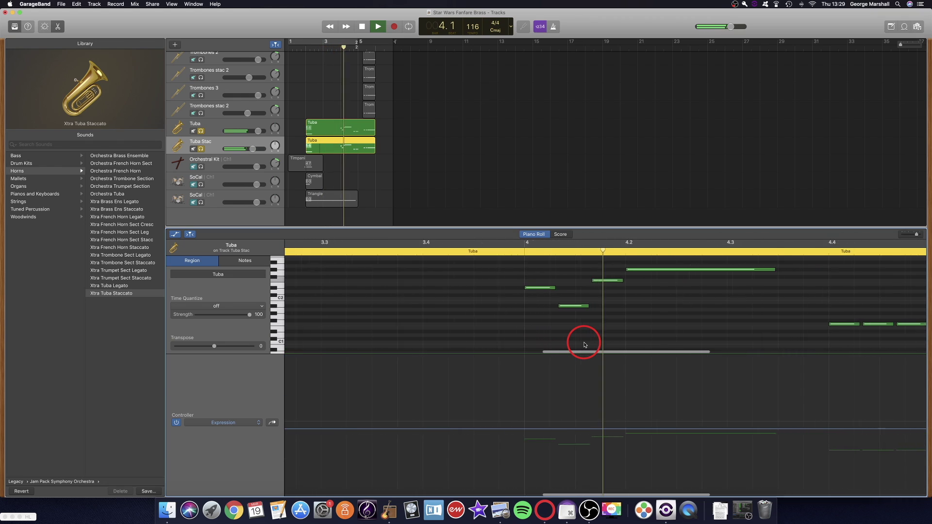
{"action": "key", "text": "space"}
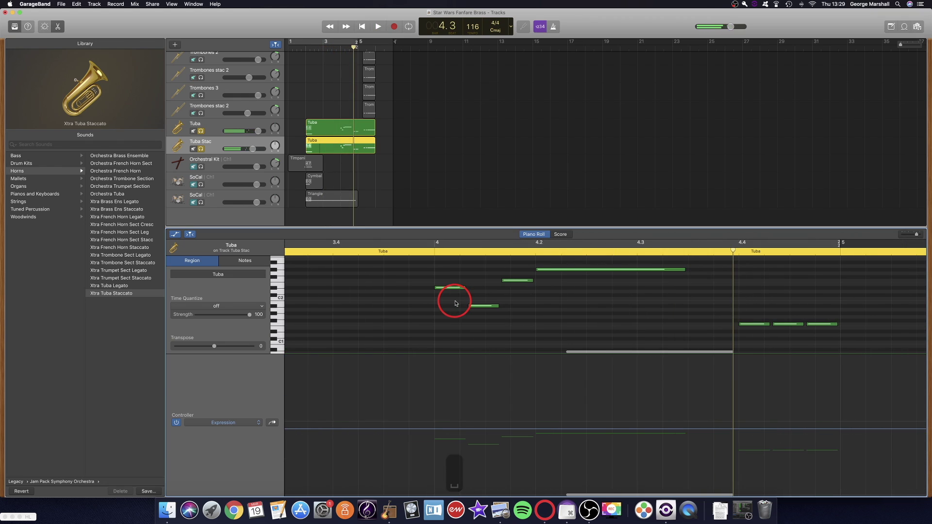
- Set the lower Expression point of the drop after 2.4 in the Tuba Stac region to 73
{"action": "left_click", "coordinate": [453, 288]}
{"action": "scroll", "coordinate": [453, 307], "scroll_direction": "left", "scroll_amount": 10}
{"action": "scroll", "coordinate": [452, 308], "scroll_direction": "left", "scroll_amount": 15}
{"action": "left_click", "coordinate": [755, 349]}
{"action": "scroll", "coordinate": [727, 429], "scroll_direction": "right", "scroll_amount": 8}
{"action": "left_click_drag", "start_coordinate": [727, 430], "coordinate": [740, 415]}
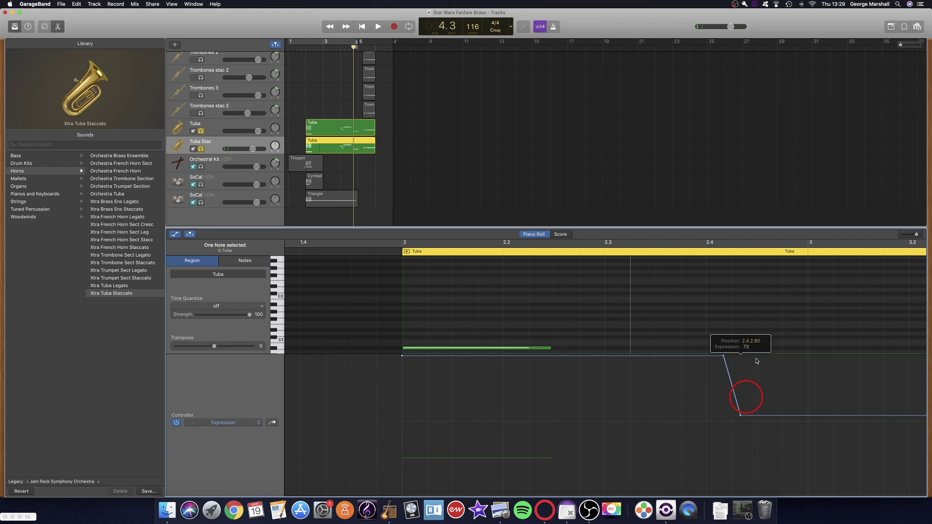
- Play both tubas from just before bar 4 into bar 5 to check the expression level, and deselect the region
{"action": "scroll", "coordinate": [744, 393], "scroll_direction": "right", "scroll_amount": 10}
{"action": "left_click", "coordinate": [731, 252]}
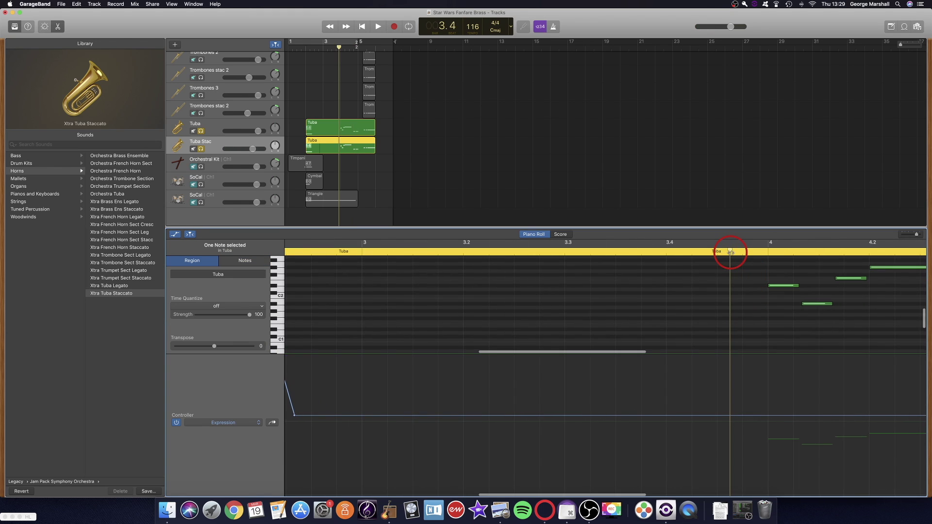
{"action": "key", "text": "space"}
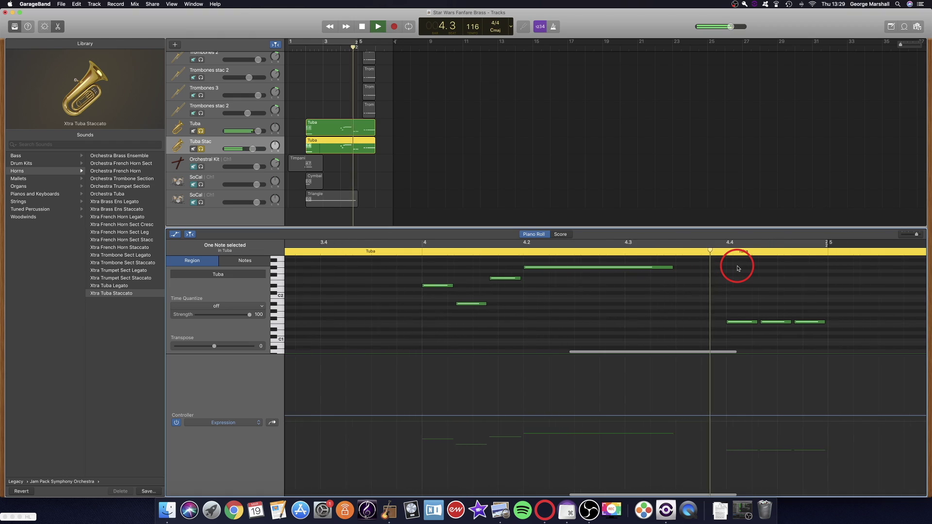
{"action": "key", "text": "space"}
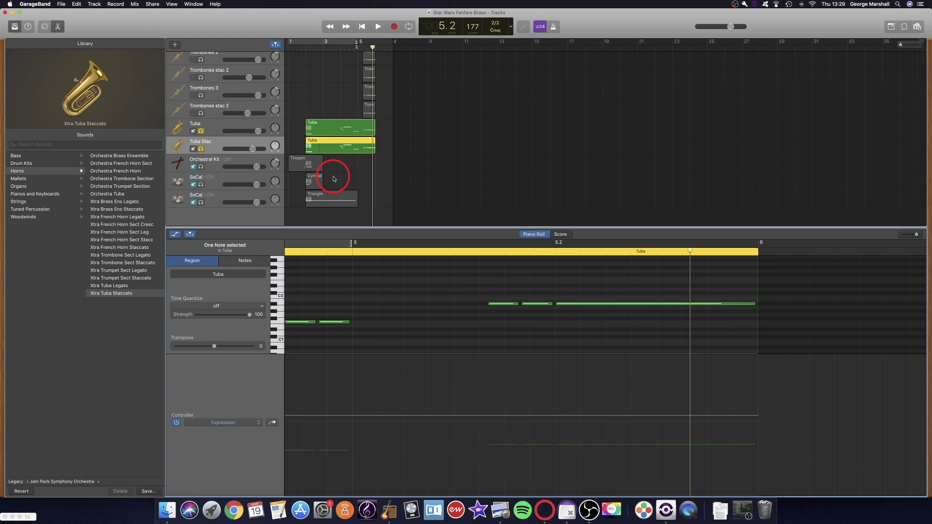
{"action": "left_click", "coordinate": [300, 129]}
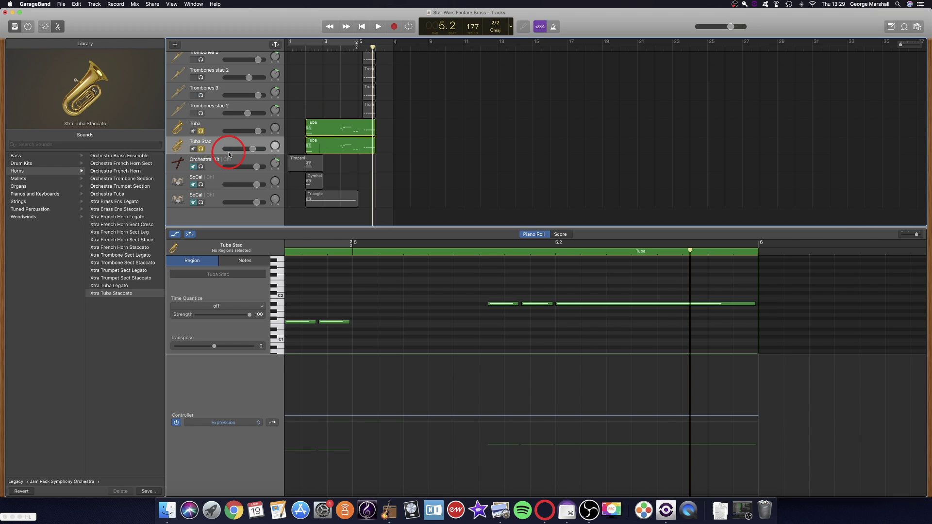
- Take the Tuba and Tuba Stac tracks out of solo and play the full brass arrangement from bar 1 to its end
{"action": "left_click", "coordinate": [200, 149]}
{"action": "left_click", "coordinate": [200, 131]}
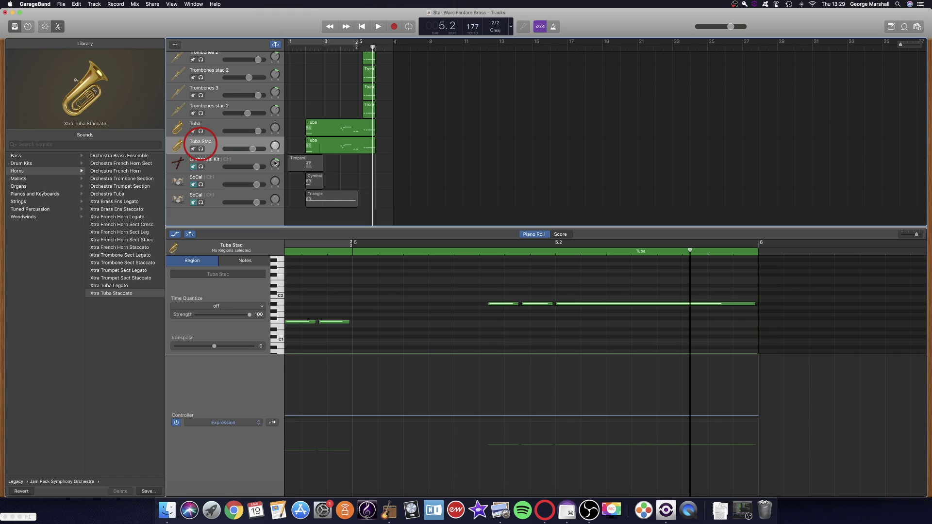
{"action": "left_click", "coordinate": [296, 45]}
{"action": "key", "text": "space"}
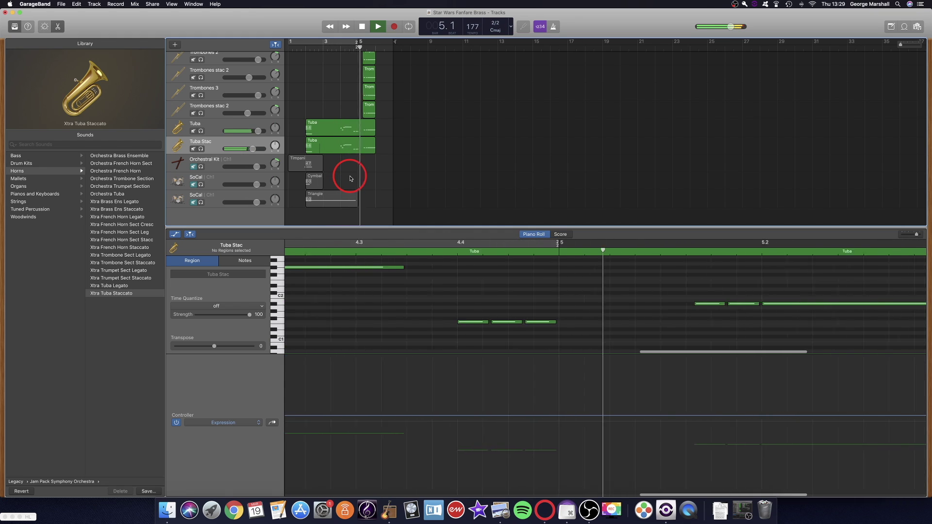
{"action": "scroll", "coordinate": [348, 173], "scroll_direction": "up", "scroll_amount": 4}
{"action": "key", "text": "space"}
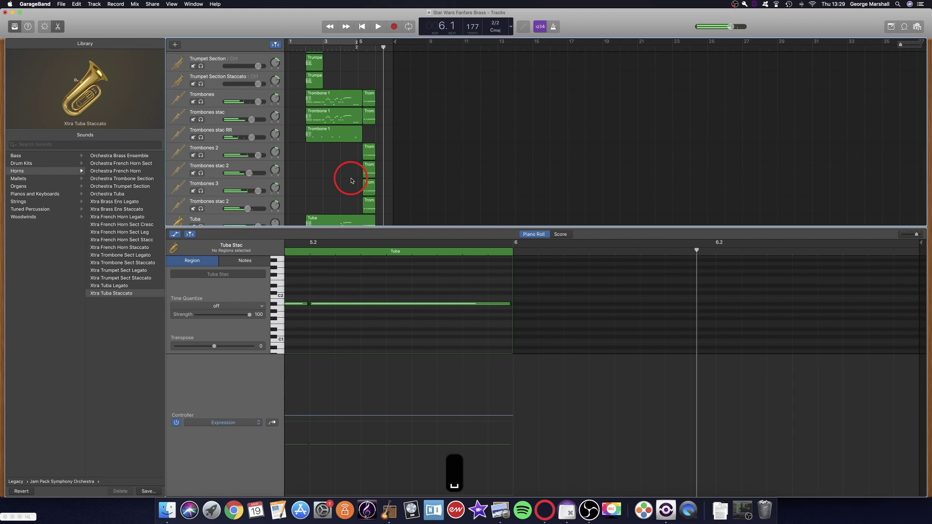
- Solo the Trombones, Trombones stac and Trombones stac RR tracks and play bar 4 into bar 5 to locate the pitch problem
{"action": "left_click", "coordinate": [349, 46]}
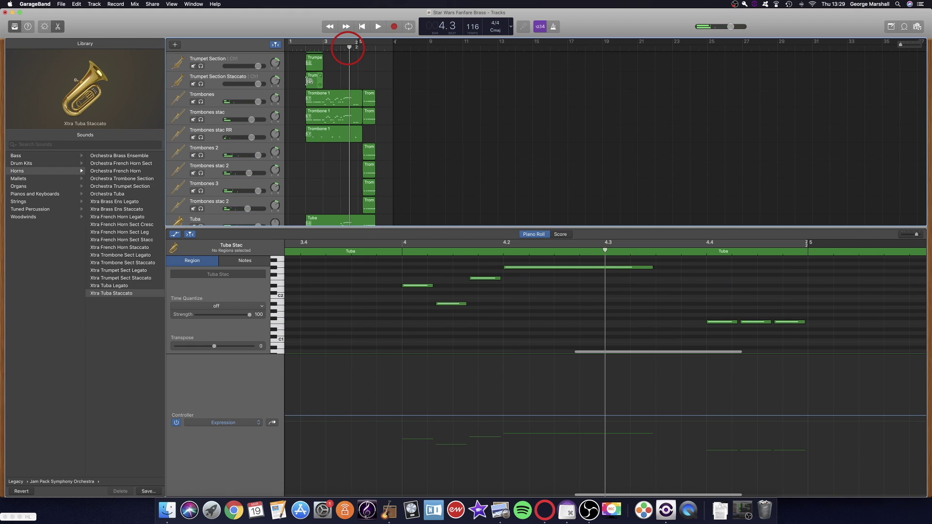
{"action": "left_click", "coordinate": [201, 120]}
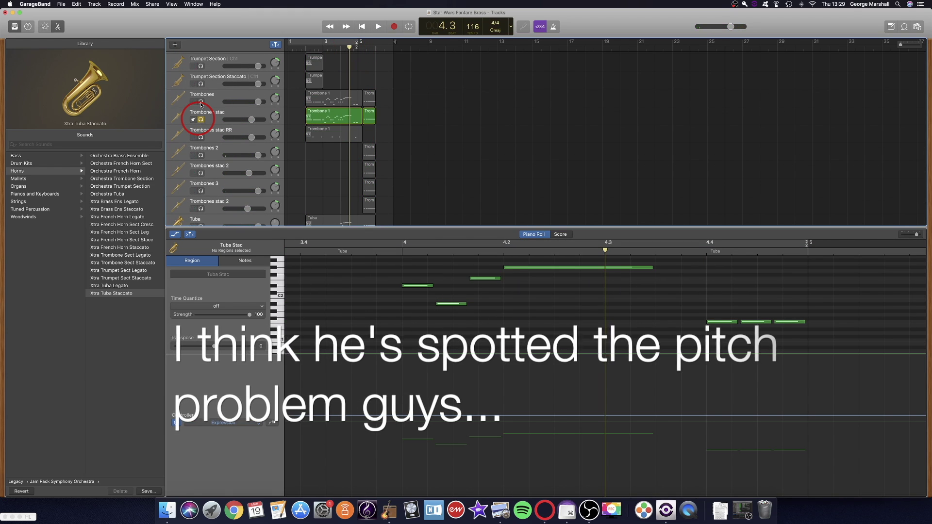
{"action": "key", "text": "space"}
{"action": "left_click", "coordinate": [200, 138]}
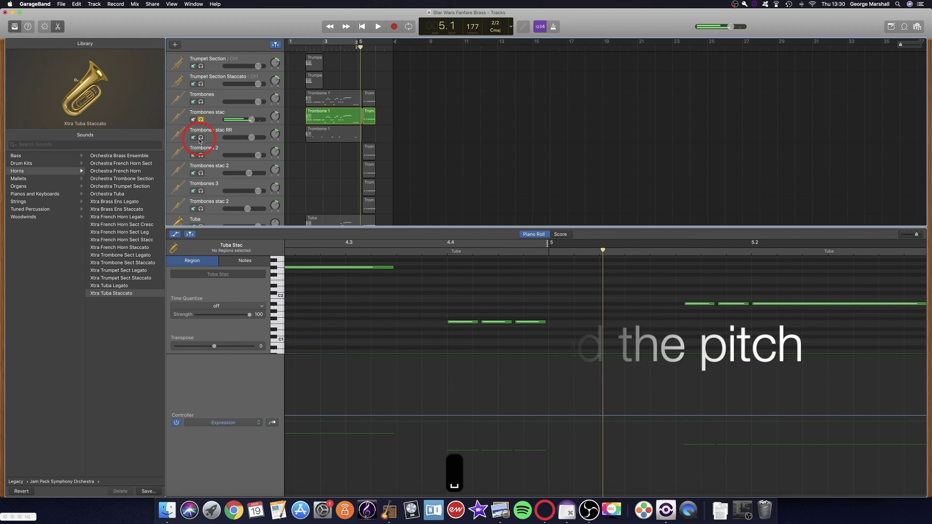
{"action": "key", "text": "space"}
{"action": "left_click", "coordinate": [201, 102]}
{"action": "left_click", "coordinate": [345, 46]}
{"action": "key", "text": "space"}
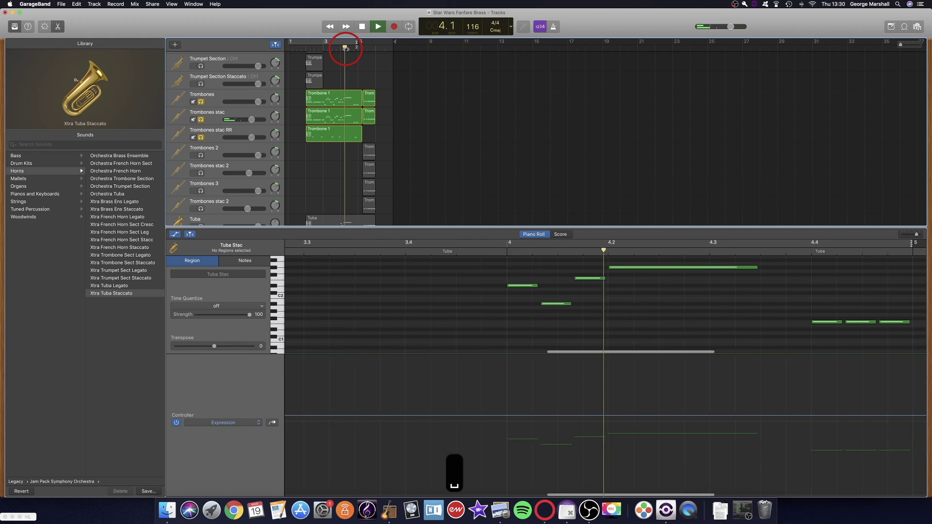
- Raise the note just after 4.4 in the Trombones stac RR region by two semitones
{"action": "left_click", "coordinate": [339, 138]}
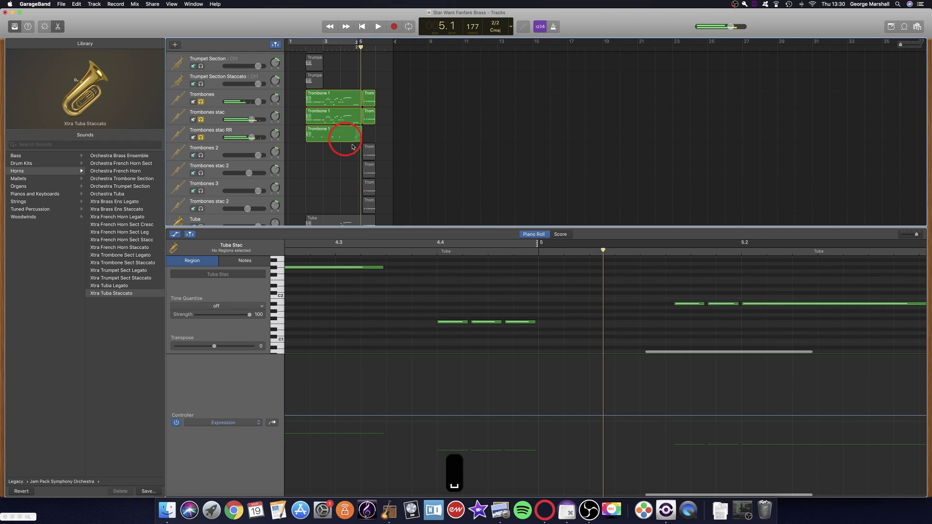
{"action": "scroll", "coordinate": [599, 277], "scroll_direction": "right", "scroll_amount": 16}
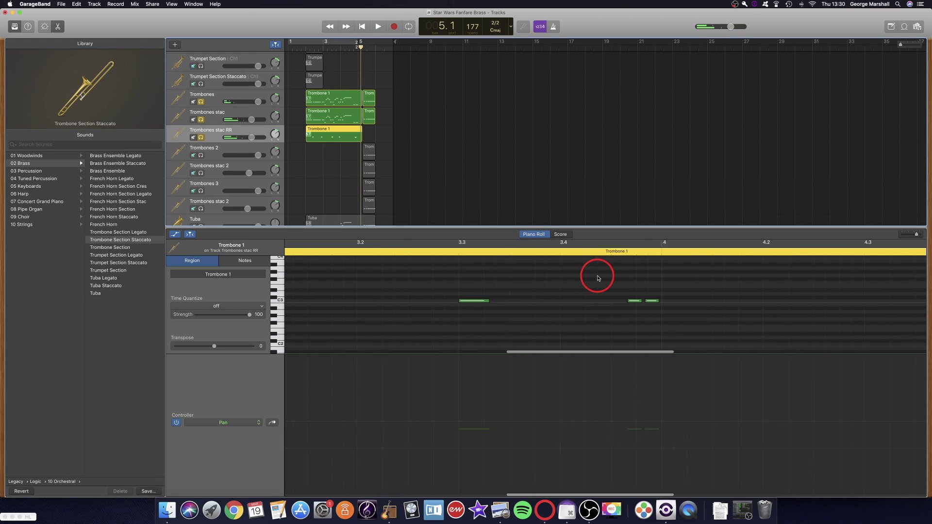
{"action": "left_click", "coordinate": [669, 329]}
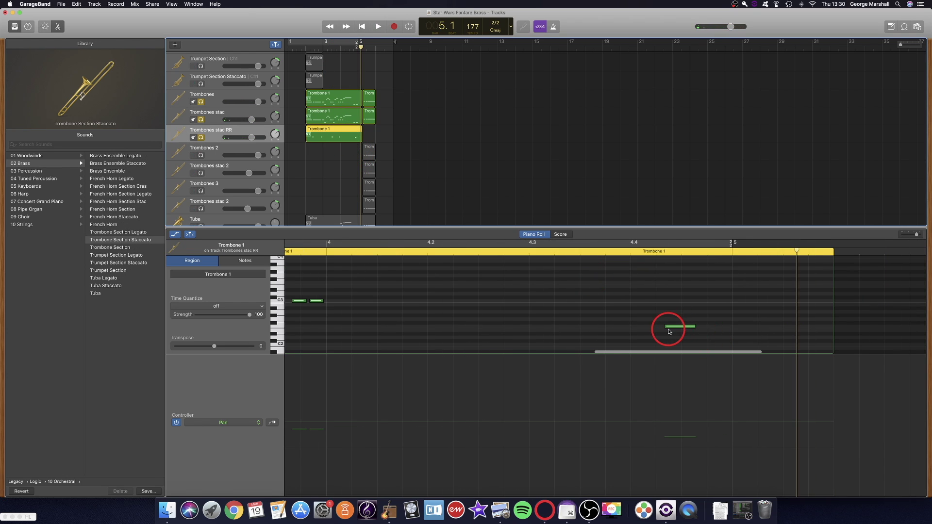
{"action": "left_click_drag", "start_coordinate": [674, 329], "coordinate": [673, 321]}
- Play the three soloed trombone tracks from about 4.2 into bar 5 to check the corrected note, and deselect the region
{"action": "left_click", "coordinate": [348, 47]}
{"action": "key", "text": "space"}
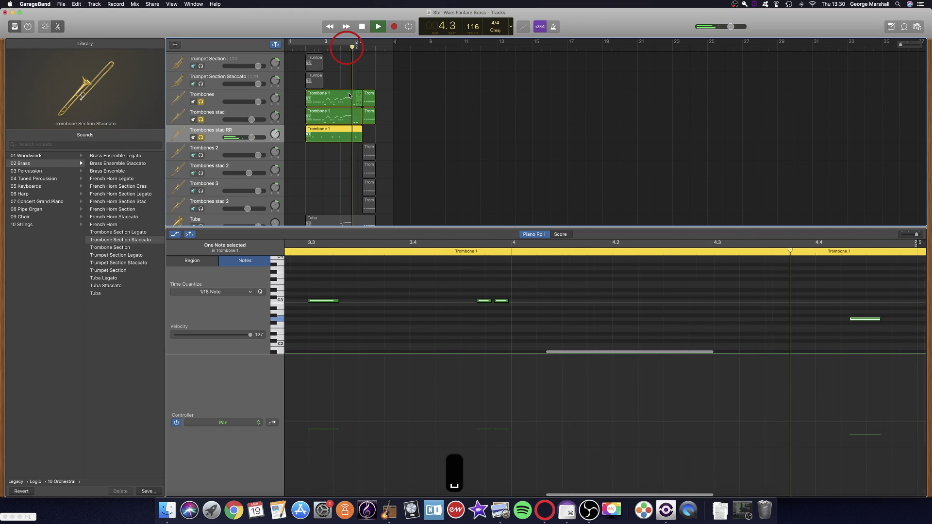
{"action": "key", "text": "space"}
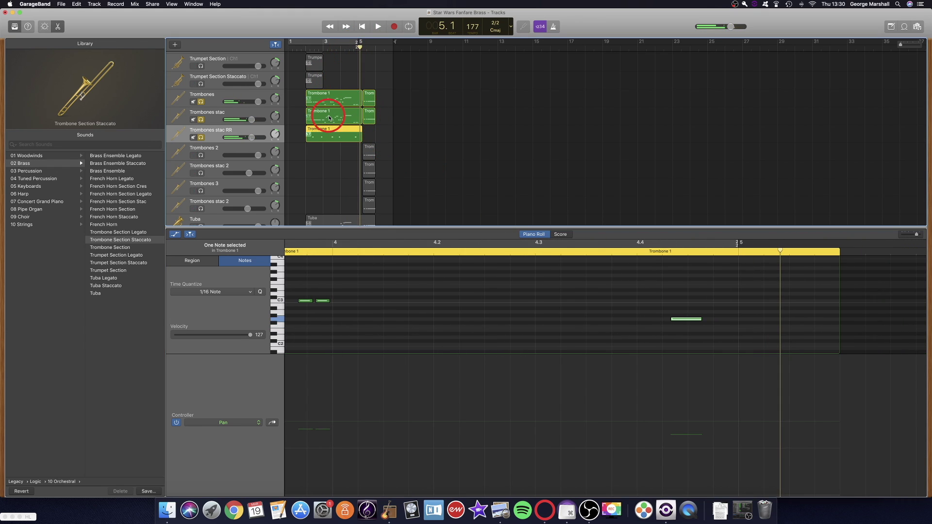
{"action": "left_click", "coordinate": [332, 162]}
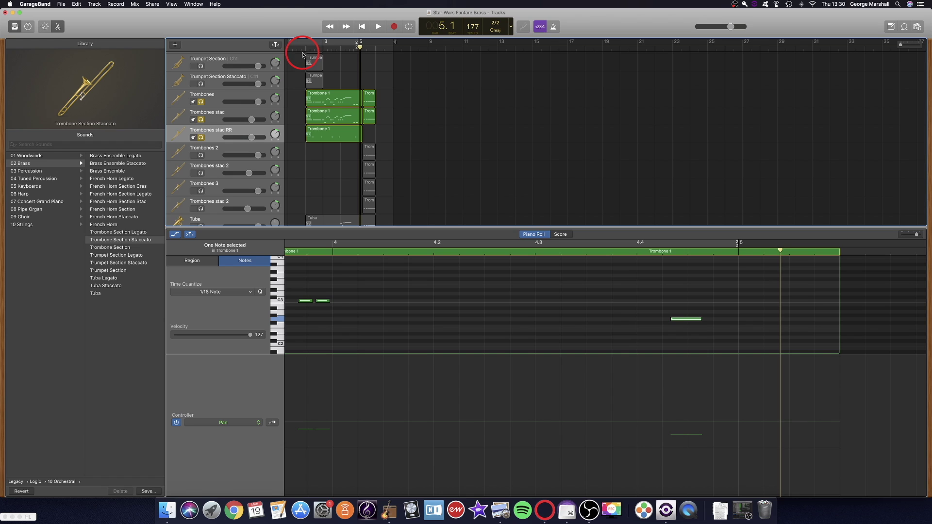
- Take the three trombone tracks out of solo and play the full brass arrangement from 1.3 to its end
{"action": "left_click", "coordinate": [297, 47]}
{"action": "left_click", "coordinate": [201, 102]}
{"action": "left_click", "coordinate": [201, 119]}
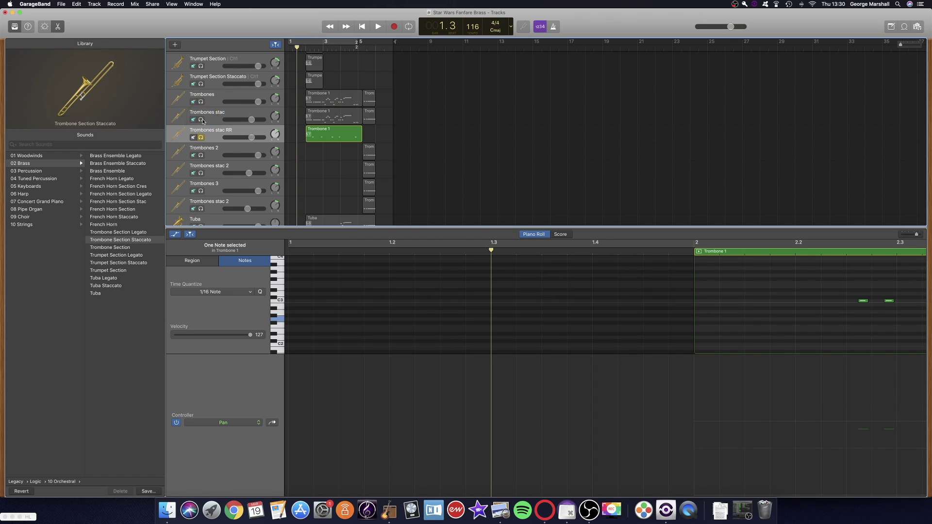
{"action": "left_click", "coordinate": [201, 138]}
{"action": "scroll", "coordinate": [312, 187], "scroll_direction": "down", "scroll_amount": 4}
{"action": "key", "text": "space"}
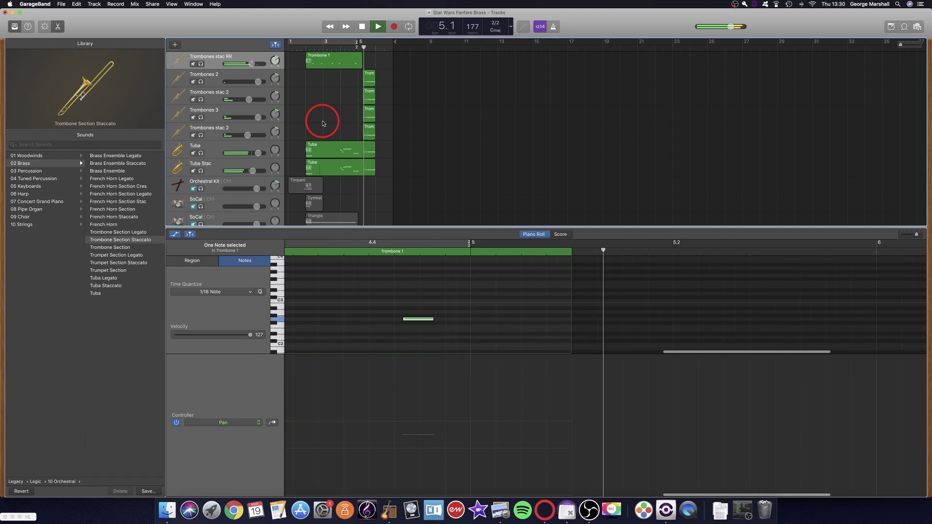
{"action": "key", "text": "space"}
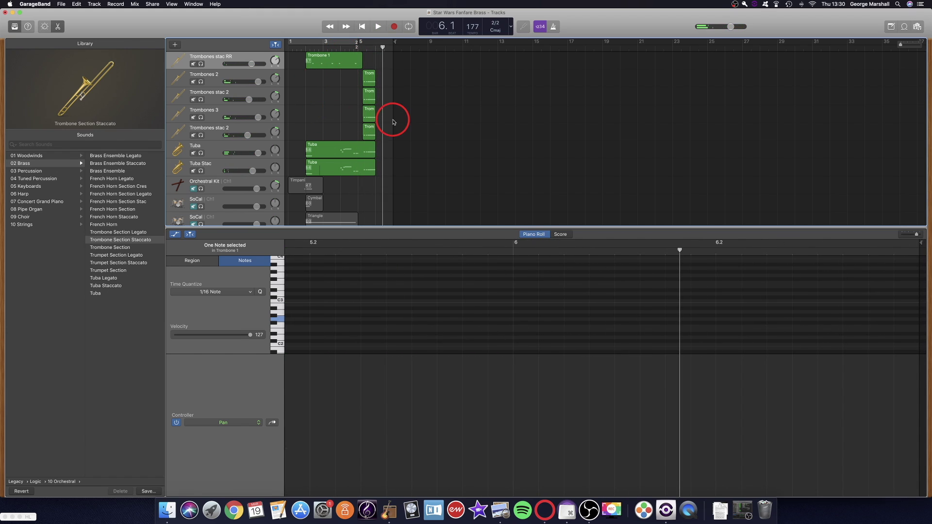
- Unmute and solo the Orchestral Kit track that holds the Timpani region
{"action": "scroll", "coordinate": [380, 126], "scroll_direction": "down", "scroll_amount": 2}
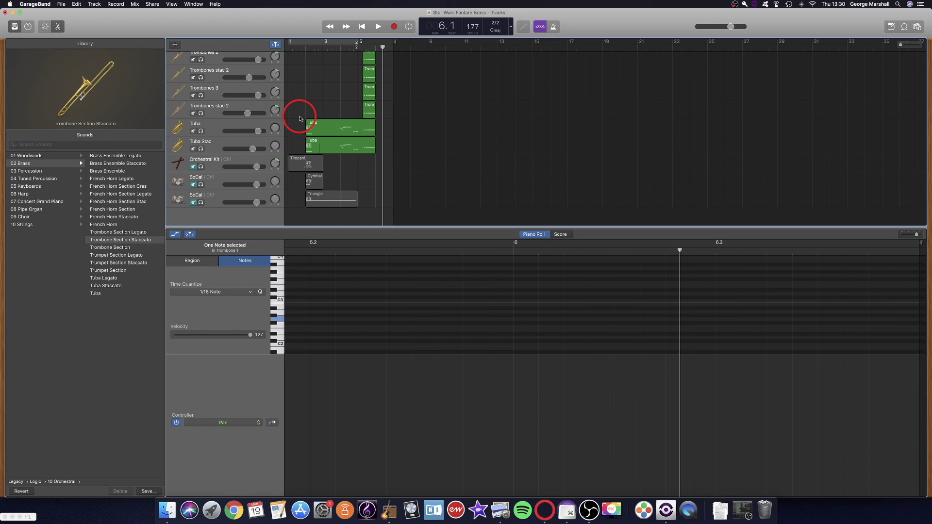
{"action": "left_click", "coordinate": [193, 170]}
{"action": "left_click", "coordinate": [201, 167]}
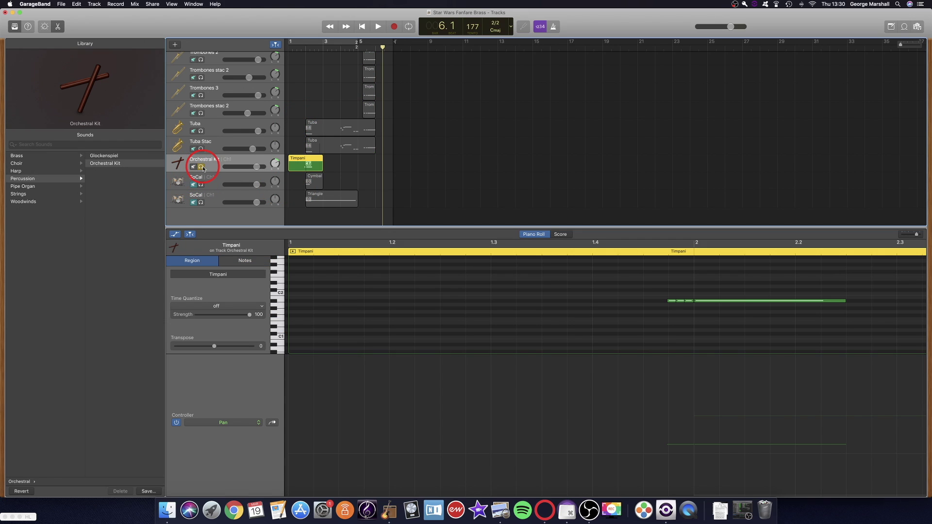
{"action": "scroll", "coordinate": [584, 309], "scroll_direction": "right", "scroll_amount": 5}
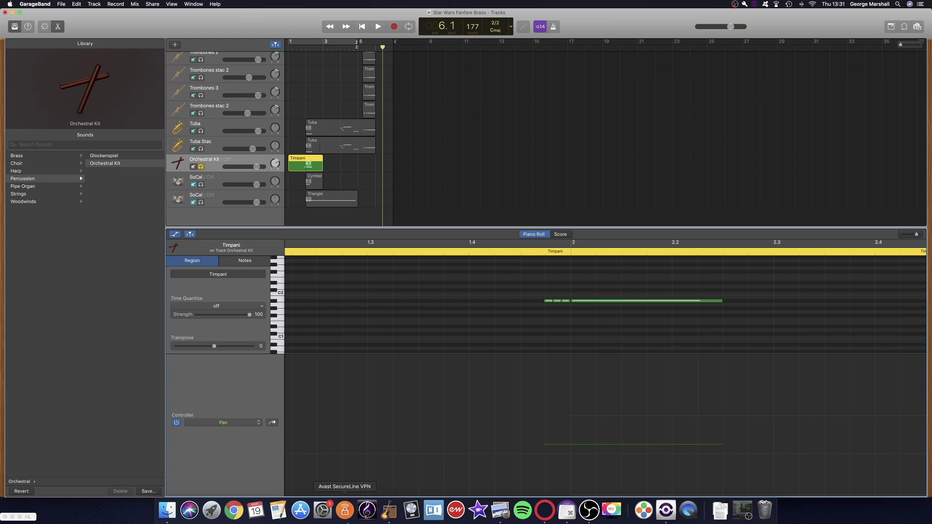
- Switch to Preview to read the timpani grace notes in Star Wars MIDI Fanfare.pdf, and return to GarageBand
{"action": "left_click", "coordinate": [496, 515]}
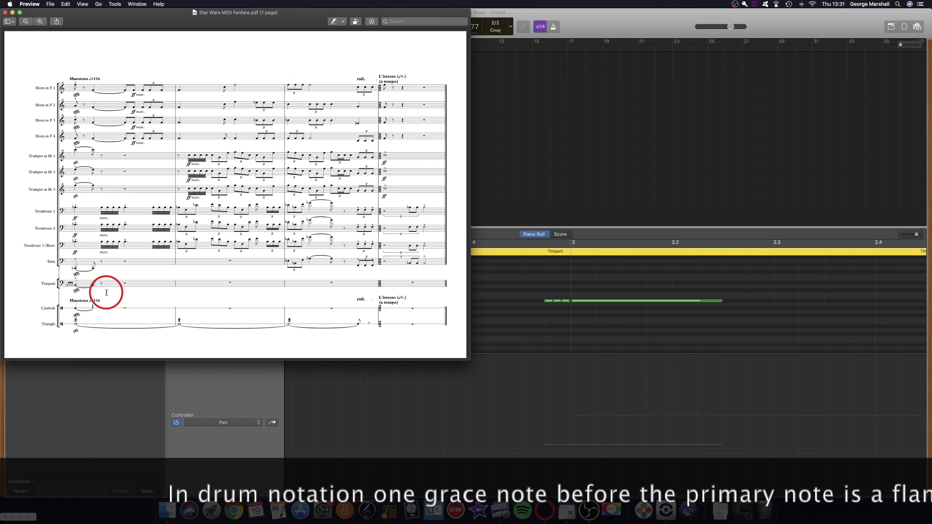
{"action": "left_click", "coordinate": [123, 403]}
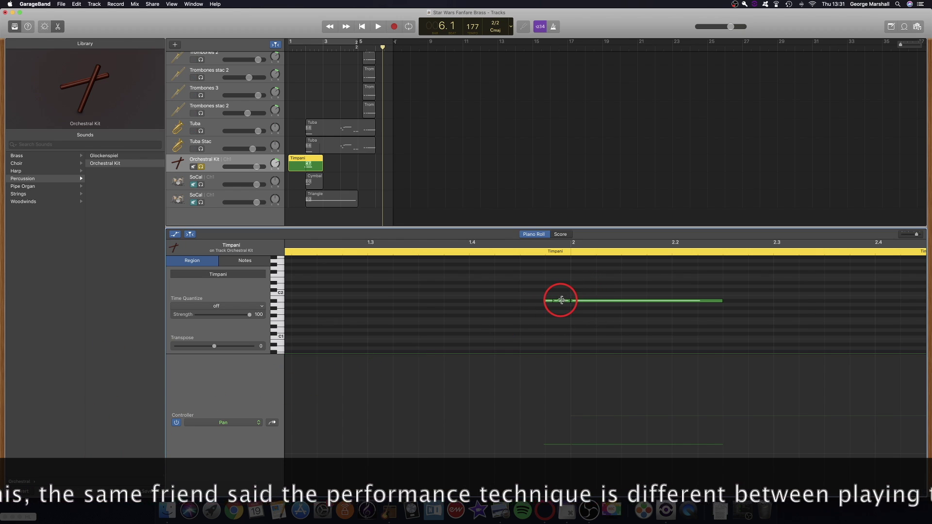
{"action": "mouse_move", "coordinate": [584, 304]}
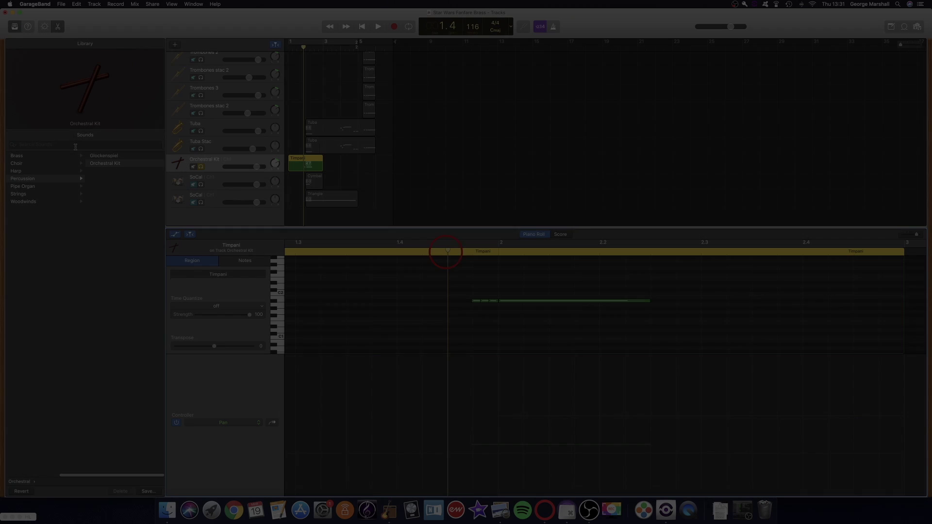
- Audition the Timpani region's grace notes and main hit by playing from 1.4 into bar 2
{"action": "left_click", "coordinate": [75, 145]}
{"action": "left_click", "coordinate": [476, 301]}
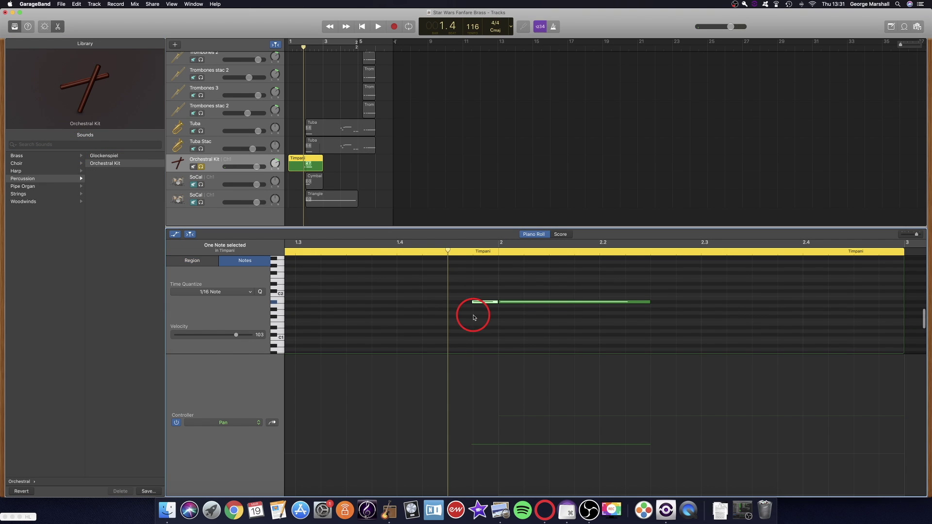
{"action": "key", "text": "space"}
{"action": "key", "text": "space"}
{"action": "left_click", "coordinate": [462, 311]}
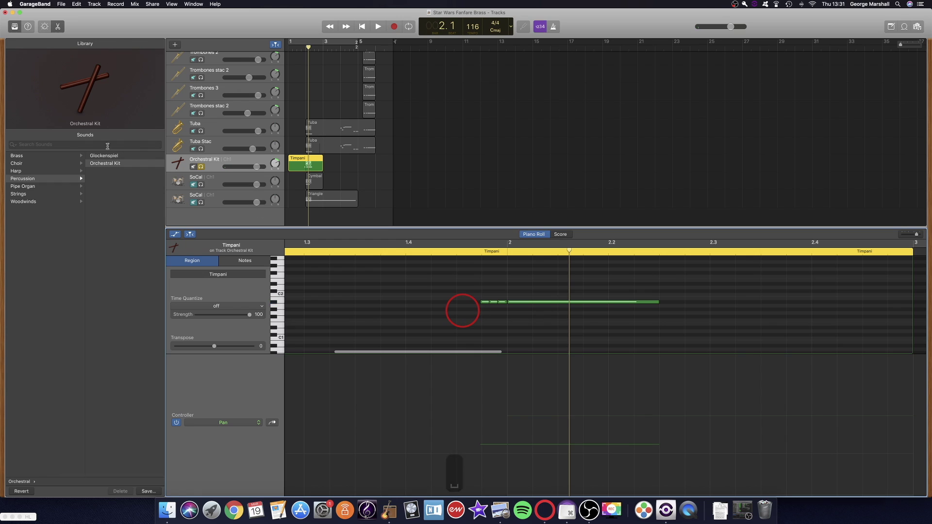
- Search the sound library for timpani and assign the Timpani Hit sound to the soloed percussion track
{"action": "left_click", "coordinate": [77, 145]}
{"action": "type", "text": "timp"}
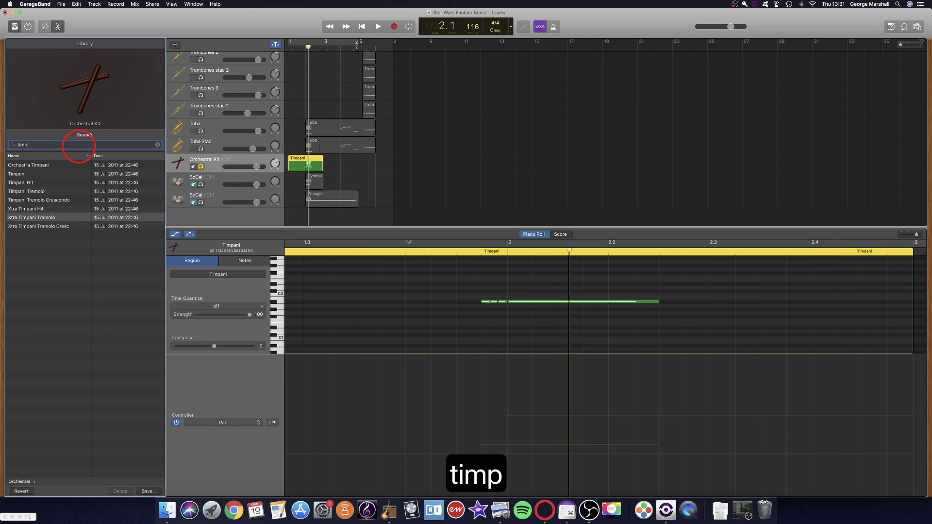
{"action": "type", "text": "ani"}
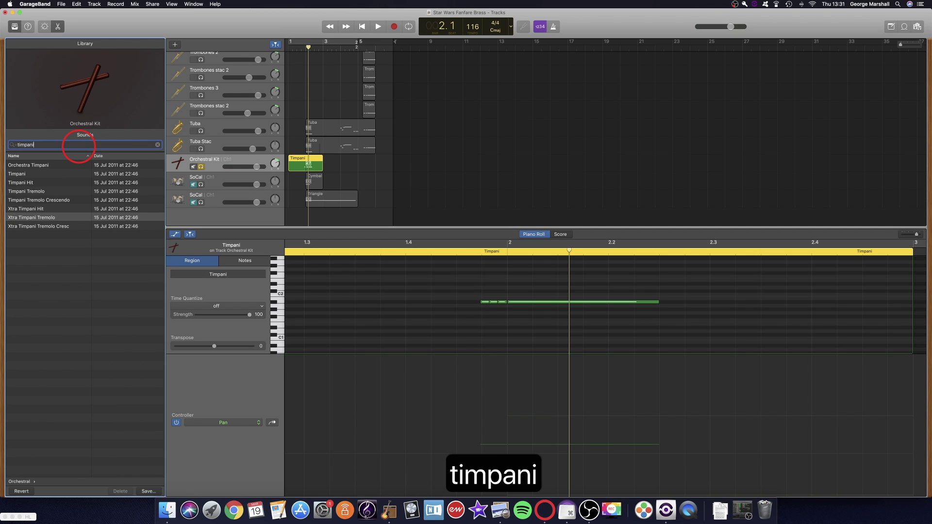
{"action": "left_click", "coordinate": [37, 182]}
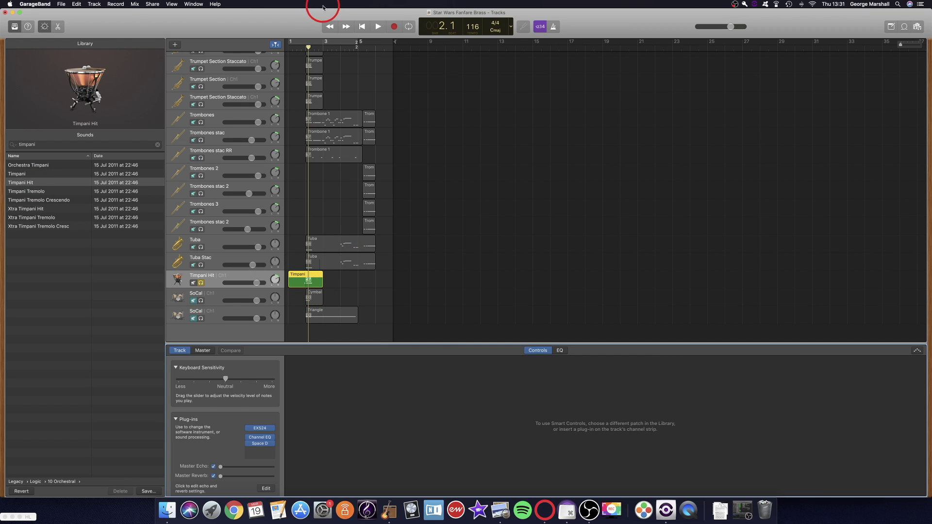
- Play the Timpani region from 1.3 into bar 2 with the Timpani Hit sound and open it in the piano roll
{"action": "left_click_drag", "start_coordinate": [301, 47], "coordinate": [297, 47]}
{"action": "left_click", "coordinate": [319, 282]}
{"action": "key", "text": "space"}
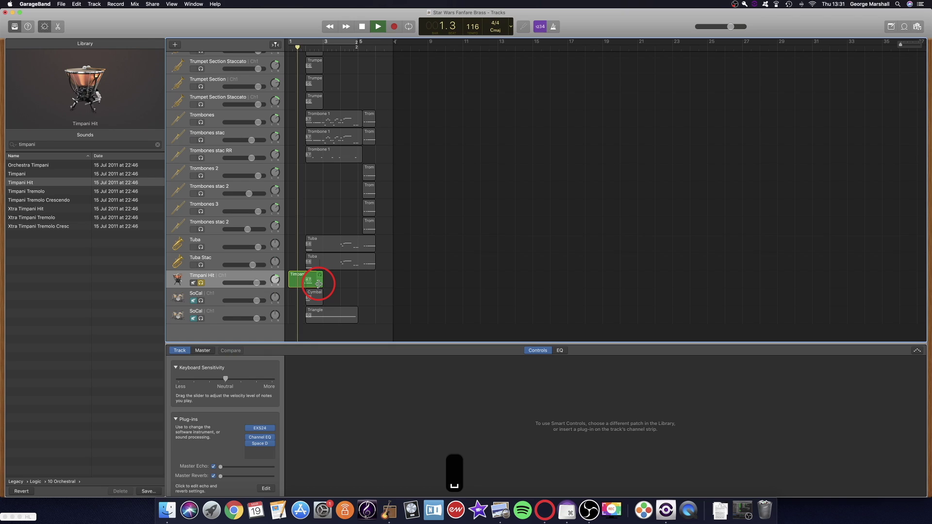
{"action": "left_click", "coordinate": [301, 283]}
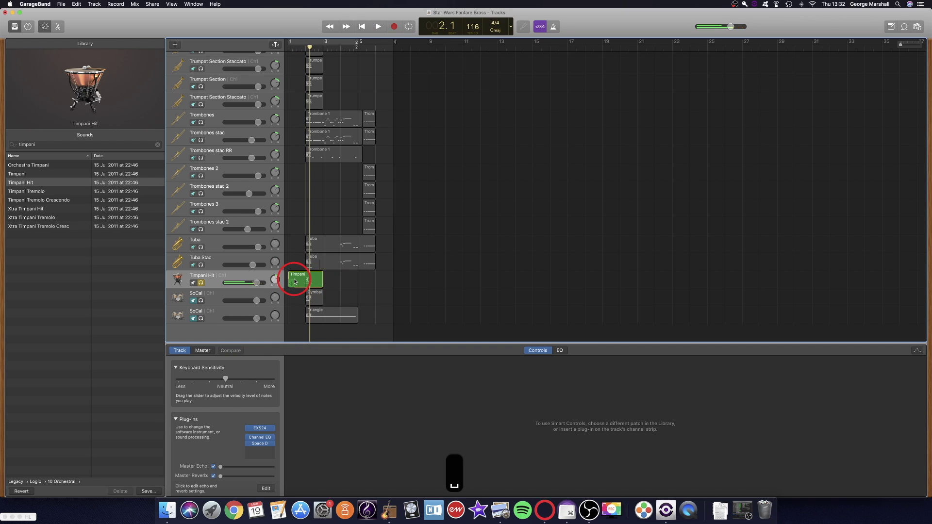
{"action": "double_click", "coordinate": [301, 283]}
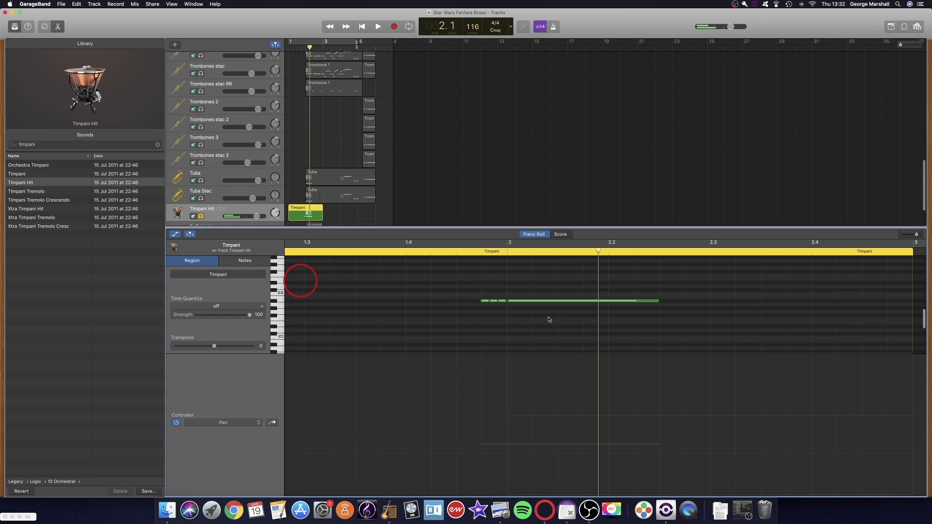
{"action": "left_click_drag", "start_coordinate": [496, 306], "coordinate": [504, 303]}
{"action": "key", "text": "super+z"}
{"action": "left_click", "coordinate": [488, 302]}
{"action": "left_click", "coordinate": [469, 318]}
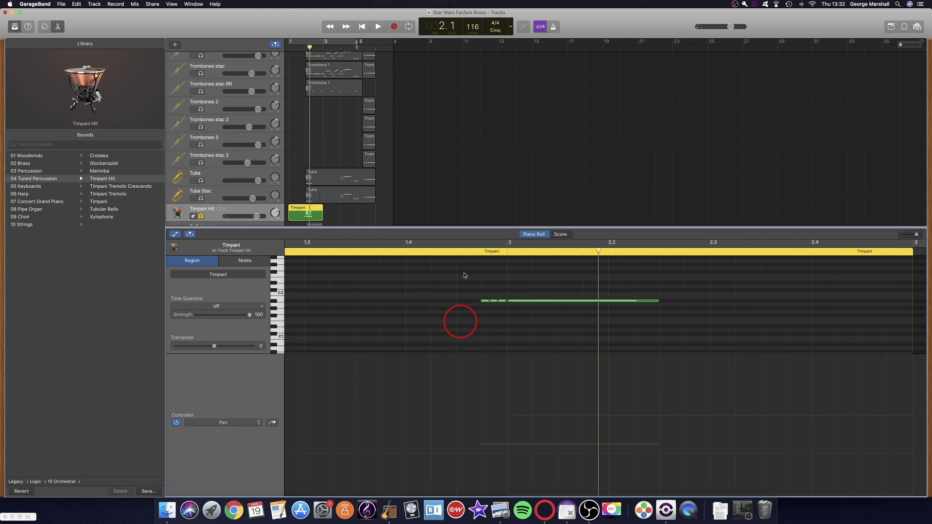
- Replay the timpani grace notes and main hit from about 1.4 to 2.2
{"action": "left_click", "coordinate": [460, 254]}
{"action": "key", "text": "space"}
{"action": "key", "text": "space"}
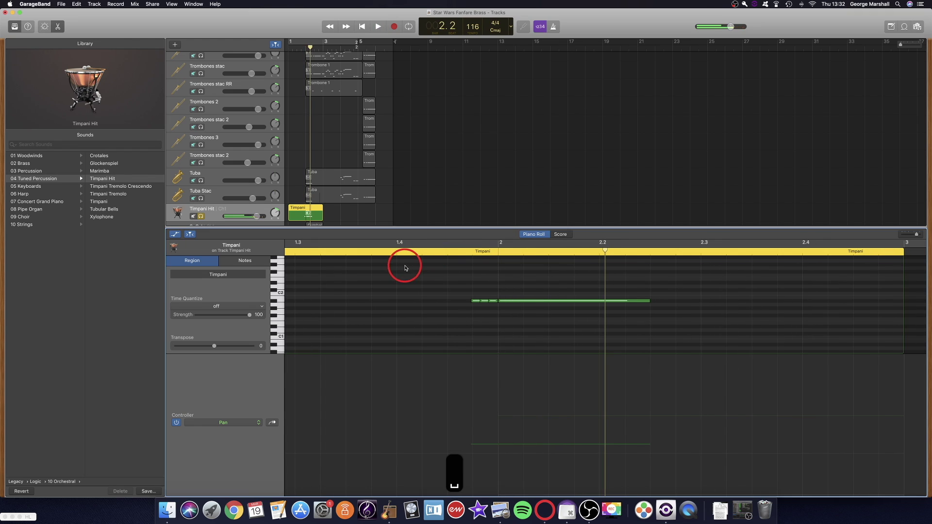
- Show the note velocities of the Timpani region, raise the main hit and ramp the grace notes upward, with the second at 107
{"action": "left_click", "coordinate": [228, 422]}
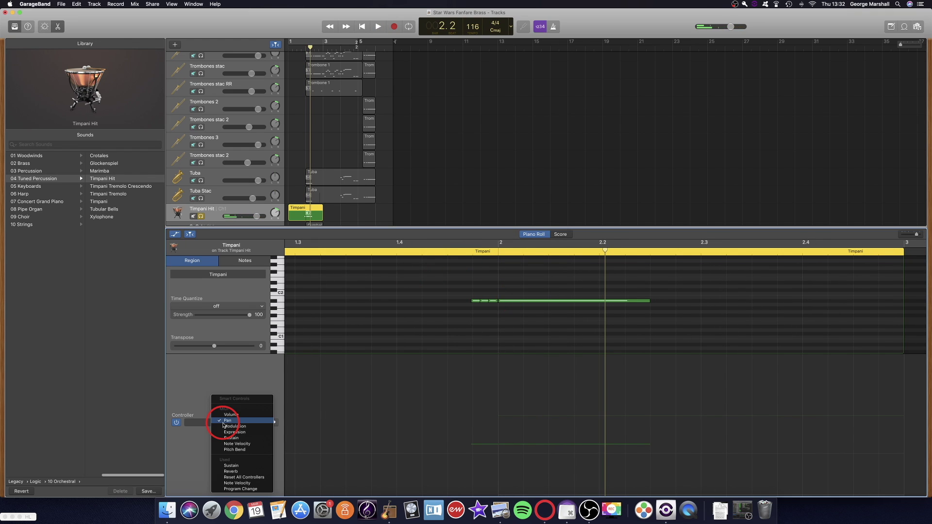
{"action": "left_click", "coordinate": [239, 443]}
{"action": "left_click", "coordinate": [479, 384]}
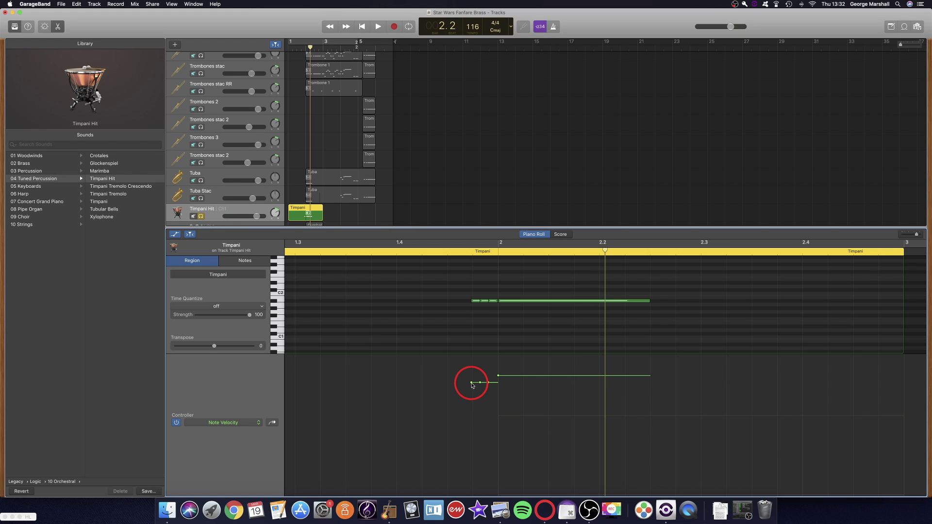
{"action": "left_click", "coordinate": [471, 382]}
{"action": "left_click_drag", "start_coordinate": [498, 376], "coordinate": [480, 372]}
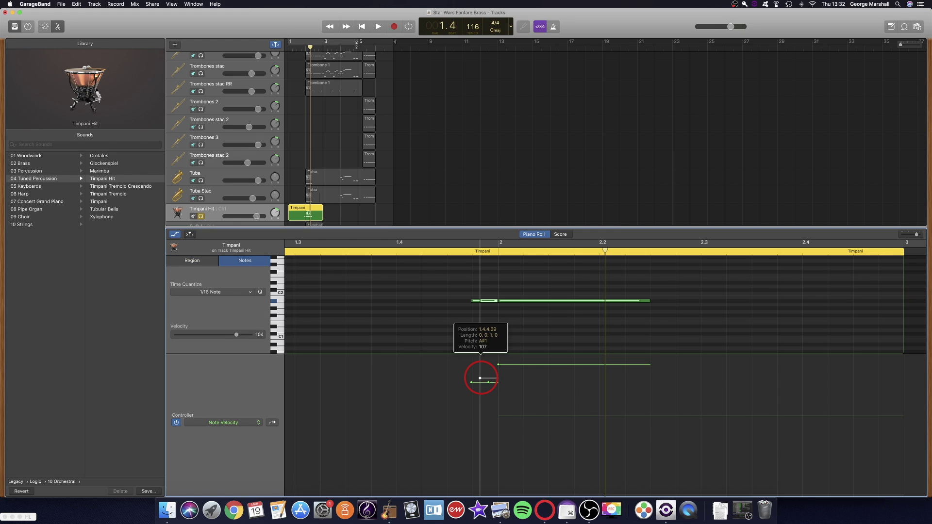
{"action": "left_click", "coordinate": [488, 381]}
{"action": "left_click_drag", "start_coordinate": [489, 373], "coordinate": [489, 373]}
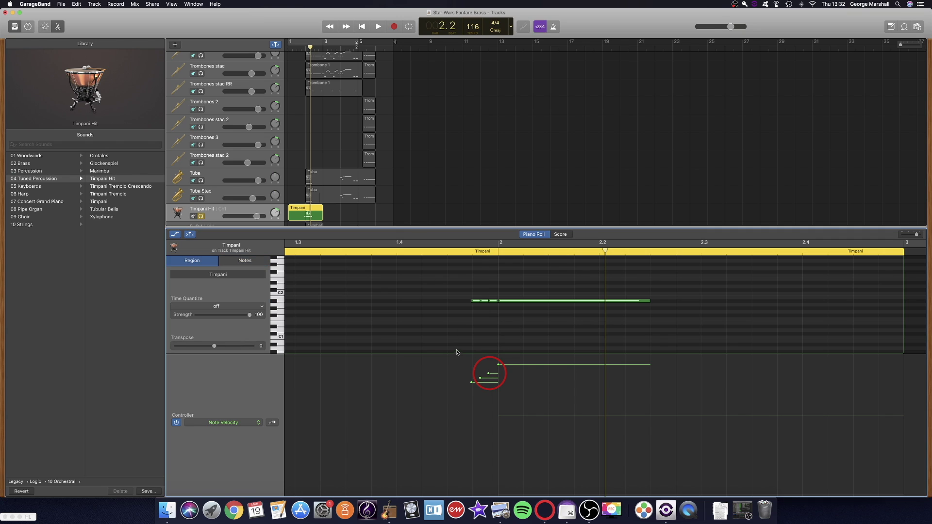
- Play the Timpani region from late 1.4 into beat 2.2 to check the rising grace-note velocities
{"action": "scroll", "coordinate": [459, 303], "scroll_direction": "down", "scroll_amount": 1}
{"action": "left_click", "coordinate": [454, 254]}
{"action": "key", "text": "space"}
{"action": "key", "text": "space"}
{"action": "scroll", "coordinate": [461, 255], "scroll_direction": "right", "scroll_amount": 1}
{"action": "left_click", "coordinate": [461, 254]}
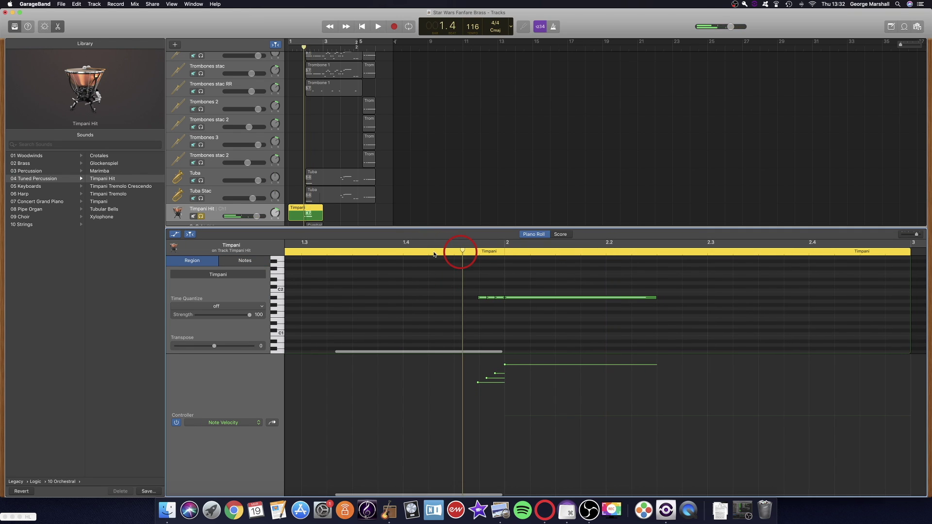
{"action": "key", "text": "space"}
{"action": "key", "text": "space"}
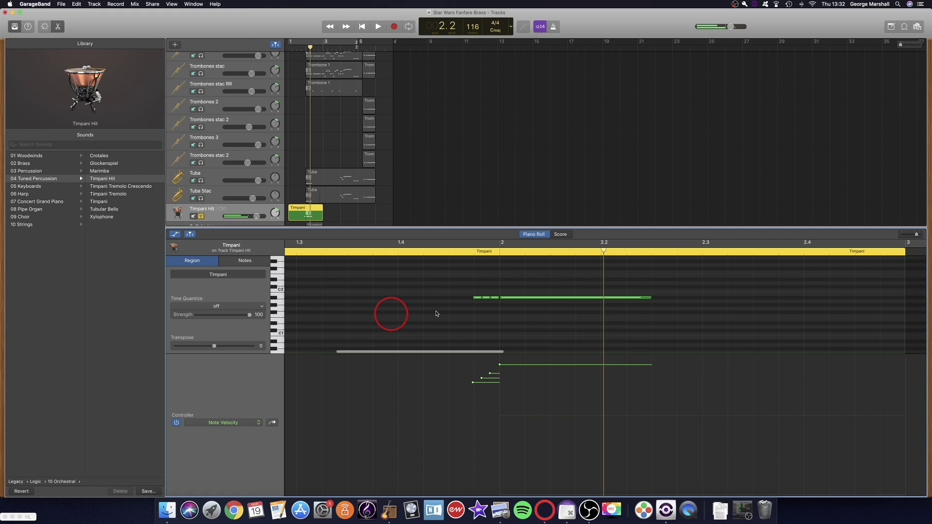
- Lower the second and third grace notes' velocities to about the first one's level and replay the passage
{"action": "left_click_drag", "start_coordinate": [481, 378], "coordinate": [489, 375]}
{"action": "left_click", "coordinate": [446, 251]}
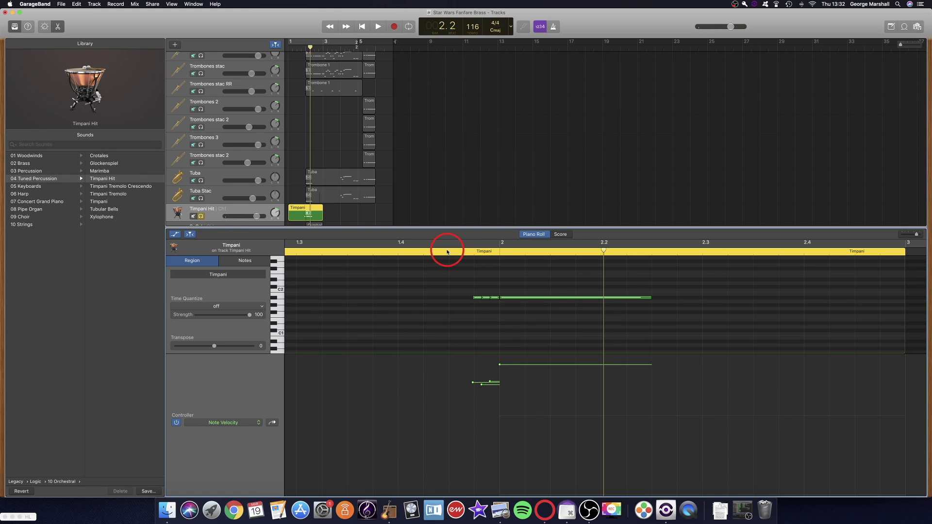
{"action": "key", "text": "space"}
{"action": "key", "text": "space"}
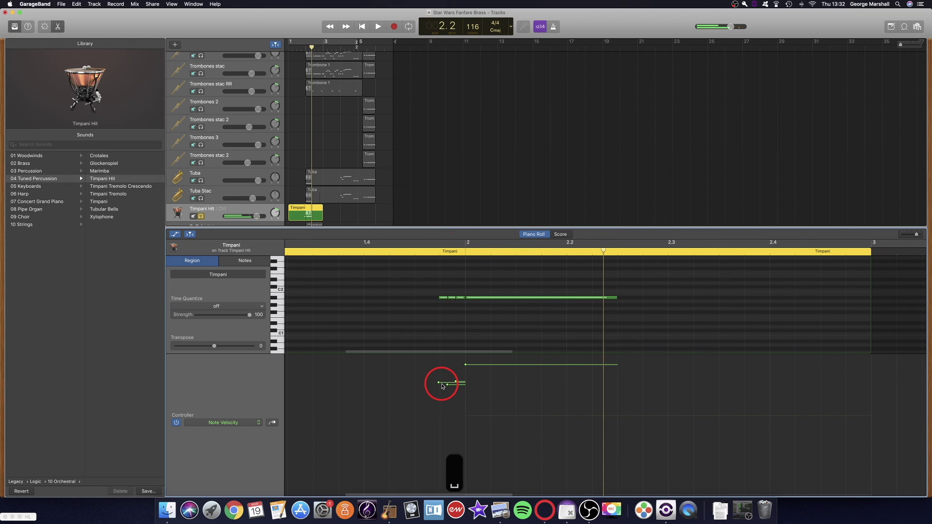
- Raise the first grace note's velocity to 108, lower the second's to 97, and replay the passage
{"action": "left_click_drag", "start_coordinate": [438, 383], "coordinate": [448, 390]}
{"action": "left_click", "coordinate": [418, 254]}
{"action": "key", "text": "space"}
{"action": "key", "text": "space"}
{"action": "scroll", "coordinate": [301, 153], "scroll_direction": "down", "scroll_amount": 3}
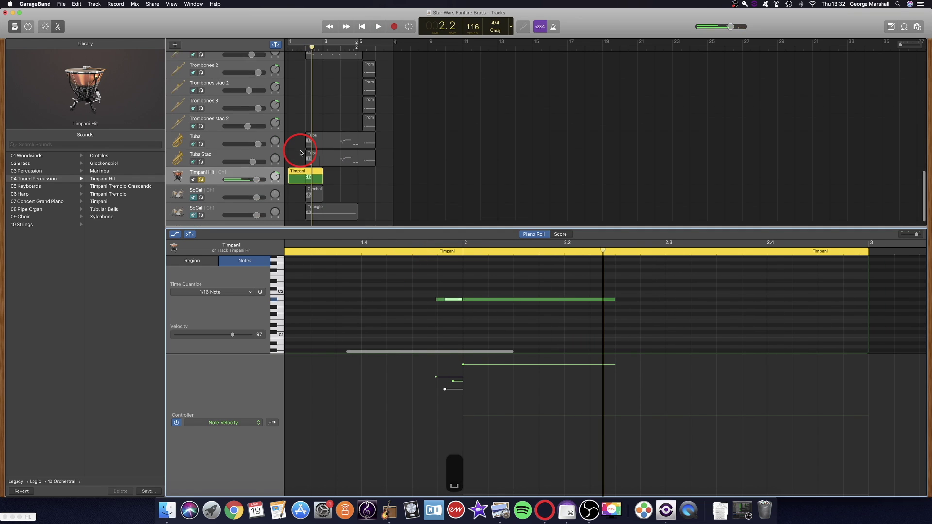
{"action": "scroll", "coordinate": [301, 154], "scroll_direction": "down", "scroll_amount": 1}
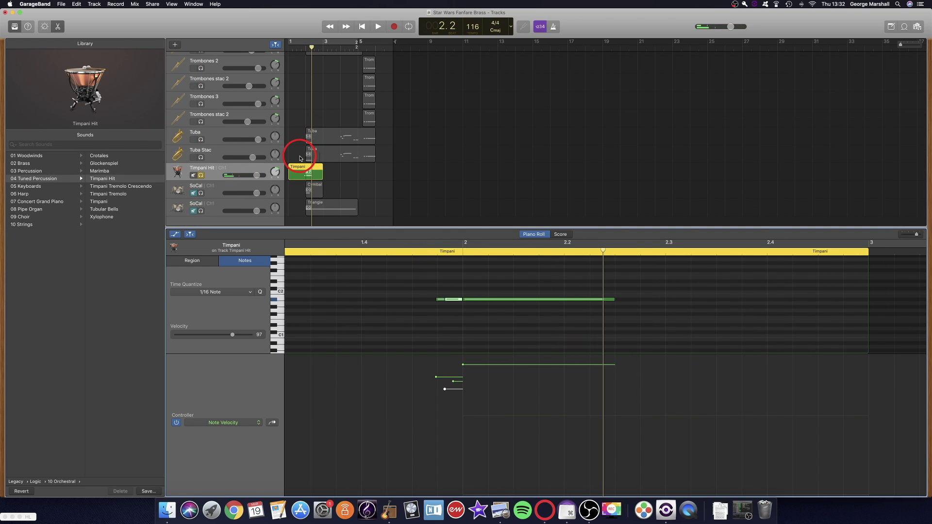
- Select the first grace note and replay the reshaped timpani passage from 1.4 to 2.3
{"action": "left_click", "coordinate": [462, 322]}
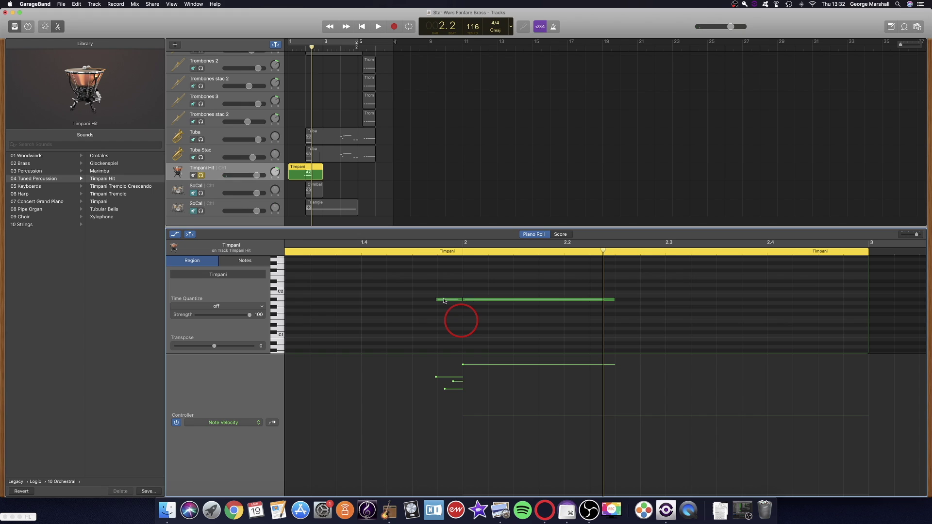
{"action": "mouse_move", "coordinate": [445, 300]}
{"action": "left_mouse_down"}
{"action": "mouse_move", "coordinate": [462, 301]}
{"action": "mouse_move", "coordinate": [436, 304]}
{"action": "left_mouse_up"}
{"action": "left_click", "coordinate": [412, 249]}
{"action": "key", "text": "space"}
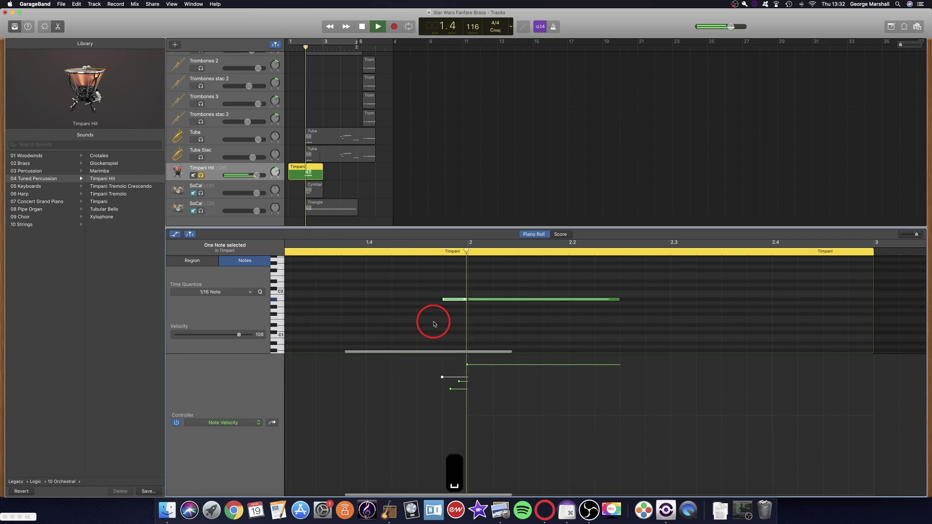
{"action": "scroll", "coordinate": [434, 323], "scroll_direction": "right", "scroll_amount": 2}
{"action": "key", "text": "space"}
{"action": "left_click", "coordinate": [362, 179]}
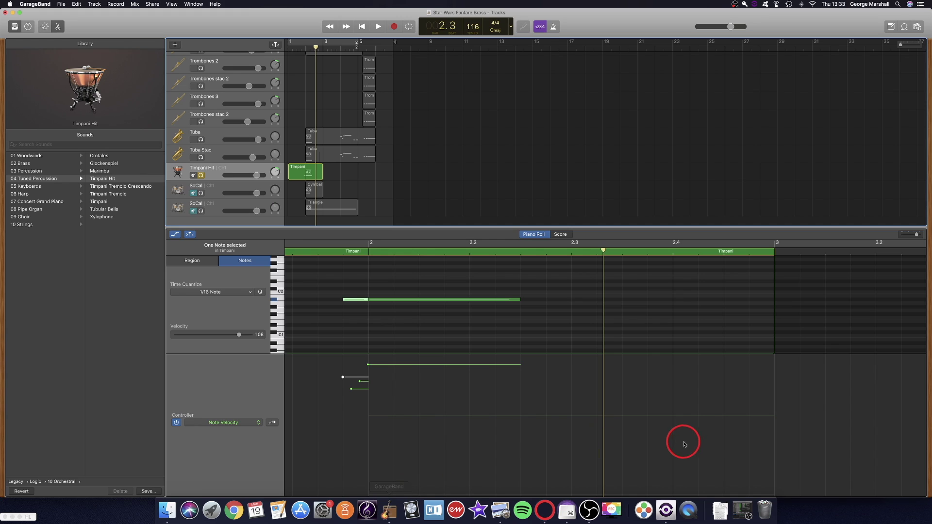
- Duplicate the Timpani Hit track and assign the Timpani Tremolo Crescendo sound to the duplicate
{"action": "left_click", "coordinate": [402, 330]}
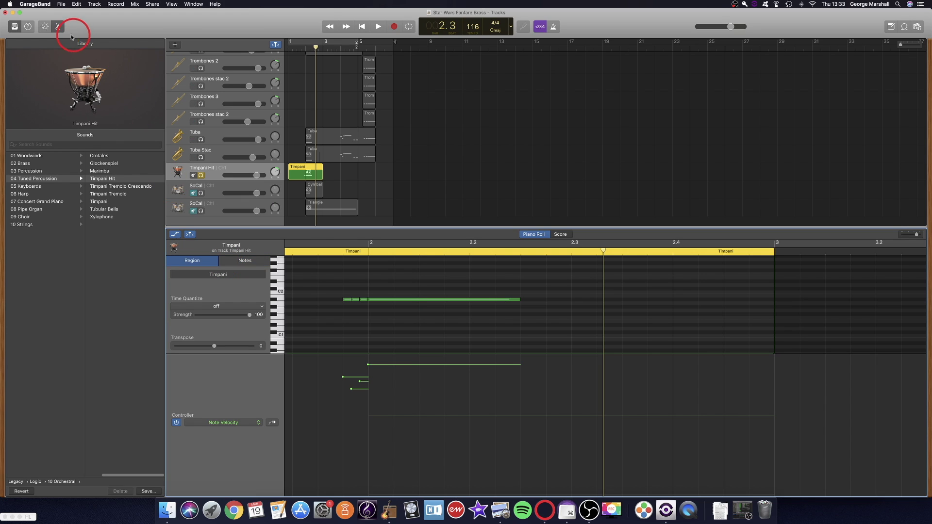
{"action": "left_click", "coordinate": [44, 27]}
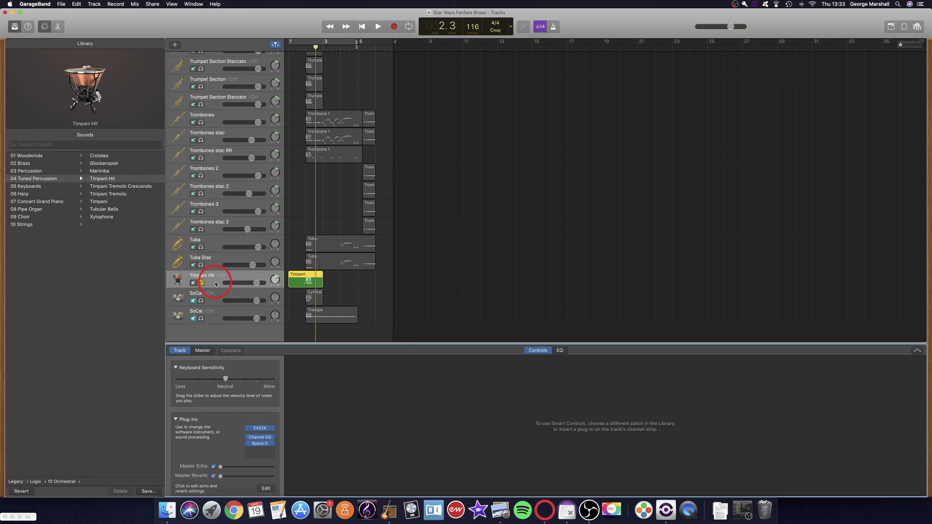
{"action": "key", "text": "super+d"}
{"action": "left_click", "coordinate": [122, 187]}
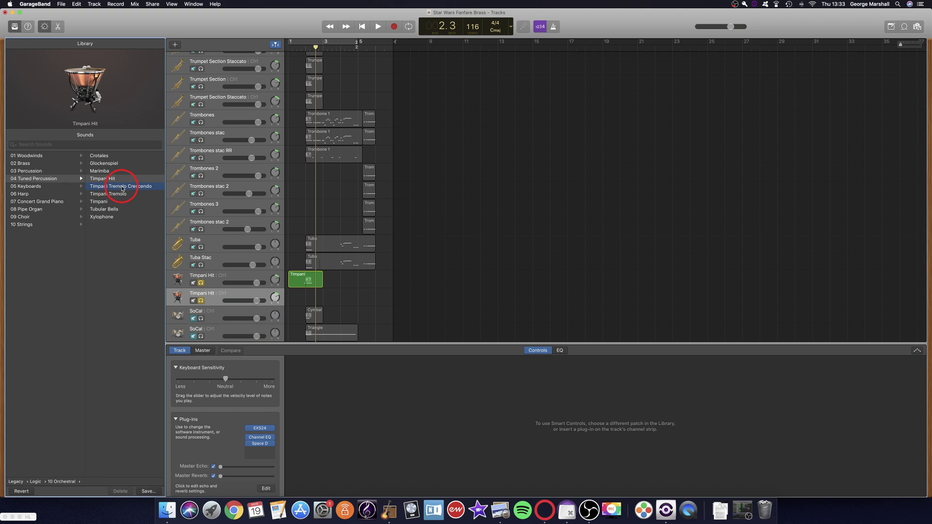
- Assign Timpani Tremolo to the original timpani track and copy its region onto the duplicate track
{"action": "left_click", "coordinate": [310, 286]}
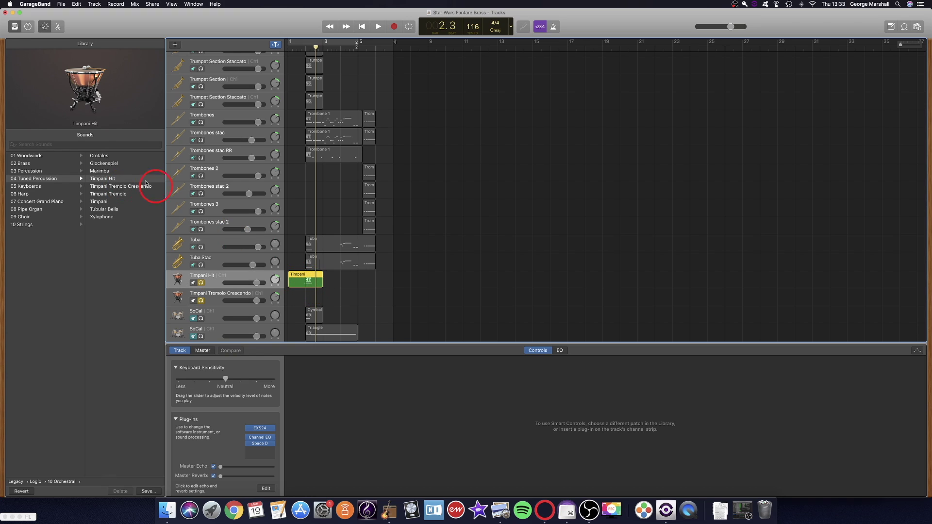
{"action": "left_click", "coordinate": [127, 194]}
{"action": "left_click_drag", "start_coordinate": [310, 288], "coordinate": [297, 308]}
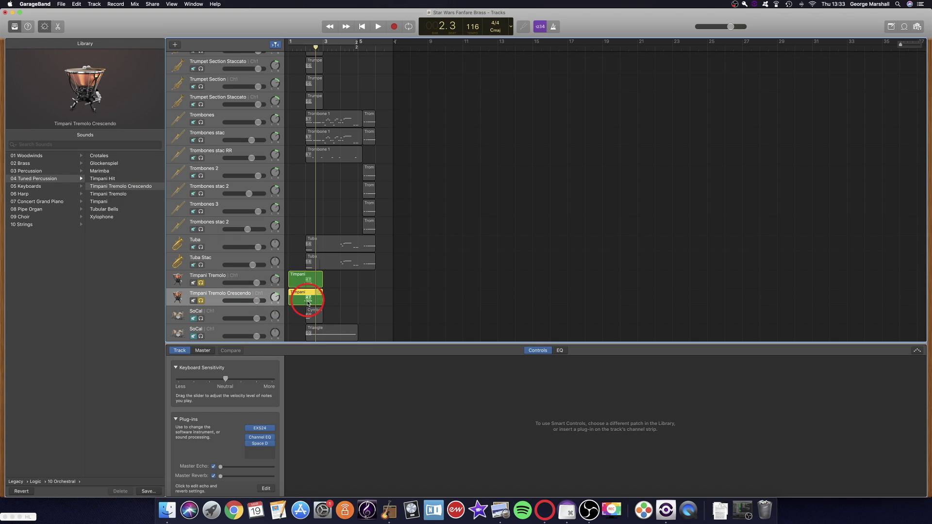
- Play the Timpani Tremolo and Timpani Tremolo Crescendo tracks together through the opening into bar 2
{"action": "left_click", "coordinate": [299, 45]}
{"action": "key", "text": "space"}
{"action": "left_click", "coordinate": [291, 299]}
{"action": "key", "text": "space"}
- Solo only the Timpani Tremolo Crescendo track and audition its region up to bar 3
{"action": "left_click", "coordinate": [200, 304]}
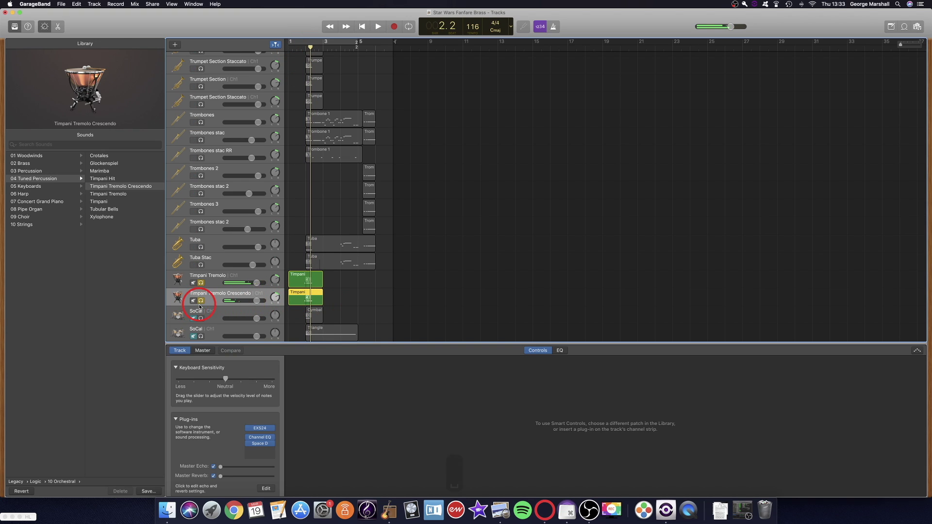
{"action": "left_click", "coordinate": [305, 305]}
{"action": "left_click", "coordinate": [201, 283]}
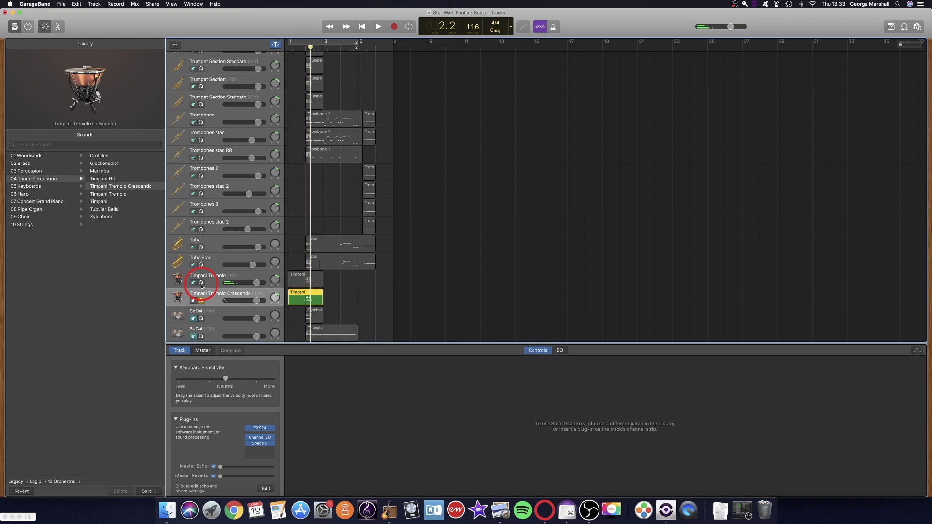
{"action": "left_click", "coordinate": [300, 45]}
{"action": "key", "text": "space"}
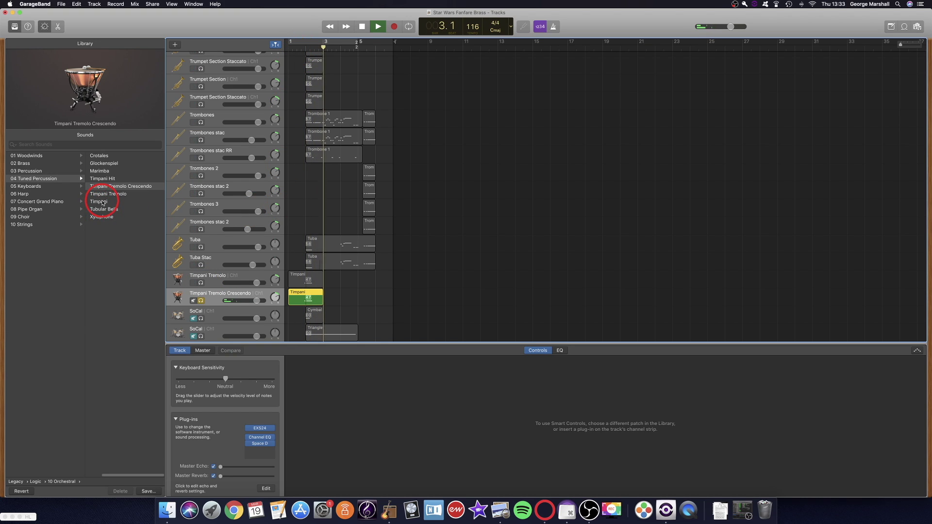
{"action": "key", "text": "space"}
- Assign Timpani Hit back to the original timpani track and Timpani Tremolo to the duplicate
{"action": "left_click", "coordinate": [216, 279]}
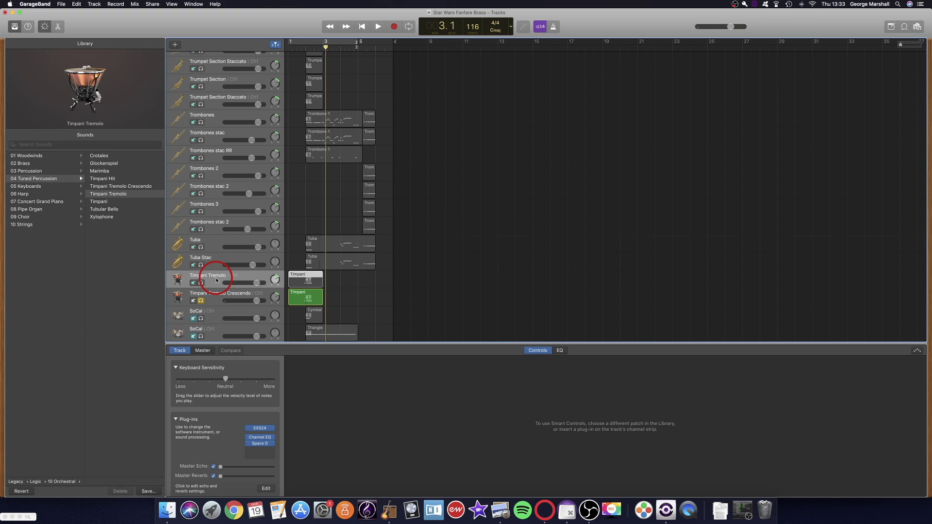
{"action": "left_click", "coordinate": [116, 178]}
{"action": "left_click", "coordinate": [214, 297]}
{"action": "left_click", "coordinate": [116, 194]}
{"action": "left_click", "coordinate": [225, 223]}
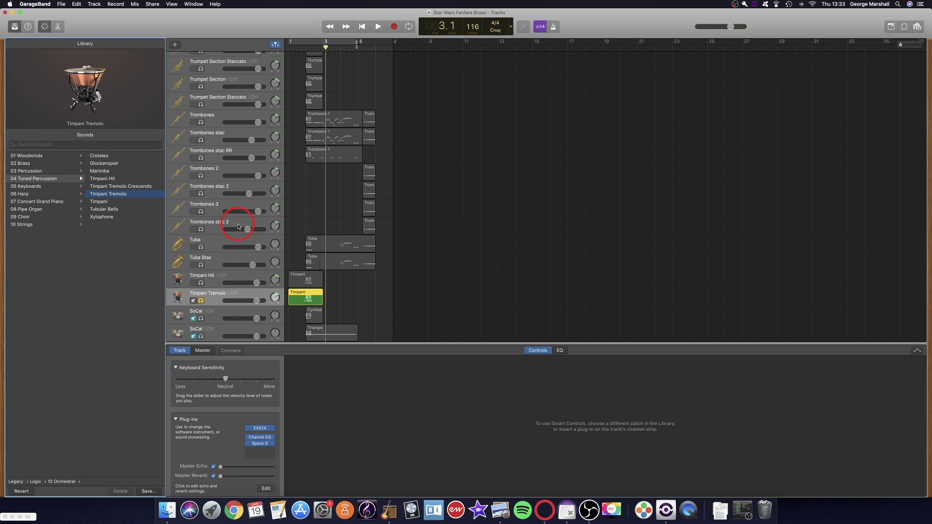
- Audition the copied region on the duplicate track with the Timpani Tremolo sound
{"action": "left_click", "coordinate": [306, 45]}
{"action": "key", "text": "space"}
{"action": "left_click", "coordinate": [325, 306]}
- Open the Timpani Tremolo region in the piano roll and delete every note except the last grace note before bar 2
{"action": "double_click", "coordinate": [318, 298]}
{"action": "left_click", "coordinate": [370, 368]}
{"action": "left_click", "coordinate": [364, 326]}
{"action": "left_click", "coordinate": [349, 302]}
{"action": "key", "text": "BackSpace"}
{"action": "left_click", "coordinate": [371, 301]}
{"action": "key", "text": "BackSpace"}
{"action": "key", "text": "BackSpace"}
- Set the remaining tremolo note's velocity to 127 and stretch it to span the grace notes up to bar 2
{"action": "left_click", "coordinate": [364, 301]}
{"action": "left_click_drag", "start_coordinate": [361, 383], "coordinate": [361, 310]}
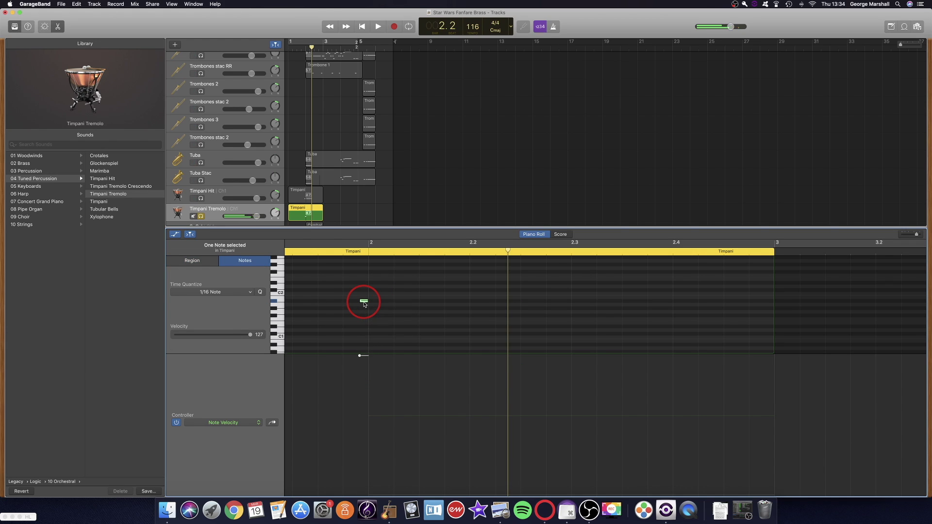
{"action": "mouse_move", "coordinate": [361, 302]}
{"action": "left_mouse_down"}
{"action": "mouse_move", "coordinate": [353, 302]}
{"action": "mouse_move", "coordinate": [370, 301]}
{"action": "mouse_move", "coordinate": [344, 303]}
{"action": "mouse_move", "coordinate": [352, 304]}
{"action": "left_mouse_up"}
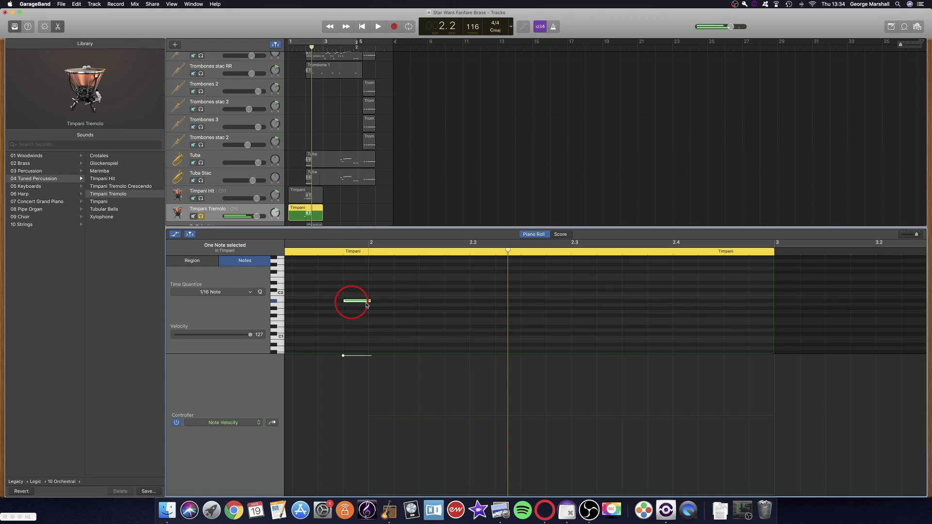
- Play the single tremolo note from bar 1 into beat 2.1 to check its sound
{"action": "left_click", "coordinate": [301, 49]}
{"action": "key", "text": "space"}
{"action": "key", "text": "space"}
{"action": "left_click", "coordinate": [292, 46]}
{"action": "key", "text": "space"}
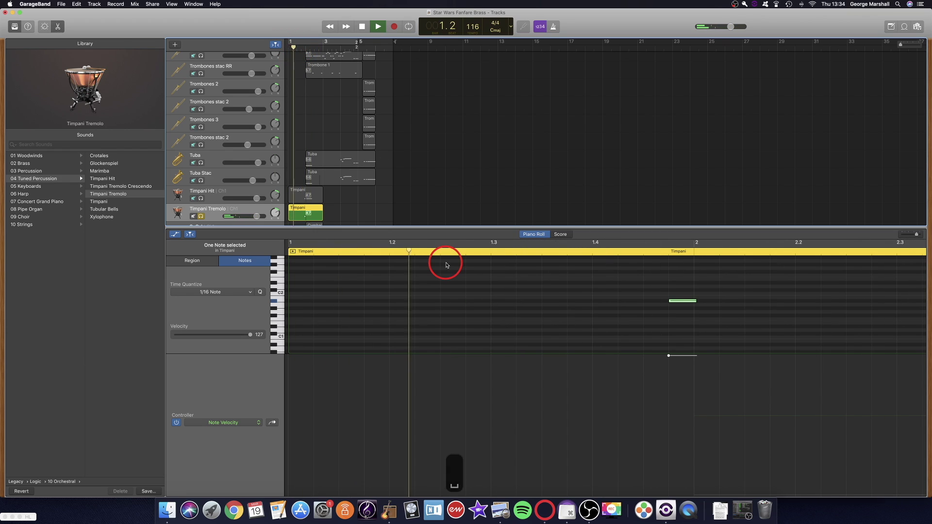
{"action": "key", "text": "space"}
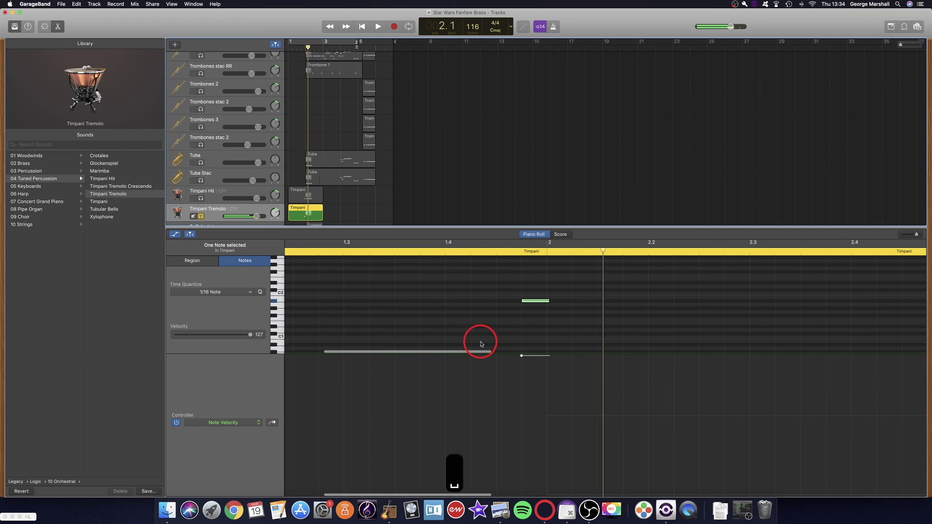
- Copy the tremolo note slightly later so it overlaps the first, and replay the passage
{"action": "left_click", "coordinate": [534, 301]}
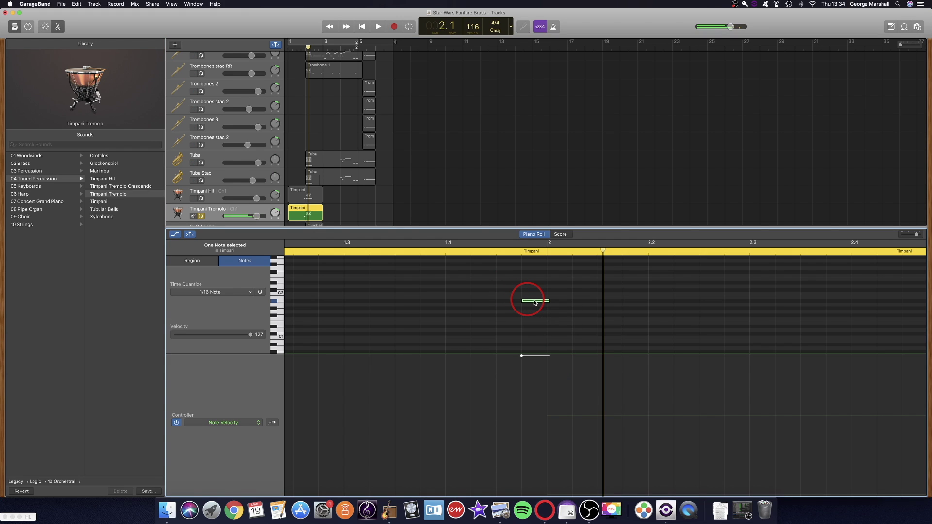
{"action": "left_click_drag", "start_coordinate": [535, 302], "coordinate": [544, 301]}
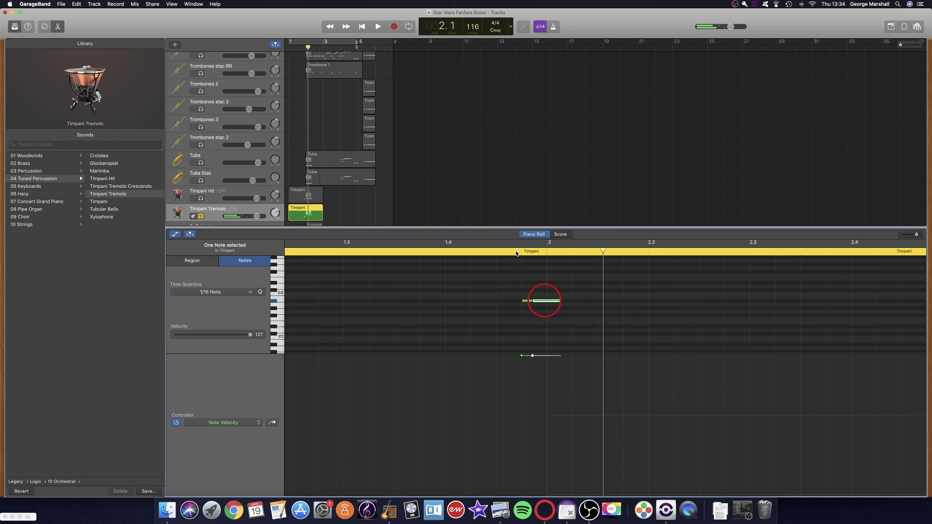
{"action": "left_click", "coordinate": [516, 253]}
{"action": "key", "text": "space"}
{"action": "key", "text": "space"}
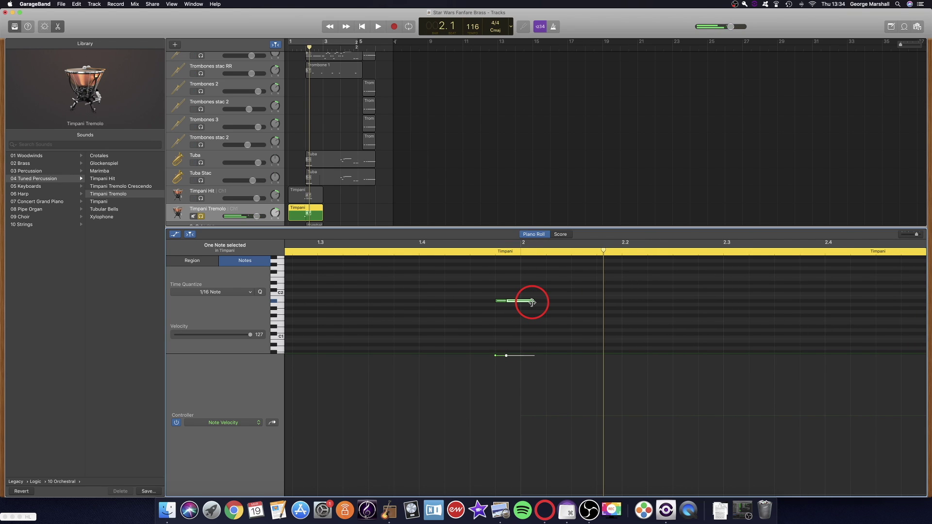
- Shorten the copied tremolo note to end around bar 2 and replay the passage
{"action": "left_click_drag", "start_coordinate": [532, 301], "coordinate": [522, 302]}
{"action": "left_click", "coordinate": [482, 253]}
{"action": "key", "text": "space"}
{"action": "key", "text": "space"}
- Lengthen the first tremolo note slightly past bar 2 and audition the overlapping notes again
{"action": "left_click_drag", "start_coordinate": [488, 302], "coordinate": [491, 302]}
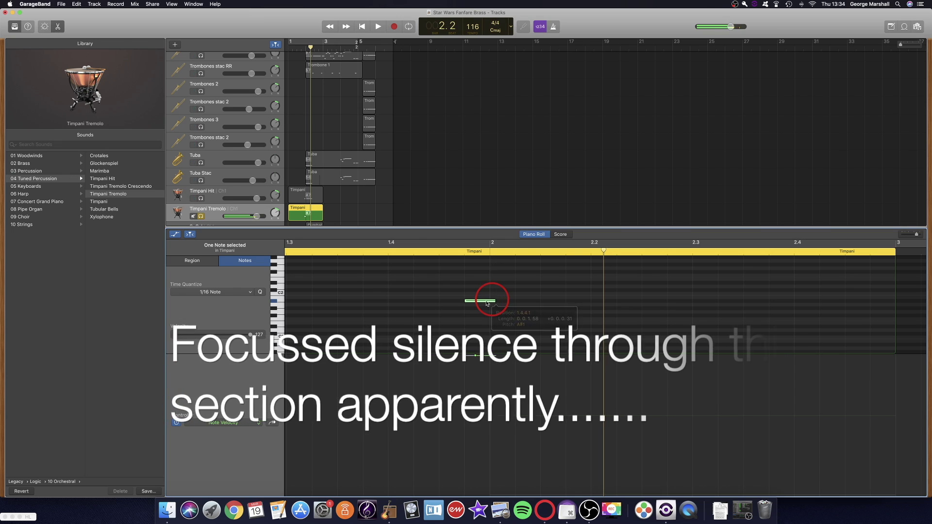
{"action": "left_click", "coordinate": [484, 308]}
{"action": "left_click", "coordinate": [484, 302]}
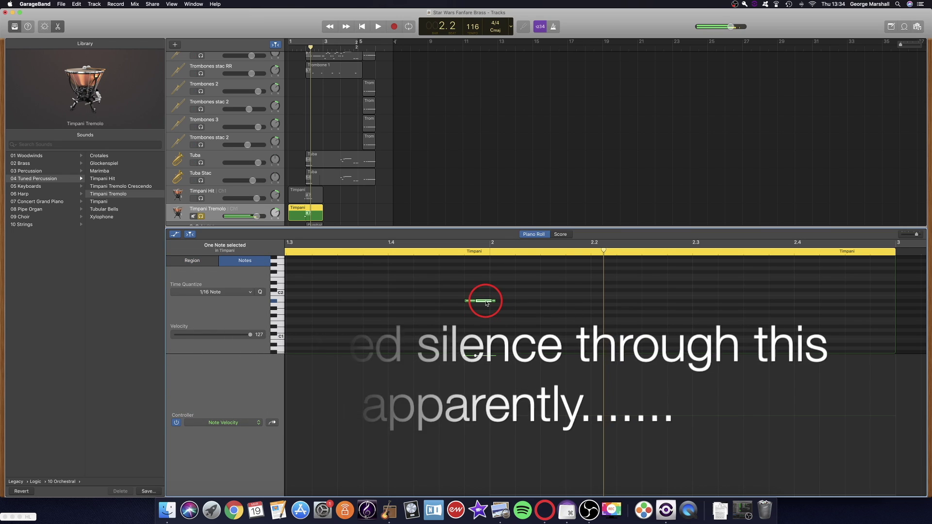
{"action": "left_click", "coordinate": [459, 254]}
{"action": "key", "text": "space"}
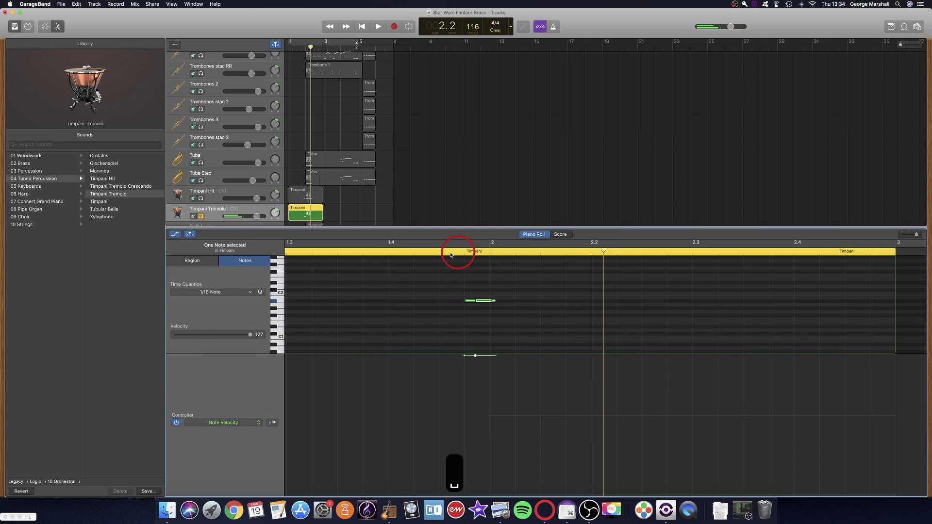
{"action": "key", "text": "space"}
- Solo the Timpani Hit track together with Timpani Tremolo and audition the pickup into bar 2, selecting the long hit note before replaying
{"action": "left_click", "coordinate": [201, 198]}
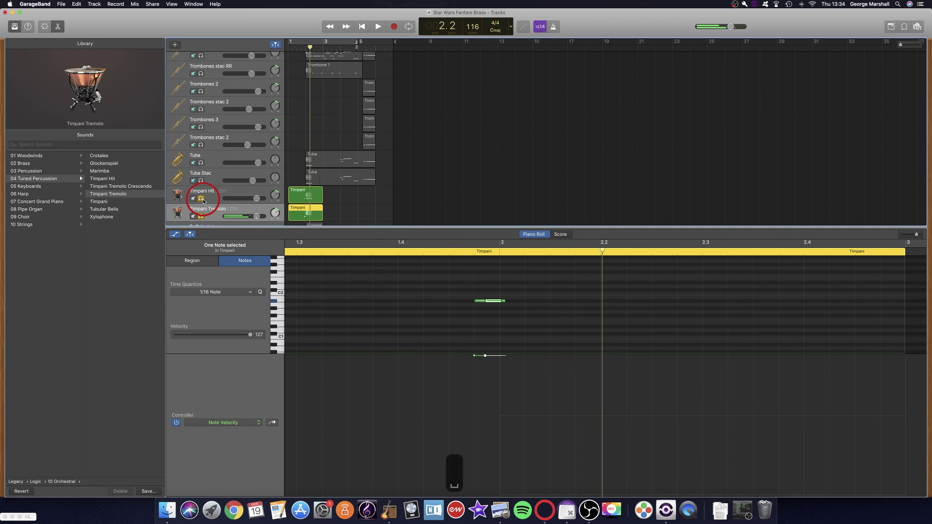
{"action": "left_click", "coordinate": [297, 47]}
{"action": "key", "text": "space"}
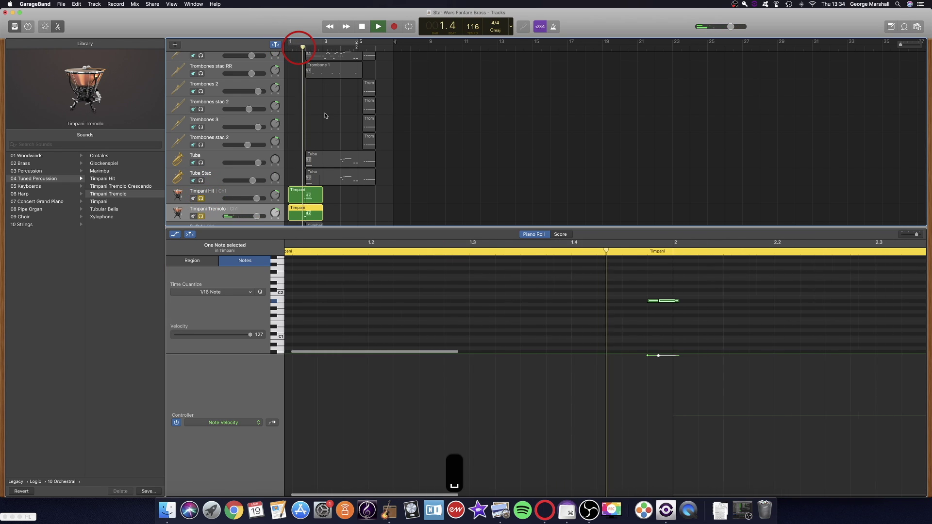
{"action": "key", "text": "space"}
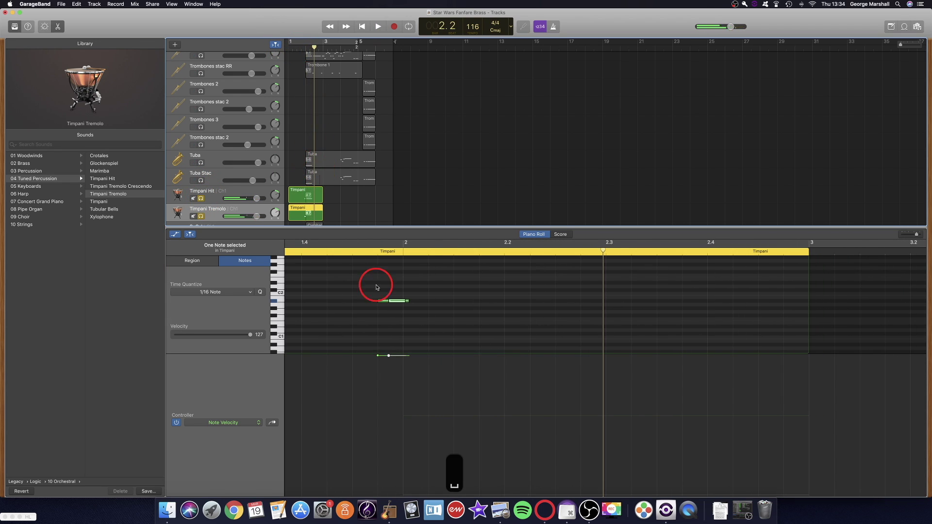
{"action": "left_click", "coordinate": [301, 198]}
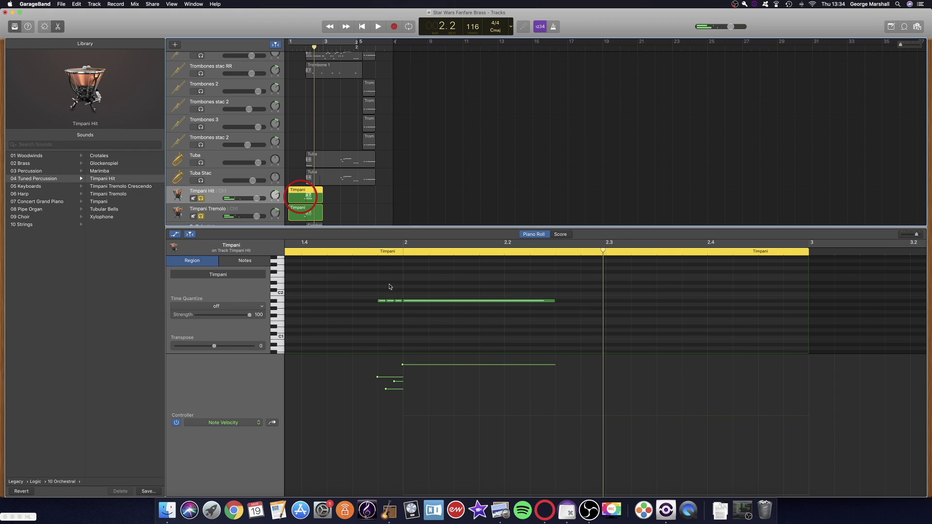
{"action": "left_click", "coordinate": [409, 301]}
{"action": "left_click", "coordinate": [297, 47]}
{"action": "key", "text": "space"}
{"action": "key", "text": "space"}
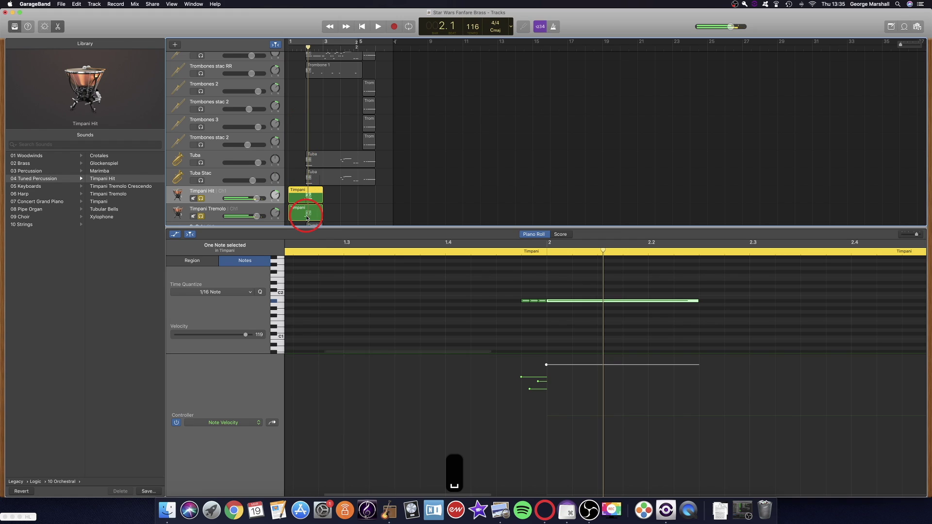
- Move both tremolo notes slightly earlier in the Timpani Tremolo region and replay the two soloed timpani tracks
{"action": "left_click", "coordinate": [306, 213]}
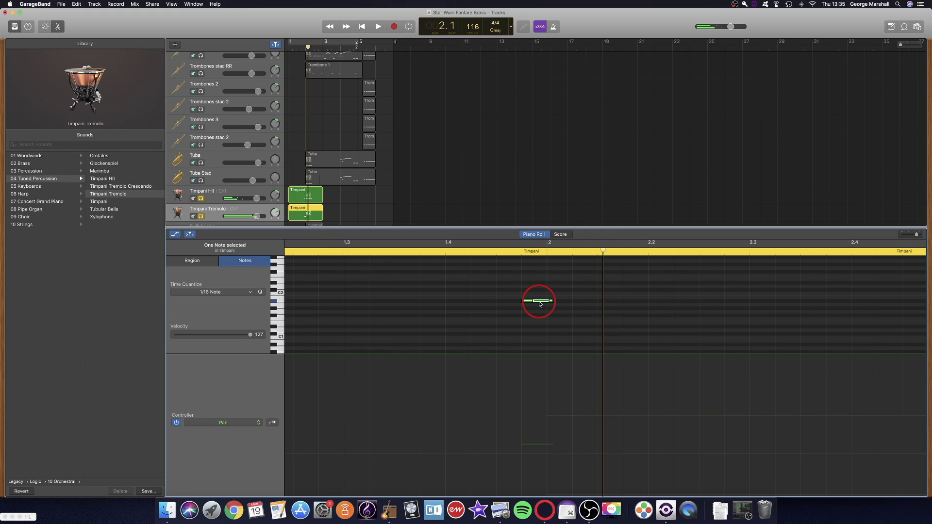
{"action": "left_click", "coordinate": [529, 305], "text": "shift"}
{"action": "left_click_drag", "start_coordinate": [533, 302], "coordinate": [529, 303]}
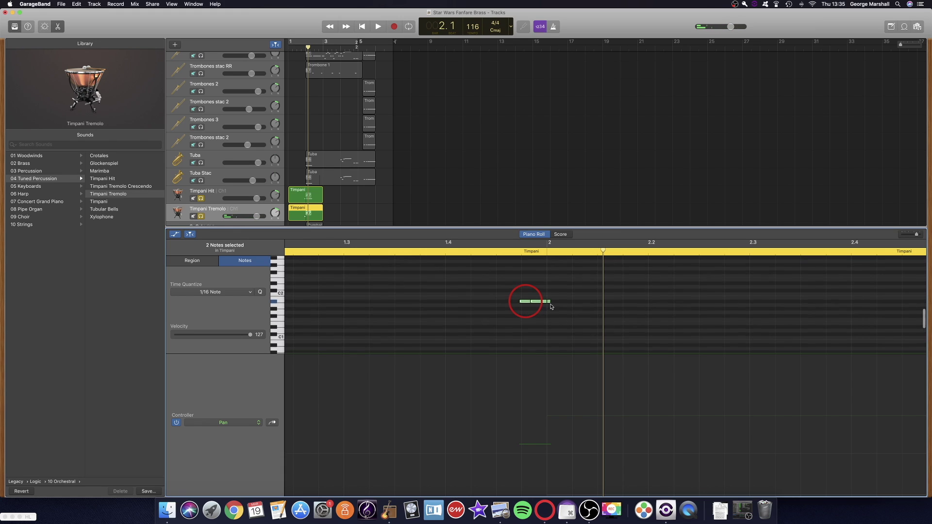
{"action": "left_click", "coordinate": [557, 313]}
{"action": "left_click", "coordinate": [299, 48]}
{"action": "key", "text": "space"}
{"action": "key", "text": "space"}
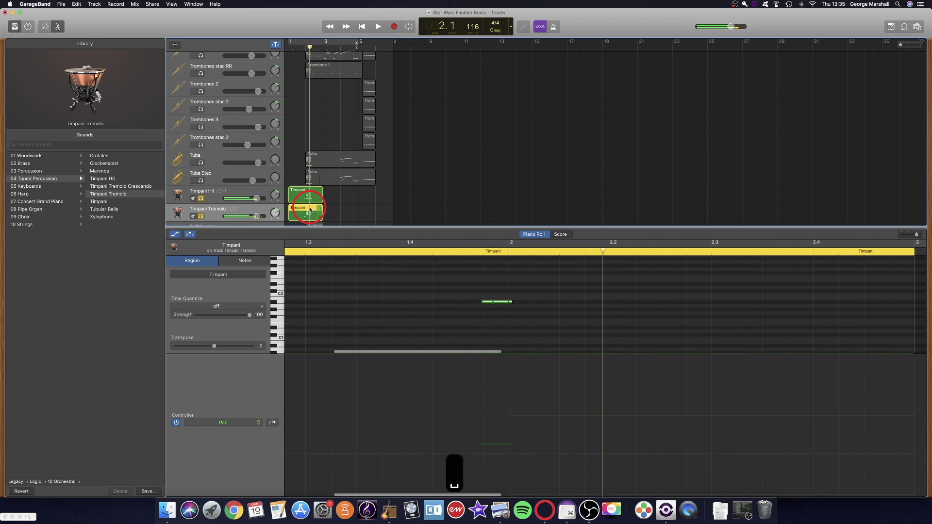
- Delete the three short pickup notes before bar 2 in the Timpani Hit region and replay the passage
{"action": "left_click", "coordinate": [309, 192]}
{"action": "left_click_drag", "start_coordinate": [480, 295], "coordinate": [501, 312]}
{"action": "key", "text": "BackSpace"}
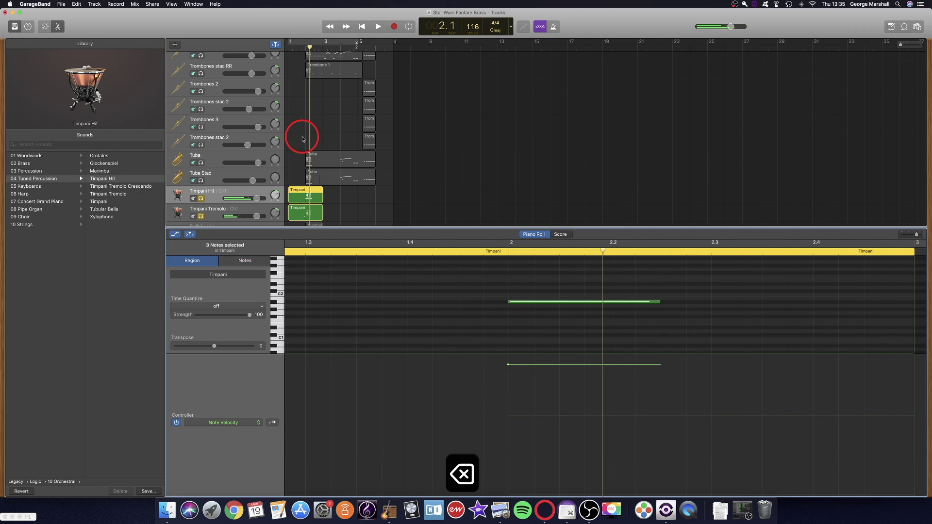
{"action": "left_click", "coordinate": [298, 46]}
{"action": "key", "text": "space"}
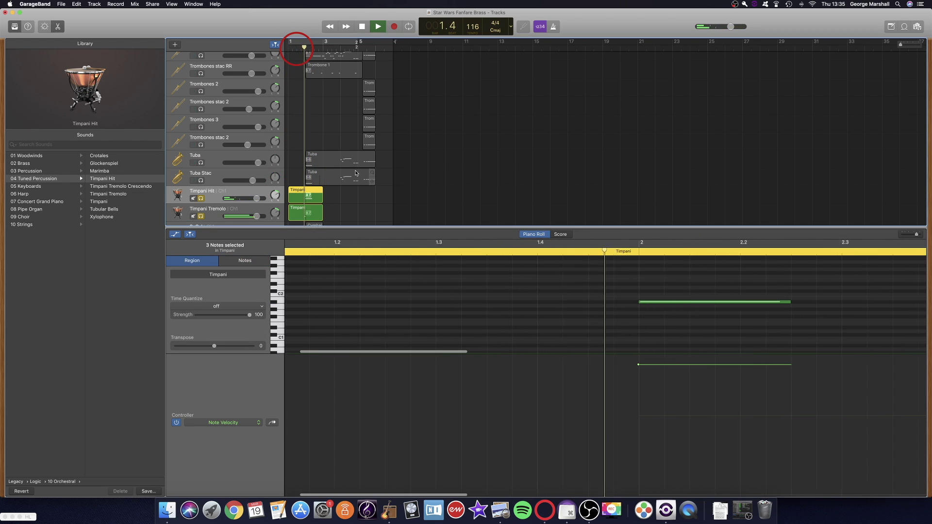
{"action": "key", "text": "space"}
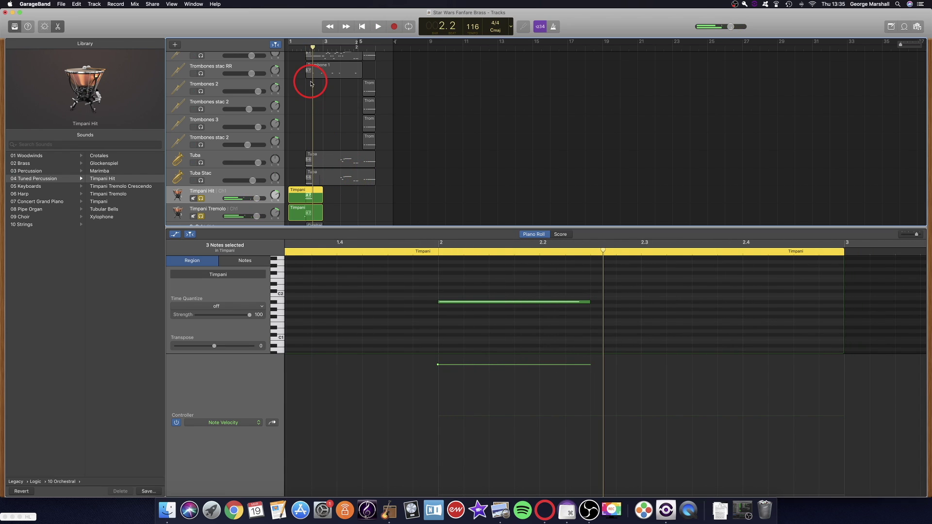
- Replay the soloed timpani passage from bar 1 into bar 2 to judge the tremolo without the short hits
{"action": "left_click", "coordinate": [296, 46]}
{"action": "scroll", "coordinate": [501, 289], "scroll_direction": "right", "scroll_amount": 5}
{"action": "scroll", "coordinate": [502, 288], "scroll_direction": "down", "scroll_amount": 5}
{"action": "scroll", "coordinate": [501, 288], "scroll_direction": "up", "scroll_amount": 7}
{"action": "scroll", "coordinate": [501, 289], "scroll_direction": "down", "scroll_amount": 3}
{"action": "key", "text": "space"}
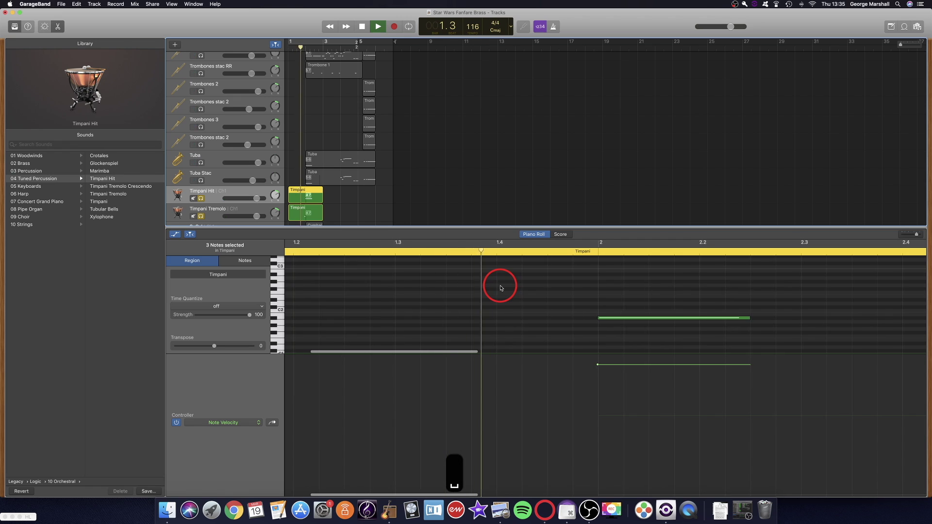
{"action": "key", "text": "space"}
{"action": "left_click", "coordinate": [298, 47]}
{"action": "key", "text": "space"}
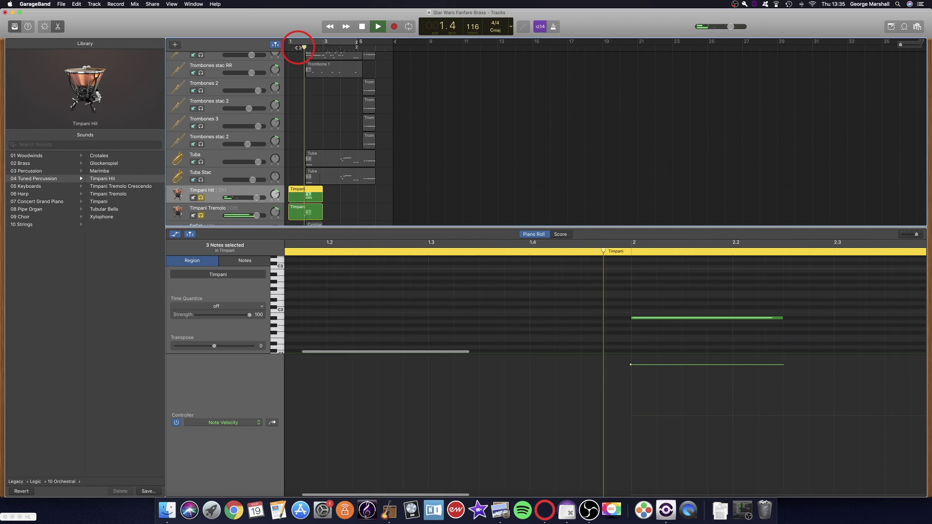
{"action": "key", "text": "space"}
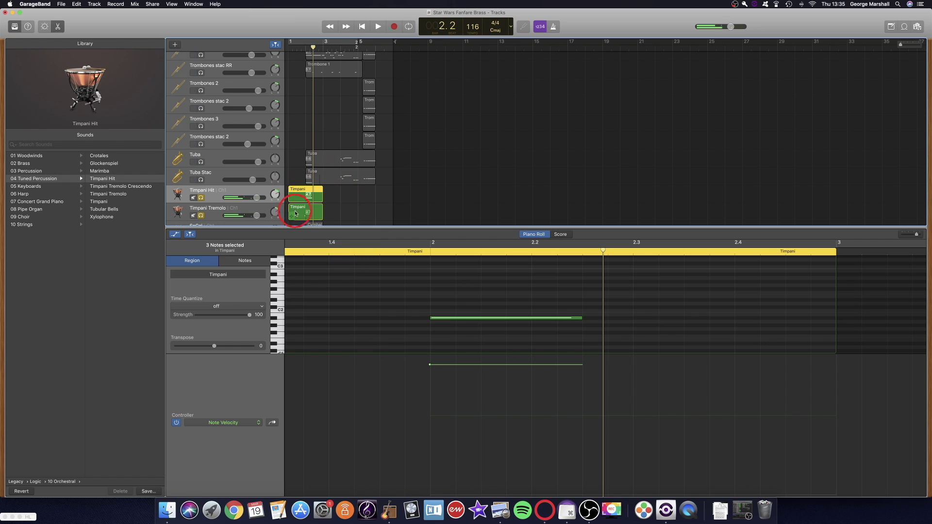
- Stretch the overlapping tremolo note to cover the first one's full length, ending just past bar 2, and replay the timpani
{"action": "left_click", "coordinate": [293, 210]}
{"action": "left_click", "coordinate": [386, 256]}
{"action": "key", "text": "space"}
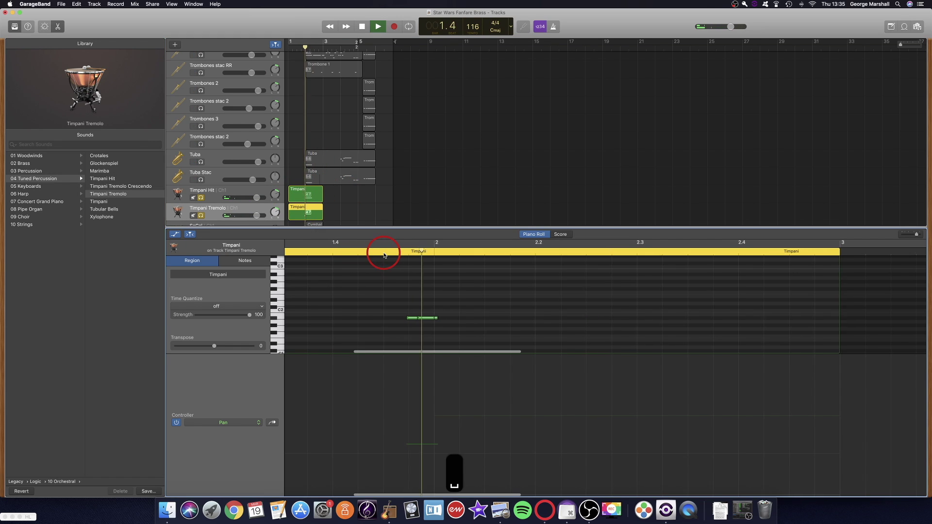
{"action": "key", "text": "space"}
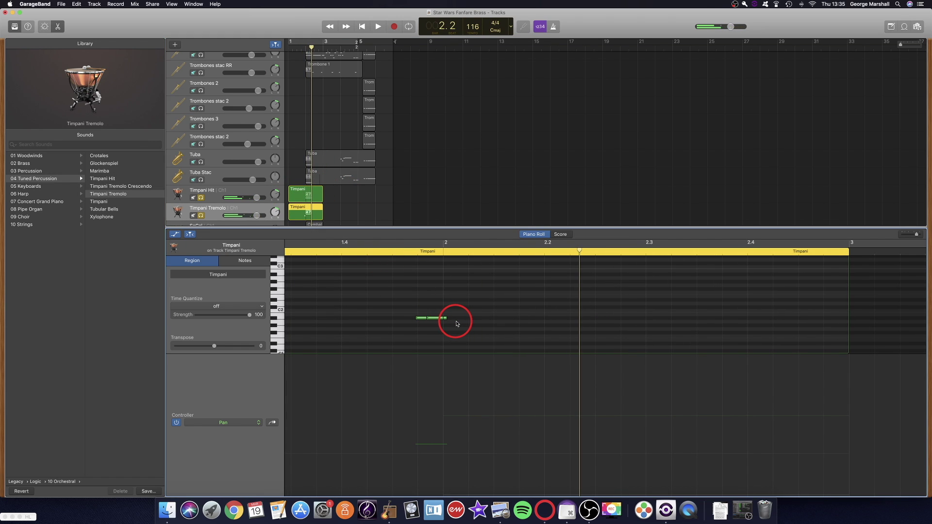
{"action": "left_click_drag", "start_coordinate": [443, 321], "coordinate": [443, 321]}
{"action": "scroll", "coordinate": [445, 322], "scroll_direction": "up", "scroll_amount": 1}
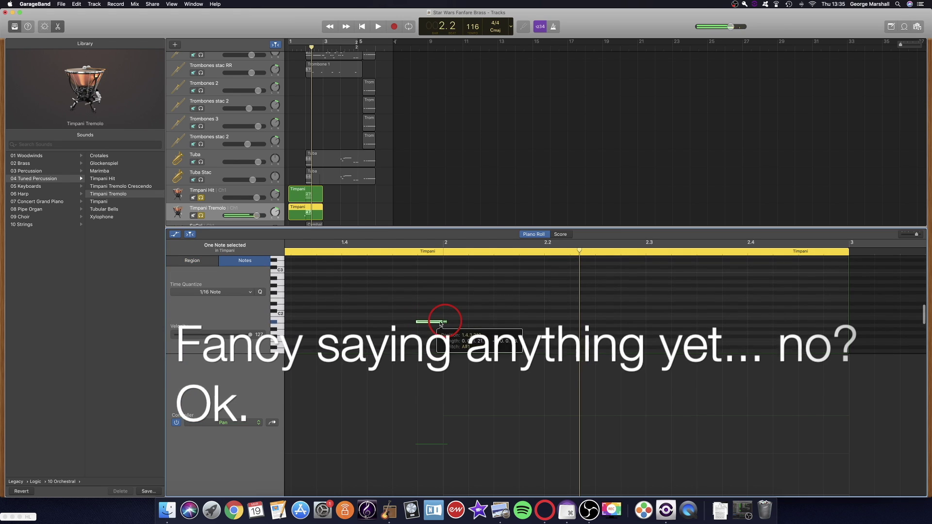
{"action": "key", "text": "space"}
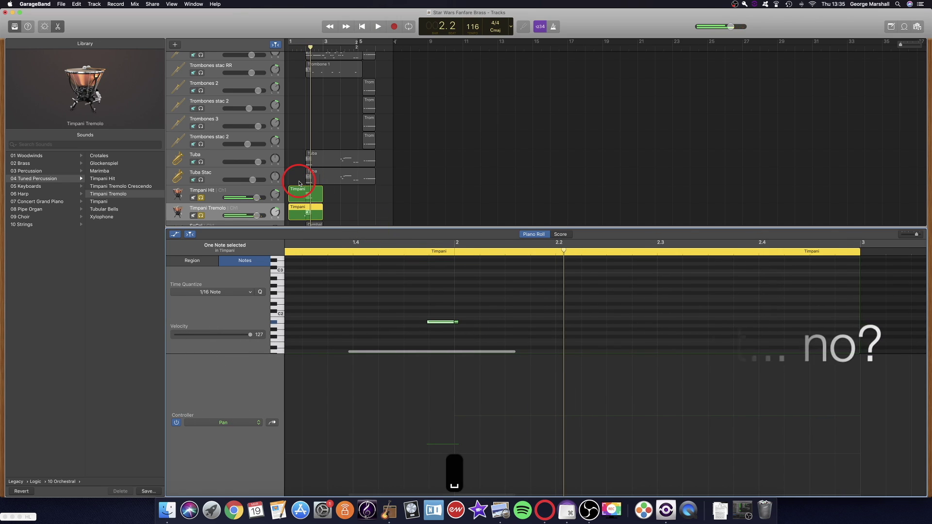
{"action": "left_click", "coordinate": [452, 321]}
{"action": "key", "text": "space"}
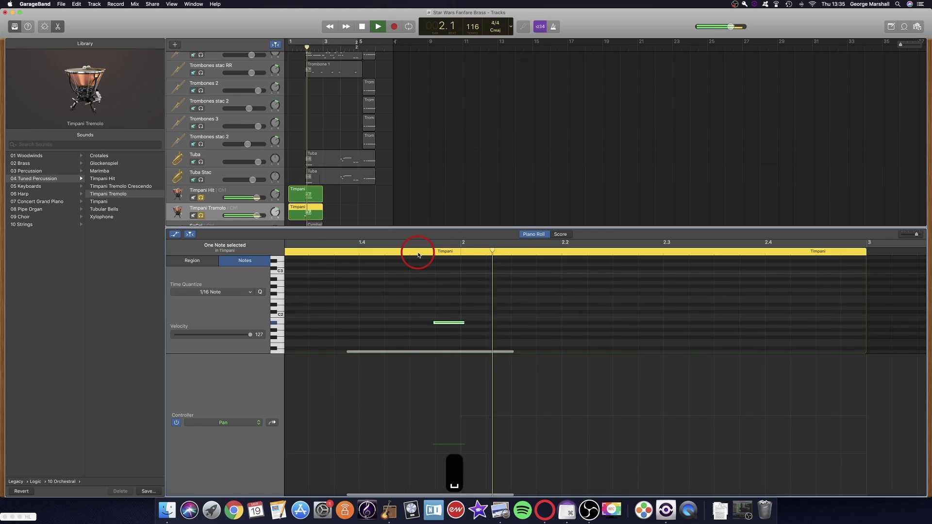
{"action": "key", "text": "space"}
- Unsolo both timpani tracks and play the pickup into bar 2 with the full arrangement
{"action": "left_click", "coordinate": [201, 197]}
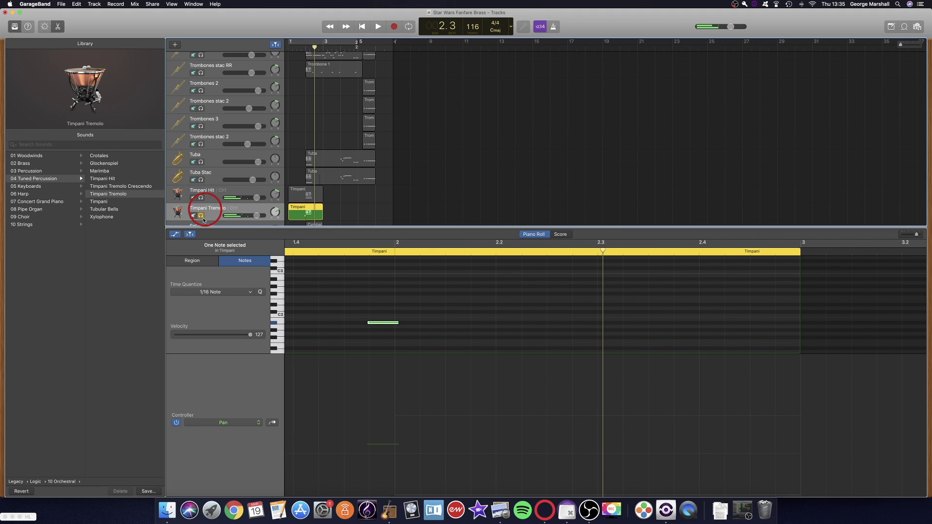
{"action": "left_click", "coordinate": [200, 216]}
{"action": "scroll", "coordinate": [308, 206], "scroll_direction": "down", "scroll_amount": 3}
{"action": "left_click", "coordinate": [296, 47]}
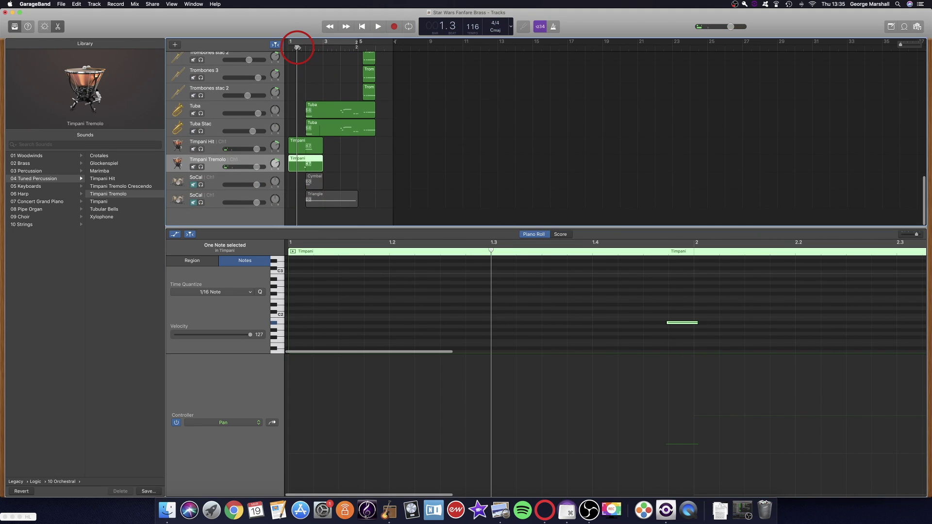
{"action": "left_click", "coordinate": [361, 152]}
{"action": "key", "text": "space"}
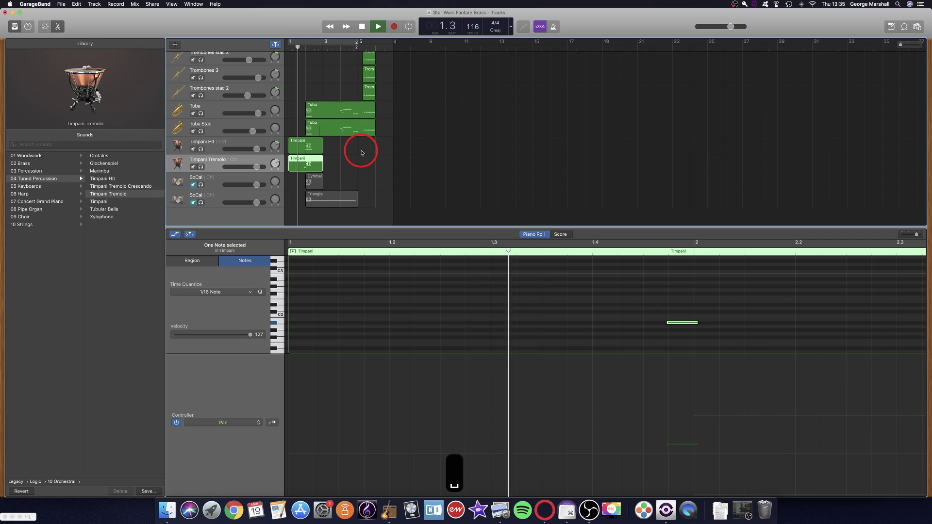
{"action": "key", "text": "space"}
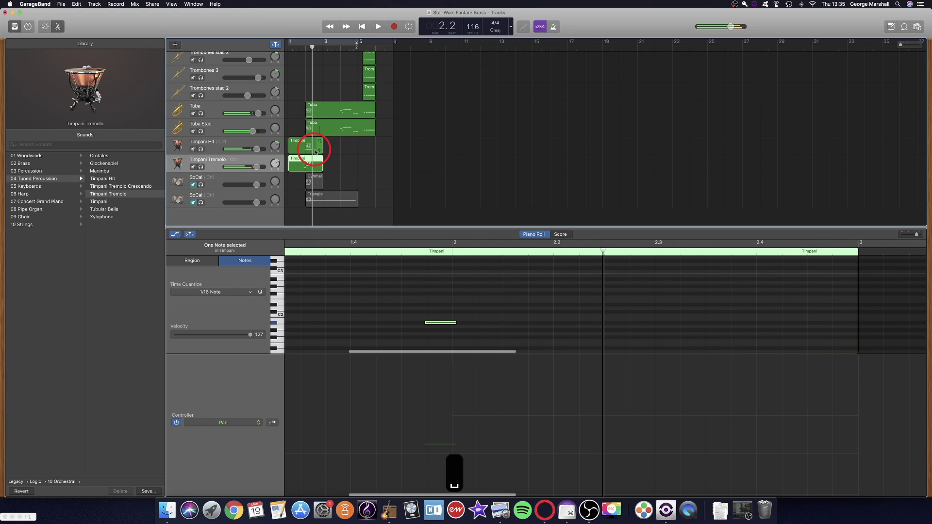
- Undo the last tremolo note edits and the deletion of the three short timpani hits
{"action": "left_click", "coordinate": [297, 47]}
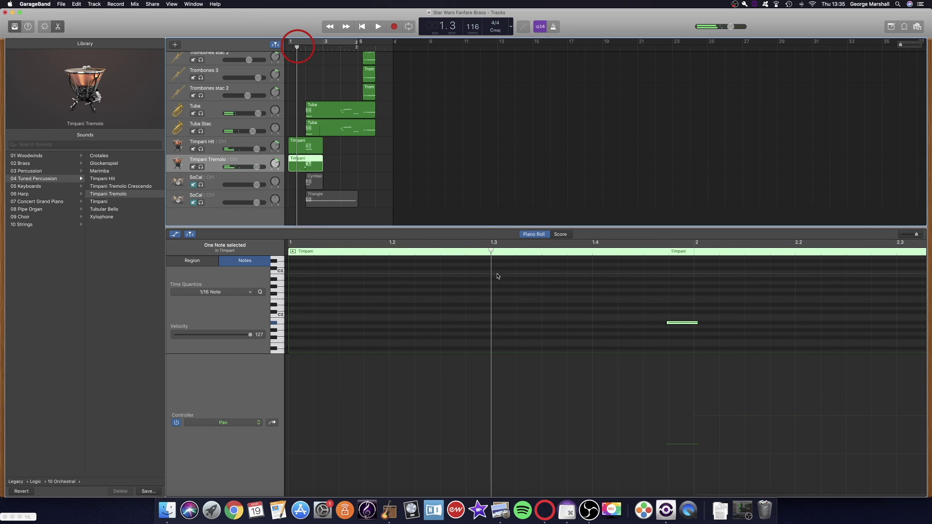
{"action": "scroll", "coordinate": [606, 317], "scroll_direction": "right", "scroll_amount": 1}
{"action": "left_click", "coordinate": [363, 174]}
{"action": "left_click", "coordinate": [307, 160]}
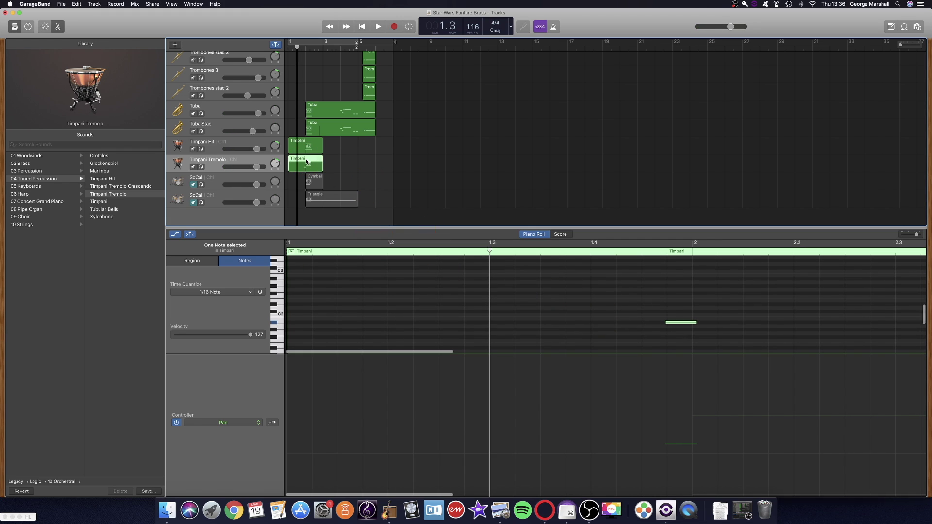
{"action": "left_click", "coordinate": [368, 175]}
{"action": "key", "text": "super+z"}
{"action": "key", "text": "super+z"}
{"action": "key", "text": "super+z"}
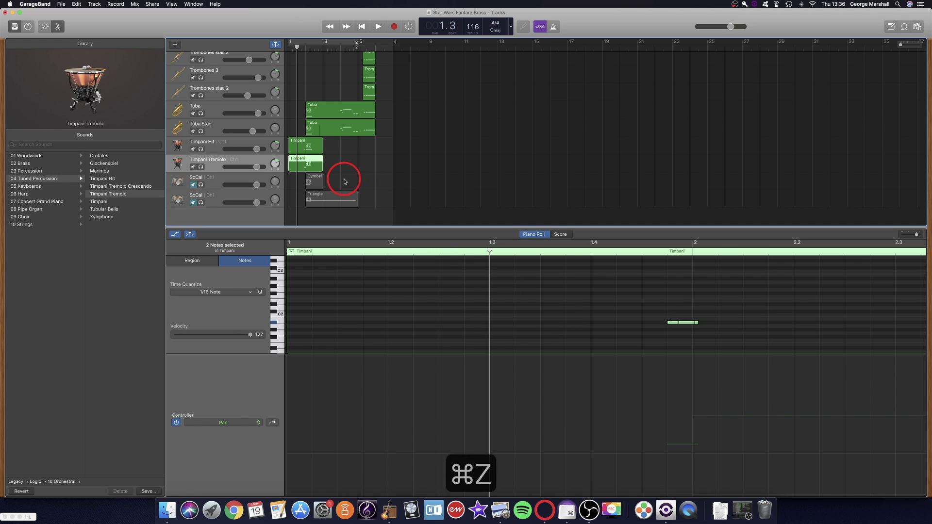
- Delete the Timpani region from the Timpani Tremolo track
{"action": "left_click", "coordinate": [307, 147]}
{"action": "left_click", "coordinate": [305, 168]}
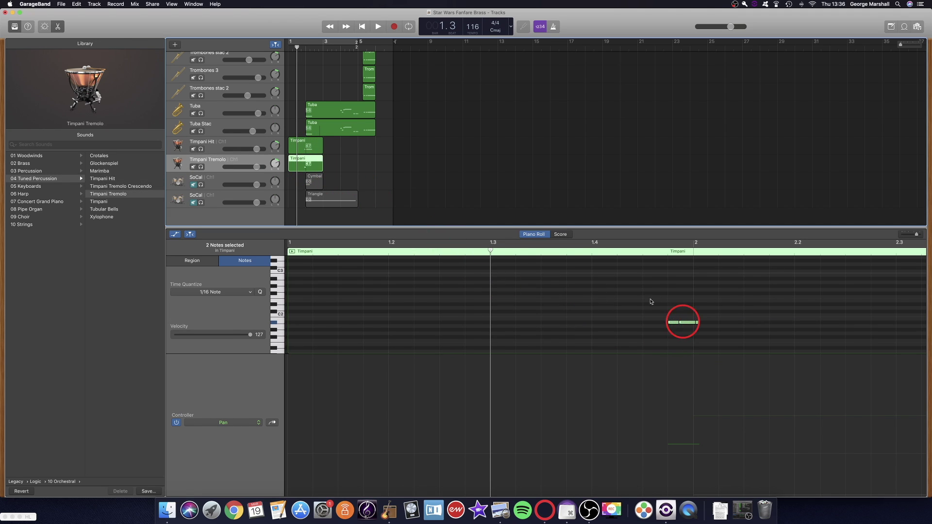
{"action": "key", "text": "BackSpace"}
- Move the three short pickup notes in the Timpani Hit region closer to the bar 2 note and audition them soloed
{"action": "left_click", "coordinate": [307, 147]}
{"action": "left_click", "coordinate": [672, 325]}
{"action": "left_click_drag", "start_coordinate": [670, 297], "coordinate": [685, 325]}
{"action": "left_click", "coordinate": [688, 328]}
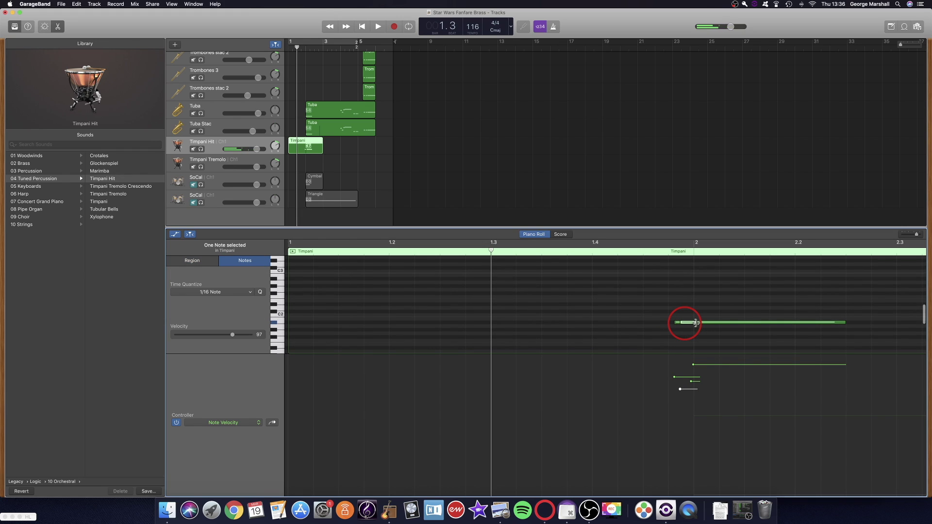
{"action": "left_click", "coordinate": [702, 325]}
{"action": "left_click", "coordinate": [693, 323]}
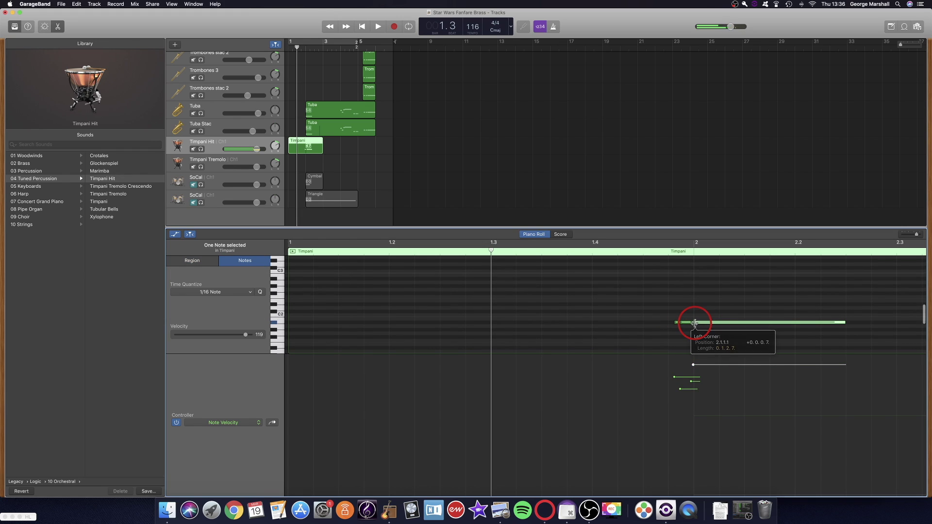
{"action": "left_click_drag", "start_coordinate": [696, 325], "coordinate": [693, 325]}
{"action": "left_click", "coordinate": [486, 250]}
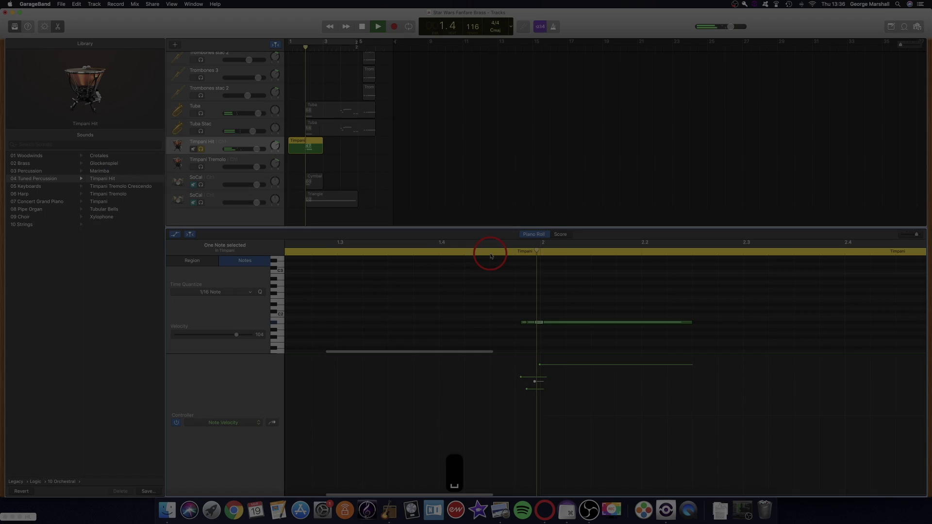
- Unsolo the Timpani Hit track and play the retimed pickup hits with the full arrangement
{"action": "left_click", "coordinate": [201, 149]}
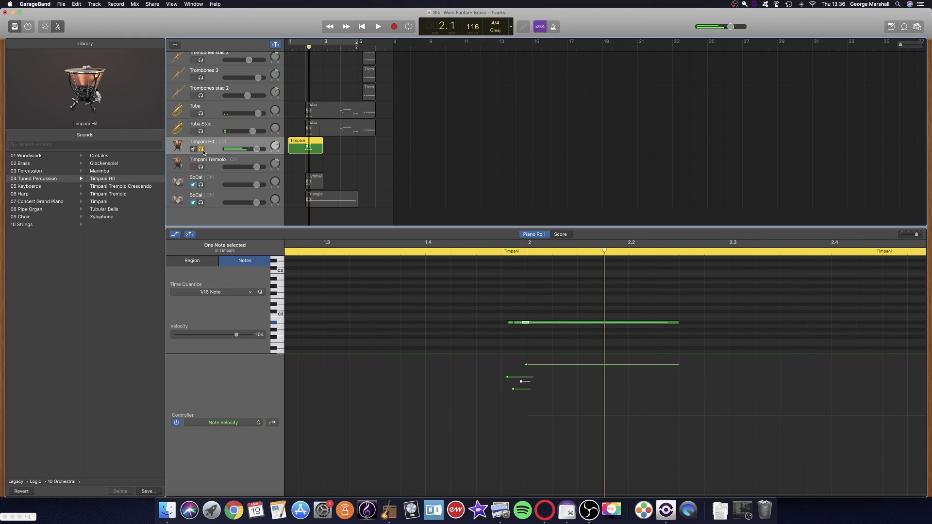
{"action": "left_click", "coordinate": [201, 149]}
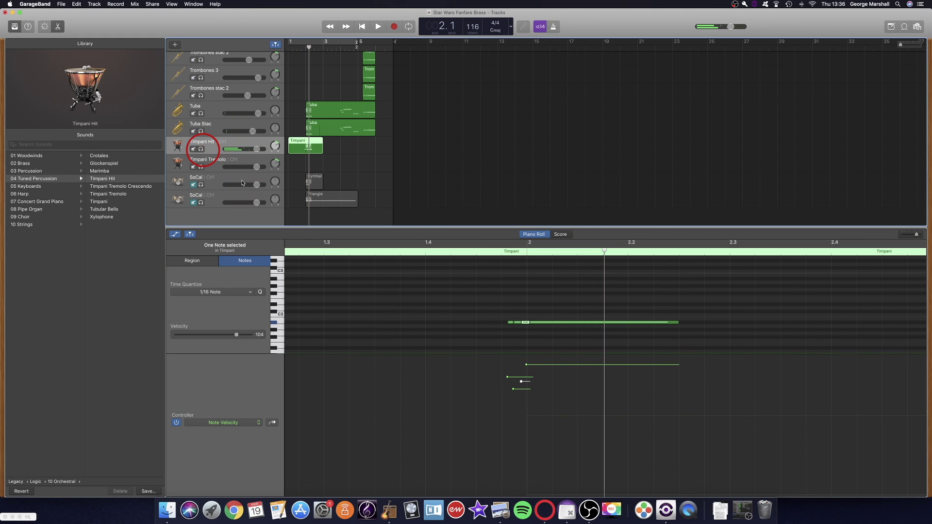
{"action": "left_click", "coordinate": [417, 252]}
{"action": "key", "text": "space"}
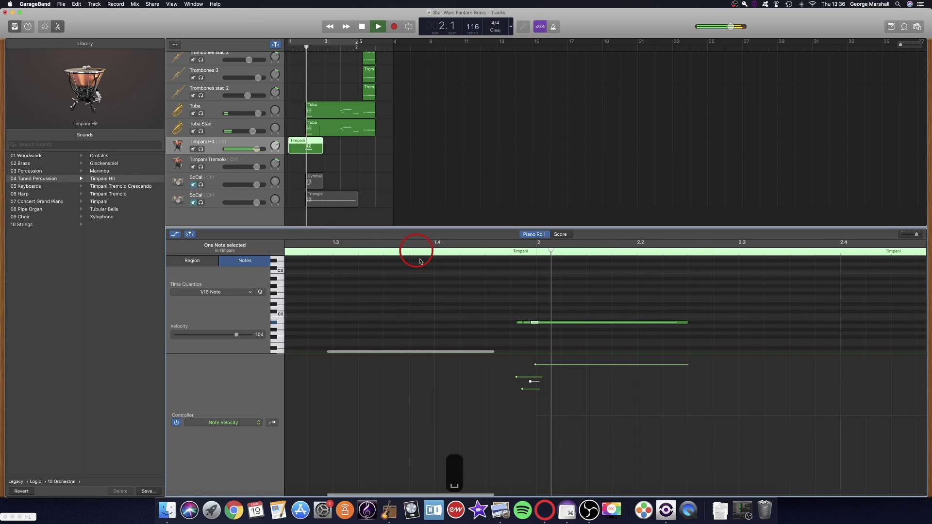
{"action": "key", "text": "space"}
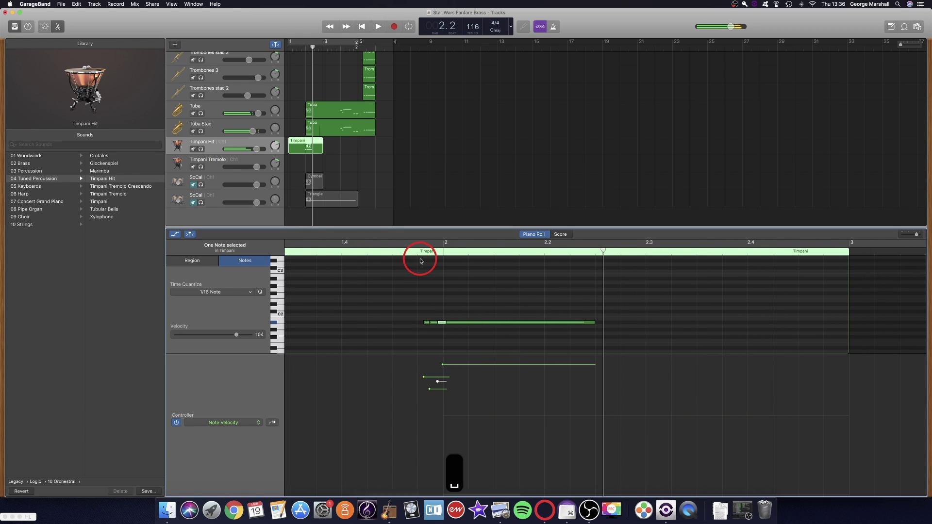
{"action": "left_click", "coordinate": [295, 51]}
{"action": "key", "text": "space"}
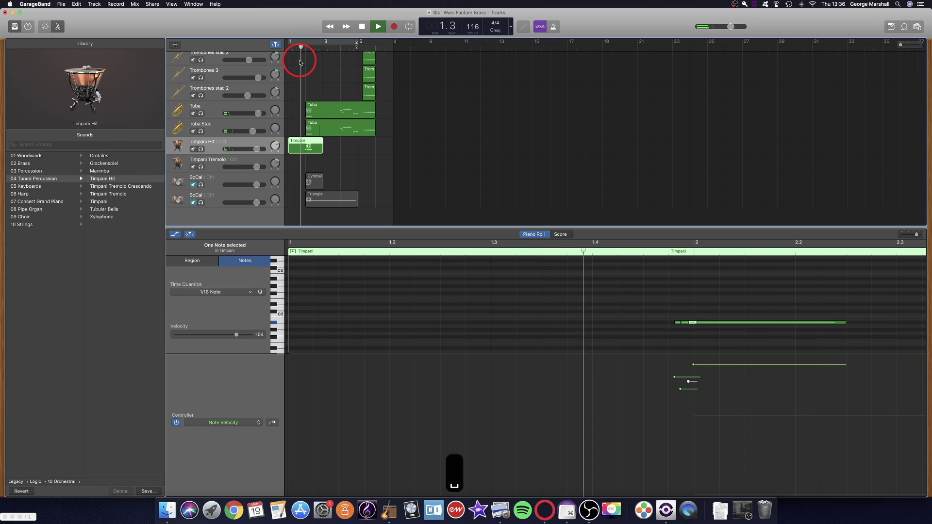
- Stop playback, place the playhead at bar 2, and delete the empty Timpani Tremolo track
{"action": "key", "text": "space"}
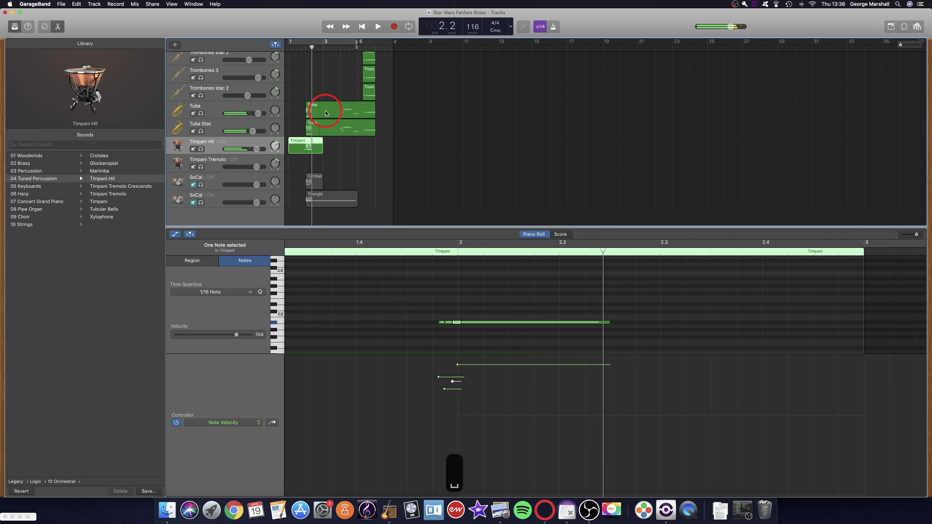
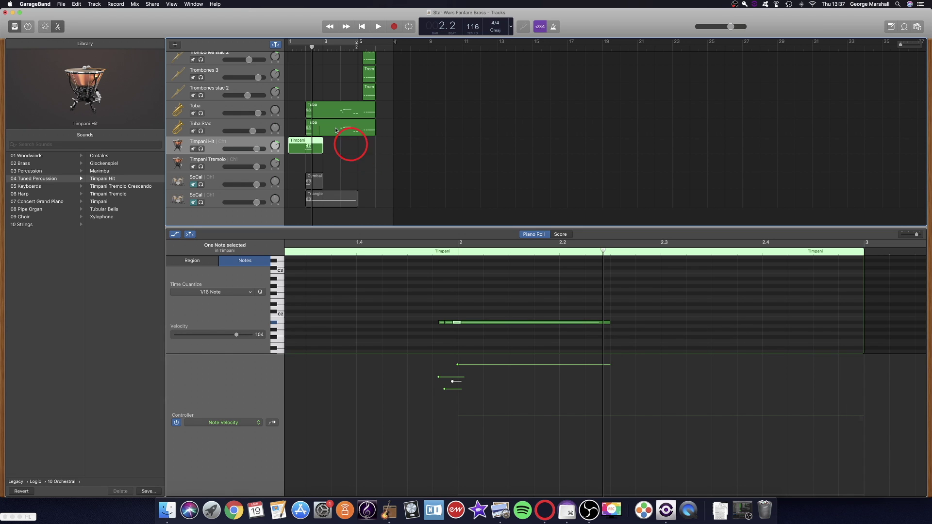
{"action": "left_click_drag", "start_coordinate": [311, 47], "coordinate": [306, 48]}
{"action": "scroll", "coordinate": [337, 107], "scroll_direction": "up", "scroll_amount": 5}
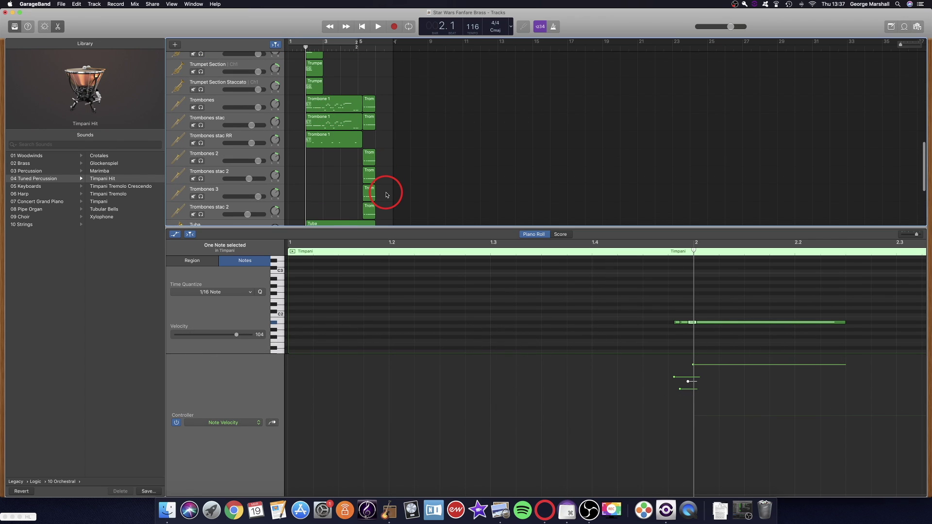
{"action": "scroll", "coordinate": [388, 192], "scroll_direction": "down", "scroll_amount": 5}
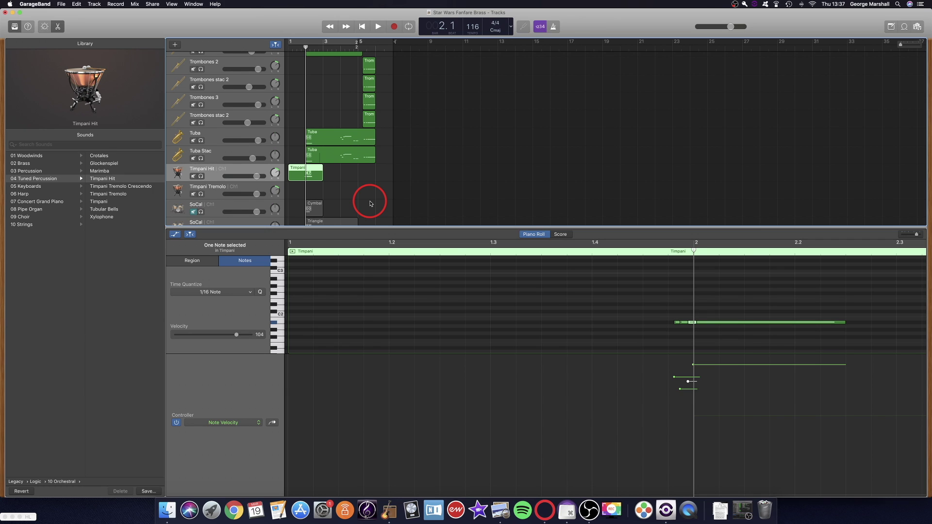
{"action": "scroll", "coordinate": [371, 203], "scroll_direction": "down", "scroll_amount": 3}
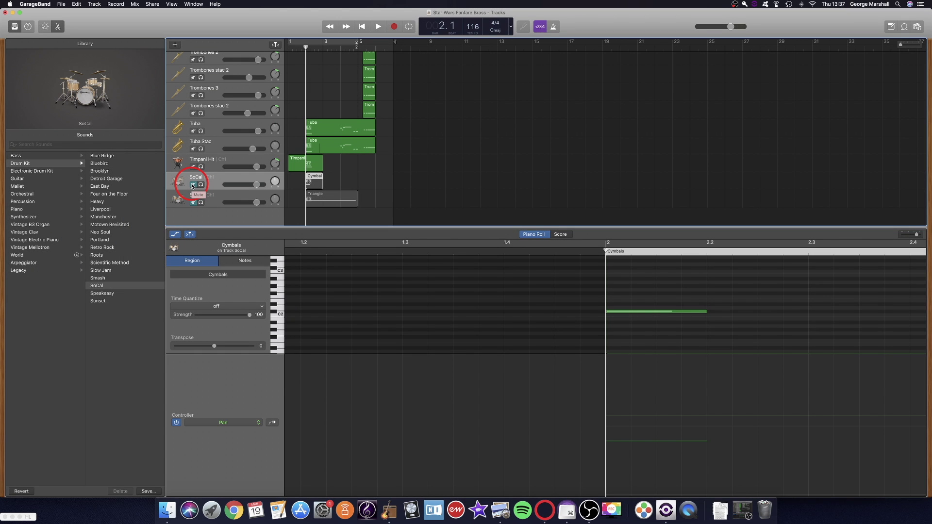
- Unmute the SoCal track holding the Cymbals region and audition its note at bar 2
{"action": "left_click", "coordinate": [200, 185]}
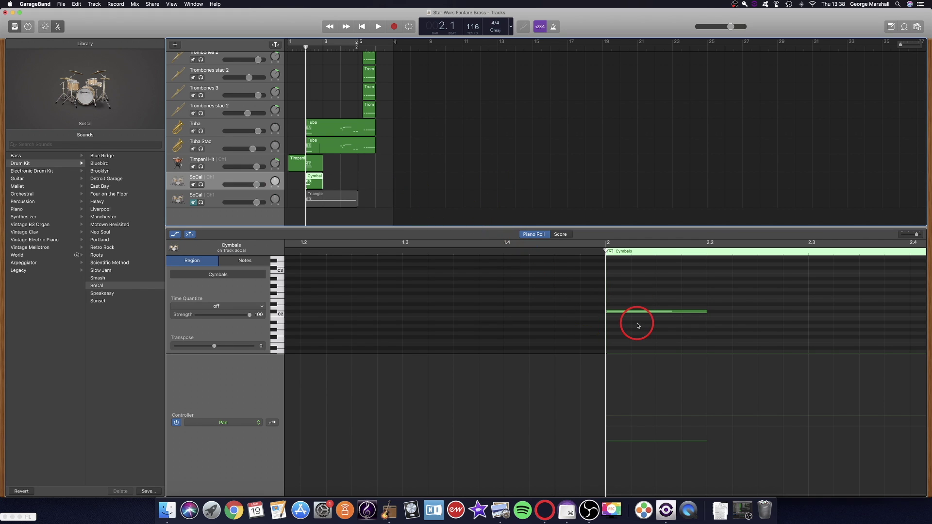
{"action": "left_click", "coordinate": [682, 326]}
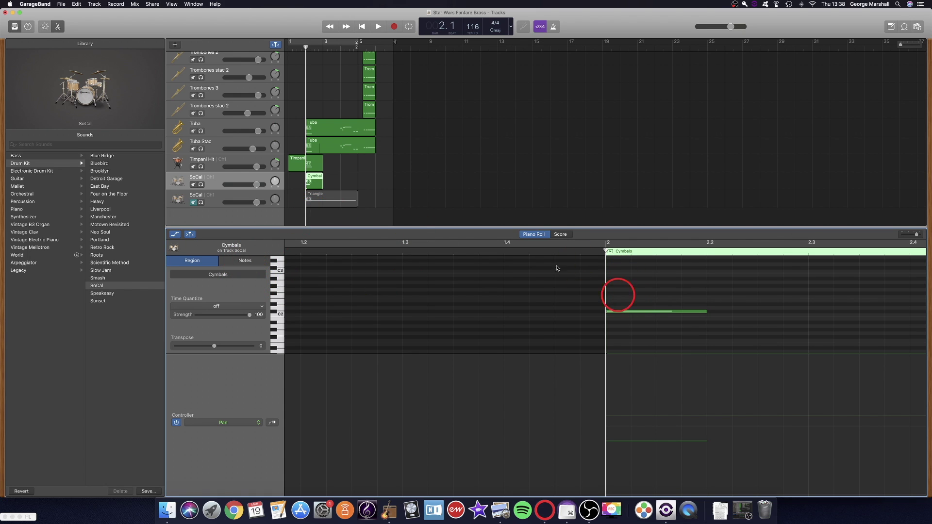
{"action": "left_click", "coordinate": [644, 311]}
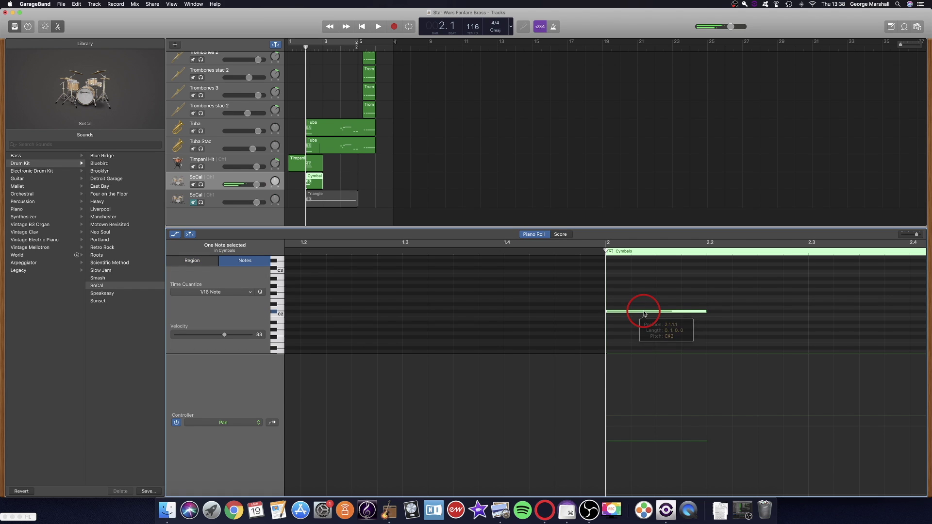
- Search the sound library for "orchestral kit" and load the Orchestral Kit onto the cymbals track
{"action": "left_click", "coordinate": [37, 145]}
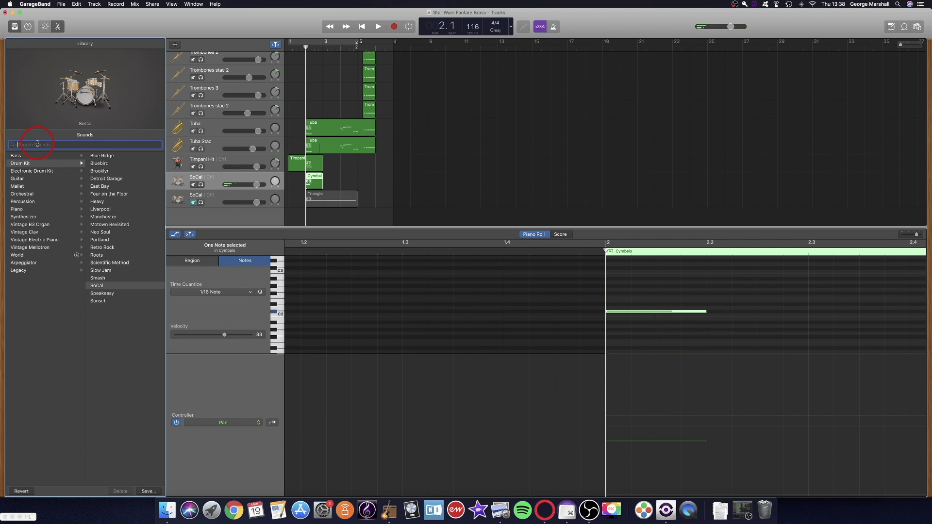
{"action": "type", "text": "orchestra"}
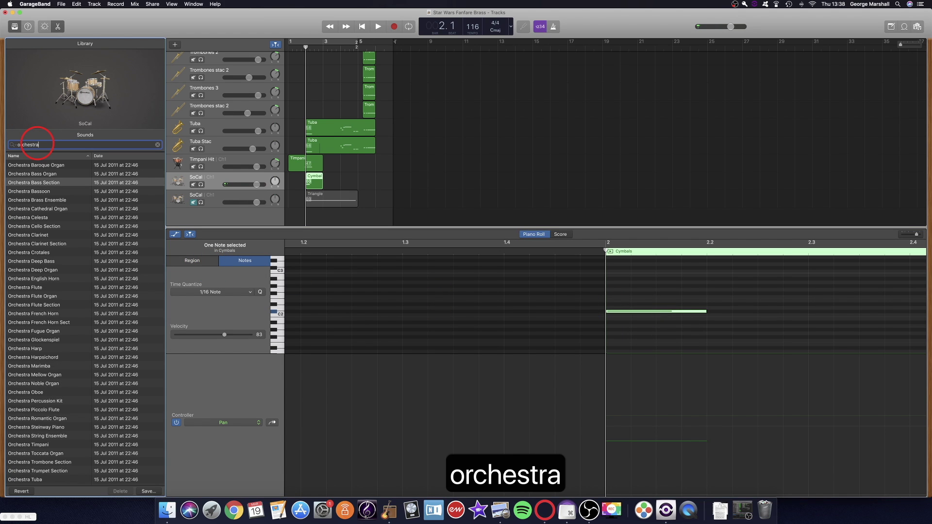
{"action": "type", "text": "l"}
{"action": "key", "text": "BackSpace"}
{"action": "type", "text": "l kit"}
{"action": "left_click", "coordinate": [46, 165]}
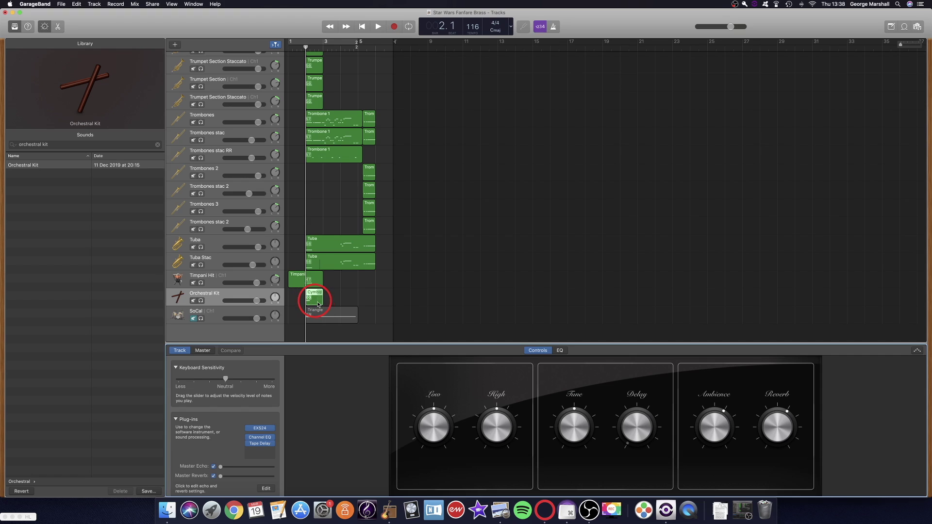
- Open the Cymbals region in the Piano Roll and audition its C#2 note with the new kit
{"action": "double_click", "coordinate": [317, 301]}
{"action": "left_click", "coordinate": [622, 305]}
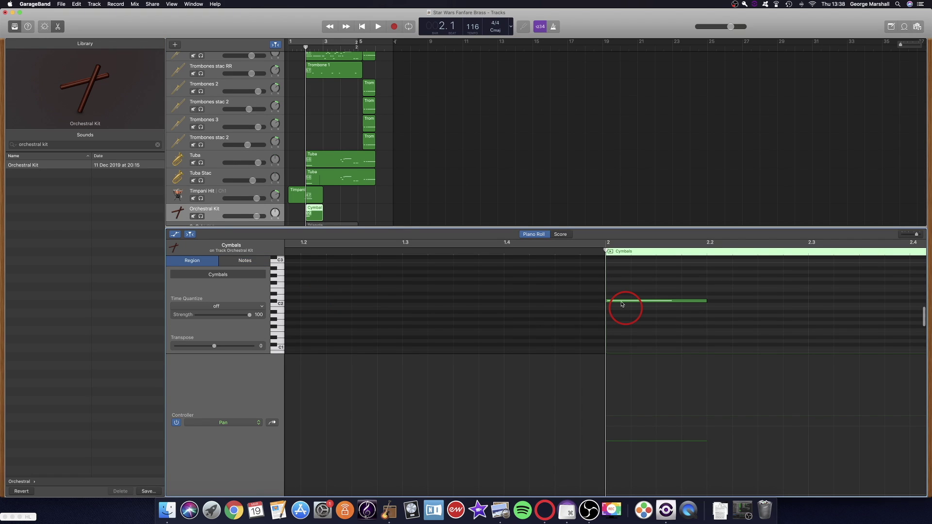
{"action": "left_click", "coordinate": [621, 302]}
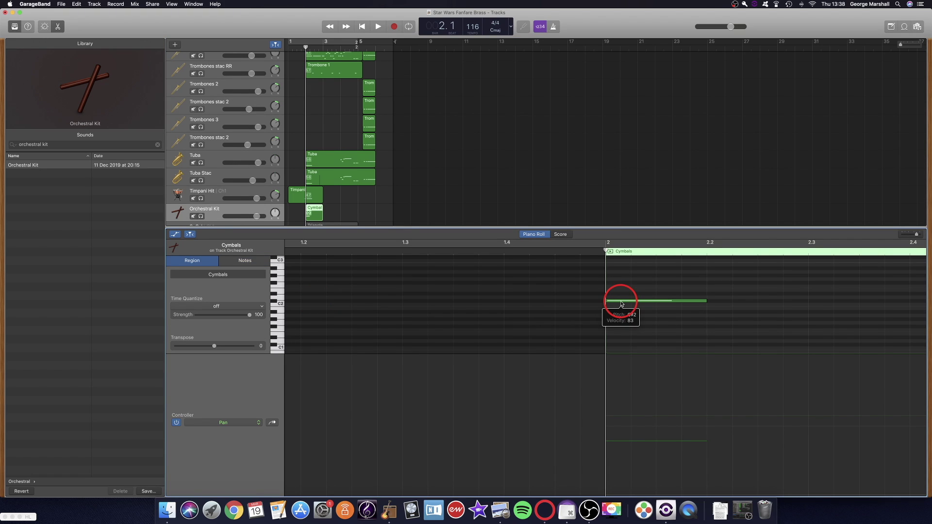
{"action": "left_click", "coordinate": [622, 303]}
{"action": "left_click", "coordinate": [621, 301]}
- Display Note Velocity for the Cymbals region, raise the cymbal note's velocity to 127, and audition it
{"action": "left_click", "coordinate": [224, 421]}
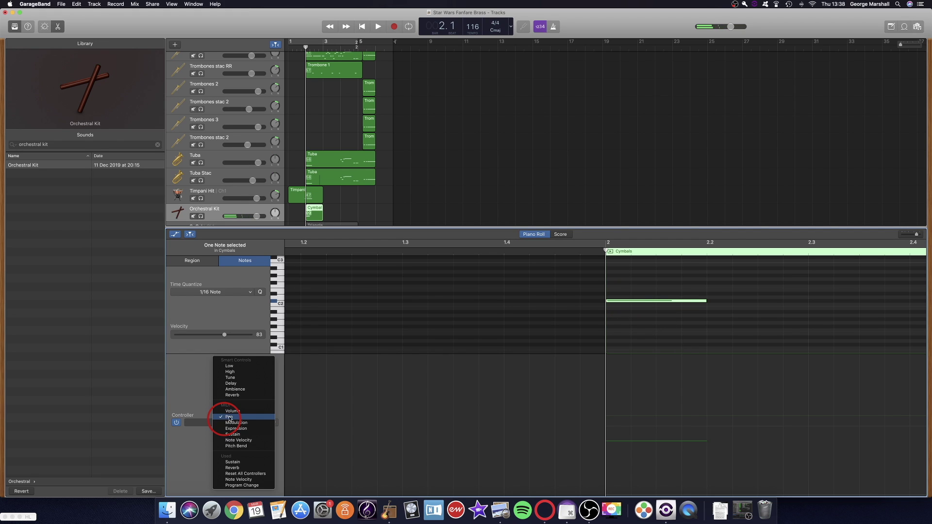
{"action": "left_click", "coordinate": [237, 412]}
{"action": "left_click", "coordinate": [233, 422]}
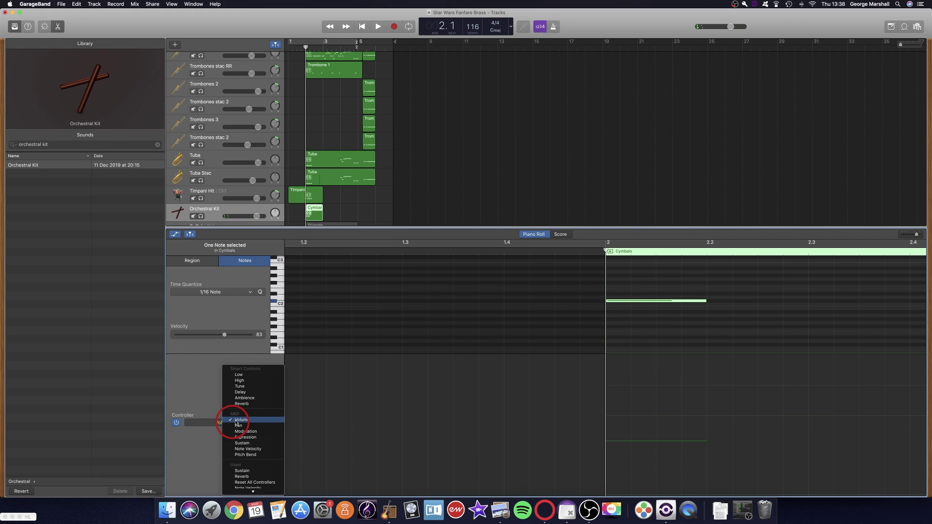
{"action": "left_click", "coordinate": [248, 448]}
{"action": "left_click_drag", "start_coordinate": [605, 406], "coordinate": [602, 372]}
{"action": "left_click", "coordinate": [640, 304]}
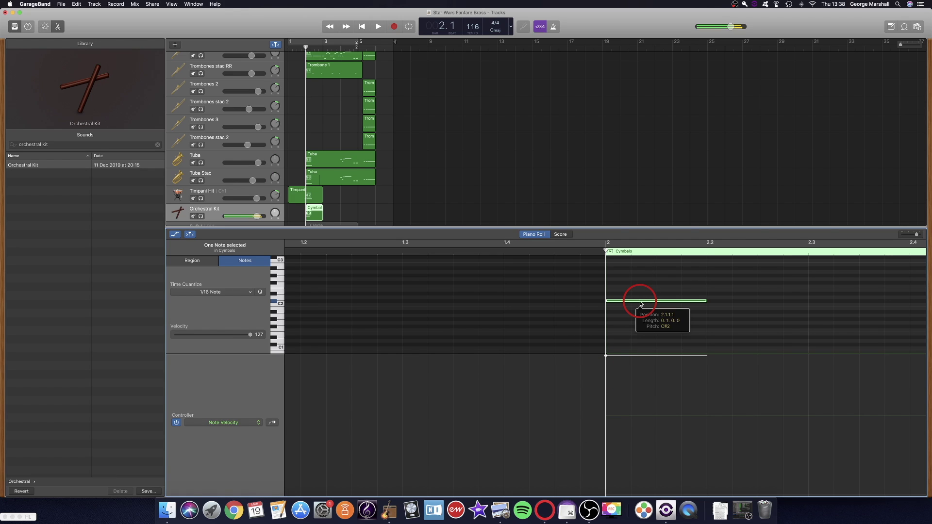
{"action": "left_click", "coordinate": [612, 304]}
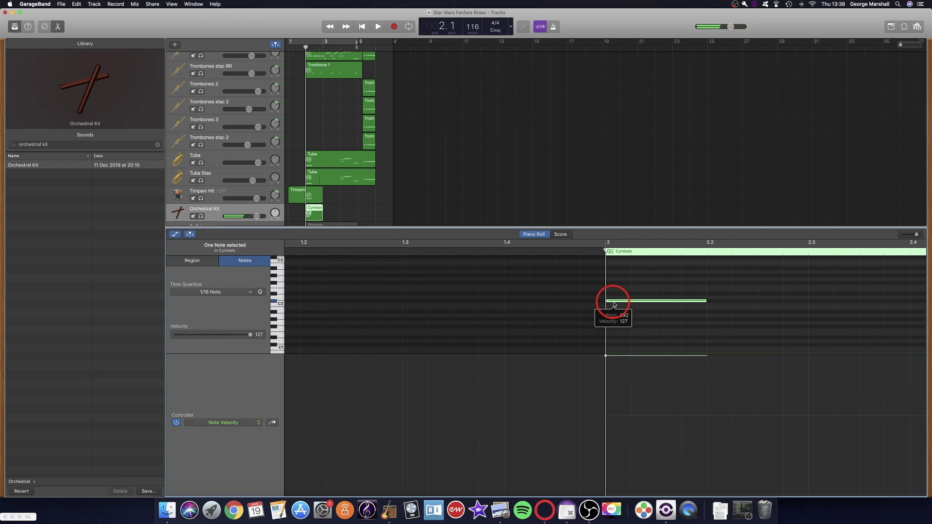
- Lengthen the cymbal note to past beat 2.4 and shift it slightly ahead of bar 2
{"action": "left_click_drag", "start_coordinate": [705, 303], "coordinate": [832, 306]}
{"action": "scroll", "coordinate": [661, 311], "scroll_direction": "right", "scroll_amount": 5}
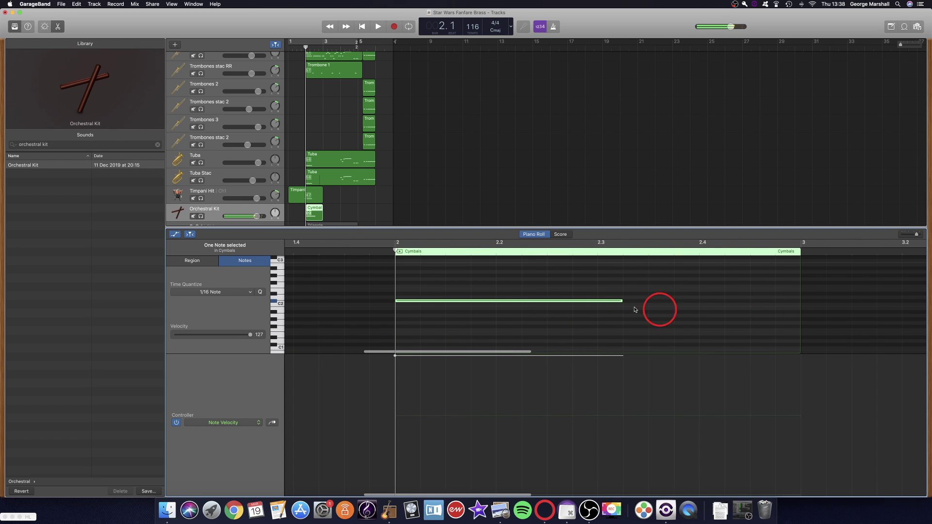
{"action": "left_click_drag", "start_coordinate": [621, 301], "coordinate": [765, 301]}
{"action": "left_click_drag", "start_coordinate": [412, 304], "coordinate": [406, 304]}
- Play the crash with the full arrangement from beat 1.4 and lower the Orchestral Kit track's volume
{"action": "left_click", "coordinate": [319, 251]}
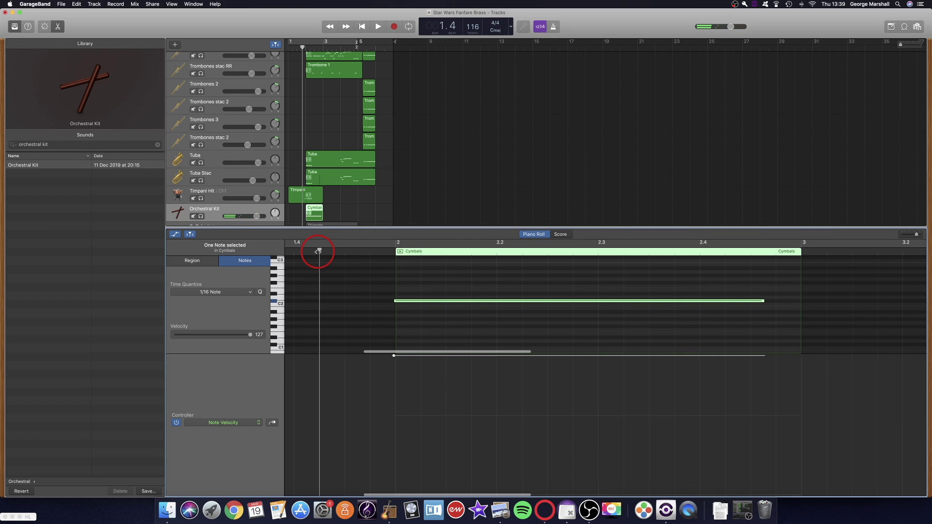
{"action": "key", "text": "space"}
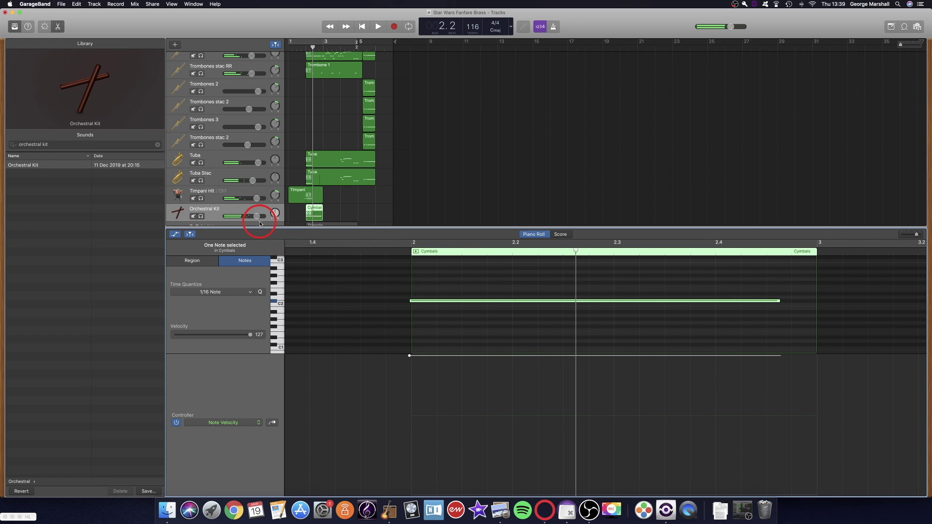
{"action": "left_click_drag", "start_coordinate": [259, 217], "coordinate": [249, 216]}
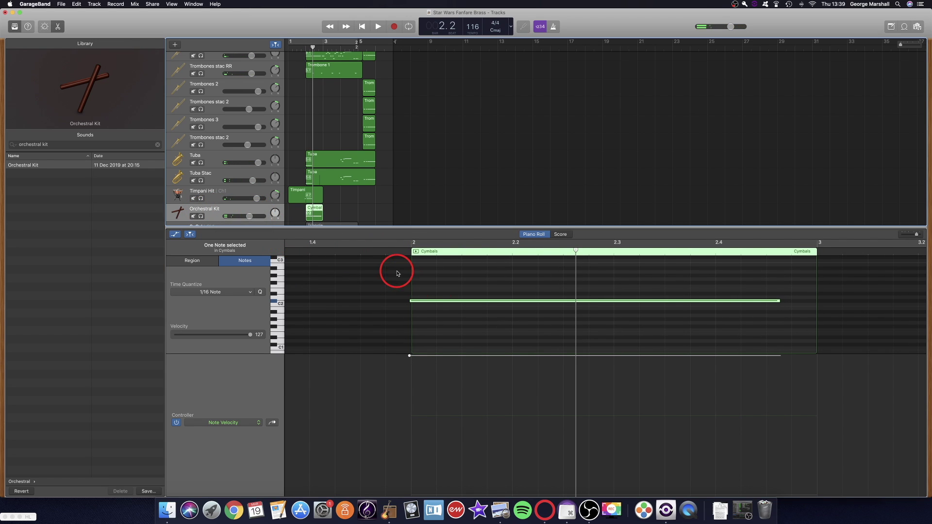
{"action": "left_click", "coordinate": [348, 251]}
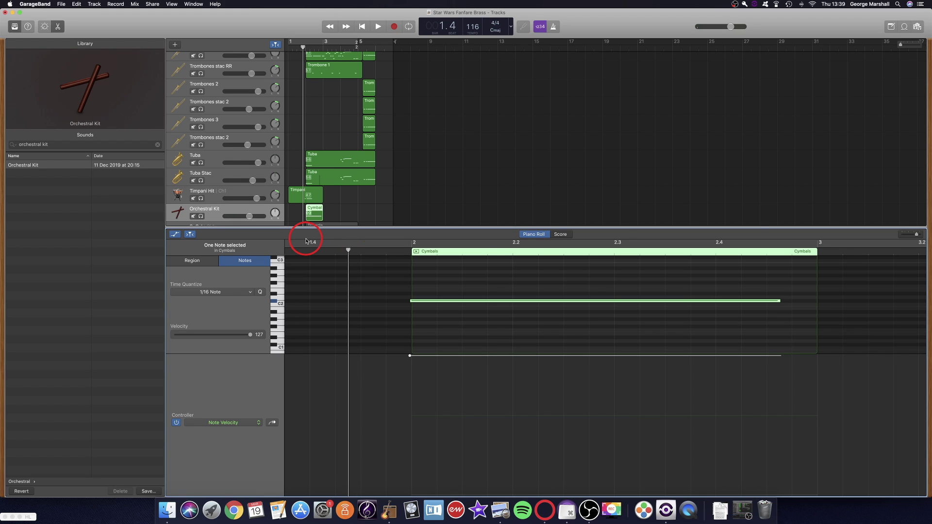
{"action": "left_click_drag", "start_coordinate": [253, 217], "coordinate": [250, 218]}
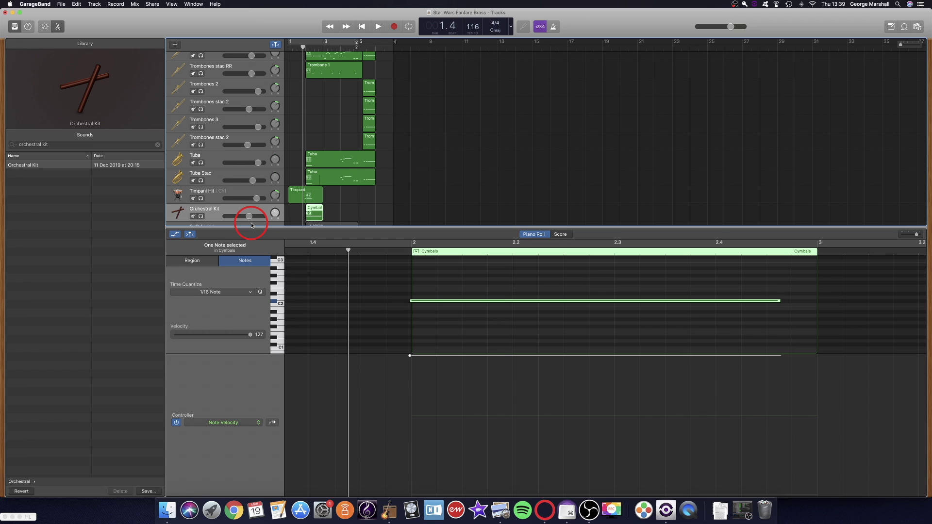
- Extend the start of the Cymbals region back to bar 1, matching the Timpani region
{"action": "left_click_drag", "start_coordinate": [307, 220], "coordinate": [289, 221]}
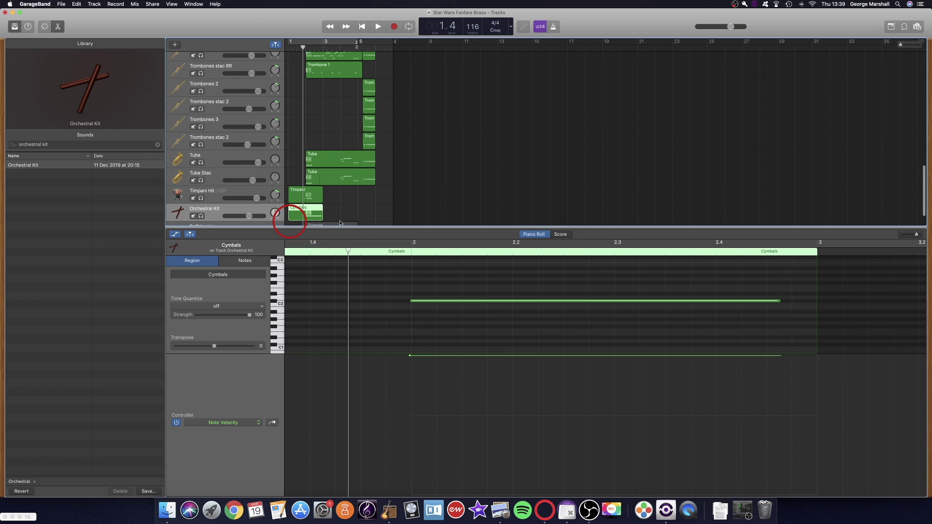
{"action": "scroll", "coordinate": [325, 192], "scroll_direction": "down", "scroll_amount": 3}
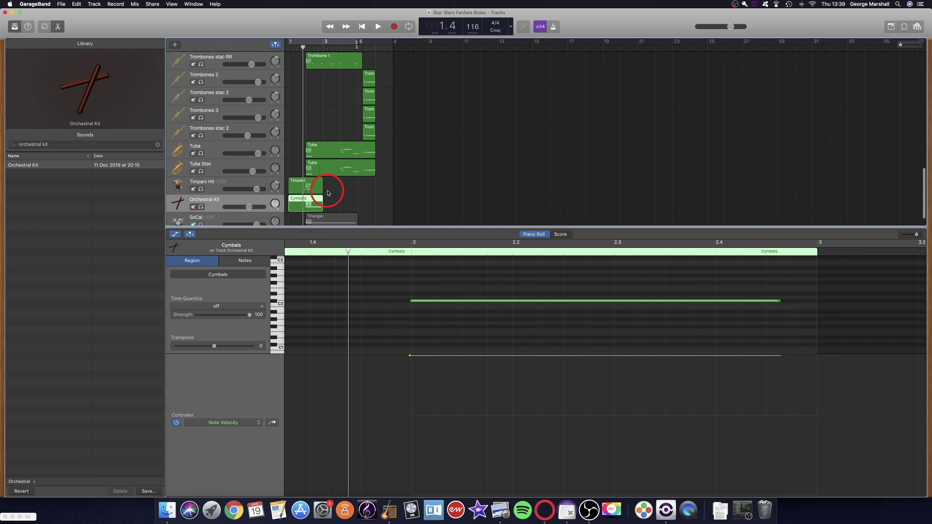
{"action": "scroll", "coordinate": [260, 111], "scroll_direction": "up", "scroll_amount": 10}
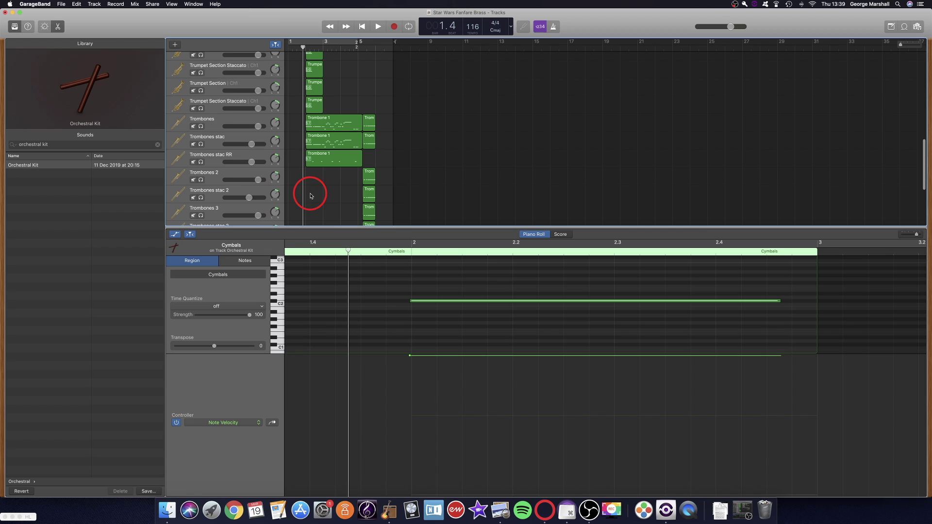
{"action": "scroll", "coordinate": [310, 196], "scroll_direction": "down", "scroll_amount": 5}
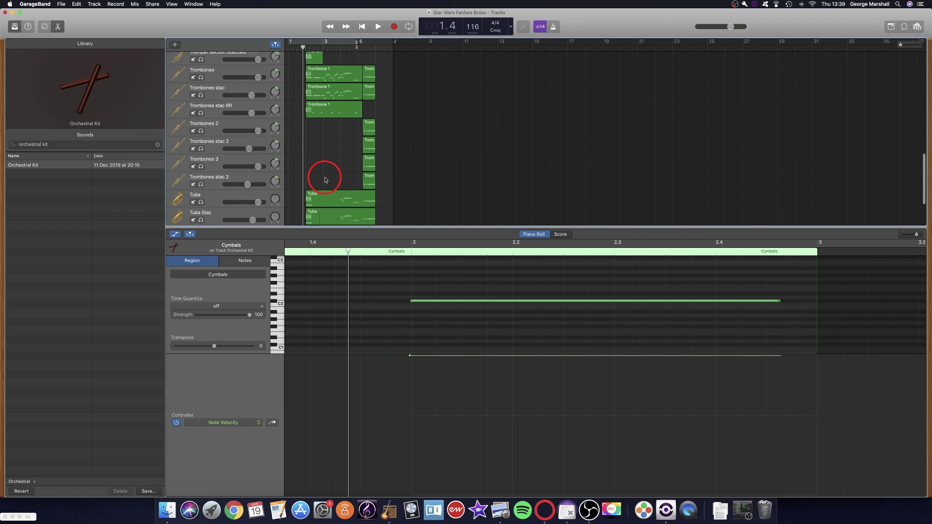
{"action": "scroll", "coordinate": [325, 180], "scroll_direction": "down", "scroll_amount": 4}
{"action": "left_click", "coordinate": [344, 196]}
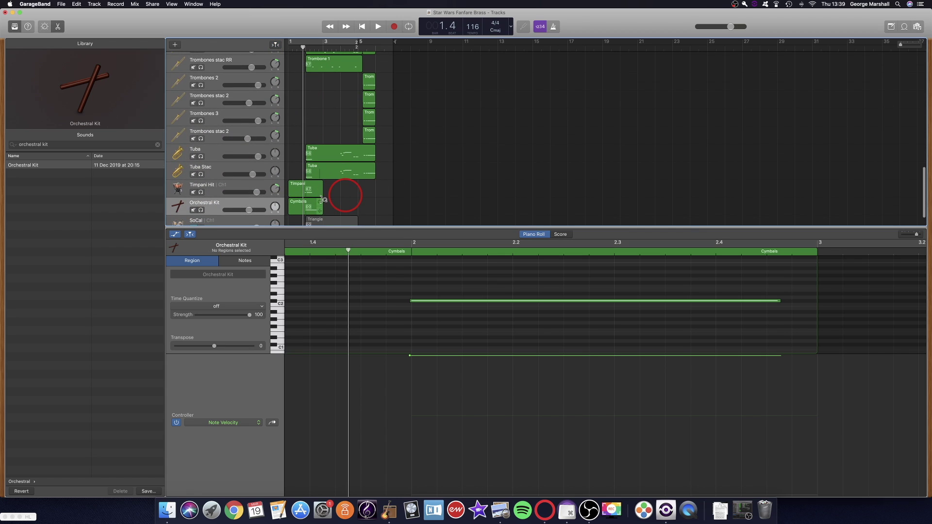
{"action": "scroll", "coordinate": [322, 199], "scroll_direction": "down", "scroll_amount": 2}
{"action": "left_click", "coordinate": [315, 161]}
- Play the arrangement from beat 1.3 through the crash and reduce the Orchestral Kit track's volume further
{"action": "left_click", "coordinate": [291, 39]}
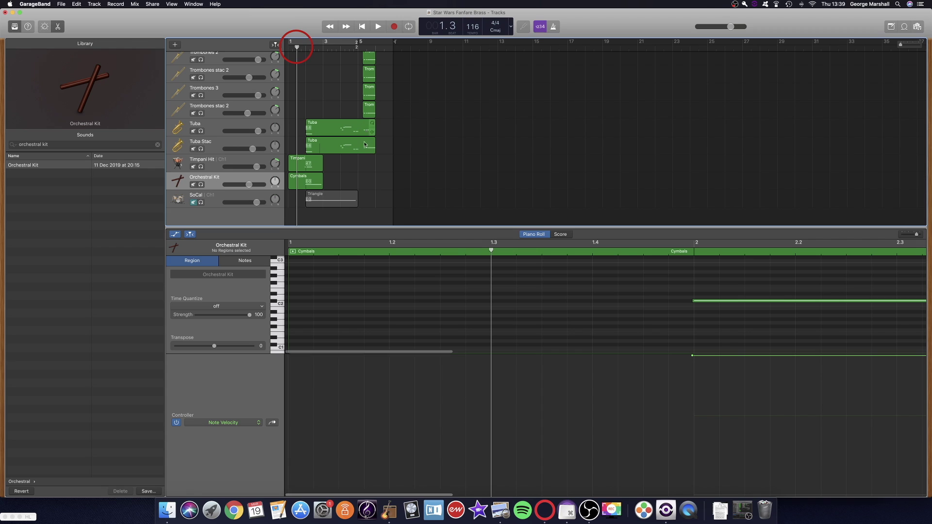
{"action": "key", "text": "space"}
{"action": "left_click", "coordinate": [372, 172]}
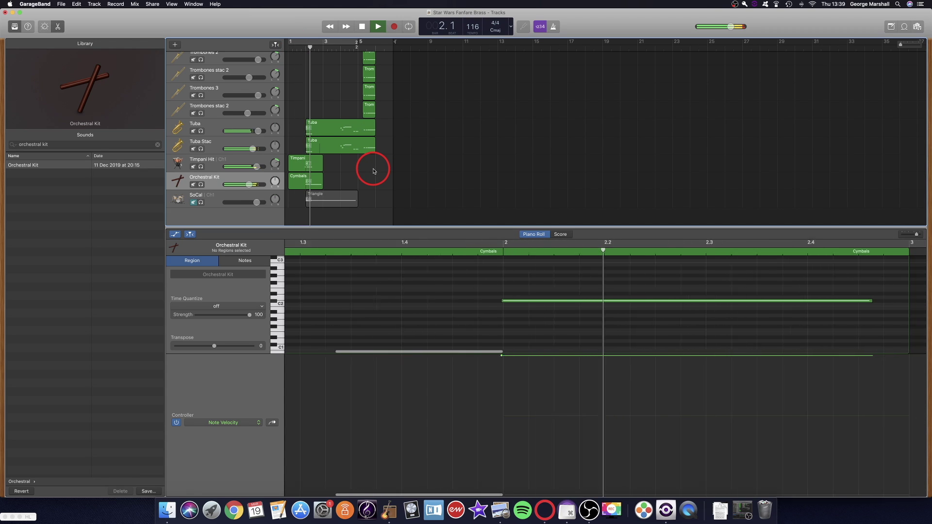
{"action": "key", "text": "space"}
{"action": "left_click_drag", "start_coordinate": [252, 185], "coordinate": [240, 195]}
- Replay the crash entry and raise the Orchestral Kit track's volume slightly
{"action": "left_click", "coordinate": [297, 49]}
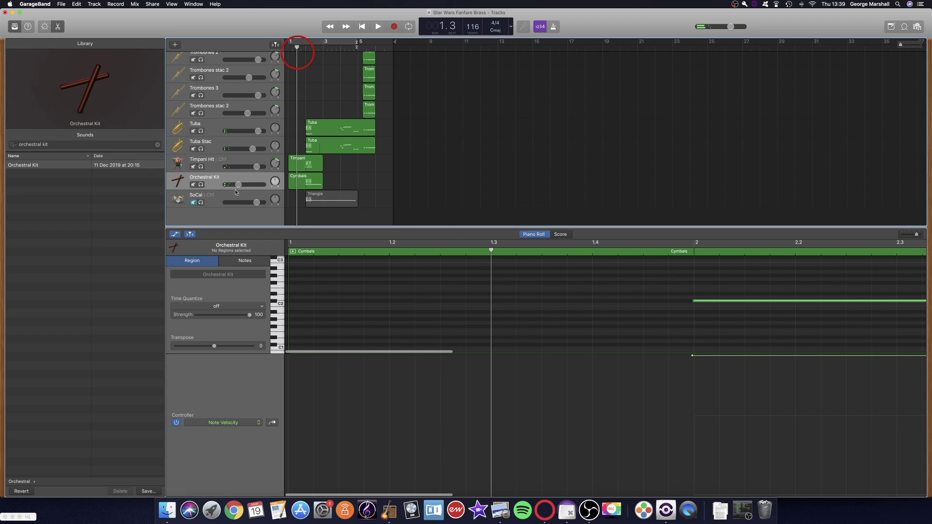
{"action": "left_click", "coordinate": [327, 250]}
{"action": "key", "text": "space"}
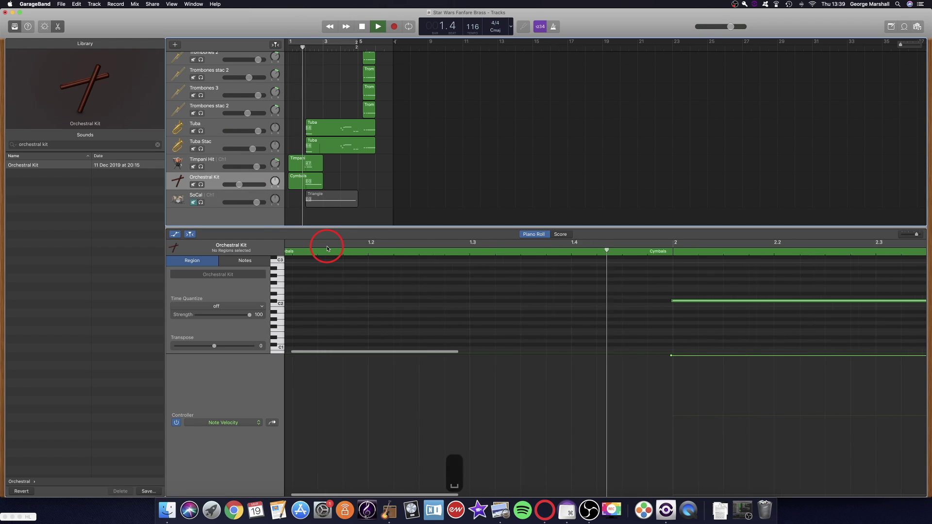
{"action": "key", "text": "space"}
{"action": "left_click_drag", "start_coordinate": [241, 190], "coordinate": [241, 185]}
- Play the rebalanced cymbal crash with the full arrangement from just before bar 2
{"action": "left_click", "coordinate": [294, 47]}
{"action": "key", "text": "space"}
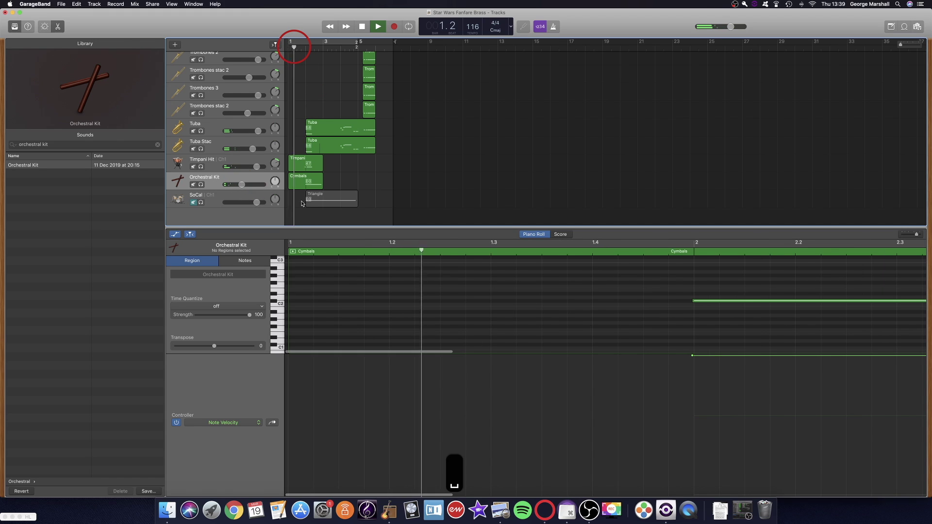
{"action": "left_click", "coordinate": [301, 200]}
{"action": "key", "text": "space"}
{"action": "left_click", "coordinate": [339, 205]}
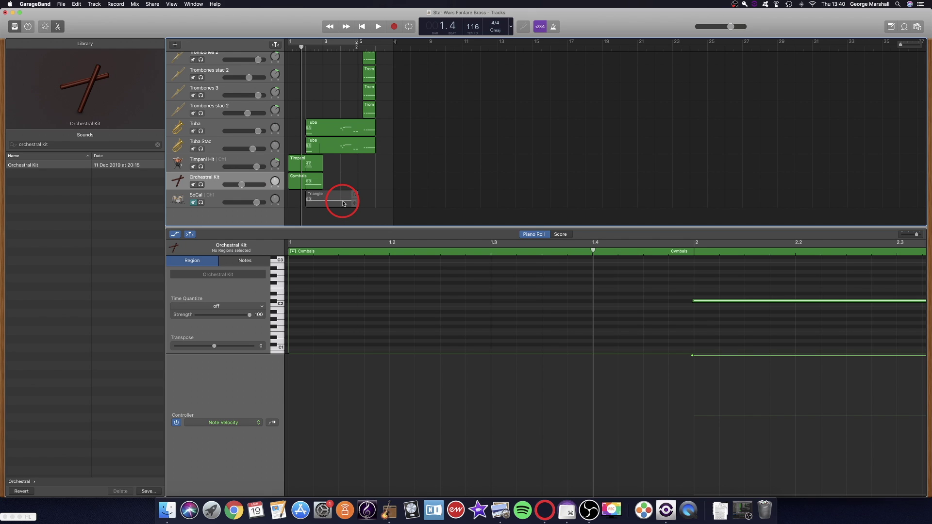
{"action": "key", "text": "space"}
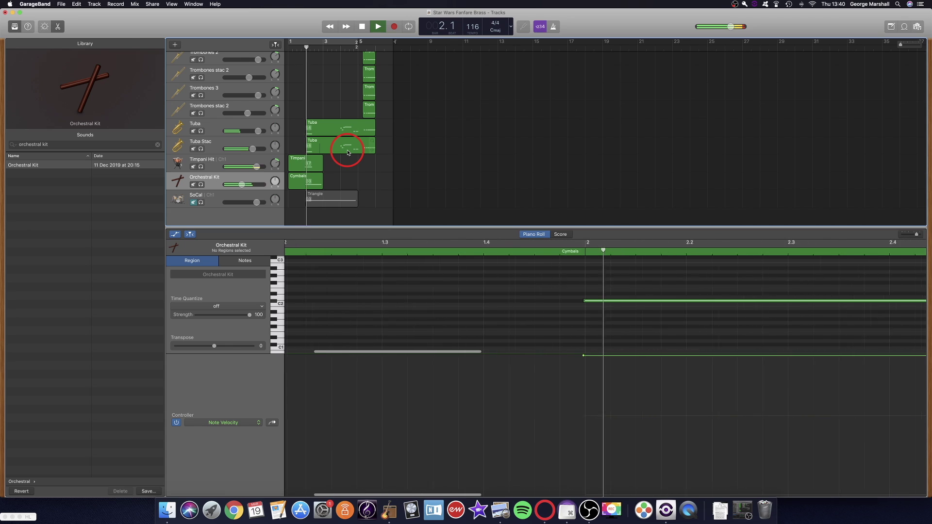
- Stop playback and audition the crash note at bar 2 in the Cymbals region
{"action": "key", "text": "space"}
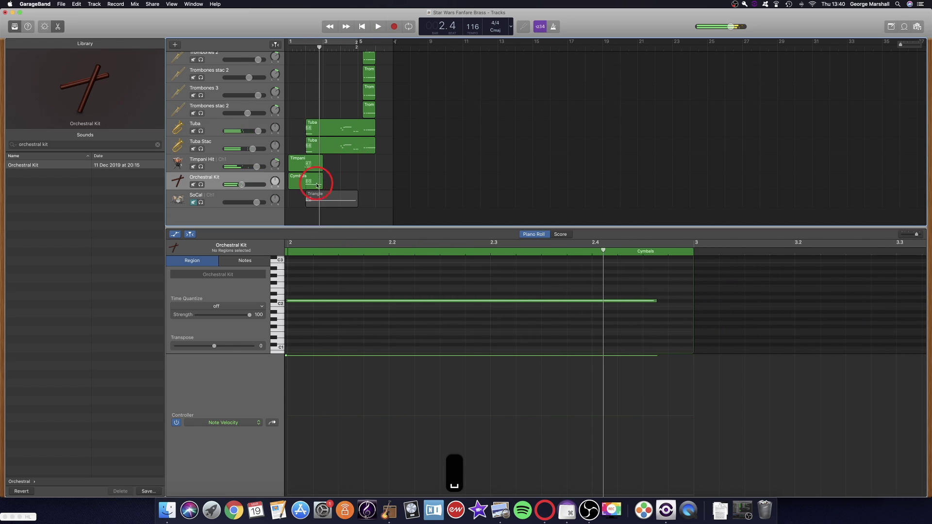
{"action": "left_click", "coordinate": [316, 182]}
{"action": "scroll", "coordinate": [602, 306], "scroll_direction": "right", "scroll_amount": 3}
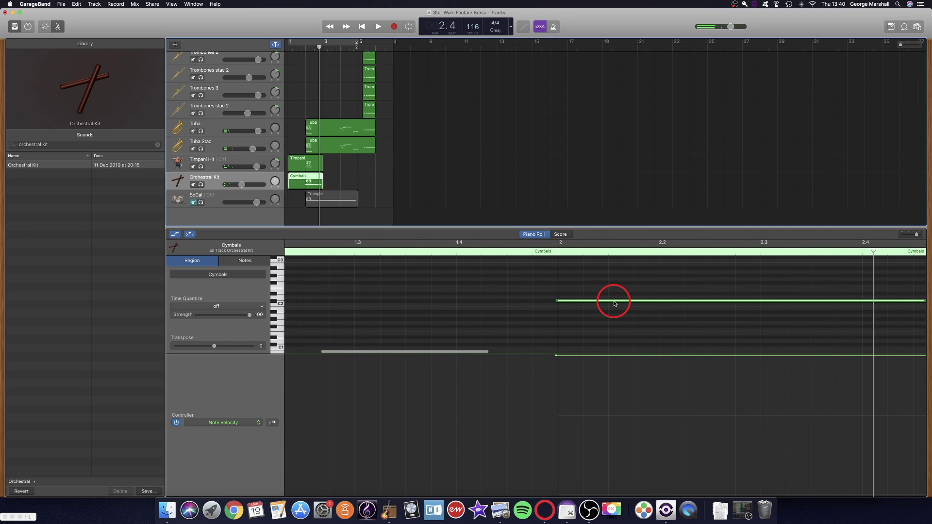
{"action": "left_click", "coordinate": [614, 303]}
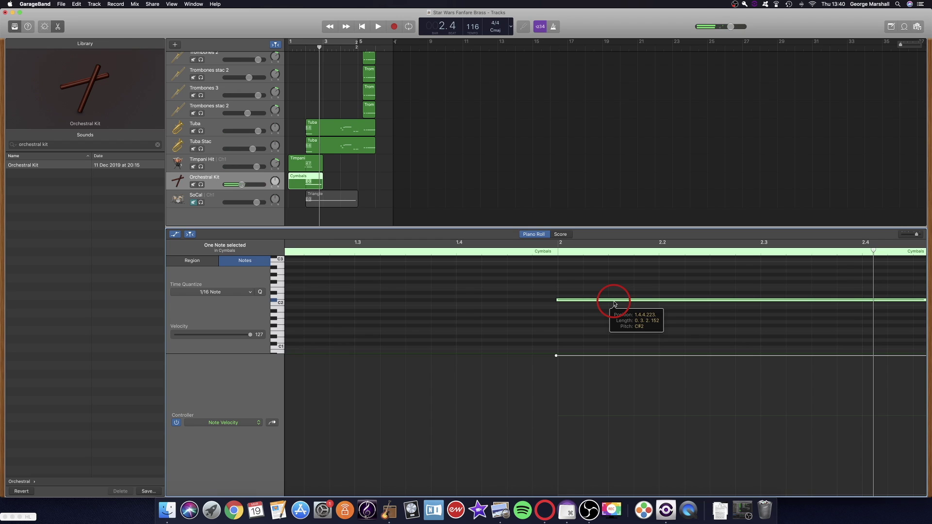
{"action": "scroll", "coordinate": [613, 300], "scroll_direction": "right", "scroll_amount": 2}
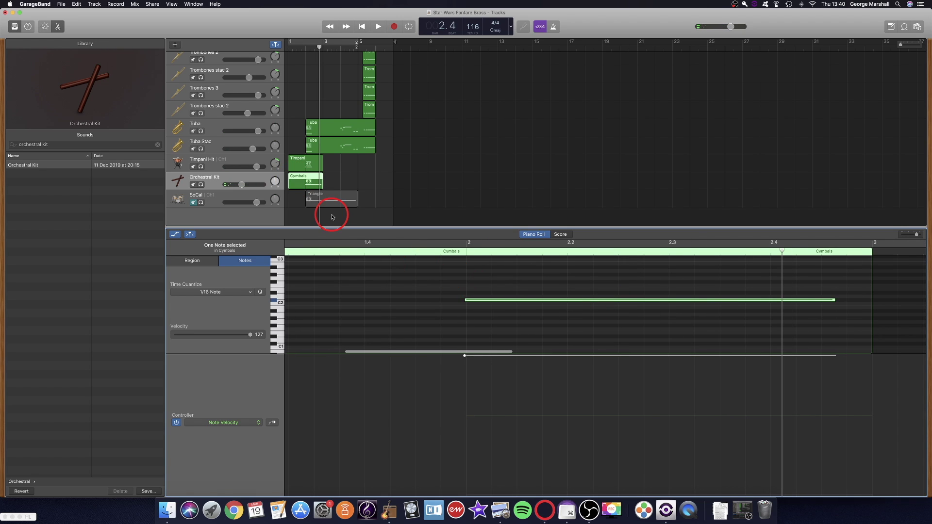
- Unmute the SoCal track and rename the Orchestral Kit track as Cymbal
{"action": "left_click", "coordinate": [193, 202]}
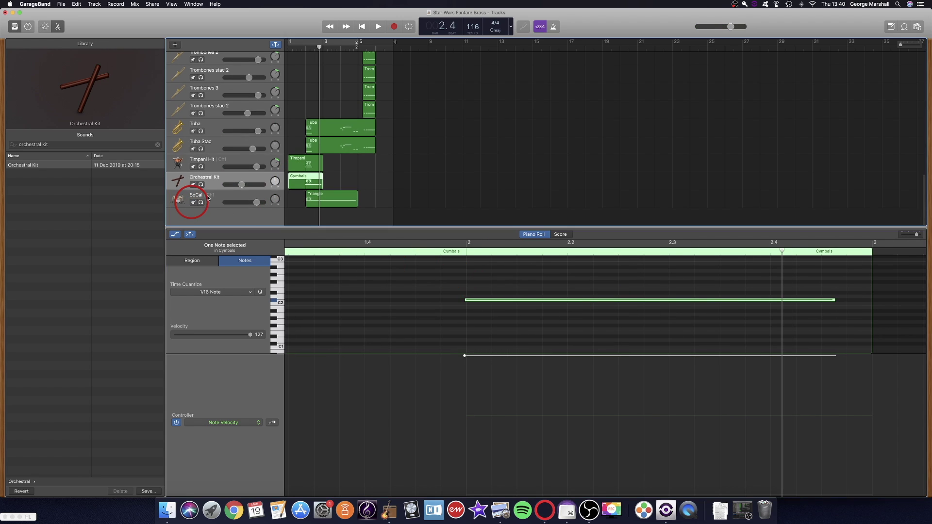
{"action": "left_click", "coordinate": [206, 198]}
{"action": "double_click", "coordinate": [203, 177]}
{"action": "type", "text": "C"}
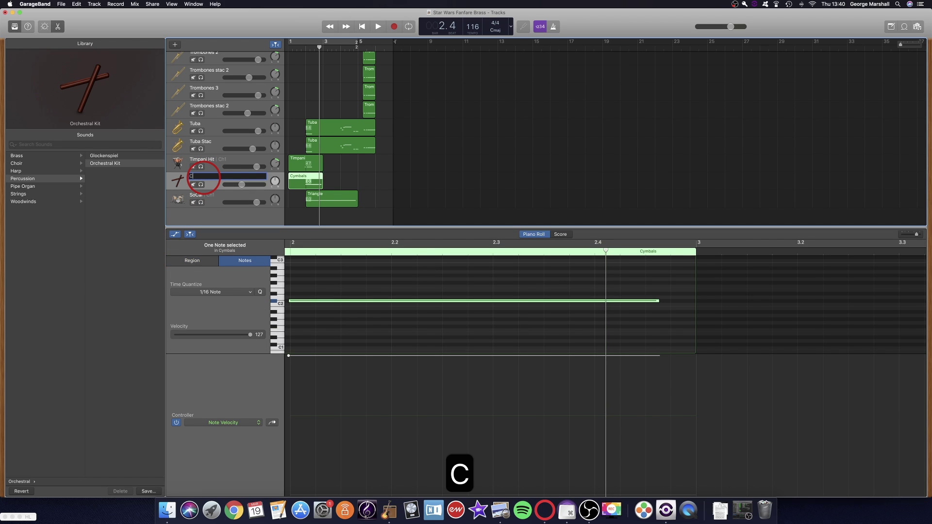
{"action": "type", "text": "ymbal"}
{"action": "key", "text": "Return"}
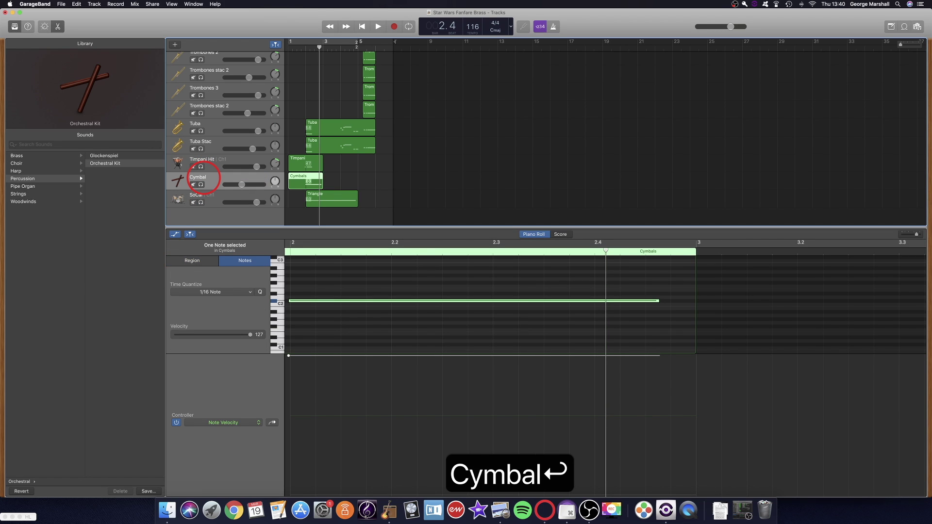
- Rename the SoCal track as Triangle
{"action": "left_click", "coordinate": [218, 197]}
{"action": "double_click", "coordinate": [218, 195]}
{"action": "type", "text": "Triab"}
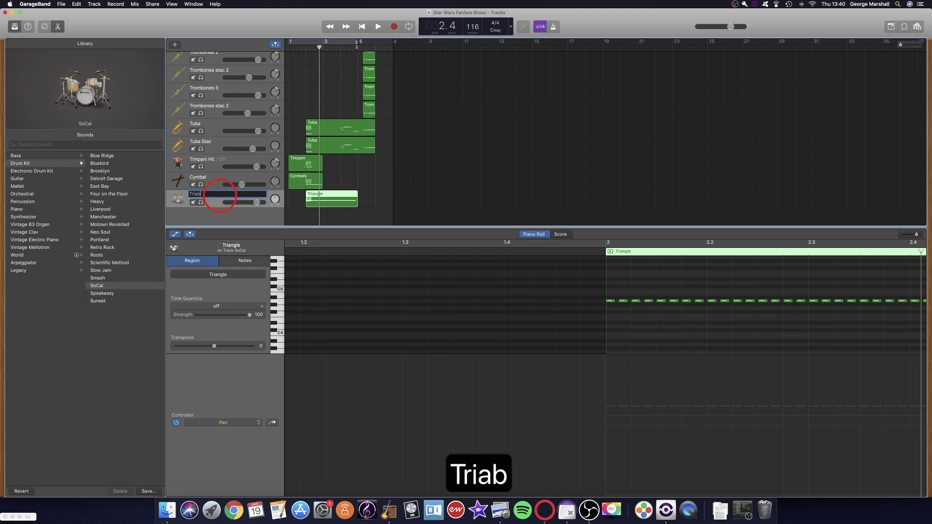
{"action": "key", "text": "BackSpace"}
{"action": "type", "text": "ni"}
{"action": "key", "text": "BackSpace"}
{"action": "type", "text": "gle"}
{"action": "key", "text": "Return"}
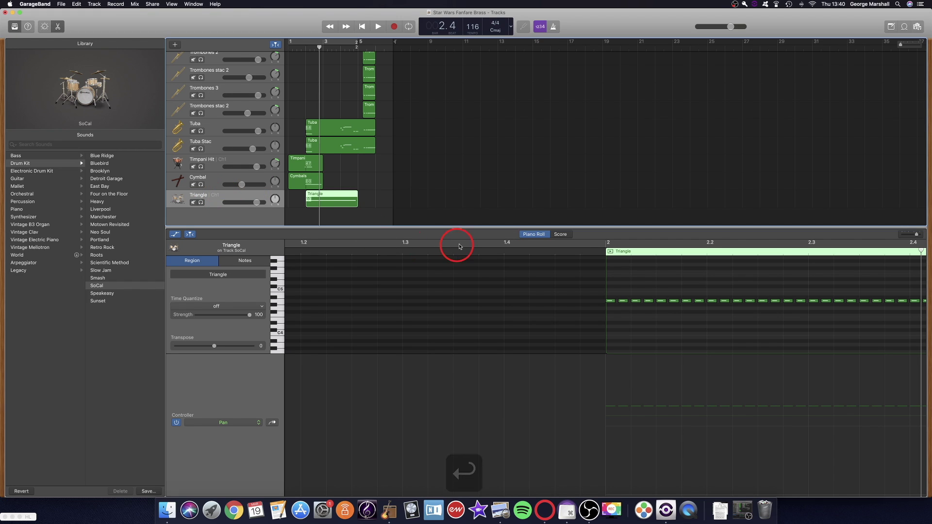
- Set the playhead just before bar 2, solo the Triangle track, and shift all its region's notes to a different pitch
{"action": "left_click", "coordinate": [593, 248]}
{"action": "key", "text": "s"}
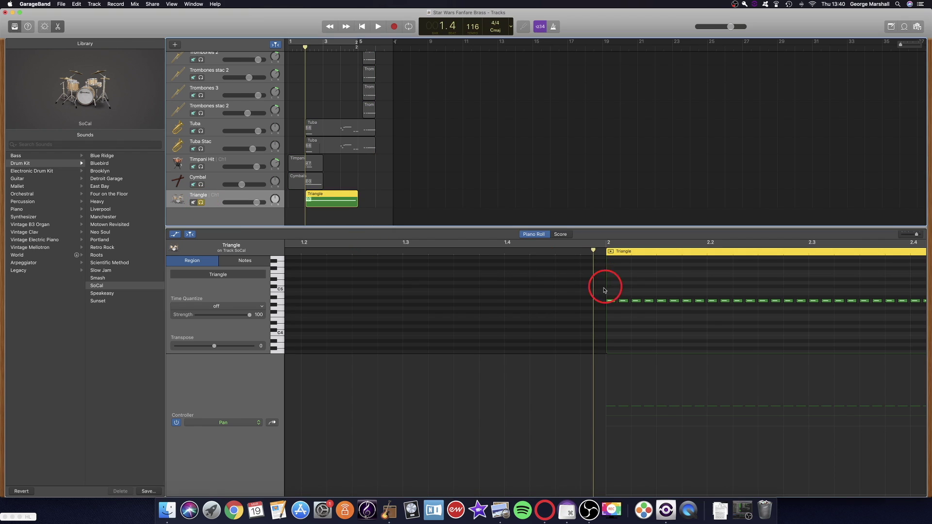
{"action": "key", "text": "super+a"}
{"action": "left_click_drag", "start_coordinate": [609, 302], "coordinate": [608, 271]}
{"action": "scroll", "coordinate": [608, 291], "scroll_direction": "up", "scroll_amount": 3}
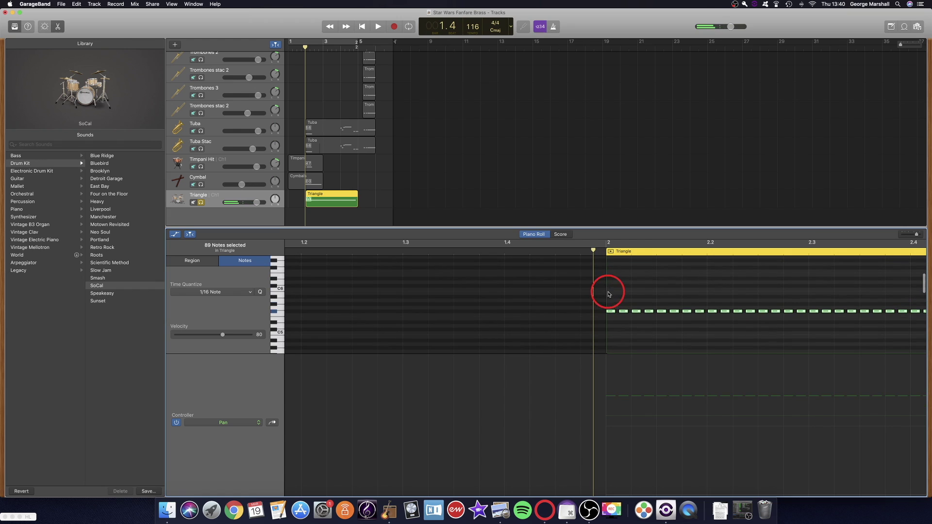
{"action": "left_click_drag", "start_coordinate": [611, 313], "coordinate": [610, 306]}
- Search the sound library for orchestra and triangle sounds
{"action": "left_click", "coordinate": [82, 145]}
{"action": "type", "text": "orchest"}
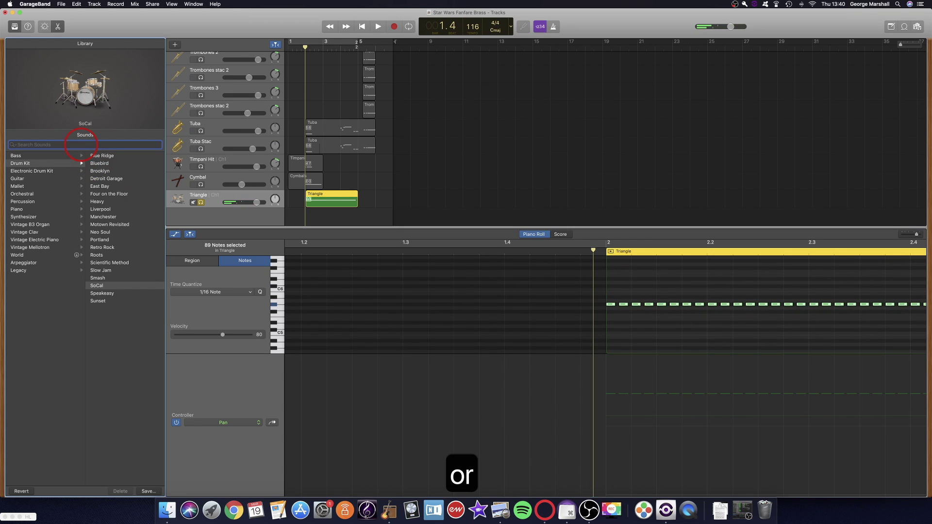
{"action": "type", "text": "ra"}
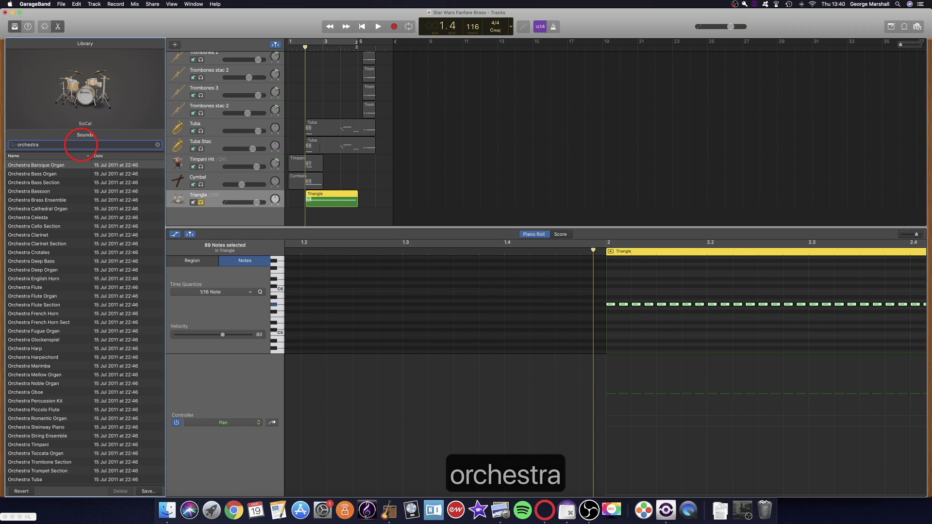
{"action": "key", "text": "super+a"}
{"action": "type", "text": "trian"}
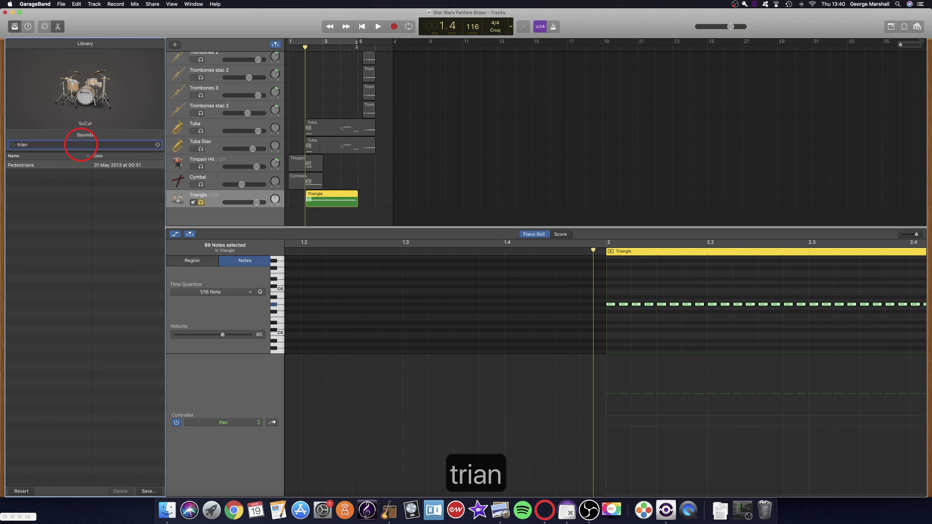
{"action": "key", "text": "BackSpace"}
{"action": "key", "text": "BackSpace"}
{"action": "key", "text": "BackSpace"}
{"action": "key", "text": "BackSpace"}
{"action": "key", "text": "BackSpace"}
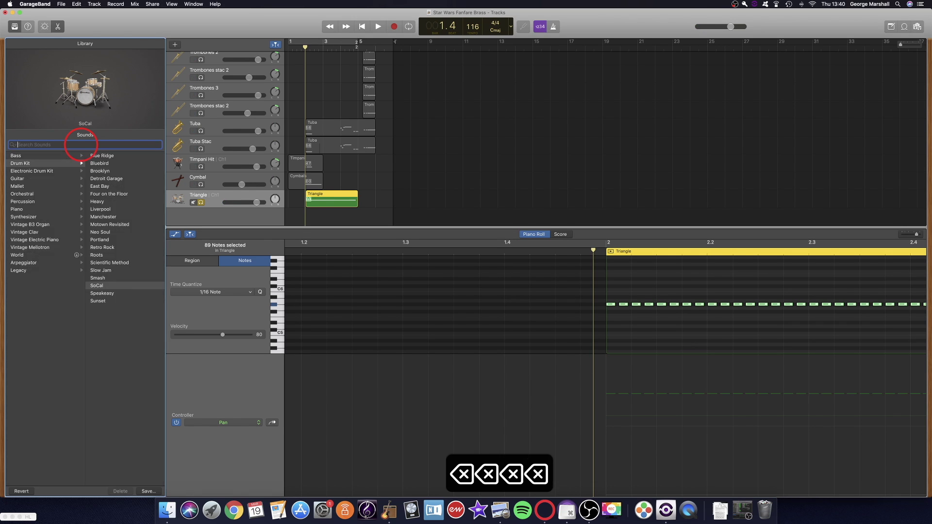
{"action": "type", "text": "triangle"}
{"action": "key", "text": "BackSpace"}
{"action": "key", "text": "BackSpace"}
{"action": "key", "text": "BackSpace"}
{"action": "key", "text": "BackSpace"}
{"action": "key", "text": "BackSpace"}
{"action": "key", "text": "BackSpace"}
{"action": "key", "text": "BackSpace"}
{"action": "key", "text": "BackSpace"}
- Search the sound library for "orchestral kit" and assign Orchestral Kit to the Triangle track
{"action": "type", "text": "orche"}
{"action": "type", "text": "xt"}
{"action": "key", "text": "BackSpace"}
{"action": "key", "text": "BackSpace"}
{"action": "type", "text": "stral"}
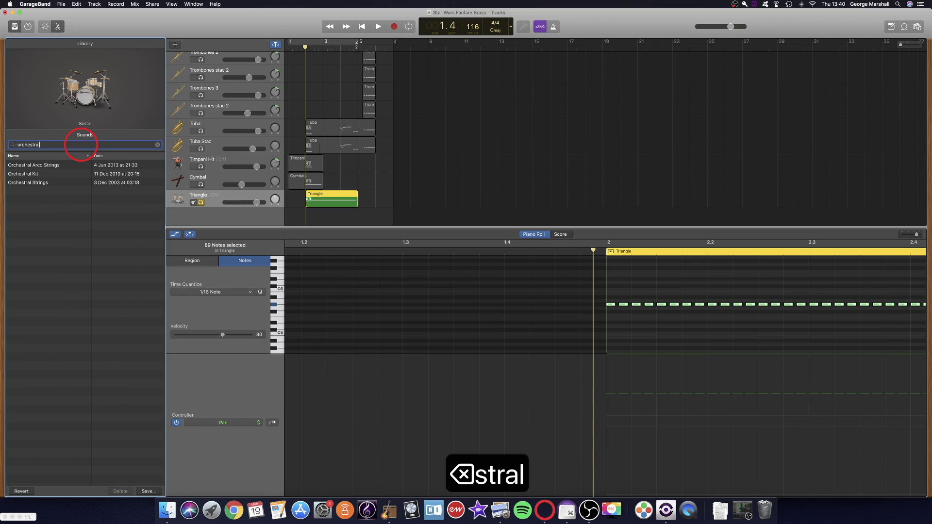
{"action": "type", "text": " kit"}
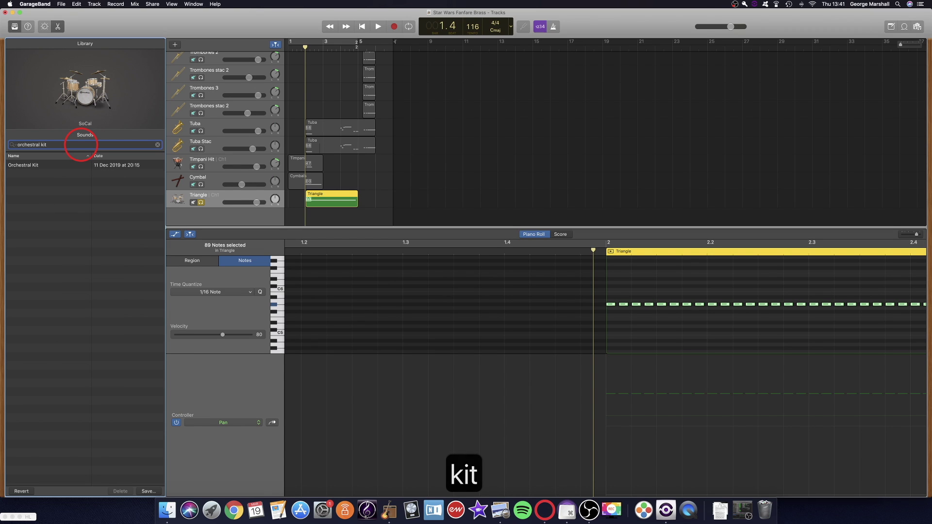
{"action": "left_click", "coordinate": [36, 165]}
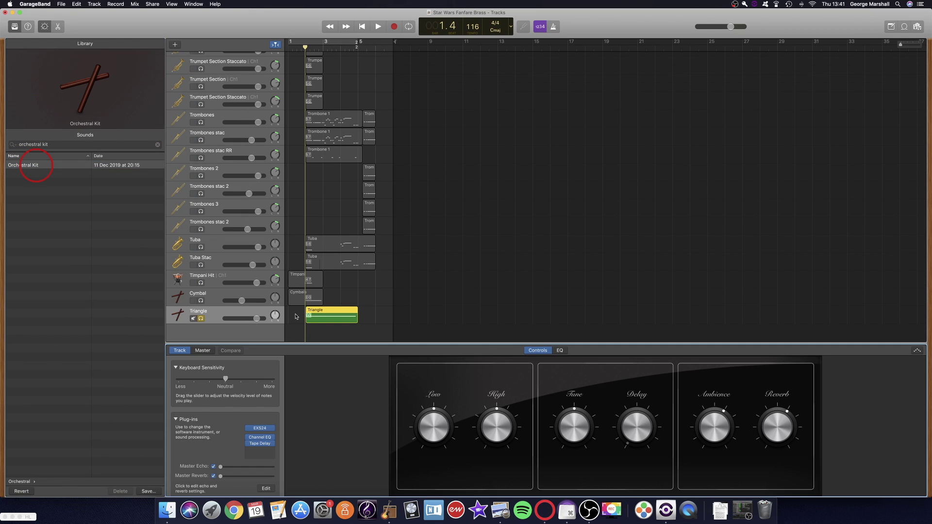
- Reopen the Triangle region's notes and move them all down to the Orchestral Kit's triangle pitch
{"action": "double_click", "coordinate": [324, 315]}
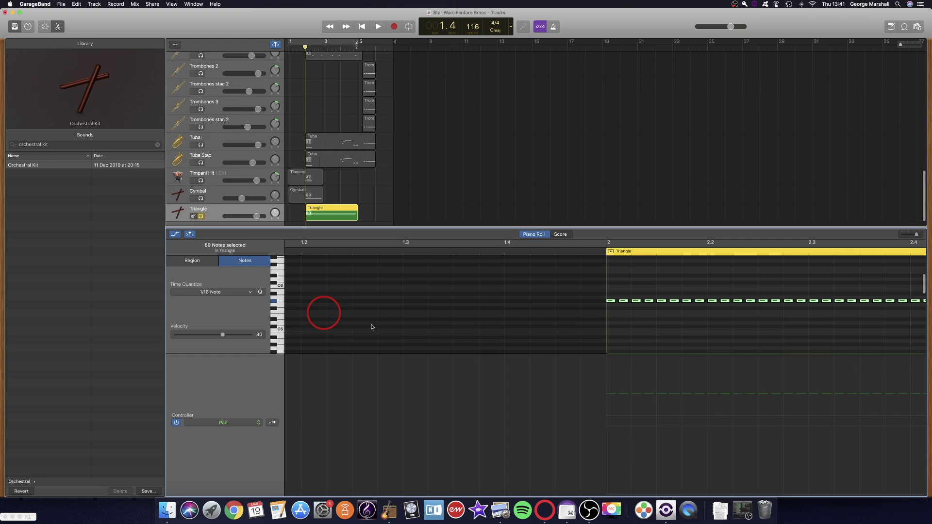
{"action": "left_click_drag", "start_coordinate": [610, 302], "coordinate": [610, 338]}
{"action": "scroll", "coordinate": [610, 335], "scroll_direction": "down", "scroll_amount": 4}
{"action": "left_click_drag", "start_coordinate": [610, 278], "coordinate": [610, 287]}
{"action": "left_click", "coordinate": [609, 282]}
- Delete the repeated triangle notes following the first one and lengthen that first note to just past beat 2.2
{"action": "scroll", "coordinate": [641, 308], "scroll_direction": "right", "scroll_amount": 4}
{"action": "left_click", "coordinate": [539, 279]}
{"action": "left_click_drag", "start_coordinate": [530, 283], "coordinate": [537, 287]}
{"action": "key", "text": "BackSpace"}
{"action": "left_click", "coordinate": [531, 284]}
{"action": "scroll", "coordinate": [566, 276], "scroll_direction": "right", "scroll_amount": 5}
{"action": "left_click_drag", "start_coordinate": [438, 275], "coordinate": [555, 316]}
{"action": "key", "text": "BackSpace"}
{"action": "left_click_drag", "start_coordinate": [416, 286], "coordinate": [512, 292]}
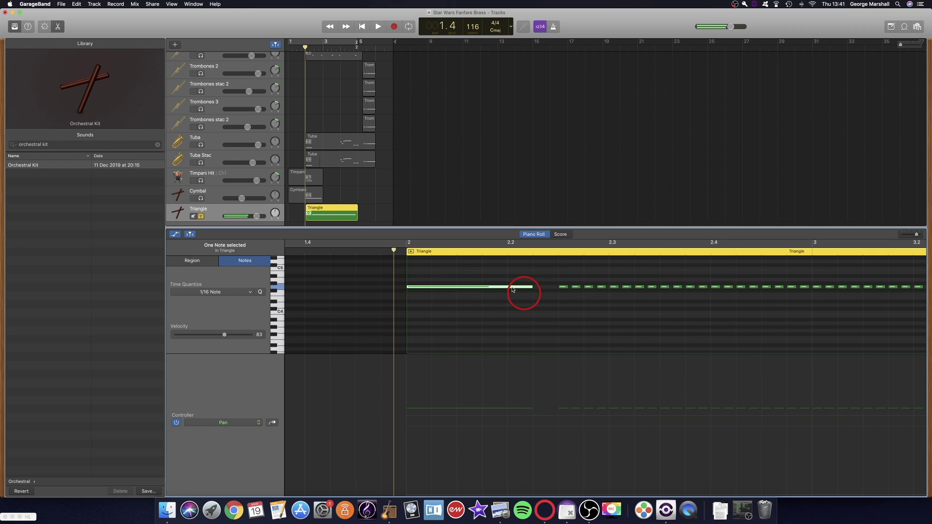
{"action": "left_click", "coordinate": [513, 290]}
{"action": "scroll", "coordinate": [535, 290], "scroll_direction": "right", "scroll_amount": 3}
- Delete the remaining repeated triangle notes up to beat 4.4 and raise the final note by two semitones
{"action": "left_click_drag", "start_coordinate": [475, 272], "coordinate": [869, 316]}
{"action": "scroll", "coordinate": [864, 316], "scroll_direction": "right", "scroll_amount": 5}
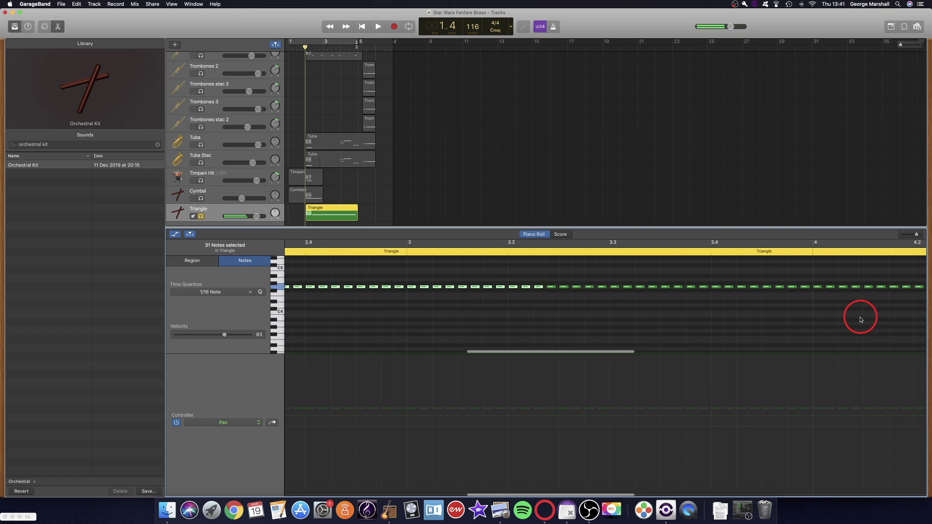
{"action": "key", "text": "BackSpace"}
{"action": "left_click_drag", "start_coordinate": [480, 283], "coordinate": [832, 322]}
{"action": "scroll", "coordinate": [563, 293], "scroll_direction": "right", "scroll_amount": 4}
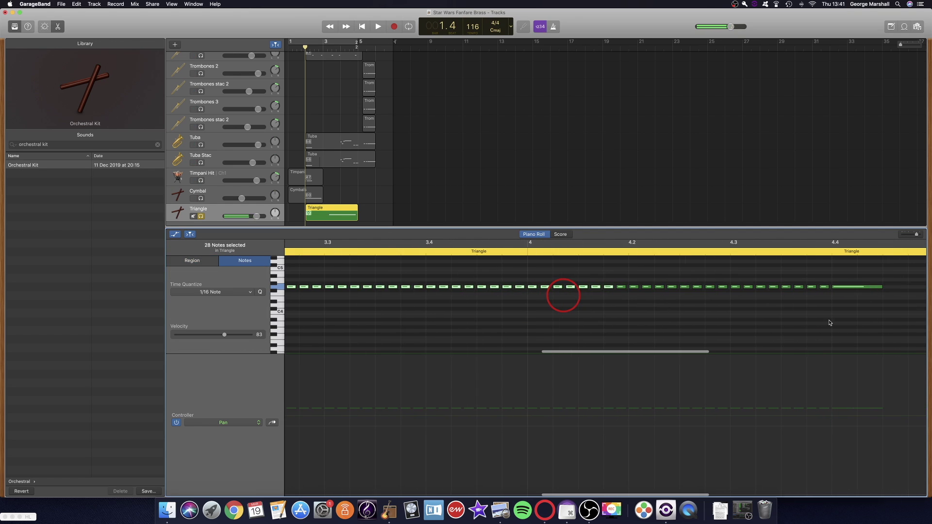
{"action": "key", "text": "BackSpace"}
{"action": "left_click_drag", "start_coordinate": [595, 283], "coordinate": [826, 315]}
{"action": "left_click", "coordinate": [826, 316]}
{"action": "left_click_drag", "start_coordinate": [827, 280], "coordinate": [618, 316]}
{"action": "key", "text": "BackSpace"}
{"action": "left_click", "coordinate": [835, 284]}
{"action": "left_click_drag", "start_coordinate": [836, 284], "coordinate": [839, 283]}
- Extend the opening triangle note to beat 4.4 and play the soloed part from just before bar 2
{"action": "scroll", "coordinate": [790, 298], "scroll_direction": "left", "scroll_amount": 5}
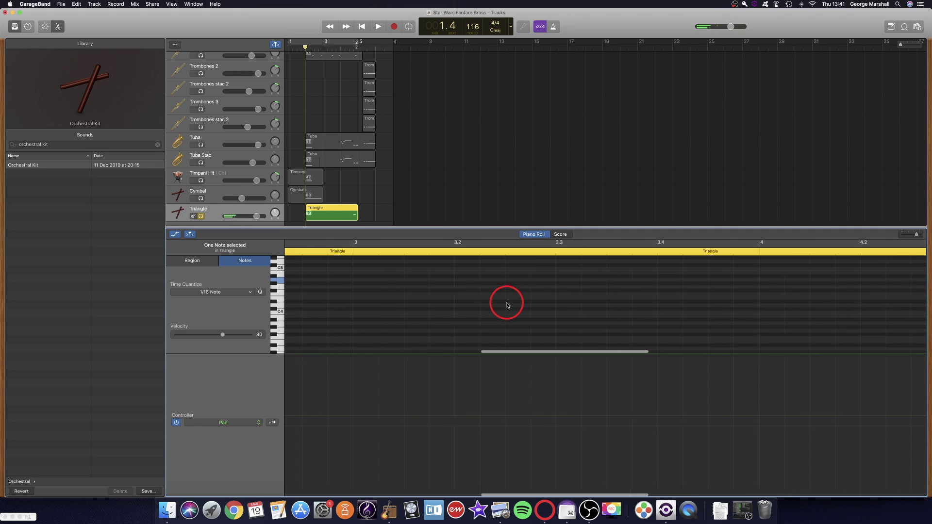
{"action": "scroll", "coordinate": [513, 305], "scroll_direction": "left", "scroll_amount": 5}
{"action": "mouse_move", "coordinate": [514, 286]}
{"action": "left_mouse_down"}
{"action": "mouse_move", "coordinate": [515, 274]}
{"action": "mouse_move", "coordinate": [516, 286]}
{"action": "left_mouse_up"}
{"action": "left_click_drag", "start_coordinate": [591, 286], "coordinate": [925, 289]}
{"action": "scroll", "coordinate": [905, 301], "scroll_direction": "right", "scroll_amount": 9}
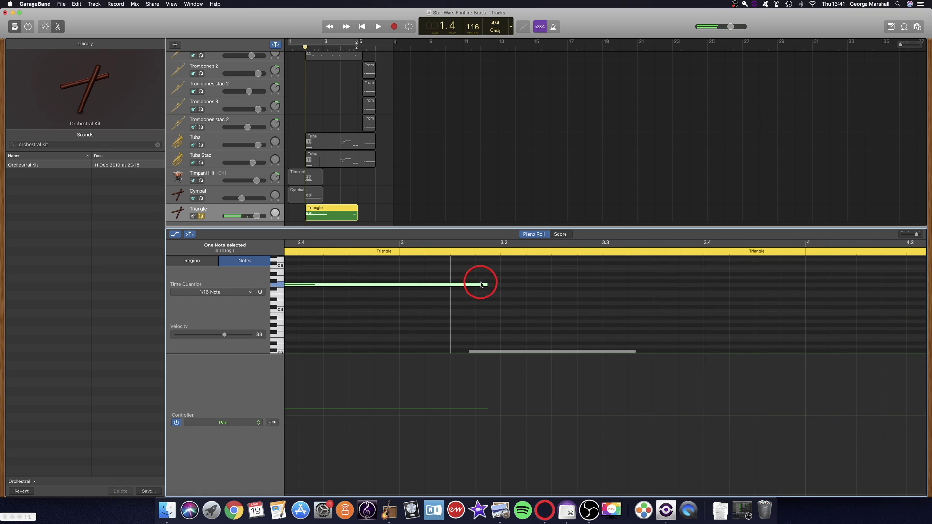
{"action": "left_click", "coordinate": [489, 285]}
{"action": "left_click_drag", "start_coordinate": [487, 284], "coordinate": [846, 305]}
{"action": "scroll", "coordinate": [845, 306], "scroll_direction": "right", "scroll_amount": 8}
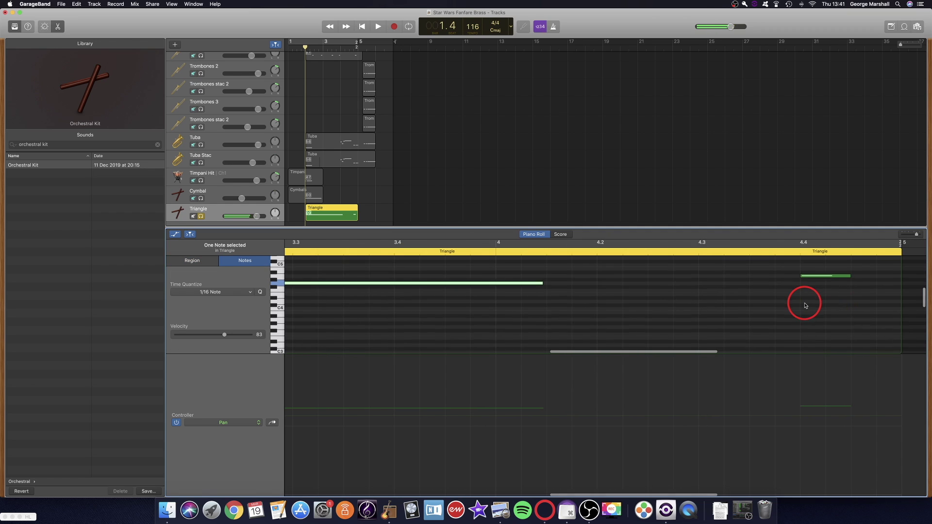
{"action": "left_click_drag", "start_coordinate": [540, 283], "coordinate": [802, 286]}
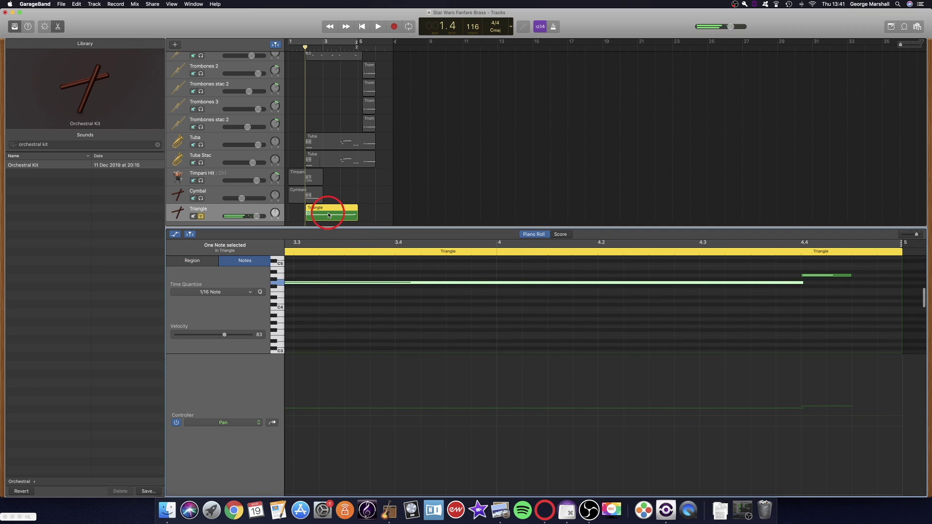
{"action": "key", "text": "space"}
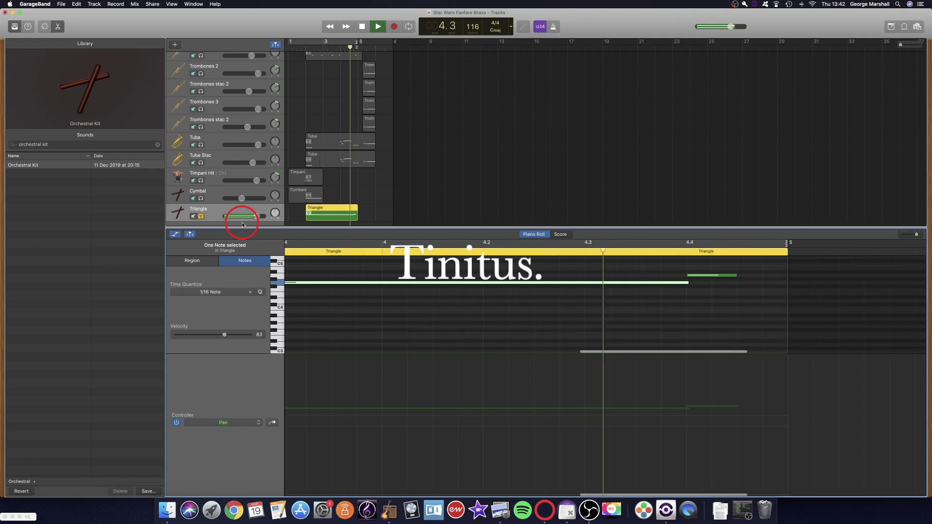
{"action": "key", "text": "space"}
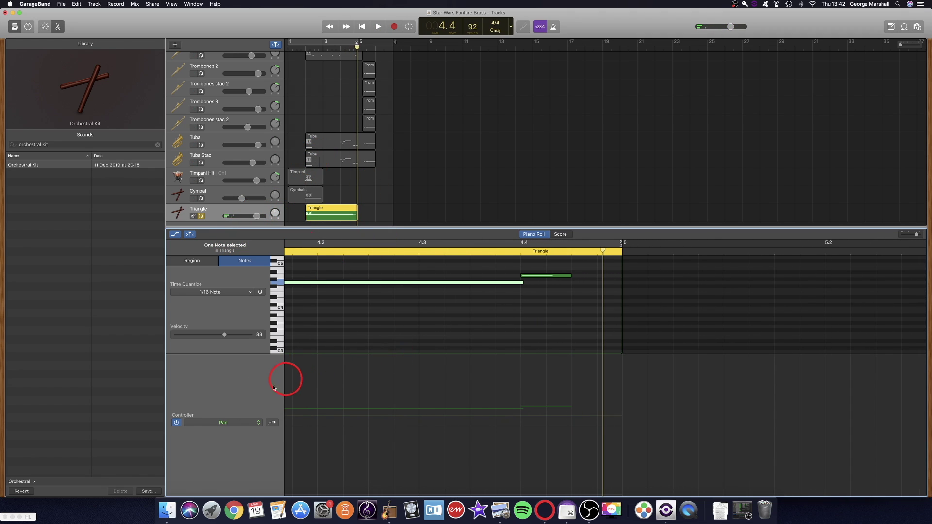
- Display the Triangle region's note velocities and raise both notes to 127
{"action": "left_click", "coordinate": [223, 422]}
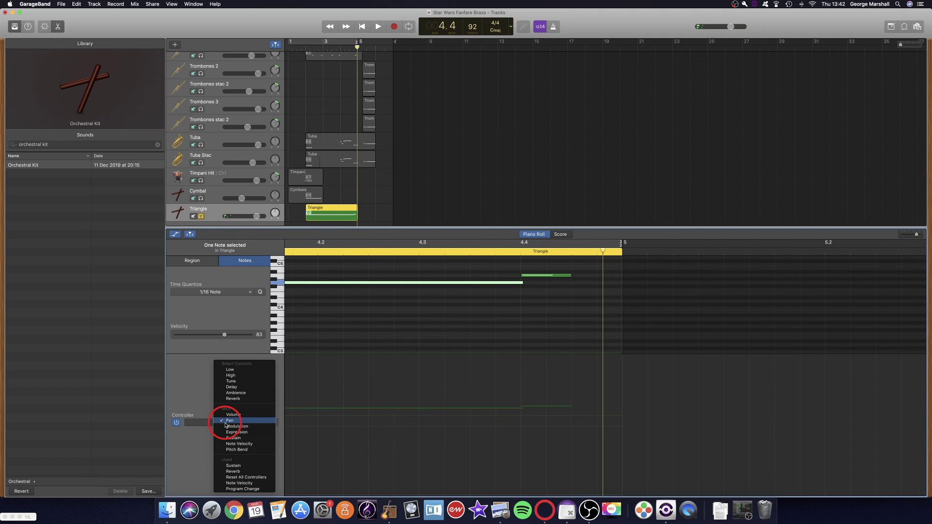
{"action": "left_click", "coordinate": [238, 445]}
{"action": "scroll", "coordinate": [350, 405], "scroll_direction": "left", "scroll_amount": 15}
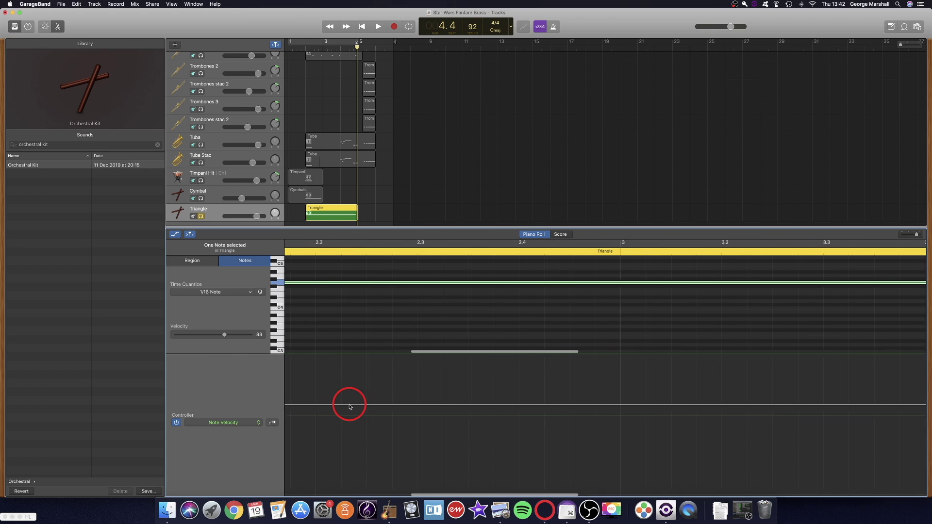
{"action": "scroll", "coordinate": [421, 407], "scroll_direction": "right", "scroll_amount": 2}
{"action": "left_click_drag", "start_coordinate": [419, 311], "coordinate": [419, 311]}
{"action": "left_click", "coordinate": [443, 281]}
{"action": "scroll", "coordinate": [488, 338], "scroll_direction": "right", "scroll_amount": 15}
{"action": "scroll", "coordinate": [485, 341], "scroll_direction": "right", "scroll_amount": 5}
{"action": "left_click", "coordinate": [537, 398]}
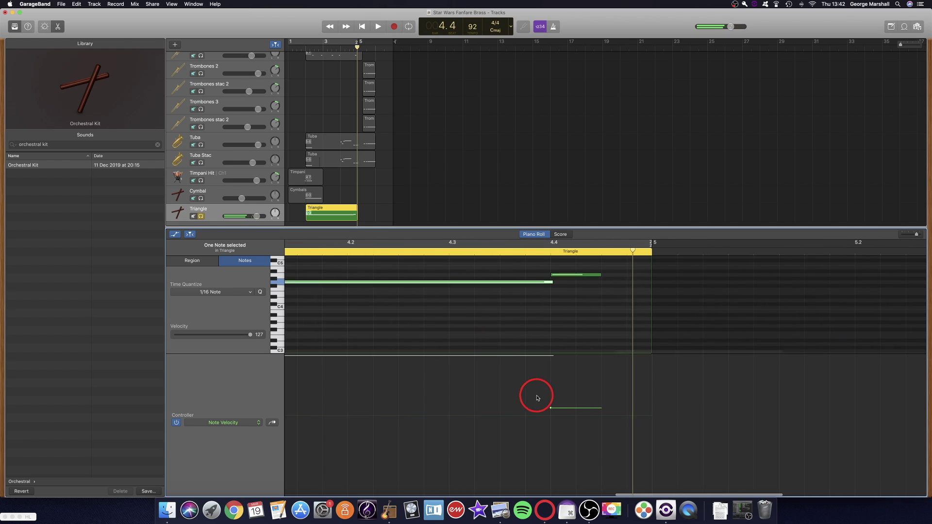
{"action": "left_click_drag", "start_coordinate": [551, 410], "coordinate": [550, 351]}
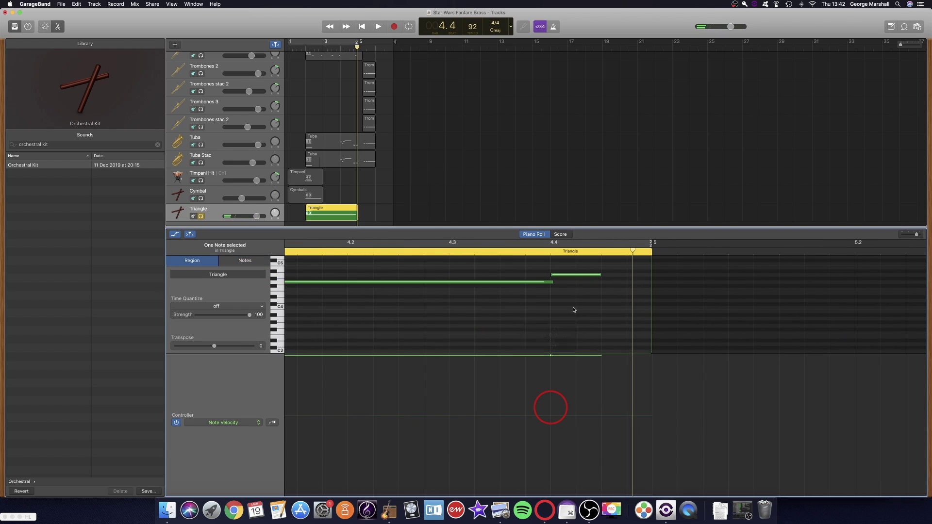
{"action": "left_click", "coordinate": [576, 276]}
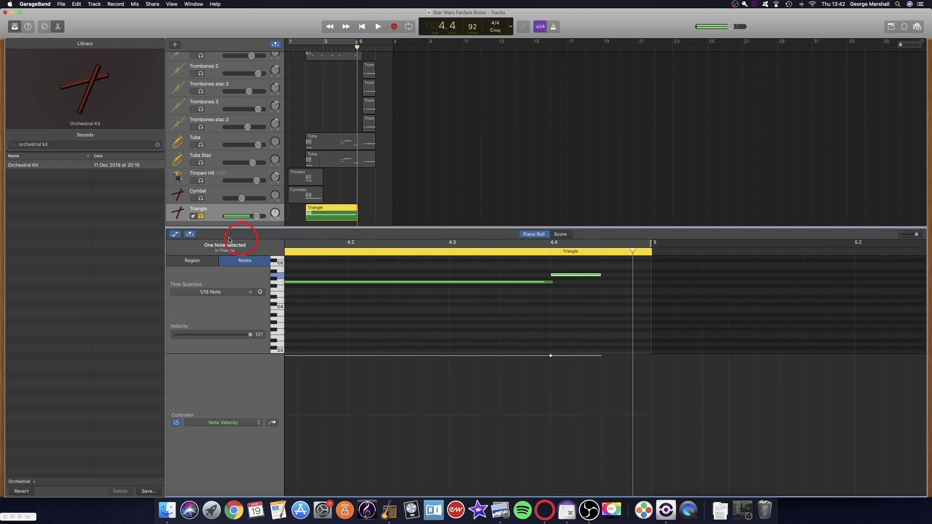
- Lower the Triangle track's volume
{"action": "left_click_drag", "start_coordinate": [256, 220], "coordinate": [250, 218]}
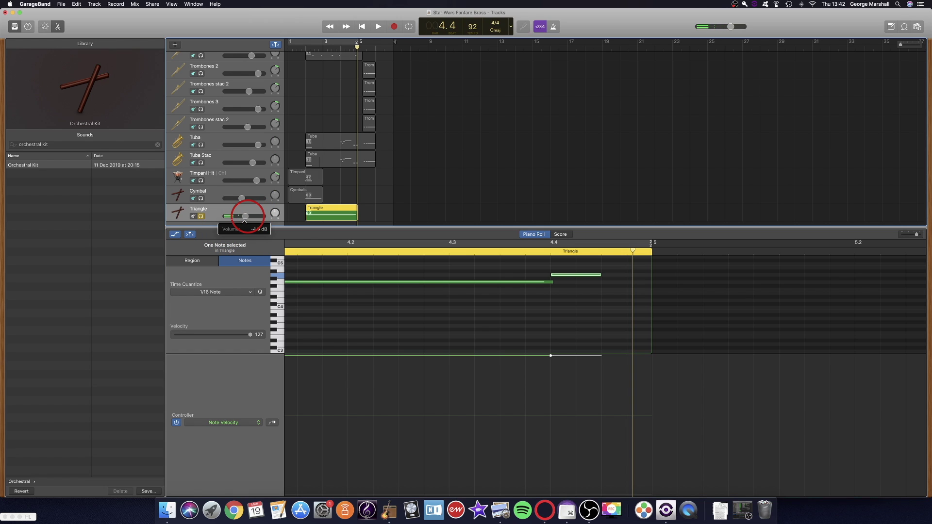
{"action": "scroll", "coordinate": [292, 85], "scroll_direction": "up", "scroll_amount": 1}
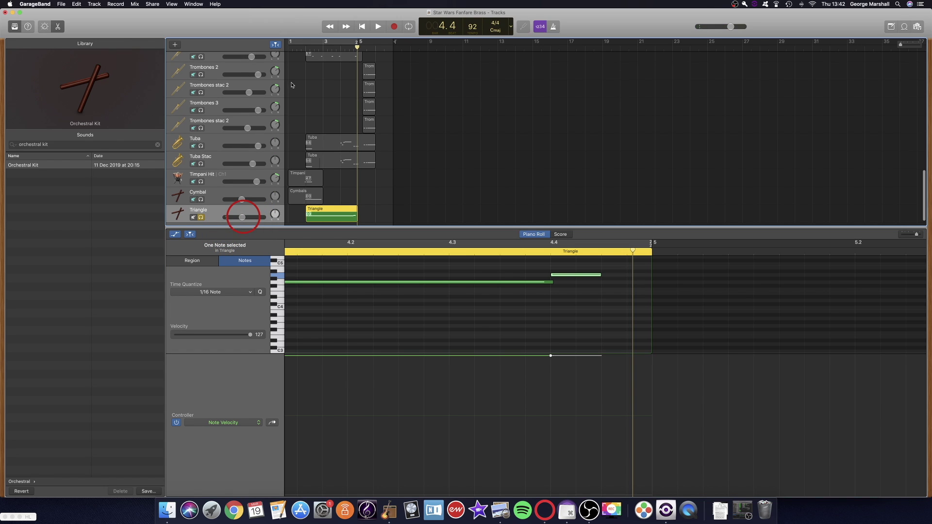
- Play the soloed Triangle part from just before bar 2 while lowering its track volume slightly further
{"action": "left_click", "coordinate": [299, 49]}
{"action": "key", "text": "space"}
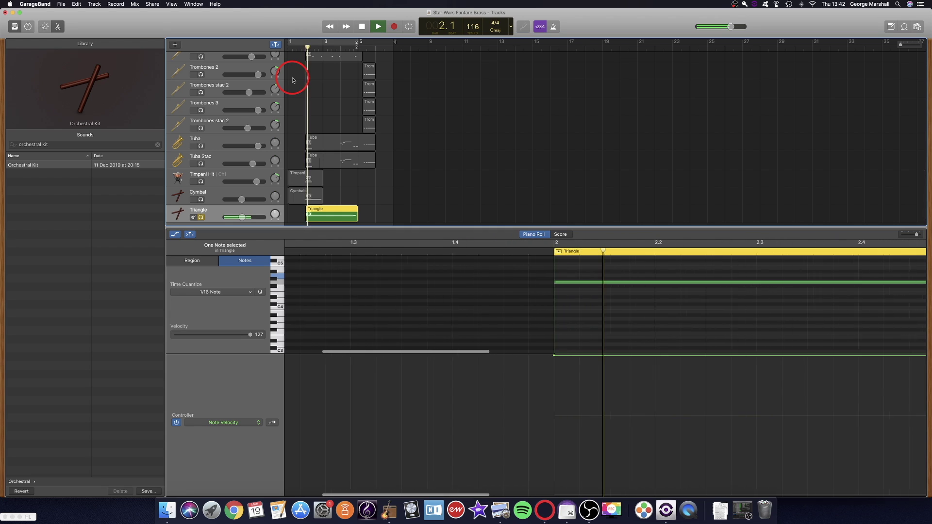
{"action": "left_click_drag", "start_coordinate": [244, 218], "coordinate": [241, 217]}
{"action": "scroll", "coordinate": [240, 217], "scroll_direction": "up", "scroll_amount": 1}
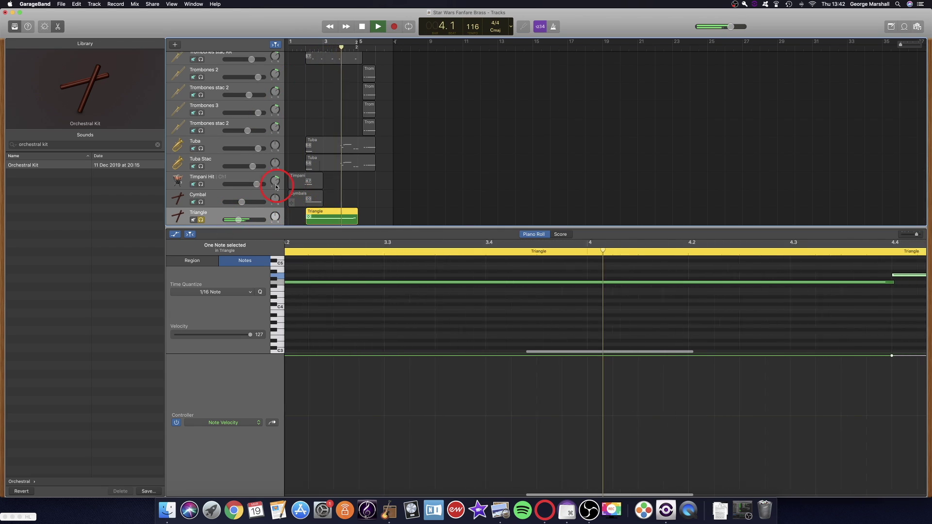
{"action": "key", "text": "space"}
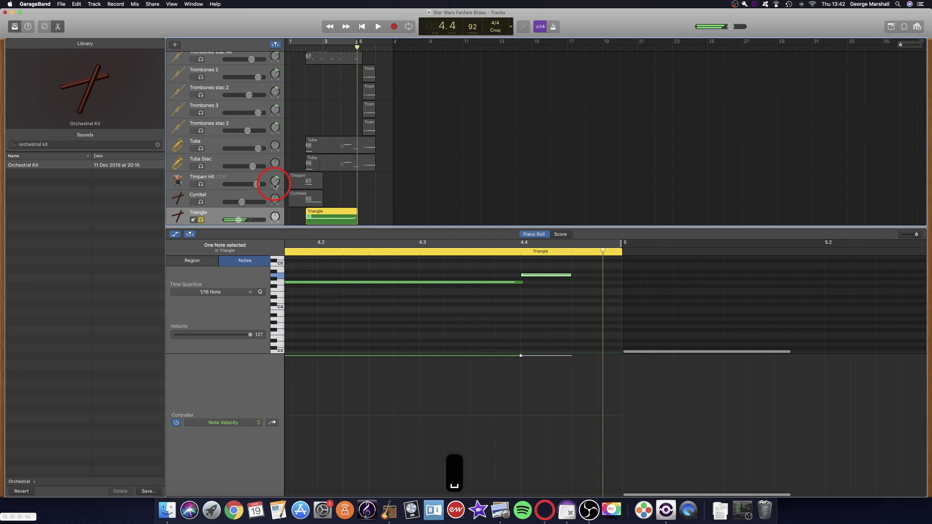
- Hide the Triangle region's velocity data and copy the higher note at beat 4.4 to the start of bar 2
{"action": "left_click", "coordinate": [175, 234]}
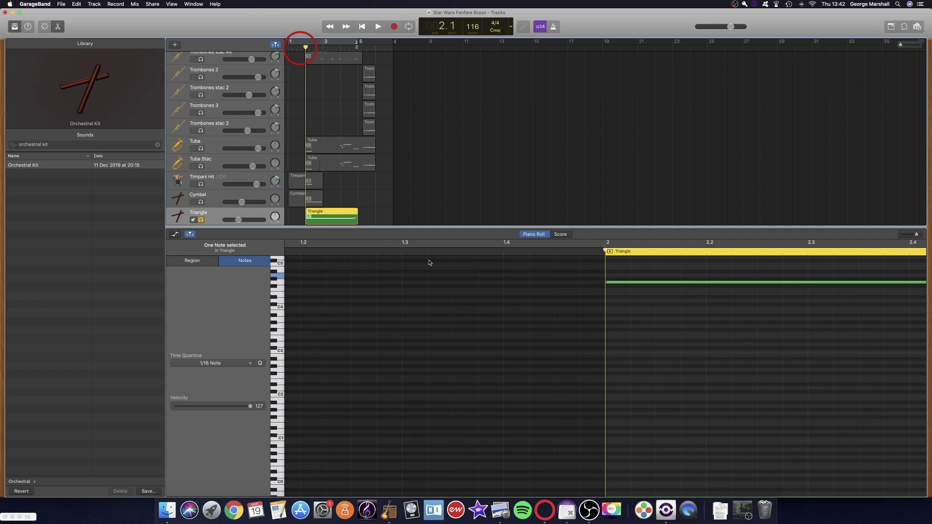
{"action": "scroll", "coordinate": [582, 318], "scroll_direction": "right", "scroll_amount": 10}
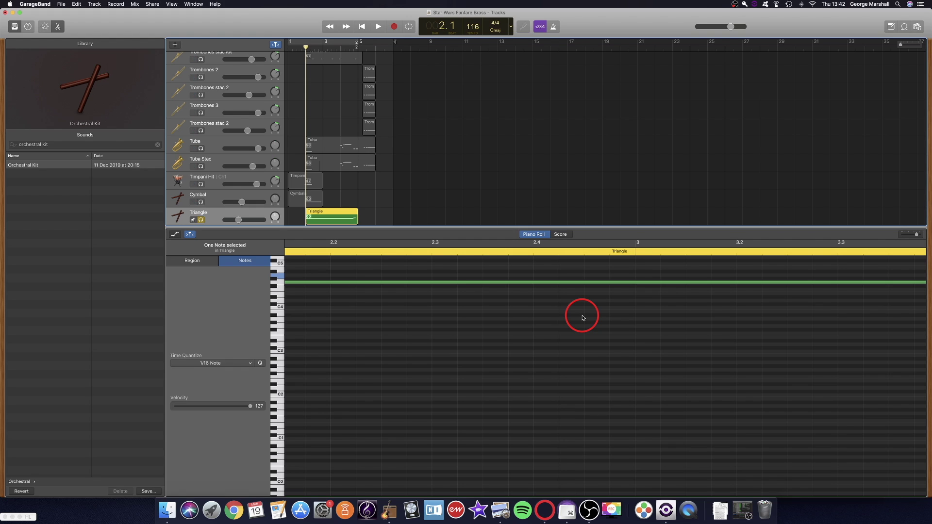
{"action": "scroll", "coordinate": [582, 318], "scroll_direction": "left", "scroll_amount": 5}
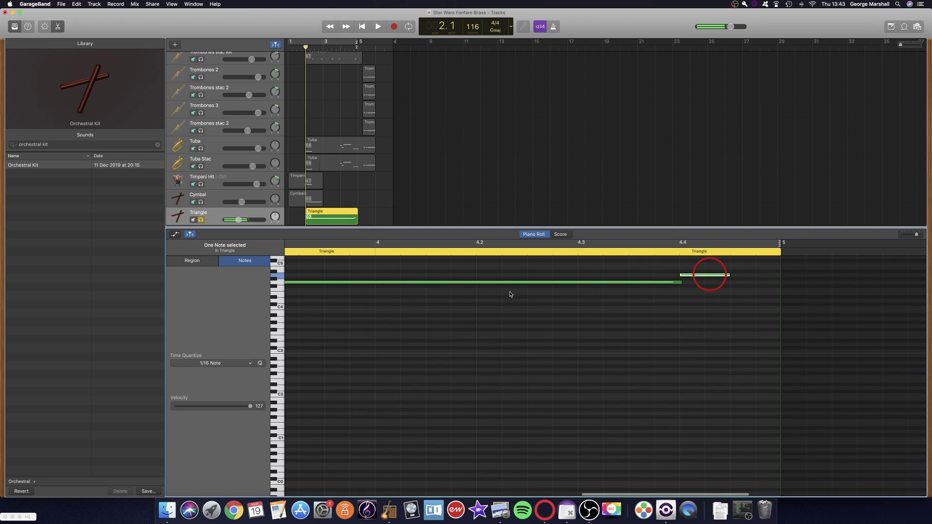
{"action": "scroll", "coordinate": [489, 293], "scroll_direction": "left", "scroll_amount": 3}
{"action": "scroll", "coordinate": [489, 294], "scroll_direction": "left", "scroll_amount": 5}
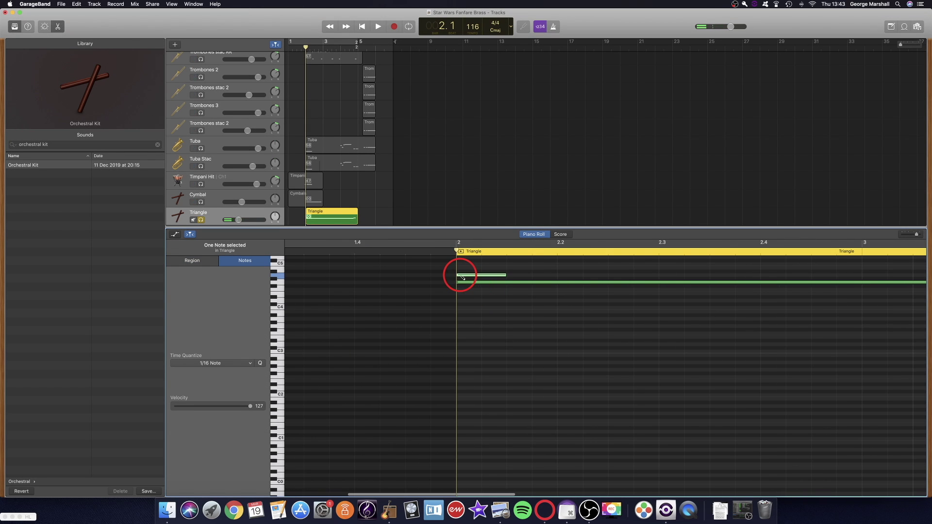
{"action": "left_click", "coordinate": [476, 281]}
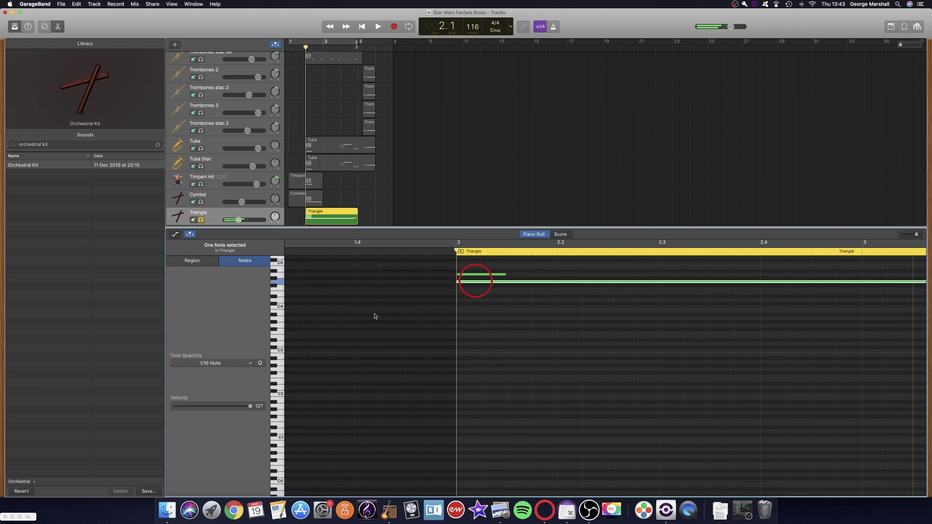
{"action": "scroll", "coordinate": [393, 315], "scroll_direction": "right", "scroll_amount": 2}
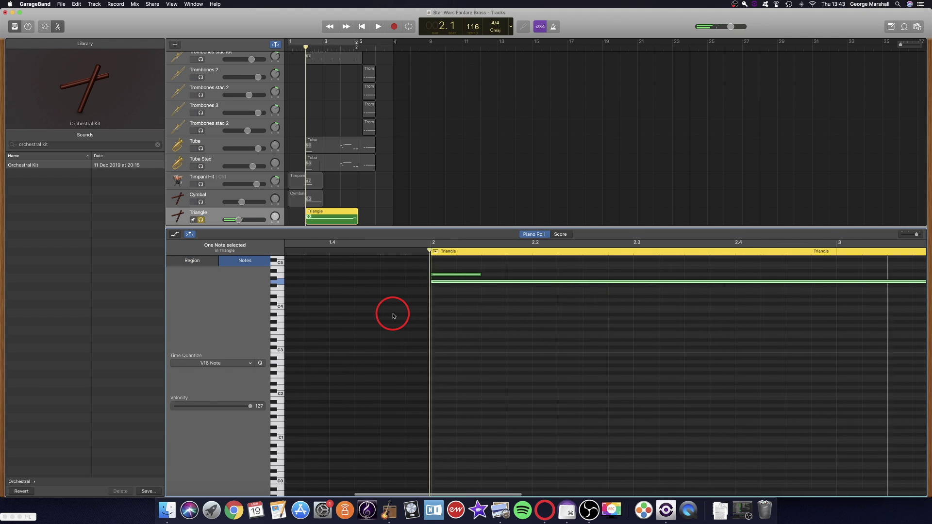
- Duplicate the Triangle track and copy the Triangle region onto the new track
{"action": "scroll", "coordinate": [330, 192], "scroll_direction": "down", "scroll_amount": 1}
{"action": "left_click", "coordinate": [354, 197]}
{"action": "scroll", "coordinate": [353, 197], "scroll_direction": "up", "scroll_amount": 3}
{"action": "scroll", "coordinate": [353, 196], "scroll_direction": "down", "scroll_amount": 3}
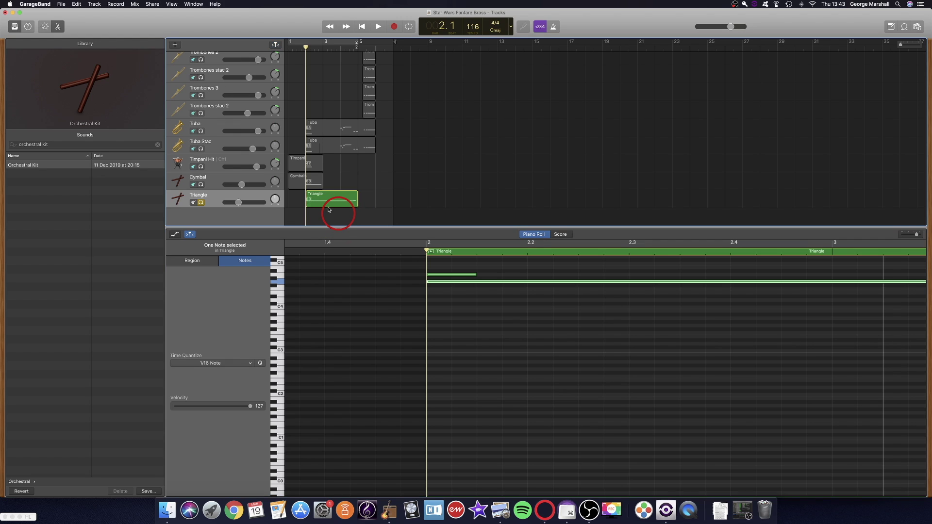
{"action": "key", "text": "super+d"}
{"action": "left_click_drag", "start_coordinate": [328, 201], "coordinate": [332, 218]}
- Delete the short high notes at bar 2 and beat 4.4 from the copied region and set the long note's velocity to 66
{"action": "left_click", "coordinate": [494, 354]}
{"action": "left_click", "coordinate": [454, 273]}
{"action": "key", "text": "BackSpace"}
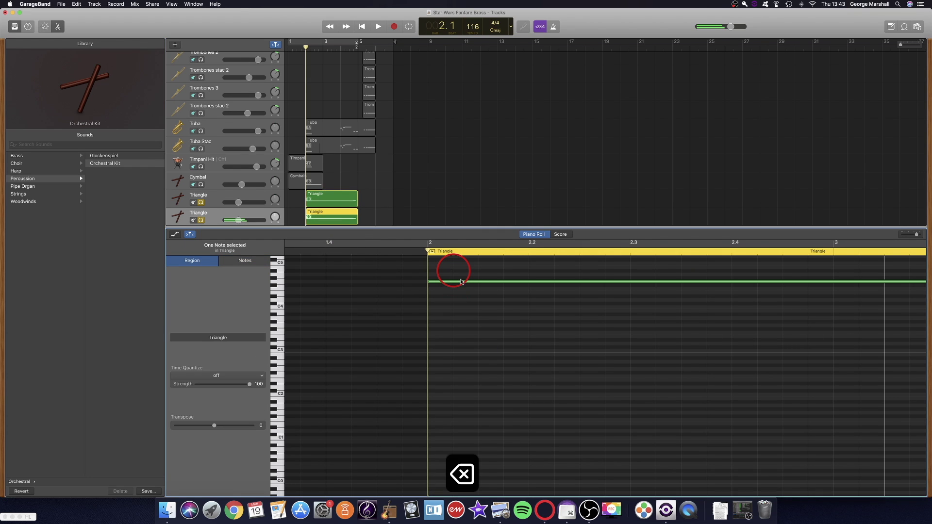
{"action": "scroll", "coordinate": [451, 271], "scroll_direction": "right", "scroll_amount": 15}
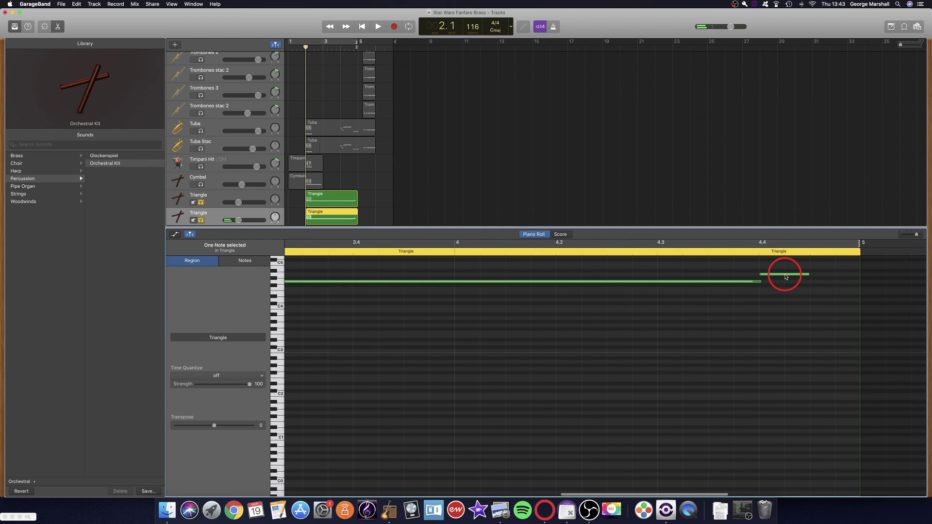
{"action": "key", "text": "BackSpace"}
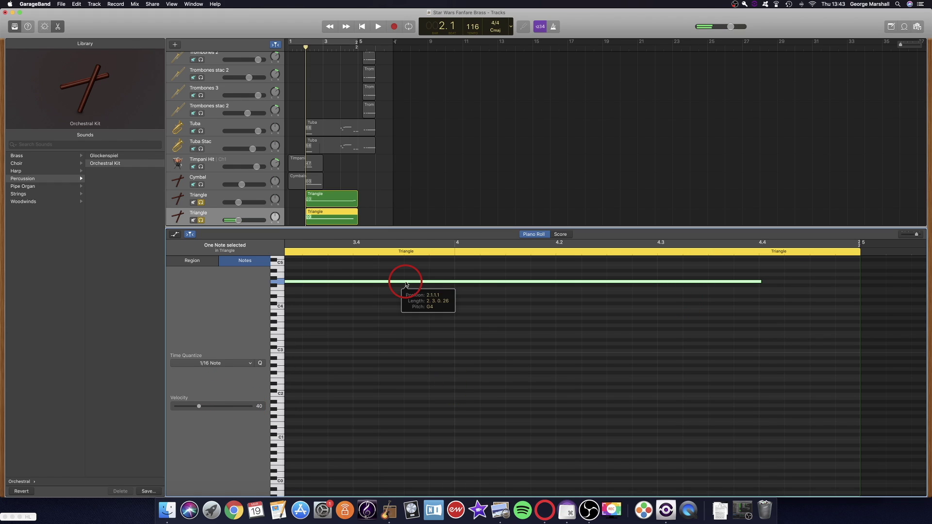
{"action": "left_click", "coordinate": [463, 281]}
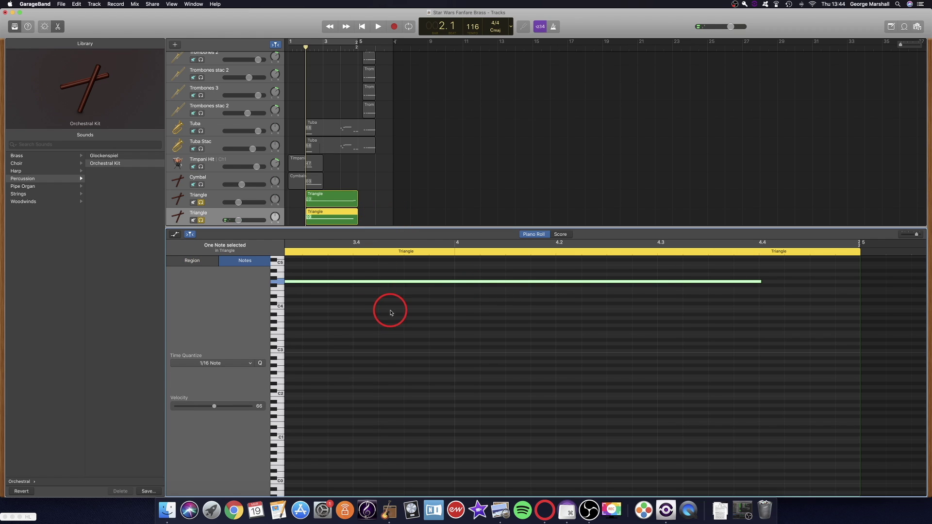
{"action": "scroll", "coordinate": [391, 312], "scroll_direction": "left", "scroll_amount": 8}
{"action": "scroll", "coordinate": [366, 274], "scroll_direction": "left", "scroll_amount": 6}
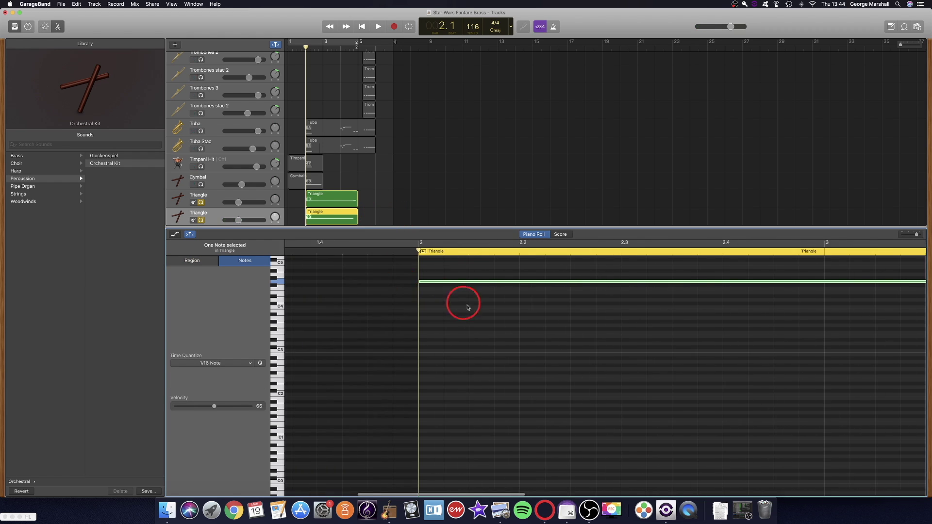
- Remove the duplicate Triangle track together with its copied region
{"action": "left_click", "coordinate": [467, 292]}
{"action": "left_click", "coordinate": [224, 214]}
{"action": "key", "text": "BackSpace"}
{"action": "left_click", "coordinate": [217, 200]}
{"action": "left_click", "coordinate": [217, 215]}
{"action": "key", "text": "BackSpace"}
- Play the Triangle's opening and extend the high note at bar 2 to about midway between beats 2.3 and 2.4
{"action": "scroll", "coordinate": [523, 309], "scroll_direction": "right", "scroll_amount": 2}
{"action": "key", "text": "space"}
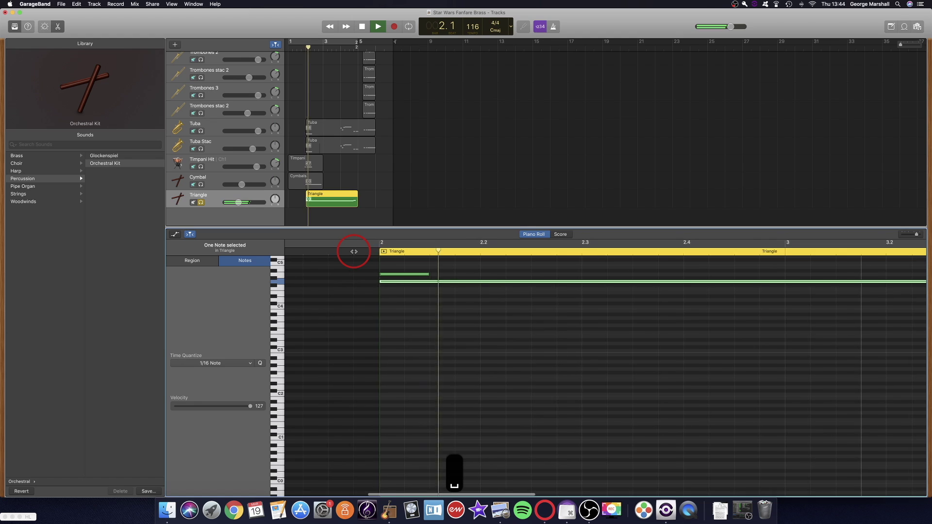
{"action": "key", "text": "space"}
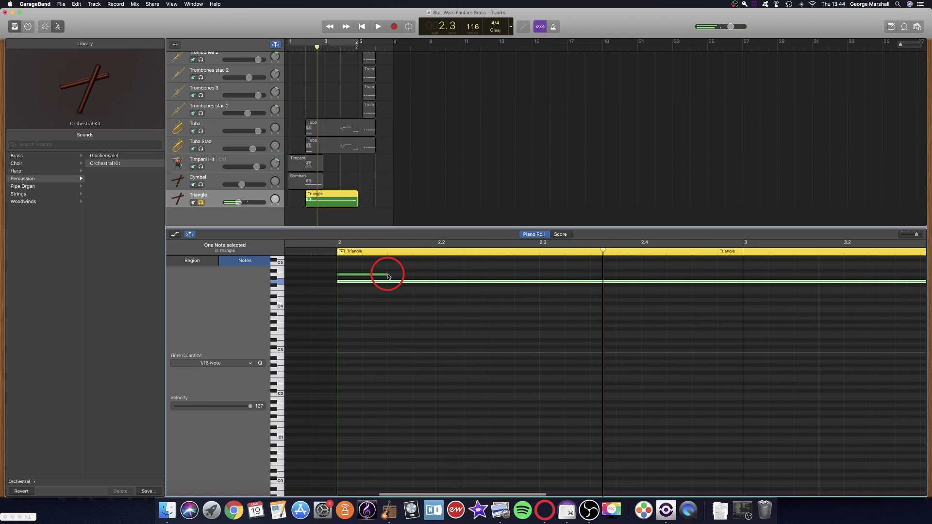
{"action": "left_click_drag", "start_coordinate": [387, 274], "coordinate": [602, 281]}
{"action": "scroll", "coordinate": [602, 282], "scroll_direction": "right", "scroll_amount": 8}
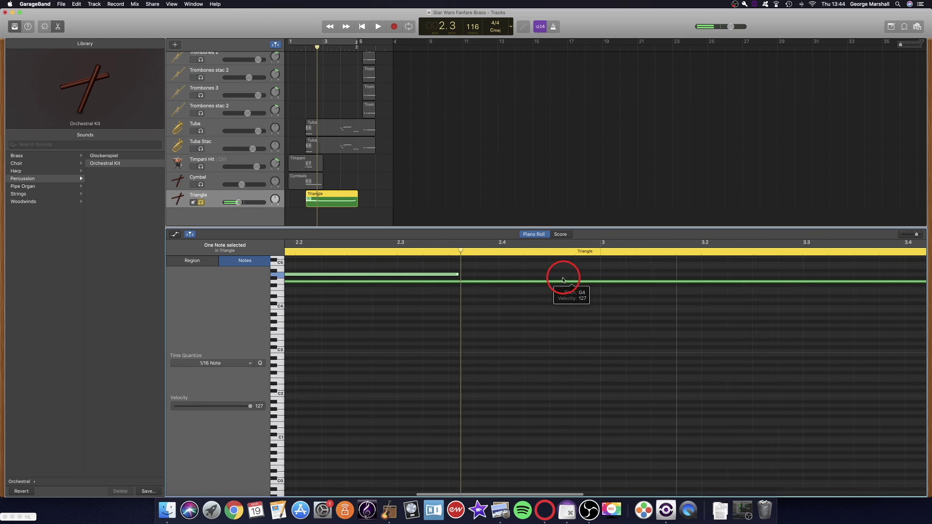
- Display the Triangle region's Expression controller data in the piano roll
{"action": "left_click", "coordinate": [190, 235]}
{"action": "left_click", "coordinate": [181, 236]}
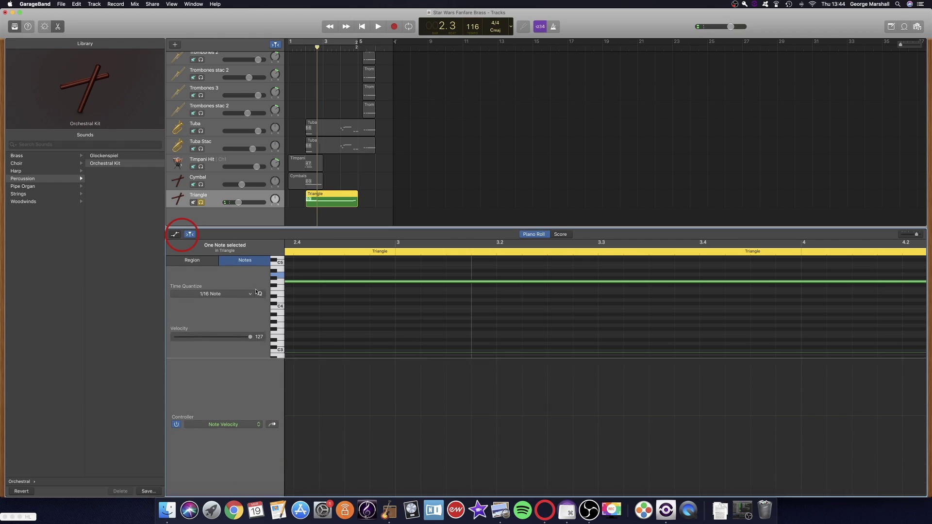
{"action": "left_click", "coordinate": [242, 428]}
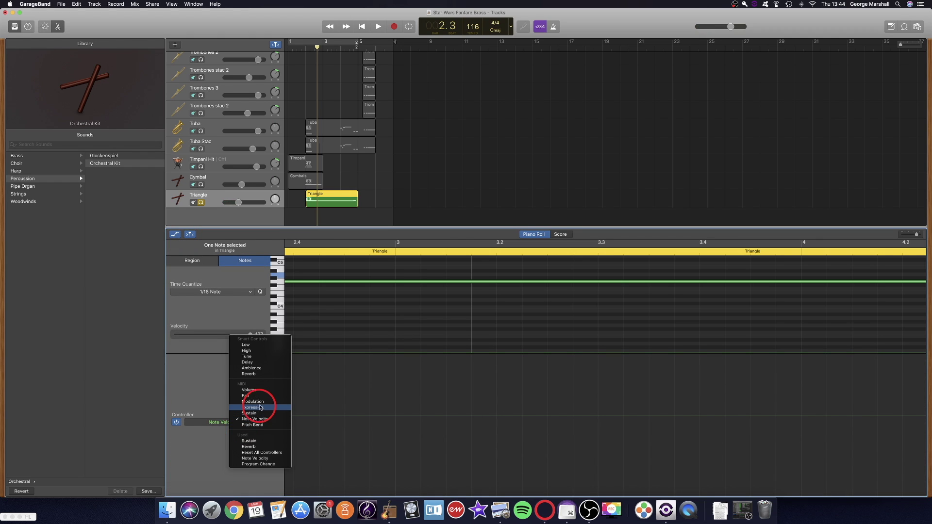
{"action": "left_click", "coordinate": [258, 407]}
- Add an expression point of 127 at the start of the Triangle region and audition the opening
{"action": "scroll", "coordinate": [310, 391], "scroll_direction": "left", "scroll_amount": 14}
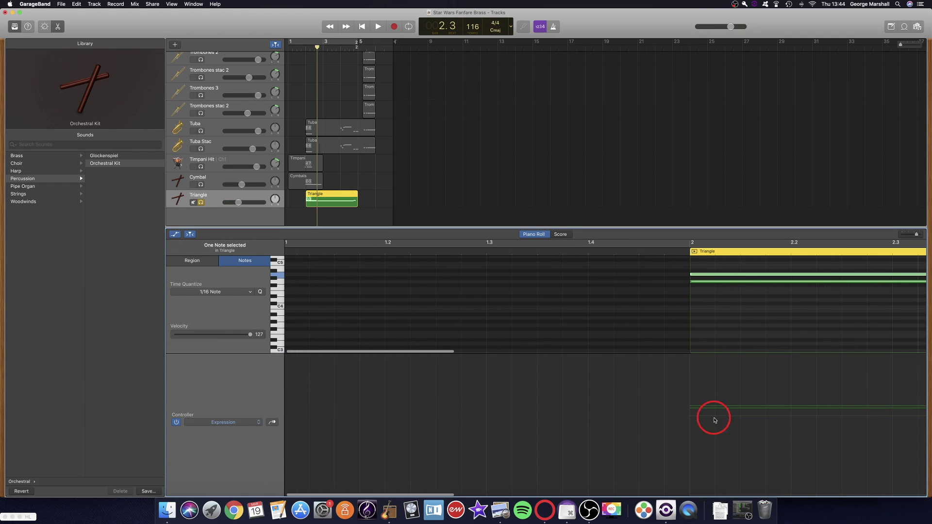
{"action": "left_click", "coordinate": [732, 414]}
{"action": "scroll", "coordinate": [691, 418], "scroll_direction": "right", "scroll_amount": 2}
{"action": "left_click_drag", "start_coordinate": [606, 415], "coordinate": [593, 313]}
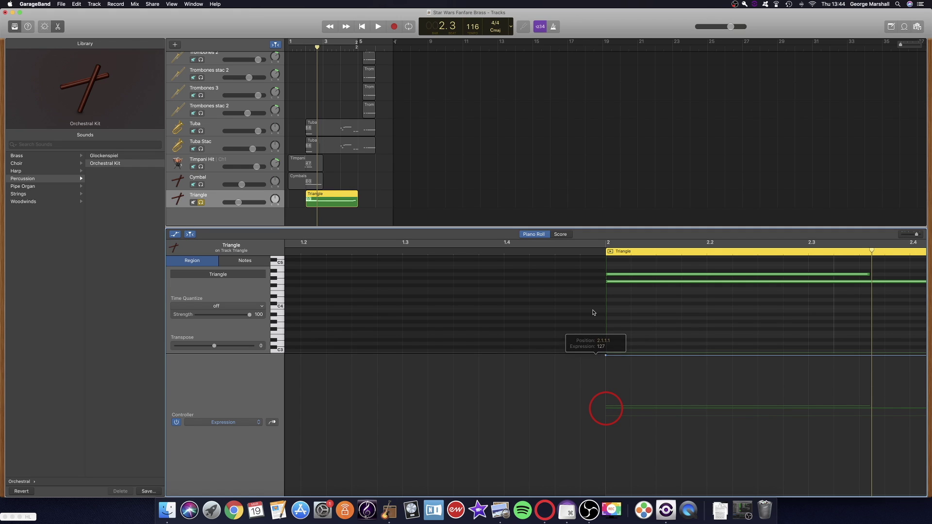
{"action": "left_click", "coordinate": [593, 254]}
{"action": "key", "text": "space"}
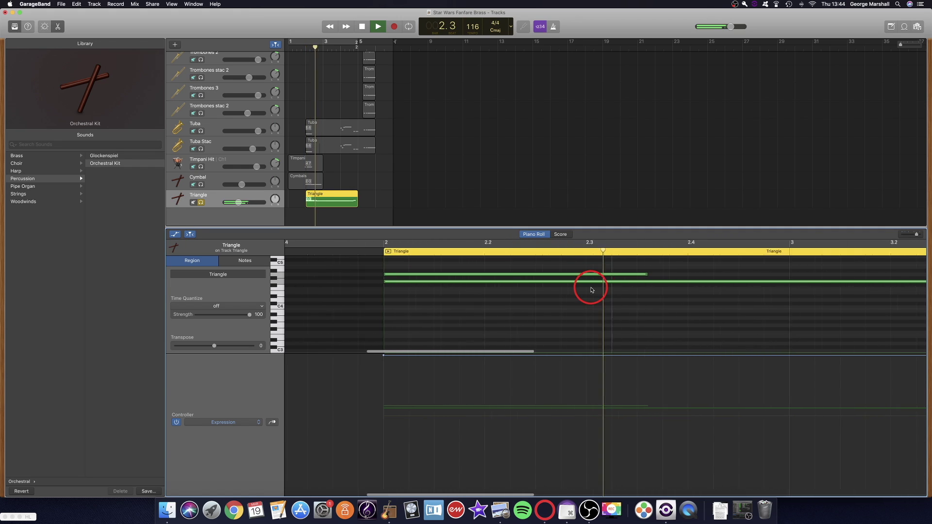
{"action": "key", "text": "space"}
- Undo the expression point and play the Triangle's opening without it
{"action": "scroll", "coordinate": [370, 322], "scroll_direction": "left", "scroll_amount": 6}
{"action": "key", "text": "super+z"}
{"action": "key", "text": "super+z"}
{"action": "left_click", "coordinate": [423, 250]}
{"action": "key", "text": "space"}
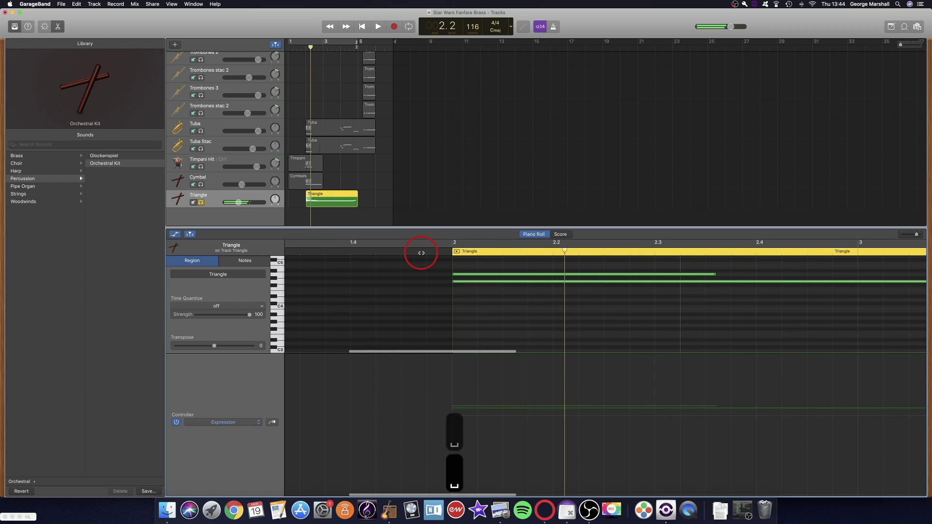
- Set the Triangle region's starting expression to 44 and play the opening
{"action": "left_click", "coordinate": [458, 426]}
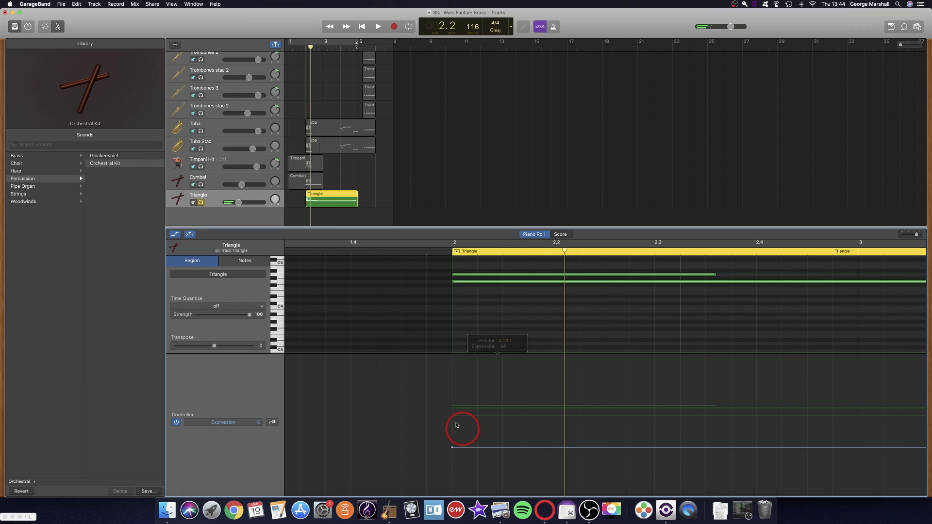
{"action": "left_click", "coordinate": [439, 250]}
{"action": "key", "text": "space"}
{"action": "scroll", "coordinate": [439, 252], "scroll_direction": "left", "scroll_amount": 1}
{"action": "key", "text": "space"}
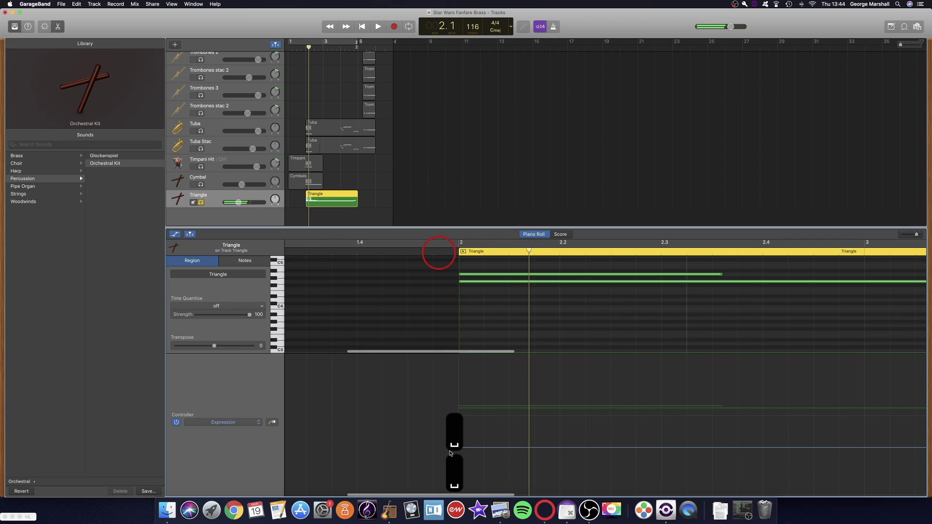
- Raise the Triangle region's starting expression to 127 and play the opening again
{"action": "left_click_drag", "start_coordinate": [457, 437], "coordinate": [447, 310]}
{"action": "left_click", "coordinate": [433, 250]}
{"action": "key", "text": "space"}
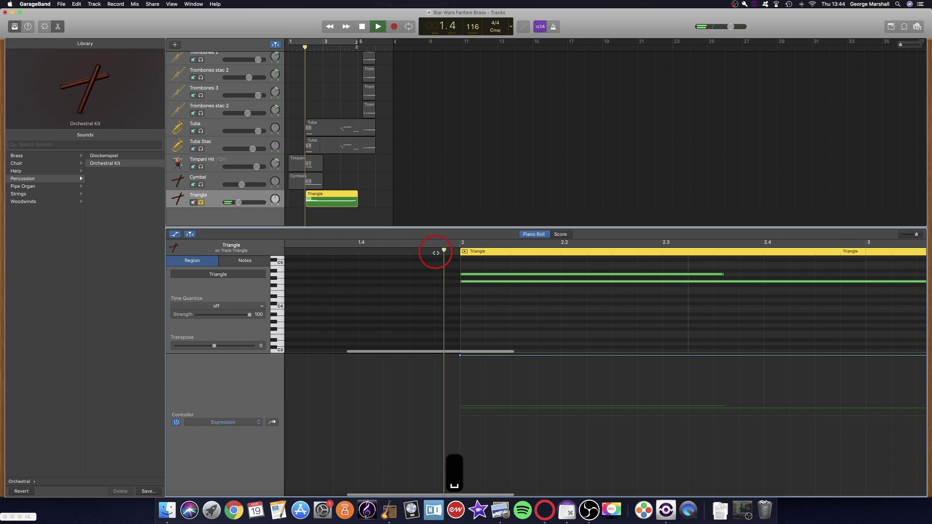
{"action": "left_click", "coordinate": [476, 301]}
{"action": "scroll", "coordinate": [476, 300], "scroll_direction": "left", "scroll_amount": 3}
{"action": "key", "text": "space"}
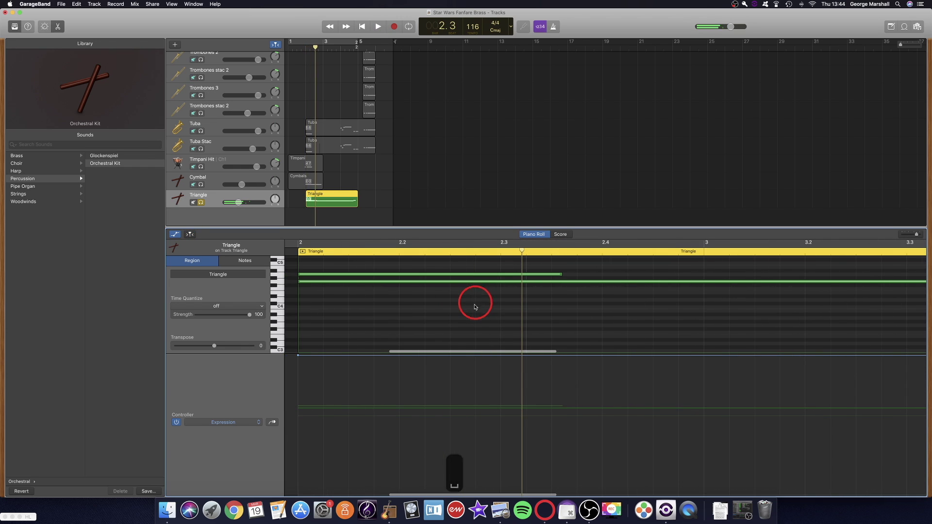
- Draw the Triangle's expression falling from about beat 2.2 to bar 3 and swelling to 127 at beat 4.4, and play the start
{"action": "mouse_move", "coordinate": [416, 357]}
{"action": "left_mouse_down"}
{"action": "mouse_move", "coordinate": [565, 384]}
{"action": "mouse_move", "coordinate": [705, 435]}
{"action": "left_mouse_up"}
{"action": "scroll", "coordinate": [657, 413], "scroll_direction": "right", "scroll_amount": 5}
{"action": "scroll", "coordinate": [657, 412], "scroll_direction": "right", "scroll_amount": 3}
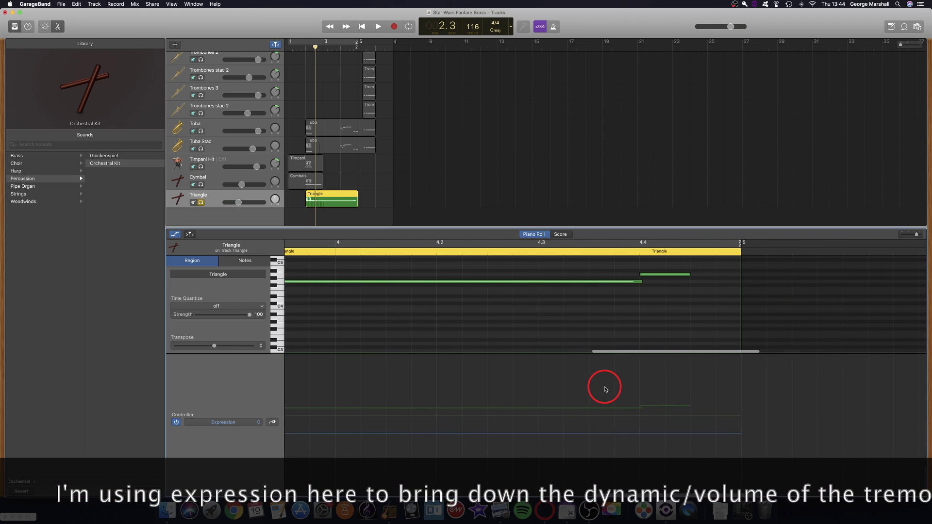
{"action": "mouse_move", "coordinate": [434, 434]}
{"action": "left_mouse_down"}
{"action": "mouse_move", "coordinate": [582, 391]}
{"action": "mouse_move", "coordinate": [636, 361]}
{"action": "mouse_move", "coordinate": [624, 358]}
{"action": "left_mouse_up"}
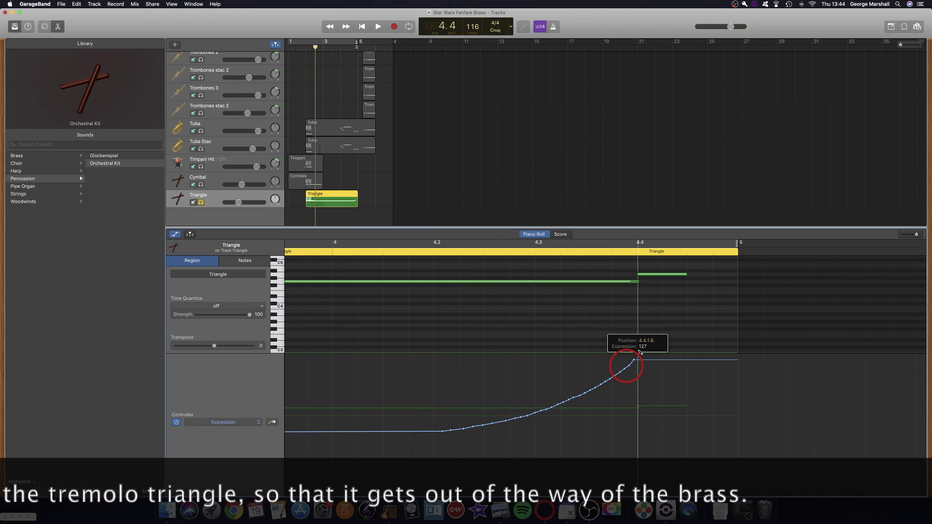
{"action": "left_click_drag", "start_coordinate": [427, 429], "coordinate": [640, 349]}
{"action": "mouse_move", "coordinate": [312, 43]}
{"action": "left_mouse_down"}
{"action": "mouse_move", "coordinate": [301, 46]}
{"action": "mouse_move", "coordinate": [303, 57]}
{"action": "left_mouse_up"}
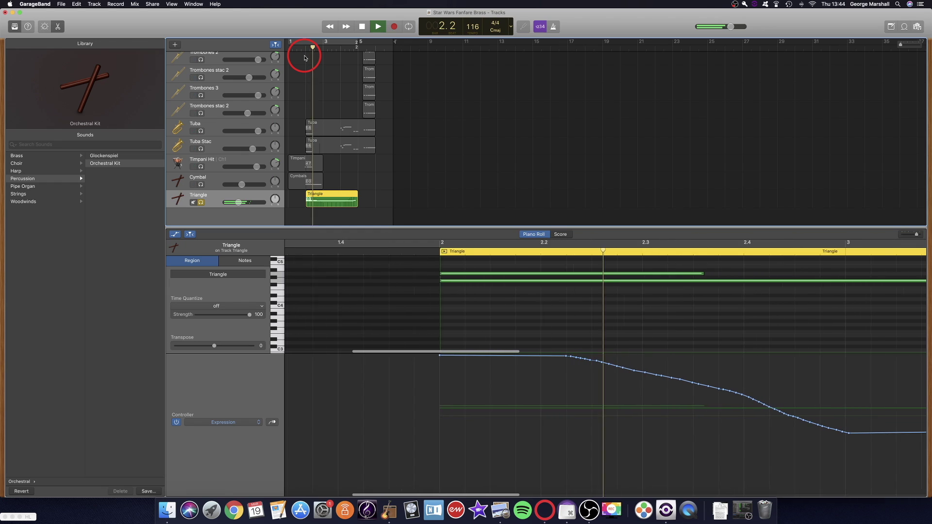
{"action": "key", "text": "space"}
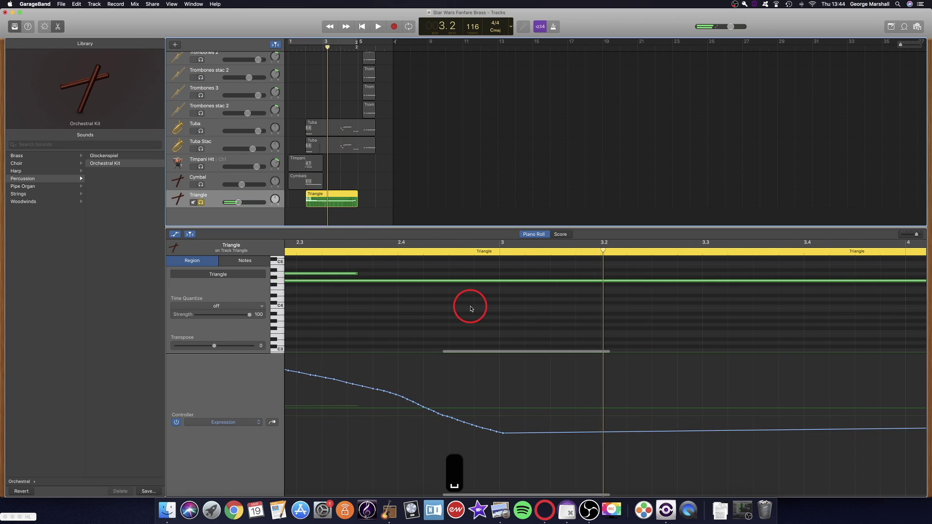
- Redraw the Triangle's expression with a shallower dip and a gentler rise toward beat 4.4, and play it from just before bar 2
{"action": "mouse_move", "coordinate": [372, 373]}
{"action": "left_mouse_down"}
{"action": "mouse_move", "coordinate": [657, 417]}
{"action": "mouse_move", "coordinate": [615, 406]}
{"action": "mouse_move", "coordinate": [339, 387]}
{"action": "mouse_move", "coordinate": [487, 412]}
{"action": "mouse_move", "coordinate": [711, 403]}
{"action": "mouse_move", "coordinate": [679, 409]}
{"action": "left_mouse_up"}
{"action": "left_click_drag", "start_coordinate": [381, 413], "coordinate": [700, 396]}
{"action": "left_click_drag", "start_coordinate": [633, 404], "coordinate": [694, 393]}
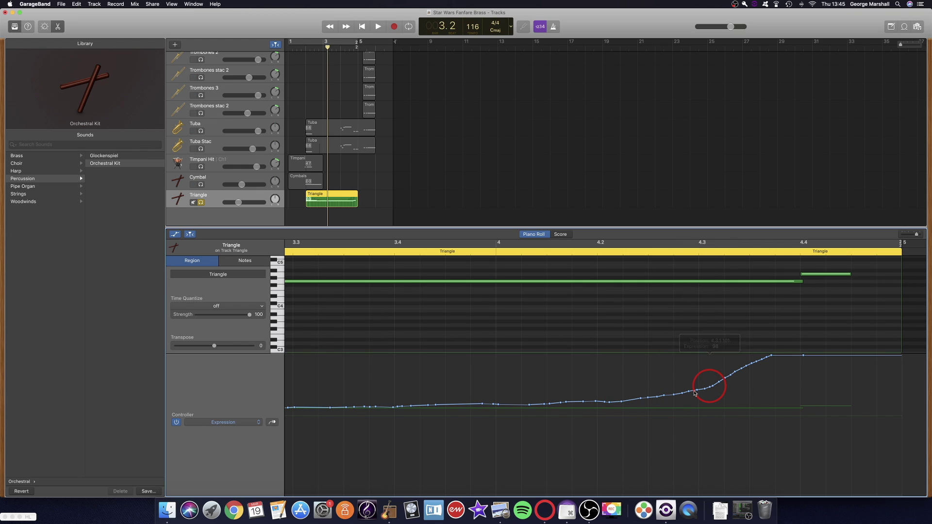
{"action": "left_click", "coordinate": [299, 49]}
{"action": "key", "text": "space"}
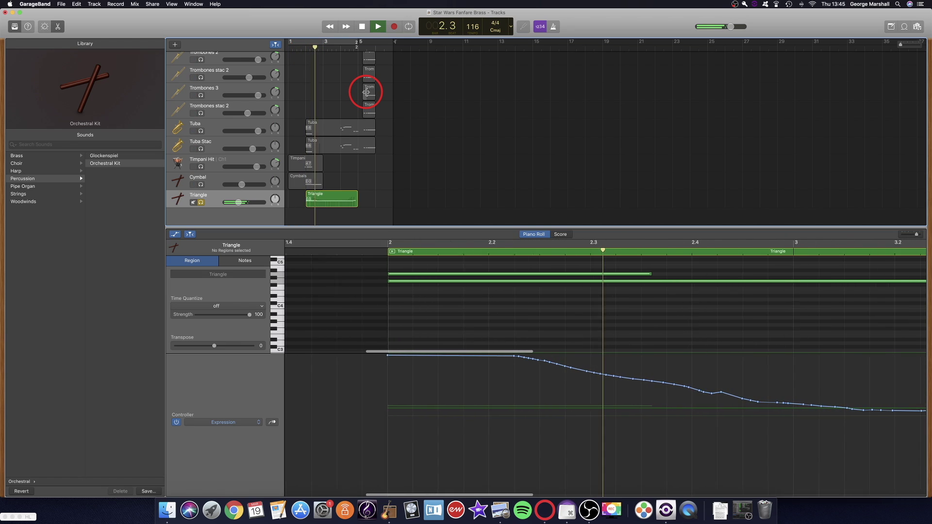
{"action": "key", "text": "space"}
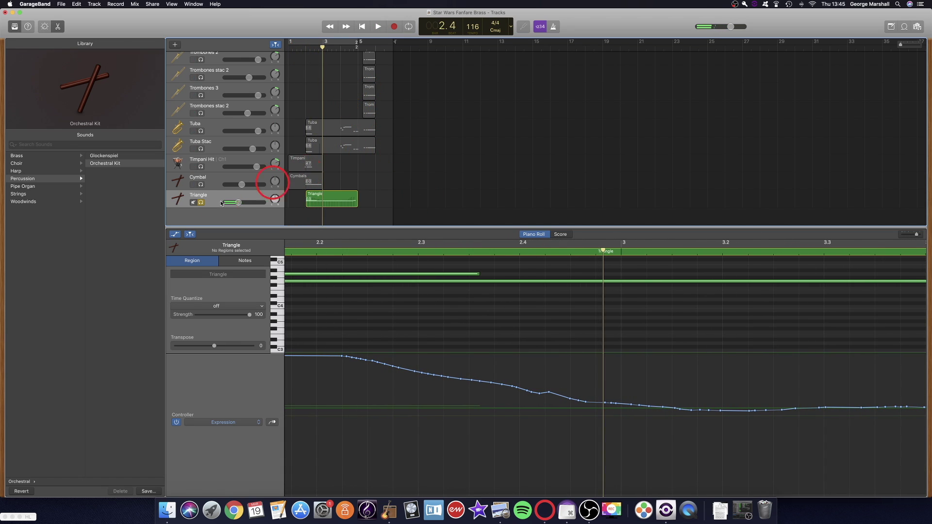
- Unsolo the Triangle track and play the full mix from beat 1.3 to bar 5
{"action": "left_click", "coordinate": [201, 202]}
{"action": "left_click", "coordinate": [298, 45]}
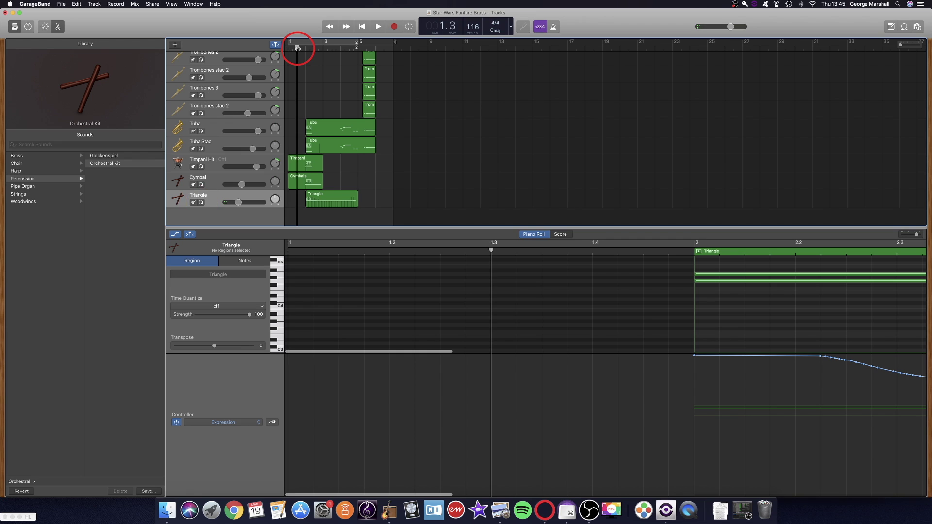
{"action": "key", "text": "space"}
{"action": "left_click", "coordinate": [328, 78]}
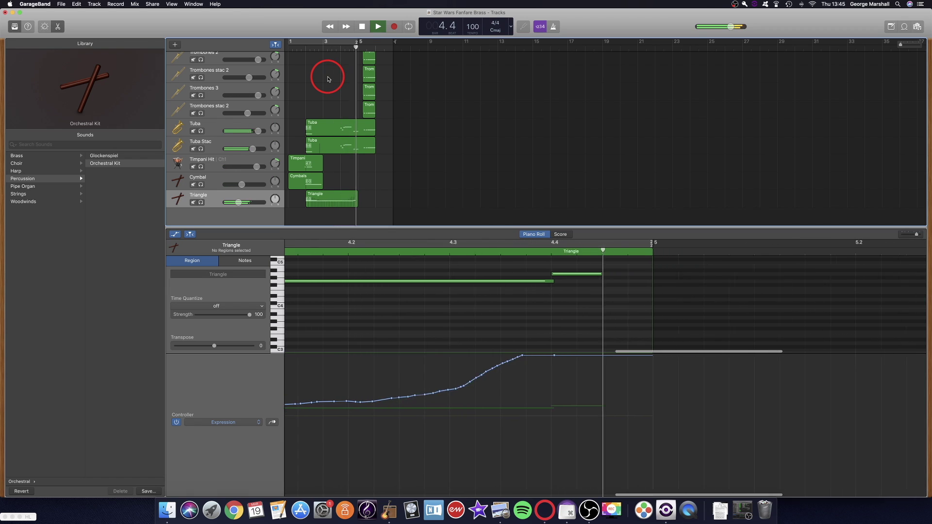
{"action": "key", "text": "space"}
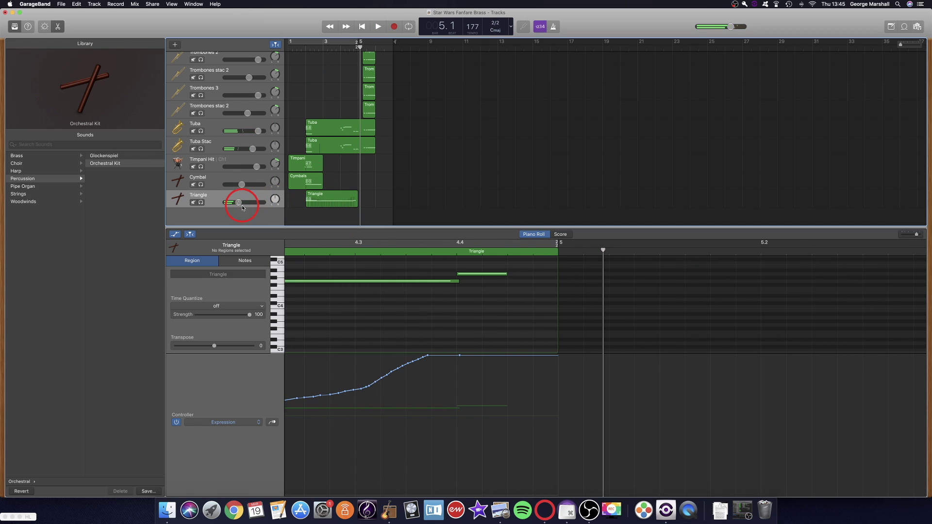
- Lower the Triangle track's volume slightly and play the mix from just before bar 2
{"action": "scroll", "coordinate": [485, 372], "scroll_direction": "left", "scroll_amount": 2}
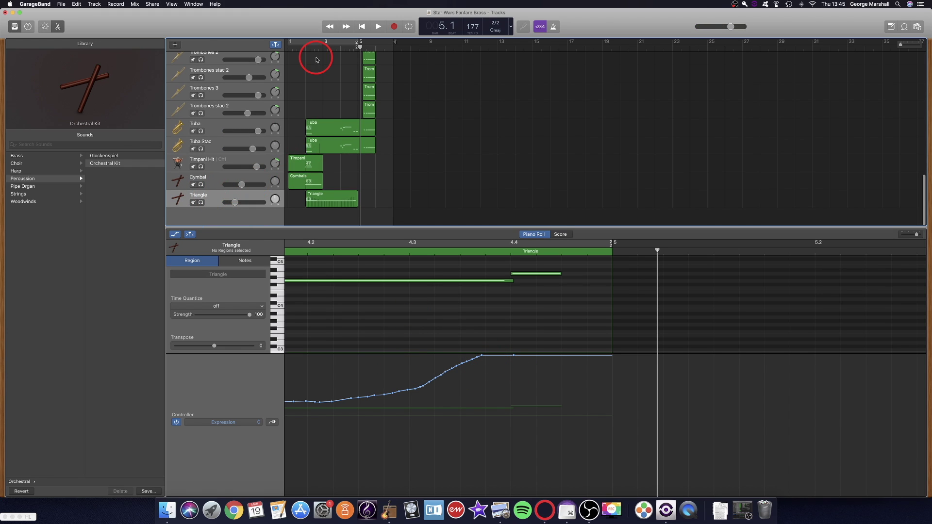
{"action": "left_click", "coordinate": [304, 44]}
{"action": "key", "text": "space"}
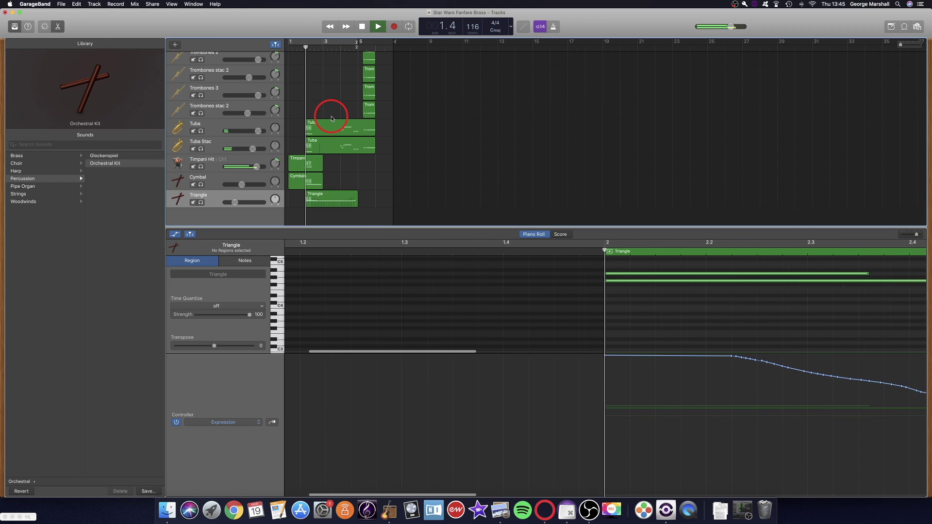
{"action": "key", "text": "space"}
{"action": "key", "text": "space"}
- Redraw the Triangle's expression as a gradual fall starting at bar 2 and passing about 93 at beat 2.4, and smooth the curve further on
{"action": "scroll", "coordinate": [400, 385], "scroll_direction": "left", "scroll_amount": 1}
{"action": "scroll", "coordinate": [336, 370], "scroll_direction": "left", "scroll_amount": 2}
{"action": "left_click_drag", "start_coordinate": [318, 358], "coordinate": [640, 394]}
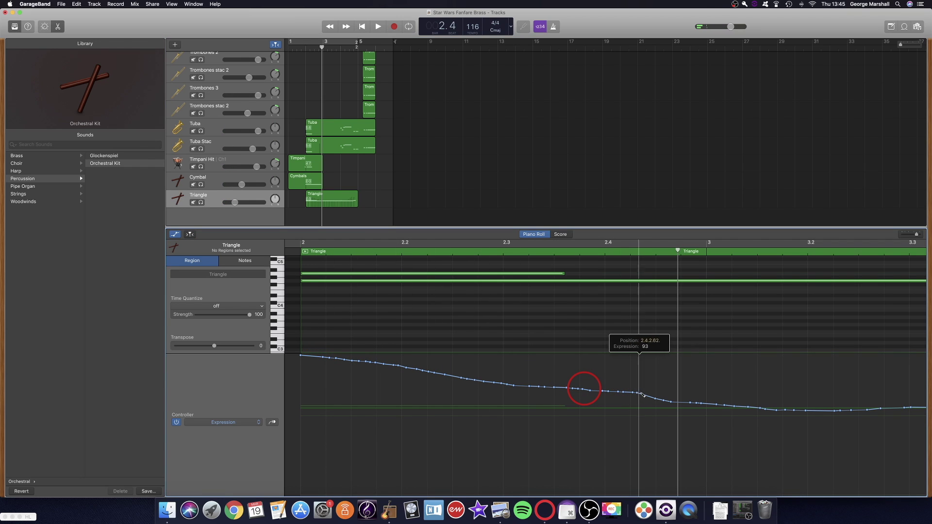
{"action": "scroll", "coordinate": [645, 394], "scroll_direction": "left", "scroll_amount": 1}
{"action": "scroll", "coordinate": [439, 395], "scroll_direction": "right", "scroll_amount": 3}
{"action": "left_click_drag", "start_coordinate": [439, 395], "coordinate": [712, 406]}
{"action": "scroll", "coordinate": [298, 313], "scroll_direction": "left", "scroll_amount": 2}
- Play the full mix up to bar 5 to check the Triangle's redrawn expression
{"action": "key", "text": "space"}
{"action": "scroll", "coordinate": [299, 315], "scroll_direction": "left", "scroll_amount": 5}
{"action": "key", "text": "space"}
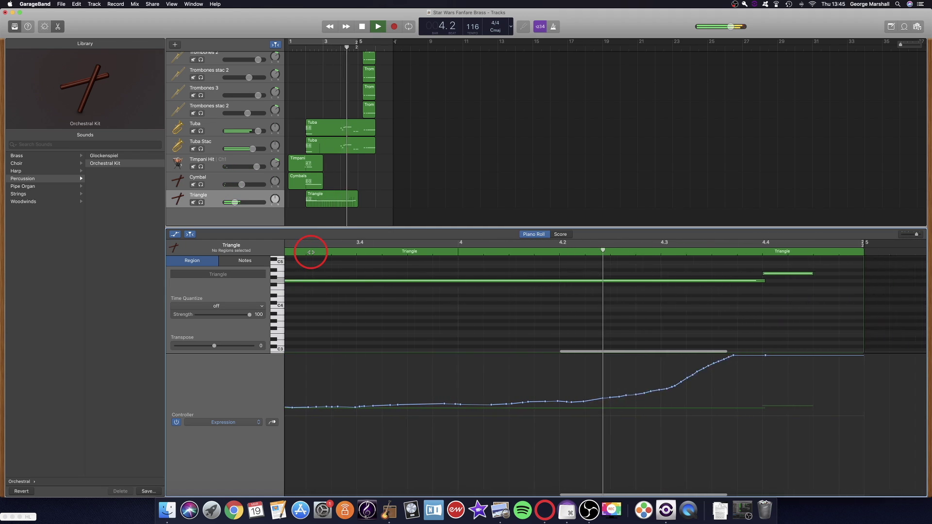
{"action": "key", "text": "space"}
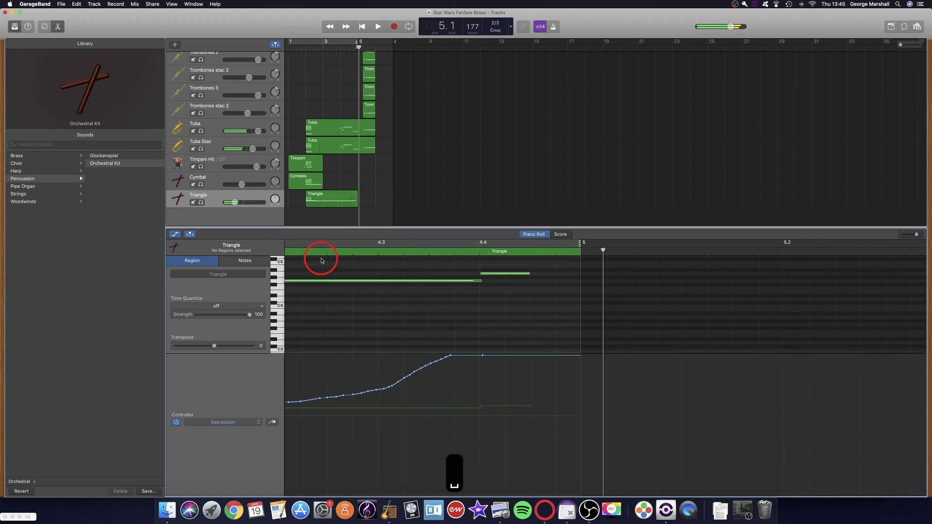
- Add a Channel EQ to the Triangle track and cut it by 9.5 dB at 3000 Hz
{"action": "left_click", "coordinate": [176, 236]}
{"action": "left_click", "coordinate": [45, 27]}
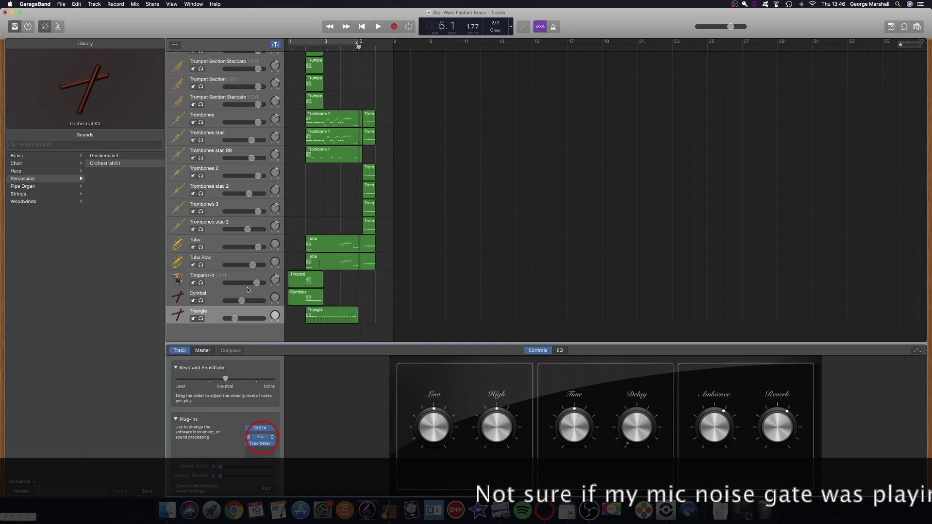
{"action": "left_click", "coordinate": [274, 146]}
{"action": "left_click_drag", "start_coordinate": [268, 130], "coordinate": [279, 147]}
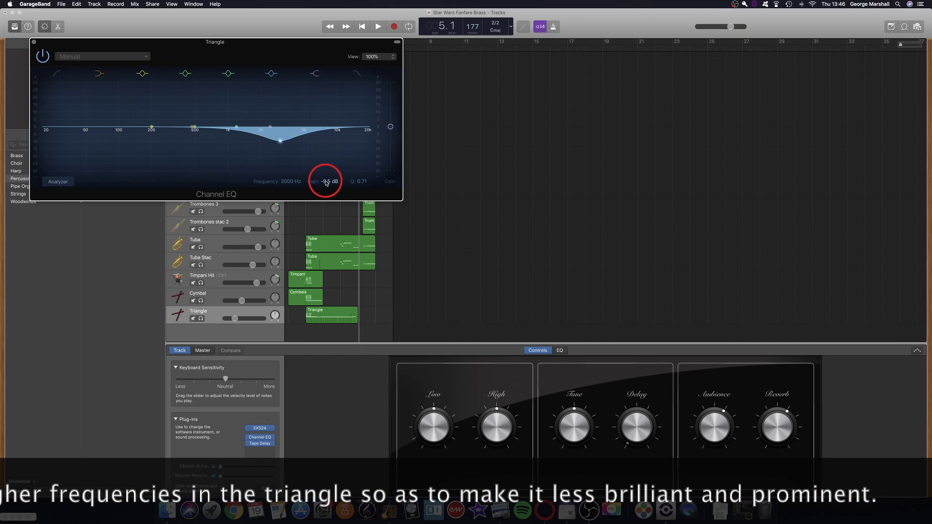
- Move the Channel EQ window clear of the regions, turn on its analyzer and play from about beat 1.3
{"action": "left_click_drag", "start_coordinate": [251, 44], "coordinate": [653, 68]}
{"action": "left_click", "coordinate": [474, 194]}
{"action": "left_click", "coordinate": [297, 44]}
{"action": "key", "text": "space"}
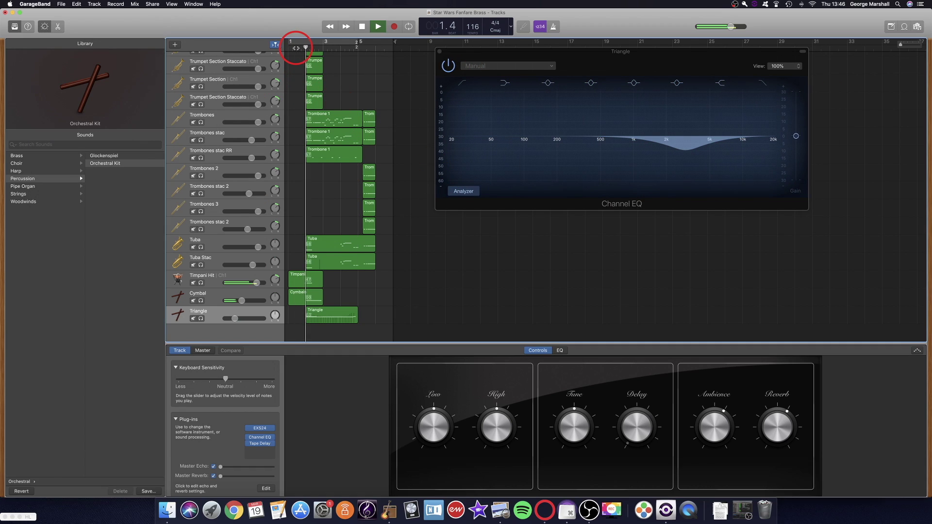
- During playback, shift the Triangle's EQ cut to 5000 Hz at -7.0 dB and narrow it to a Q of 1.40
{"action": "left_click", "coordinate": [583, 100]}
{"action": "left_click", "coordinate": [701, 154]}
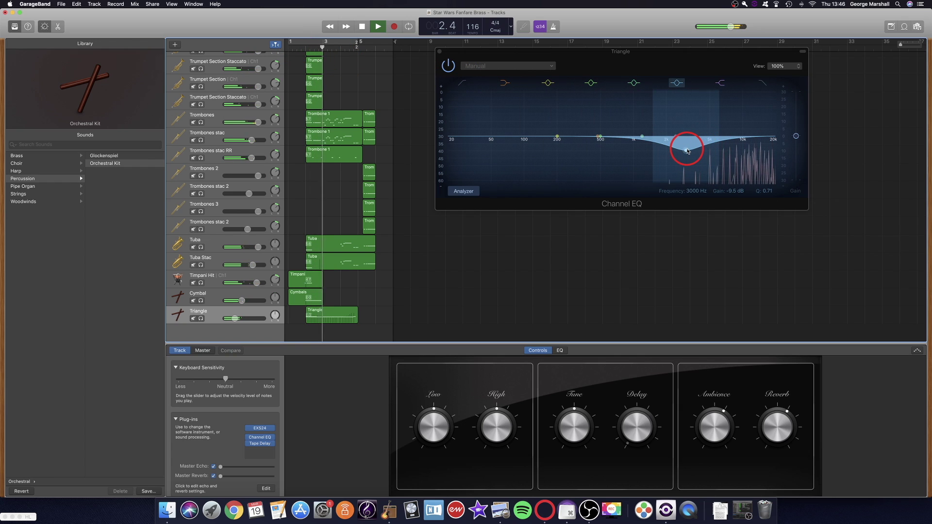
{"action": "left_click_drag", "start_coordinate": [687, 150], "coordinate": [709, 147]}
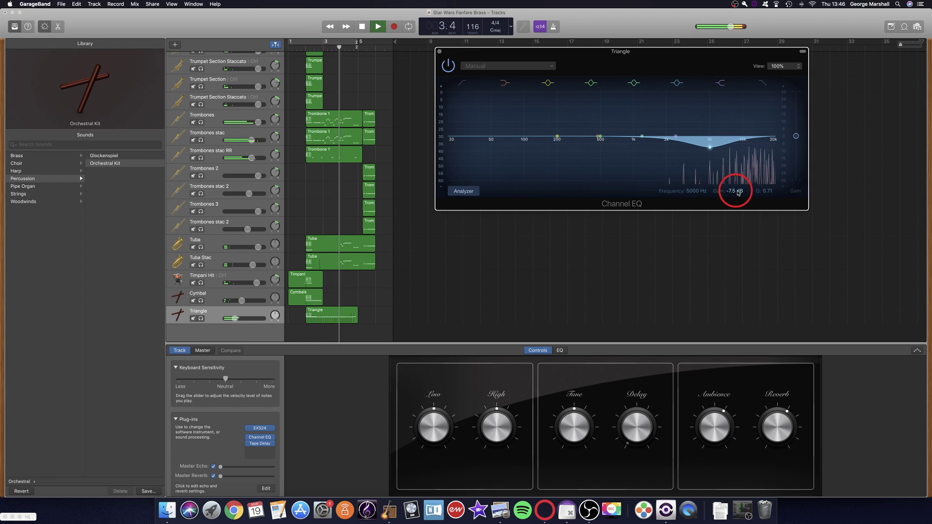
{"action": "mouse_move", "coordinate": [765, 190]}
{"action": "left_mouse_down"}
{"action": "mouse_move", "coordinate": [766, 180]}
{"action": "mouse_move", "coordinate": [765, 195]}
{"action": "left_mouse_up"}
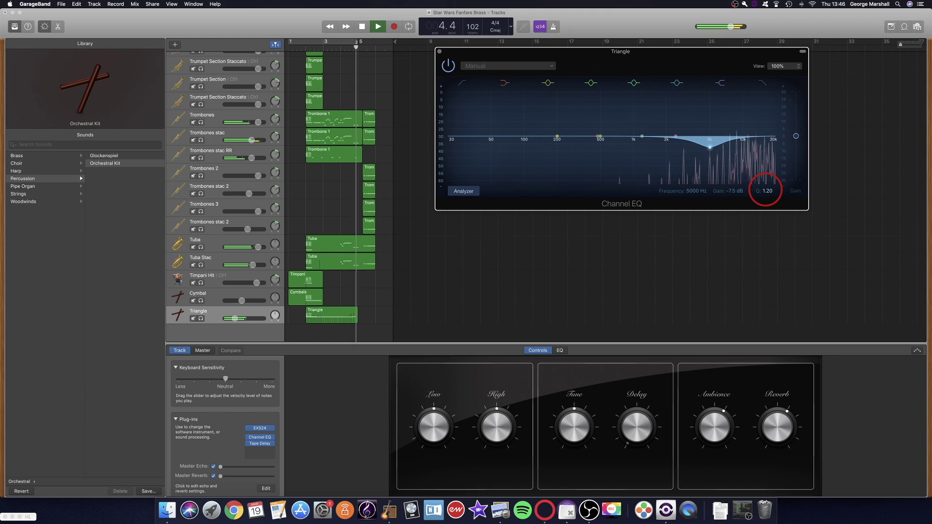
{"action": "left_click", "coordinate": [702, 146]}
{"action": "key", "text": "space"}
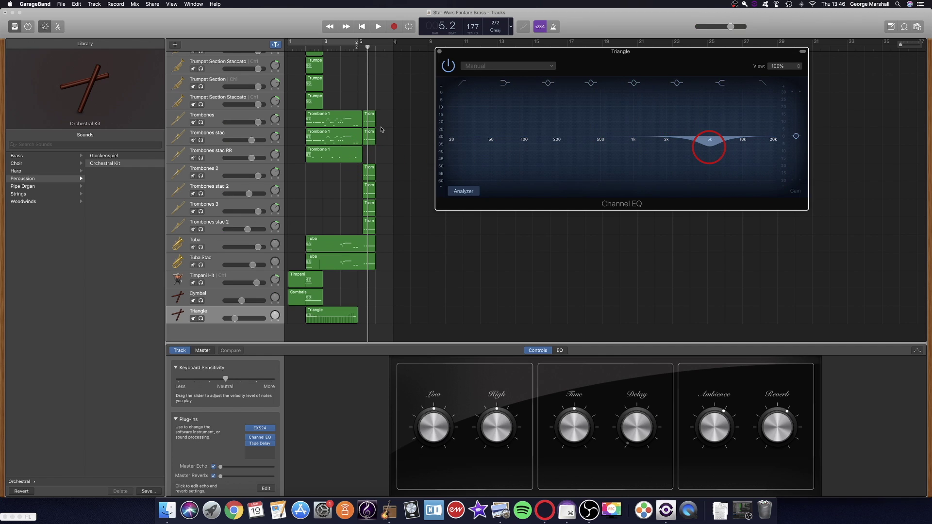
- Play the mix from beat 1.3 past bar 5 to check the Triangle's narrower EQ cut
{"action": "left_click", "coordinate": [288, 49]}
{"action": "key", "text": "space"}
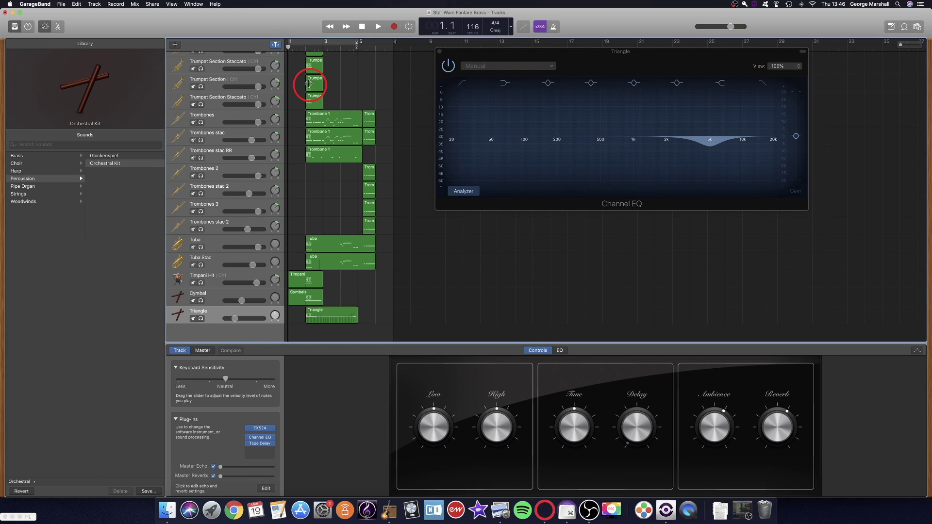
{"action": "left_click", "coordinate": [296, 48]}
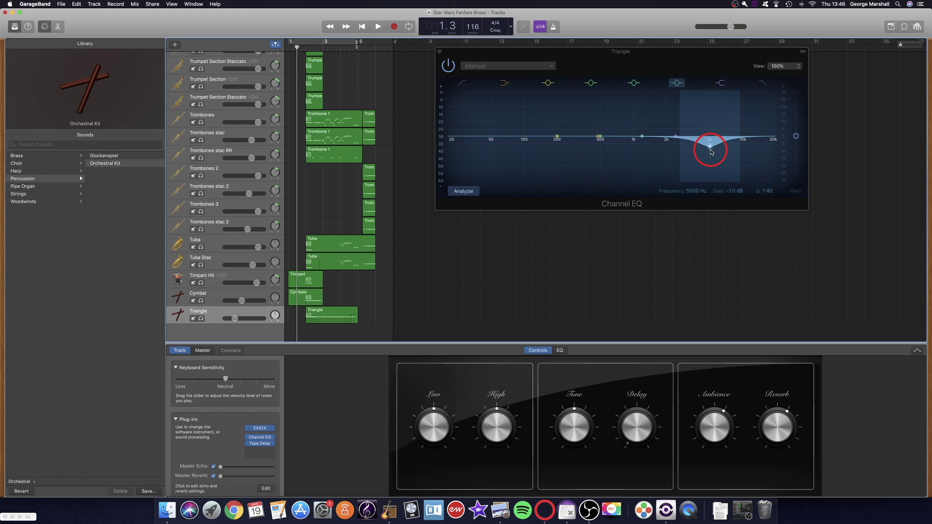
{"action": "key", "text": "space"}
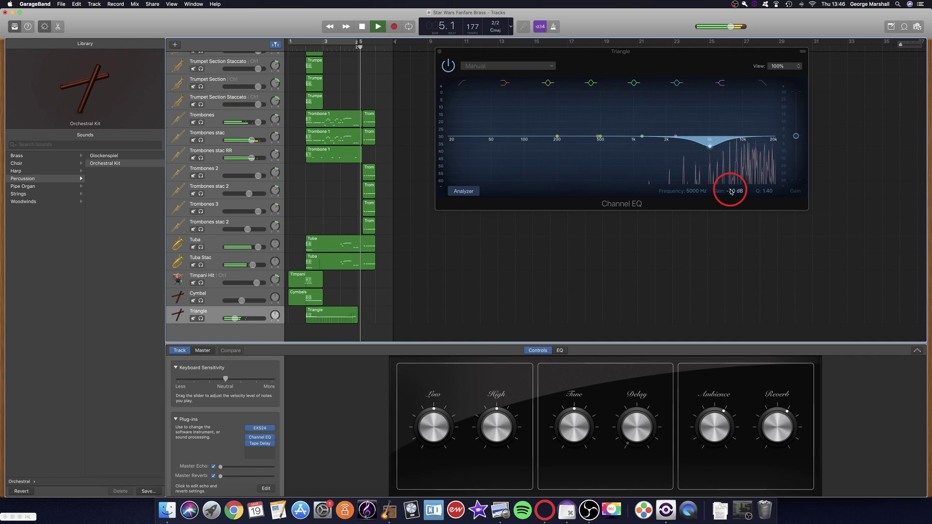
{"action": "key", "text": "space"}
- Move the Triangle EQ's high shelf to about 5500 Hz with a slight gain reduction, and play from about beat 1.3
{"action": "left_click_drag", "start_coordinate": [676, 136], "coordinate": [716, 137]}
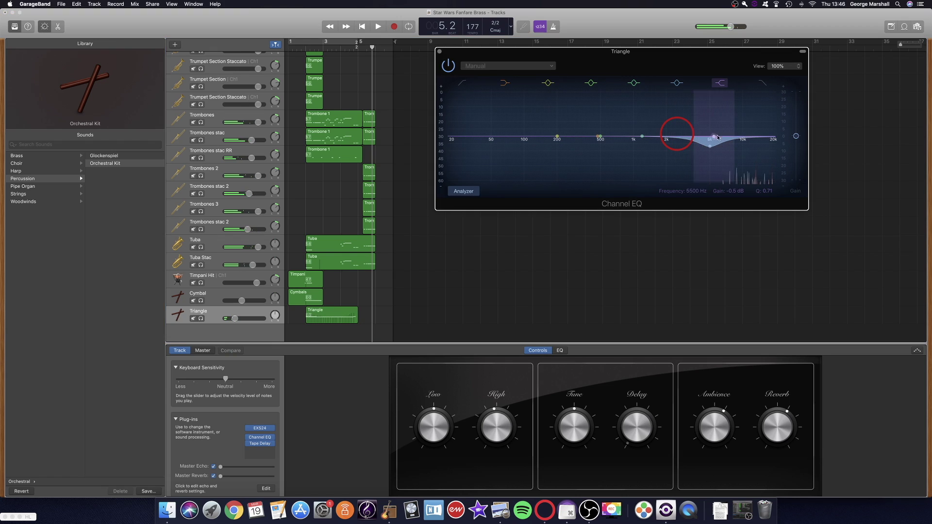
{"action": "left_click", "coordinate": [298, 49]}
{"action": "key", "text": "space"}
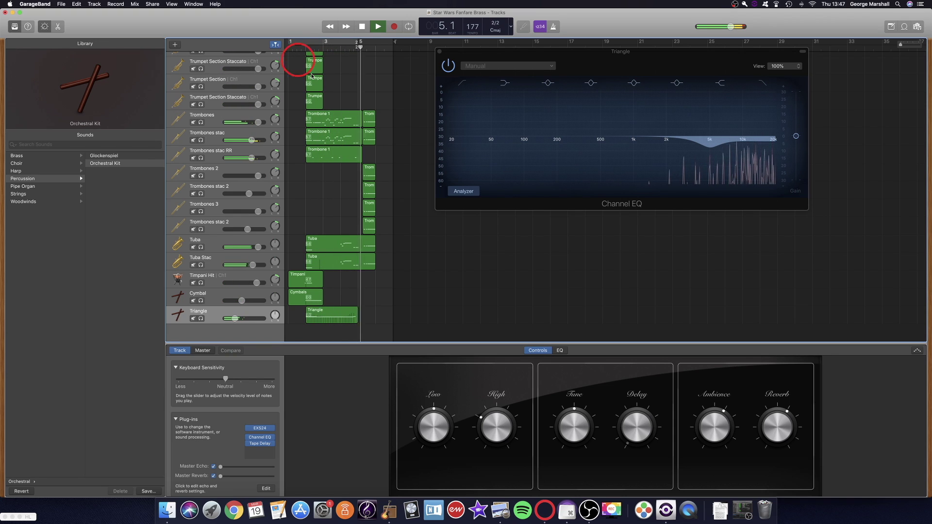
{"action": "key", "text": "space"}
- Close the Triangle's Channel EQ window
{"action": "scroll", "coordinate": [379, 143], "scroll_direction": "up", "scroll_amount": 10}
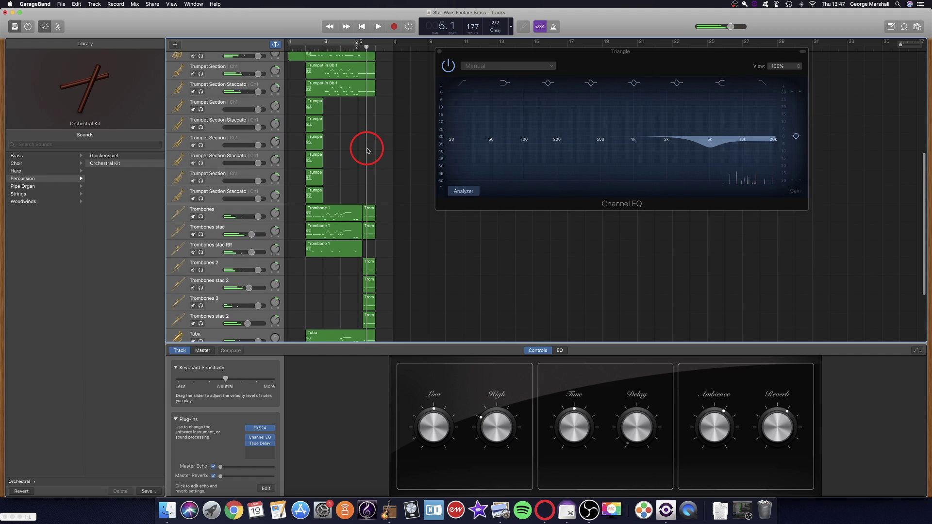
{"action": "scroll", "coordinate": [367, 151], "scroll_direction": "down", "scroll_amount": 8}
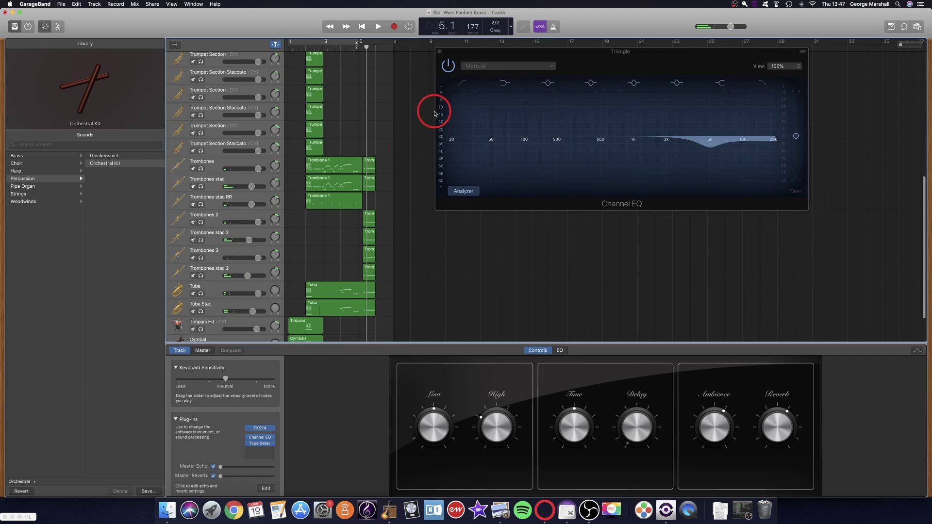
{"action": "left_click", "coordinate": [440, 51]}
{"action": "left_click", "coordinate": [359, 125]}
- Review the whole arrangement, from the French horns and trumpets down through the trombones and tubas to the percussion tracks
{"action": "scroll", "coordinate": [360, 125], "scroll_direction": "down", "scroll_amount": 3}
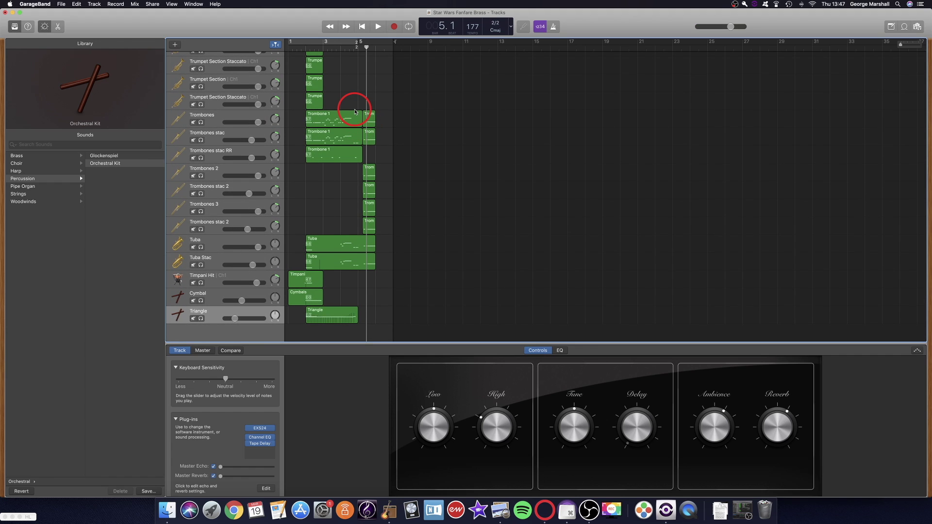
{"action": "scroll", "coordinate": [357, 116], "scroll_direction": "up", "scroll_amount": 10}
{"action": "scroll", "coordinate": [354, 112], "scroll_direction": "up", "scroll_amount": 6}
{"action": "scroll", "coordinate": [354, 112], "scroll_direction": "down", "scroll_amount": 15}
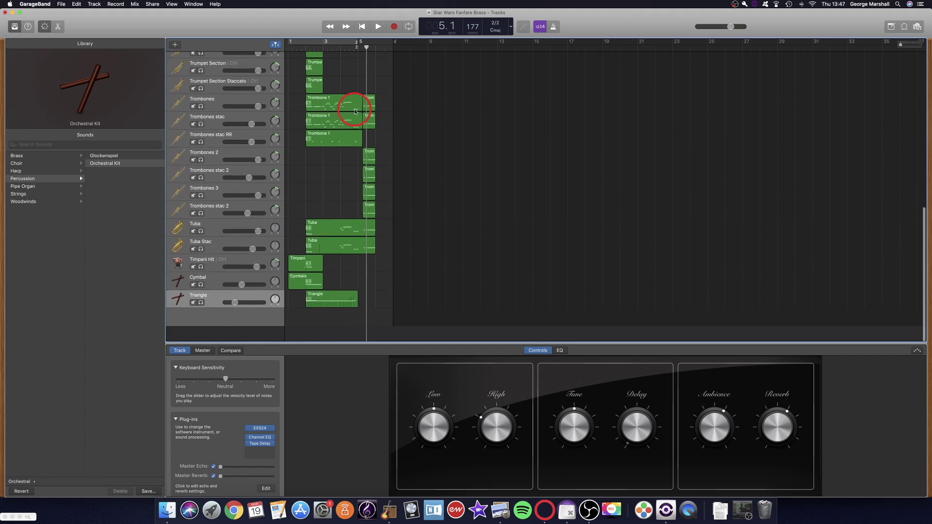
{"action": "scroll", "coordinate": [355, 112], "scroll_direction": "up", "scroll_amount": 10}
{"action": "scroll", "coordinate": [355, 112], "scroll_direction": "up", "scroll_amount": 5}
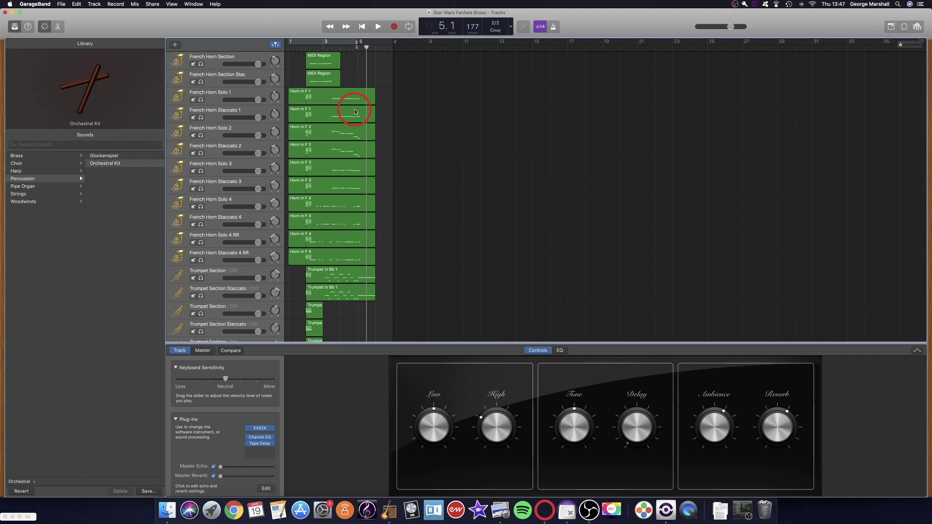
{"action": "scroll", "coordinate": [355, 112], "scroll_direction": "down", "scroll_amount": 4}
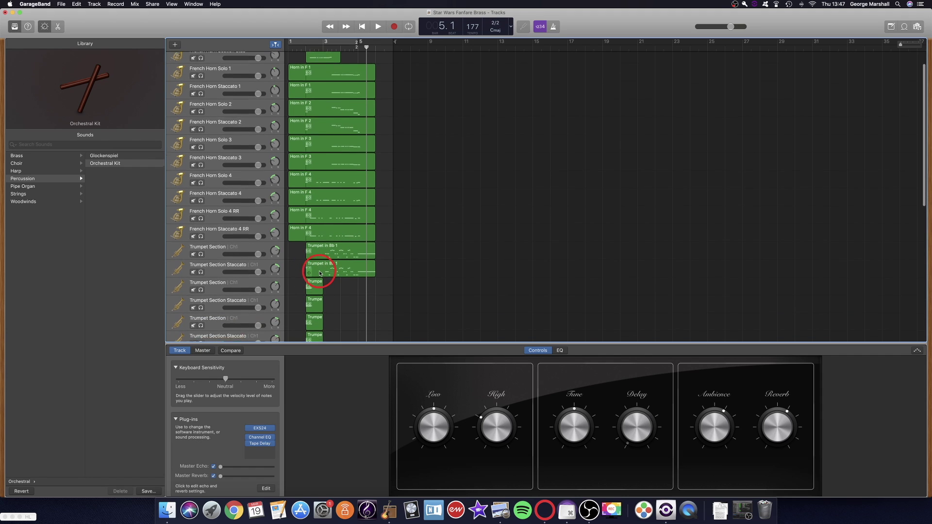
{"action": "scroll", "coordinate": [360, 255], "scroll_direction": "down", "scroll_amount": 2}
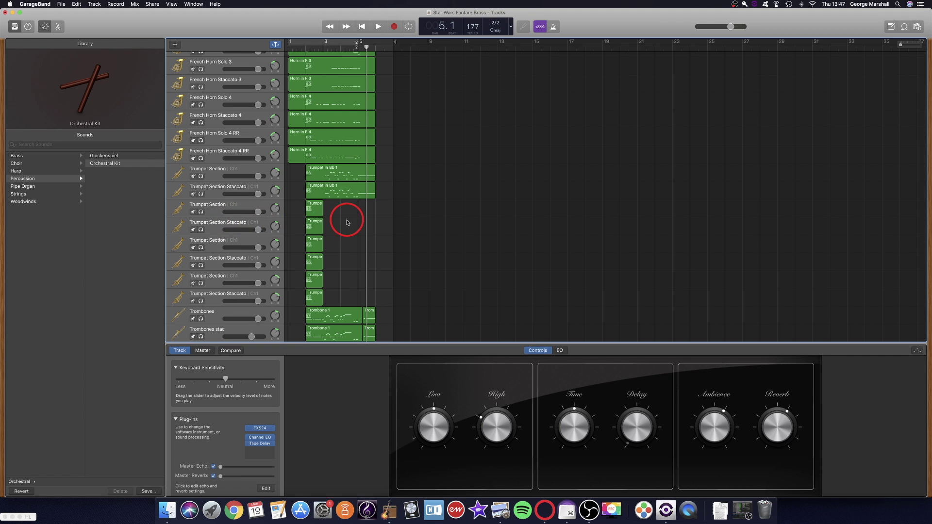
{"action": "scroll", "coordinate": [348, 222], "scroll_direction": "down", "scroll_amount": 10}
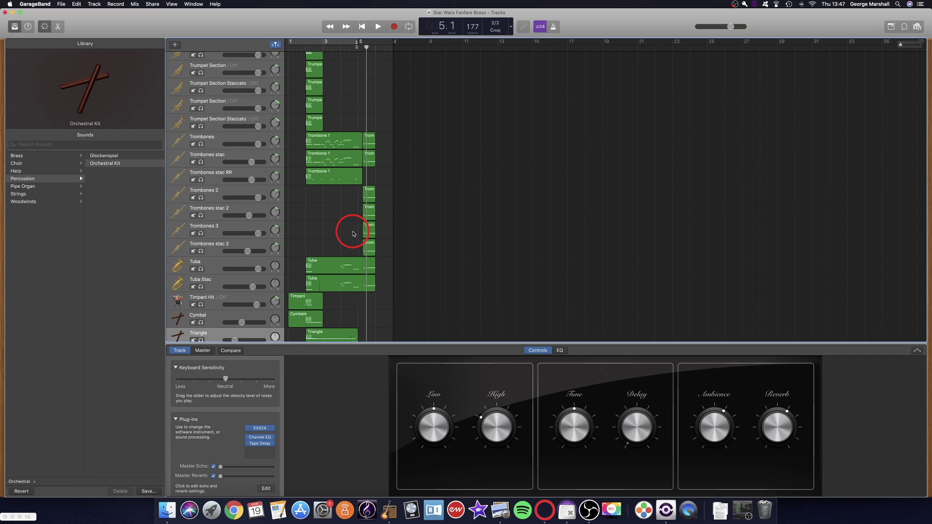
{"action": "scroll", "coordinate": [352, 234], "scroll_direction": "down", "scroll_amount": 2}
{"action": "scroll", "coordinate": [353, 234], "scroll_direction": "down", "scroll_amount": 2}
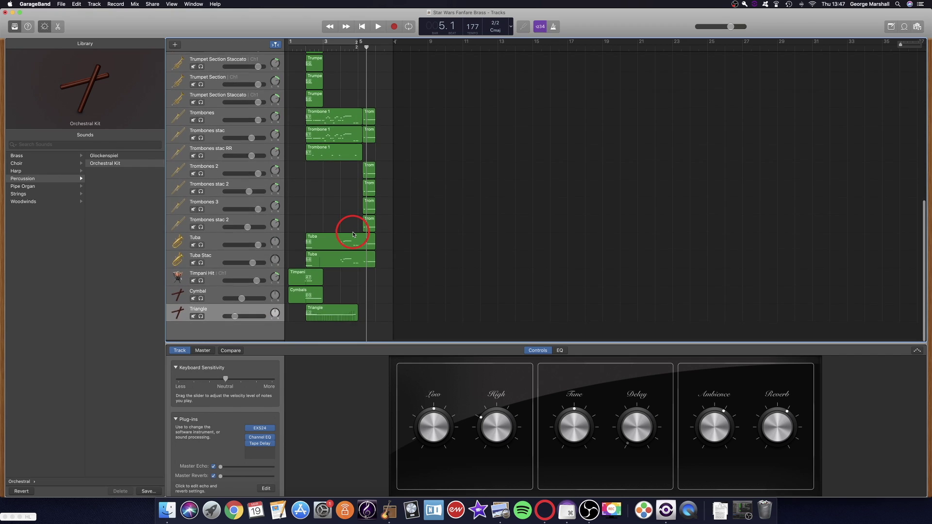
{"action": "scroll", "coordinate": [354, 236], "scroll_direction": "up", "scroll_amount": 1}
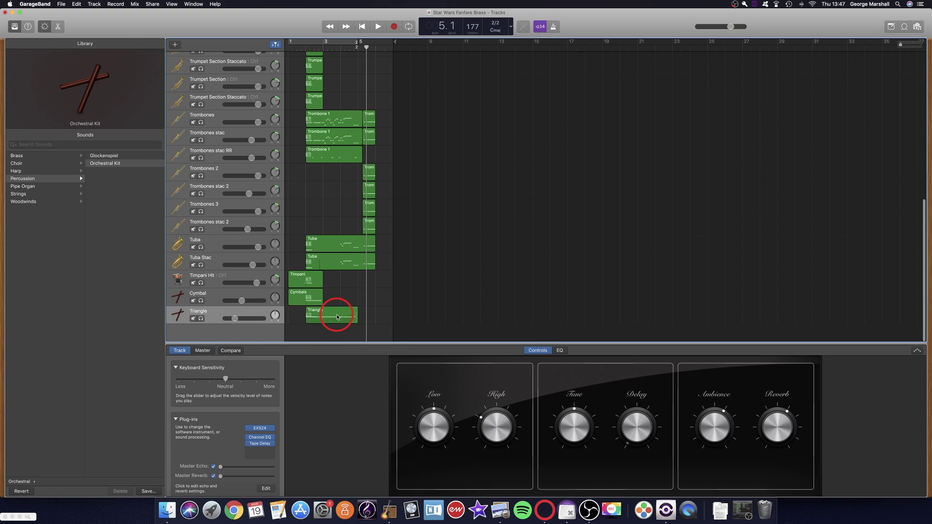
{"action": "left_click", "coordinate": [217, 327]}
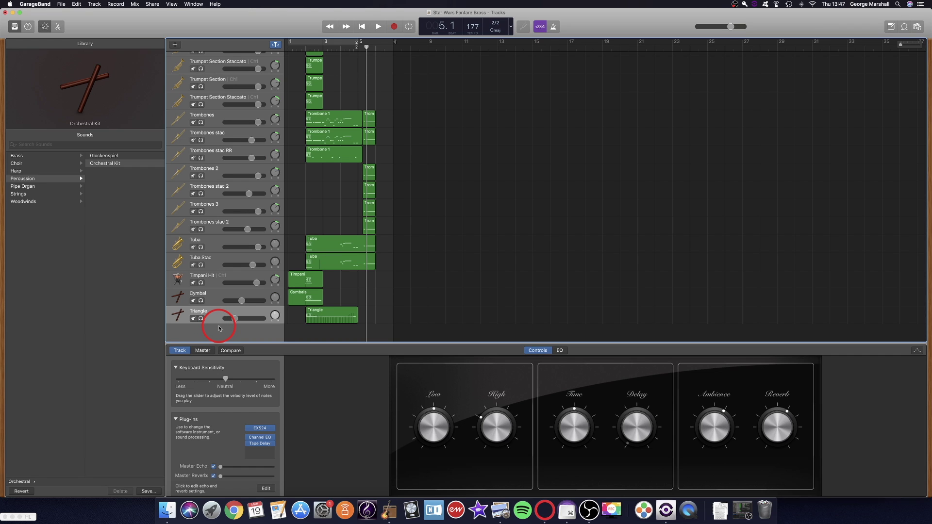
{"action": "scroll", "coordinate": [379, 310], "scroll_direction": "up", "scroll_amount": 7}
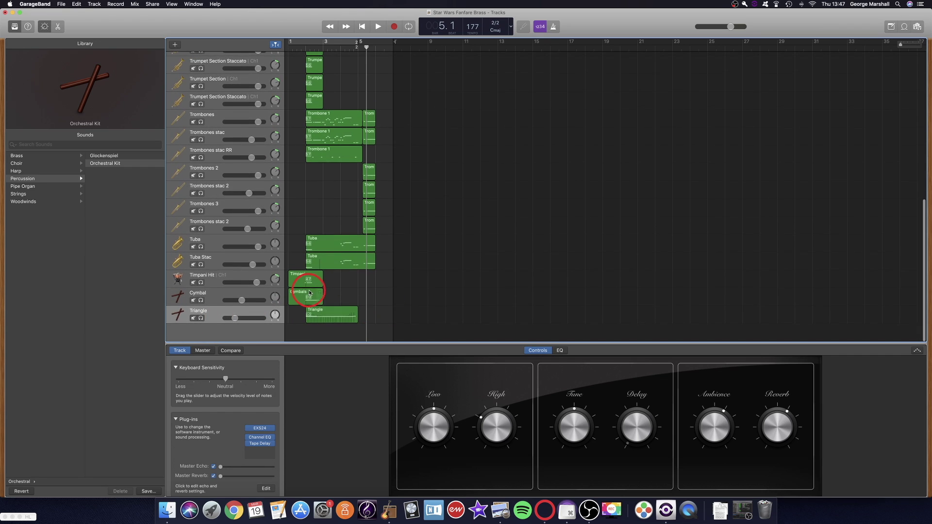
{"action": "scroll", "coordinate": [361, 298], "scroll_direction": "down", "scroll_amount": 7}
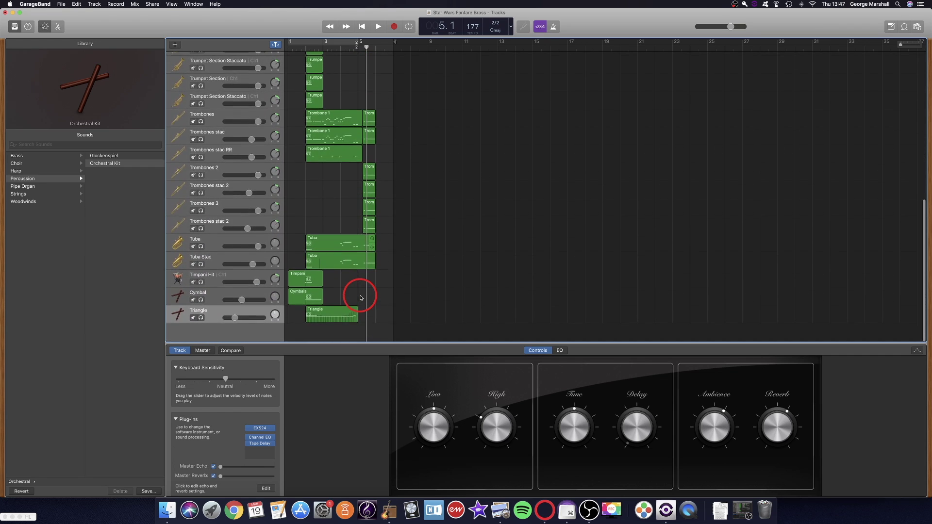